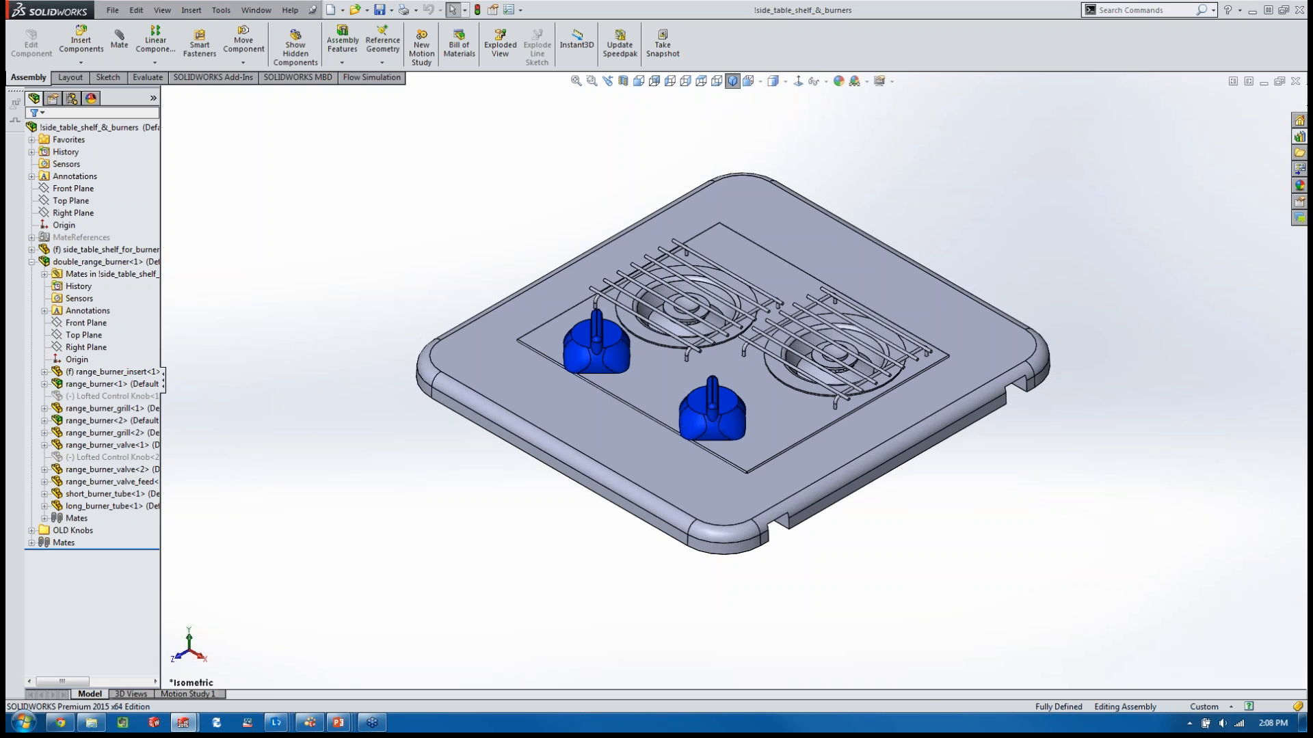
# Step: Close the side table shelf assembly and the full grill assembly
pyautogui.moveTo(733, 383); pyautogui.dragTo(735, 331, button='middle')
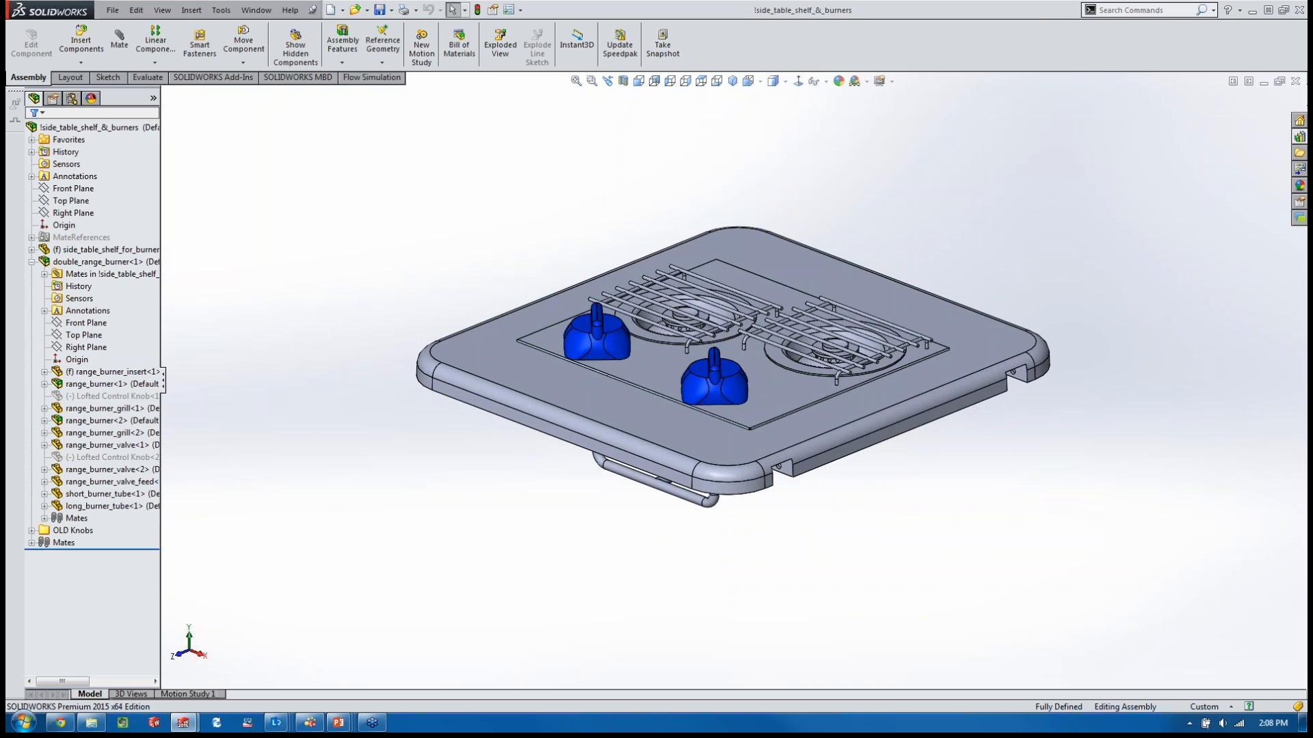
pyautogui.click(1295, 81)
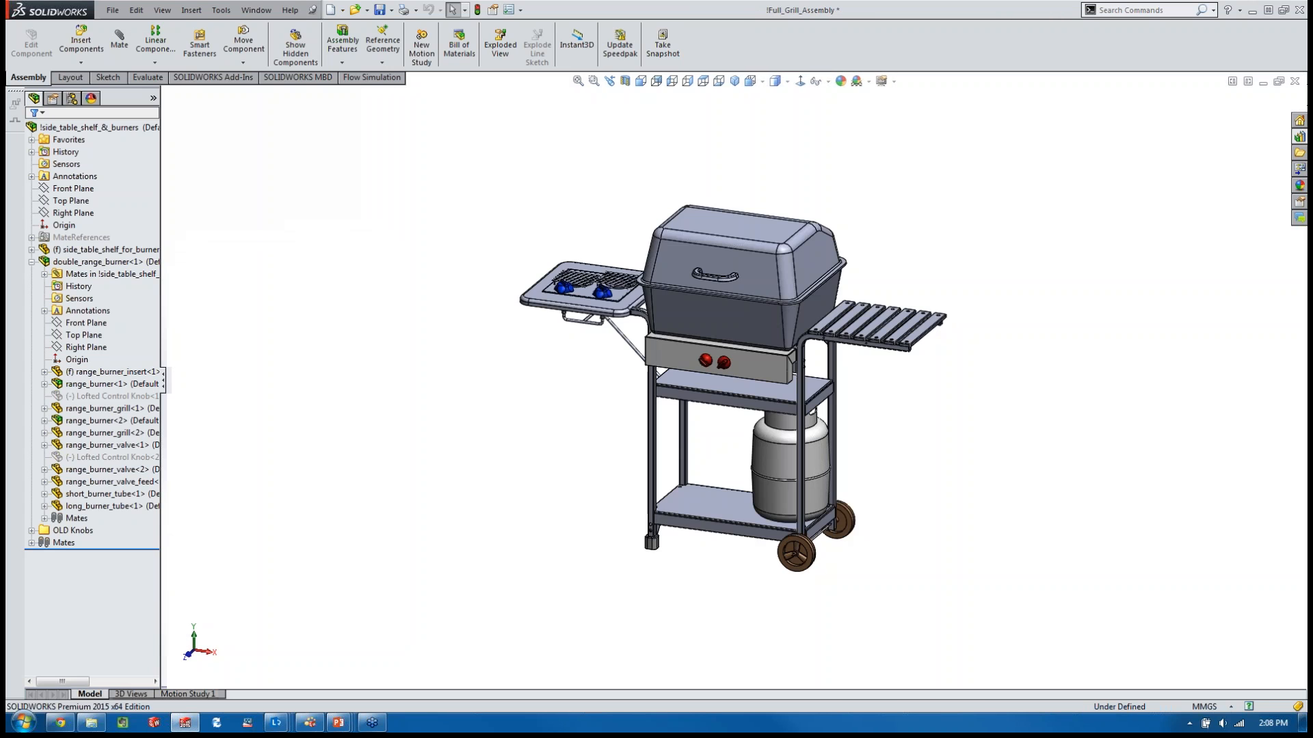
pyautogui.click(1294, 81)
pyautogui.click(316, 237)
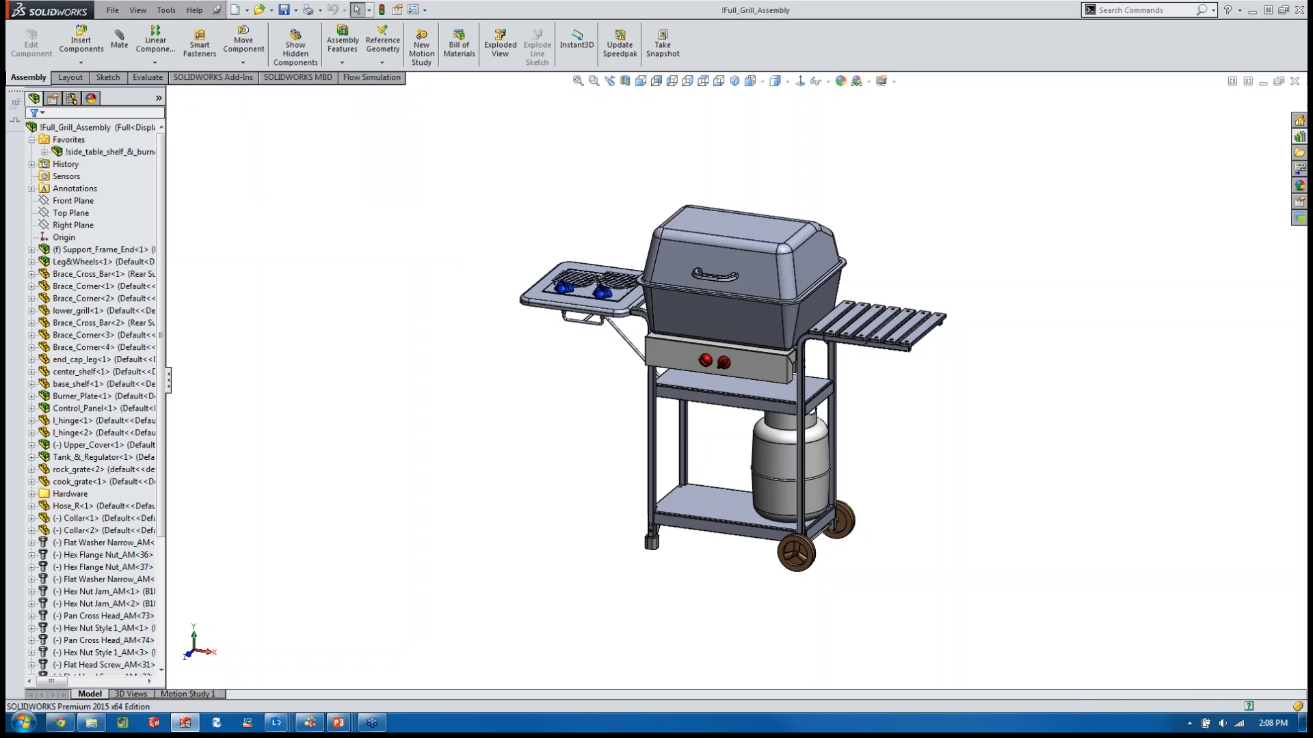
# Step: Switch to SOLIDWORKS Composer and open the !side_table_shelf_&_burners assembly from the Grill Burner Assembly folder
pyautogui.click(311, 724)
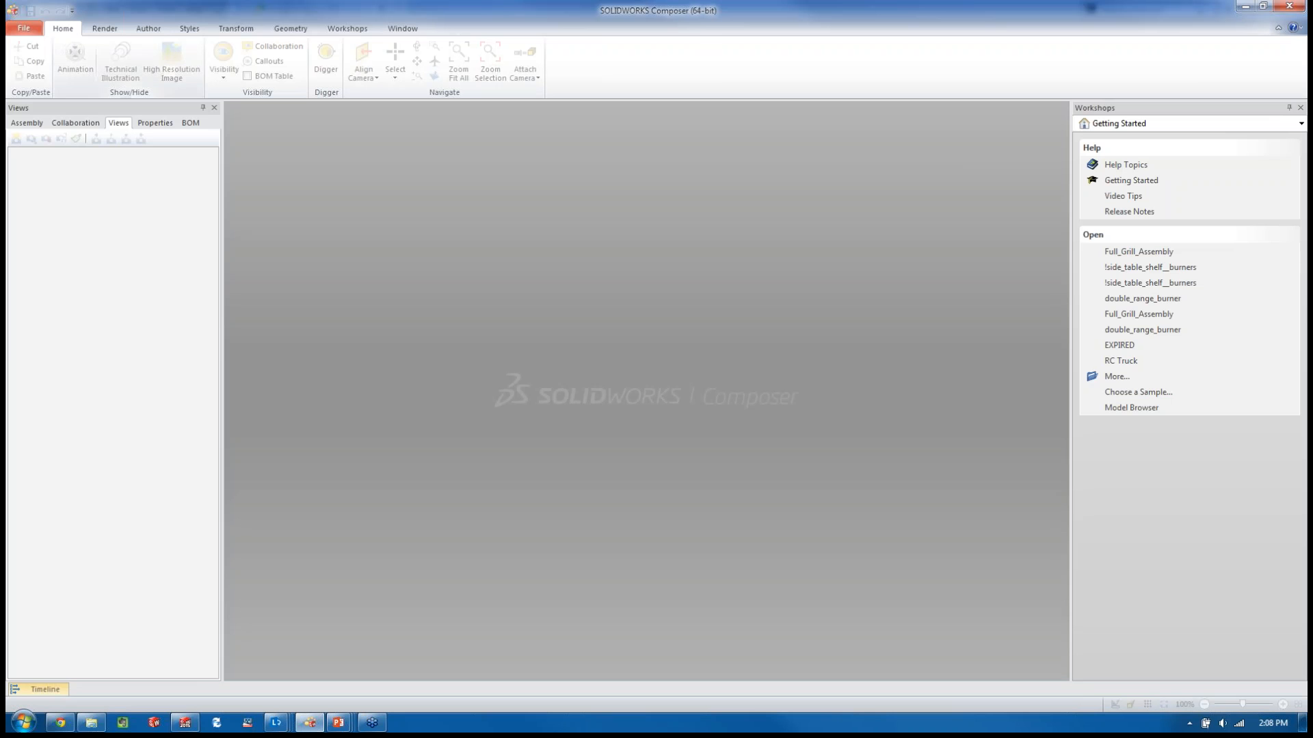
pyautogui.click(24, 28)
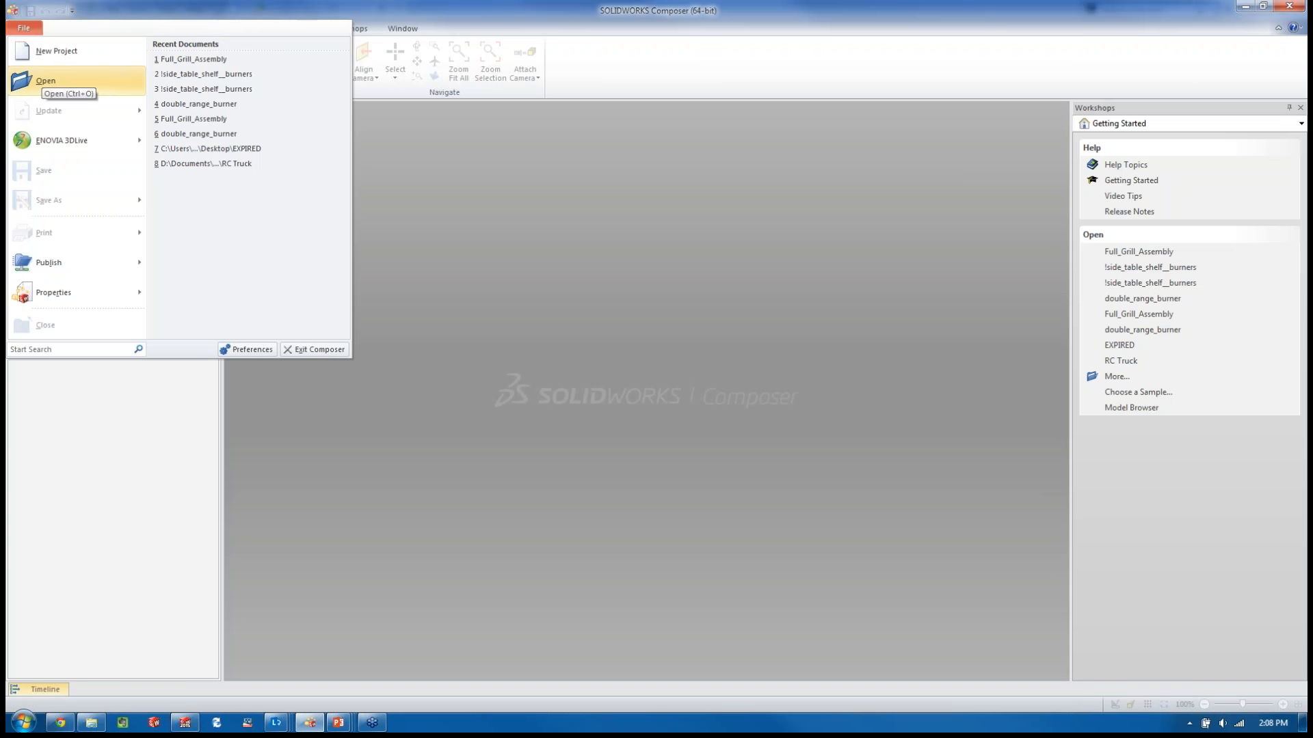
pyautogui.click(48, 82)
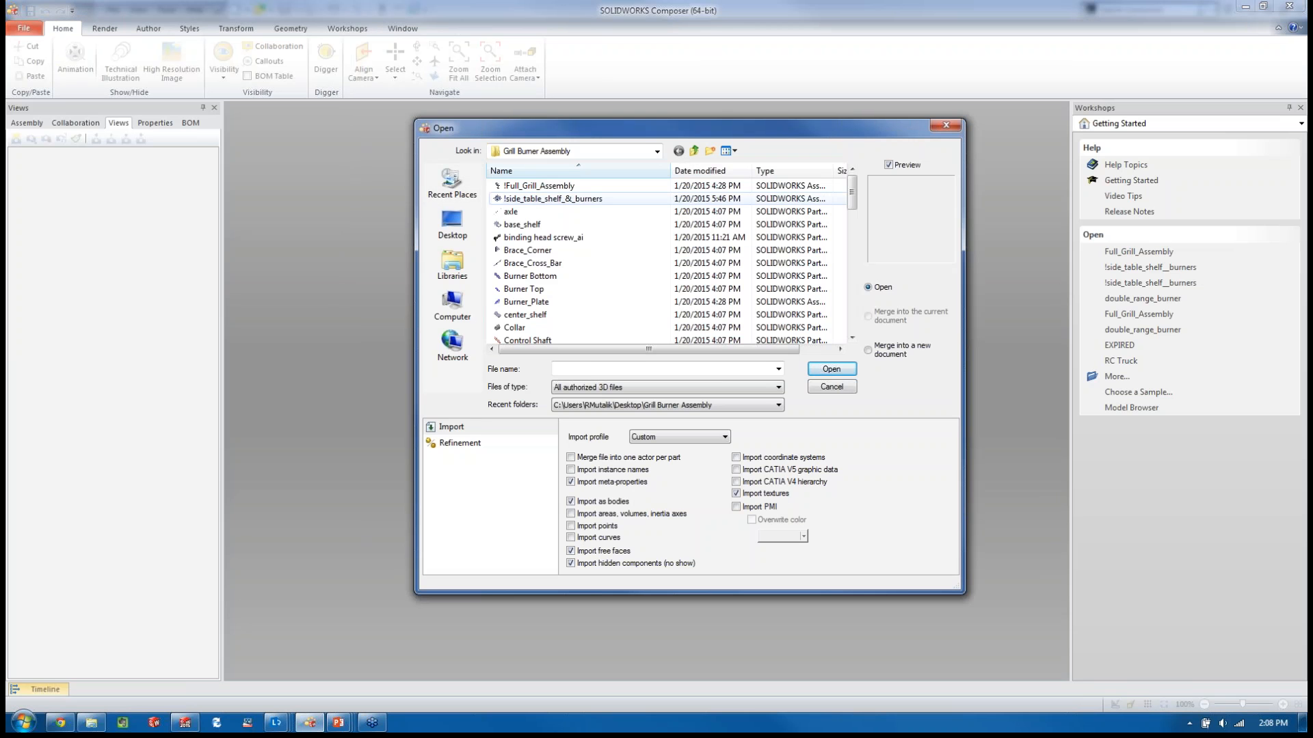
pyautogui.click(534, 199)
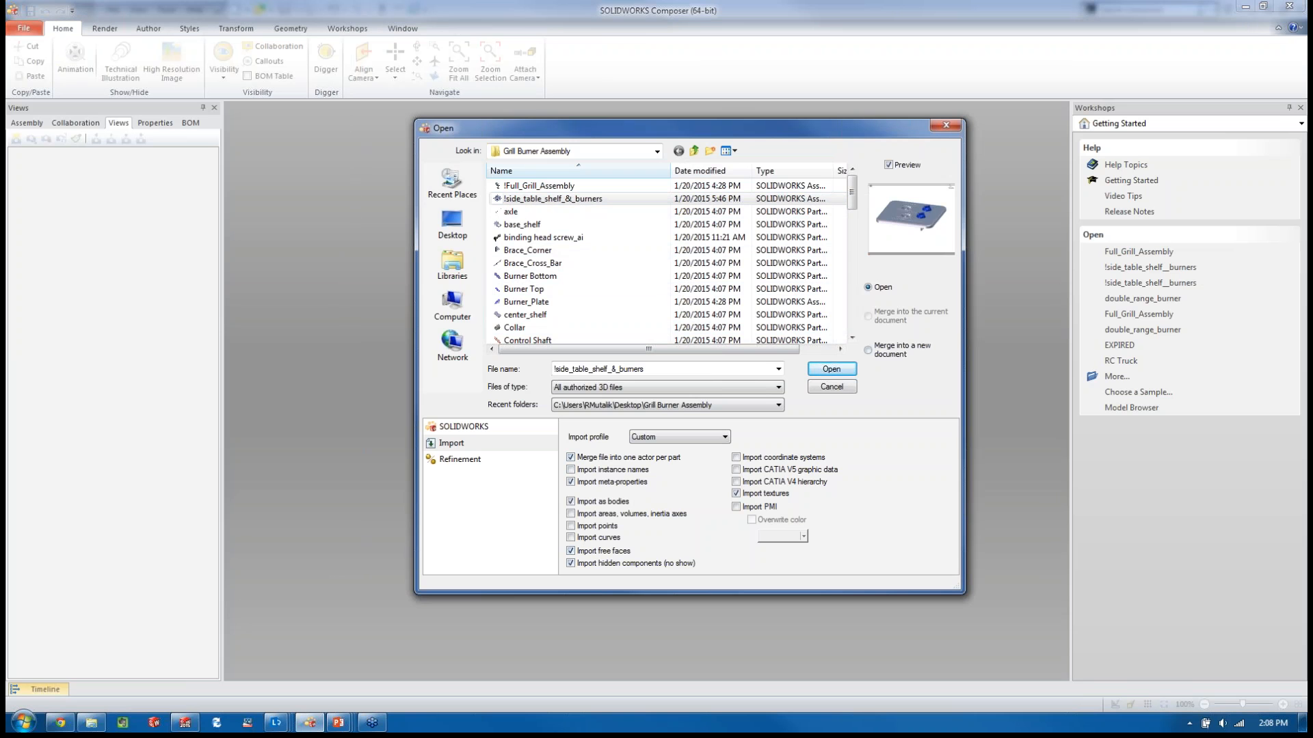
pyautogui.press('Return')
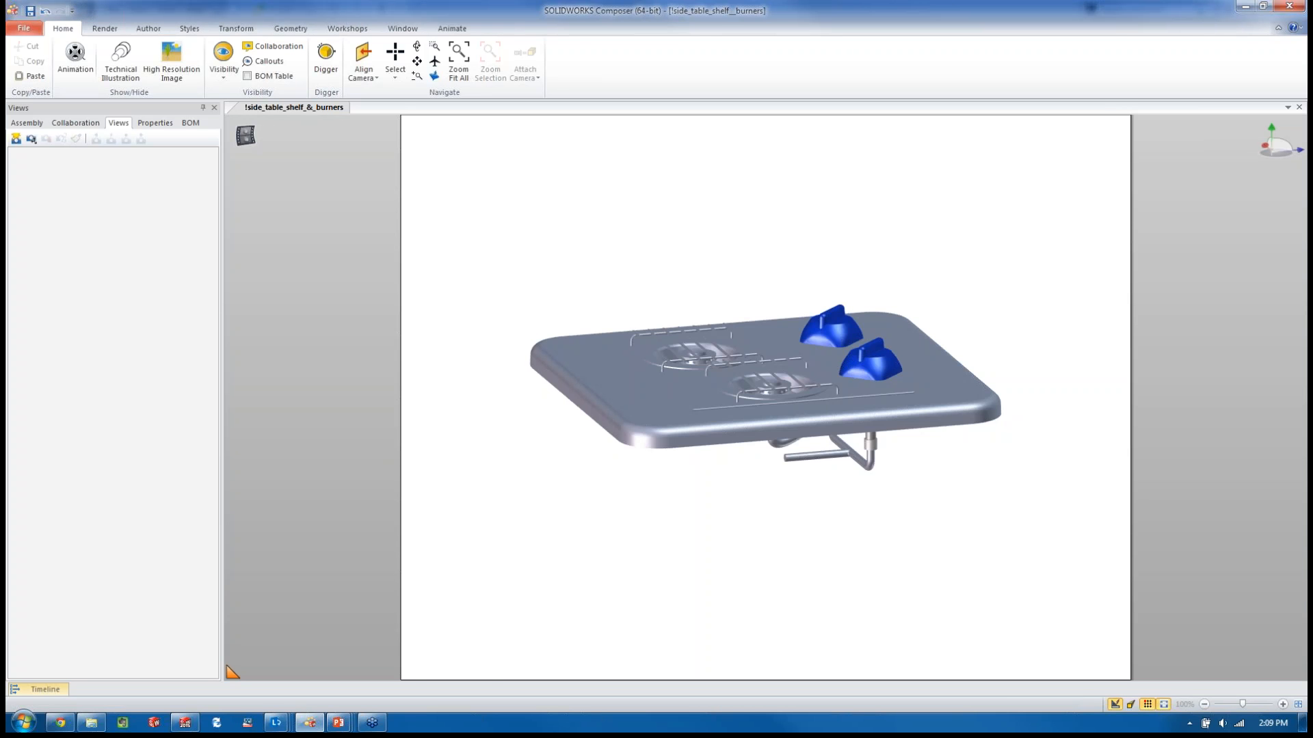
# Step: Capture a view of the side table from a low angle showing both knobs and the tubing beneath the shelf
pyautogui.moveTo(807, 355); pyautogui.dragTo(769, 348, button='middle')
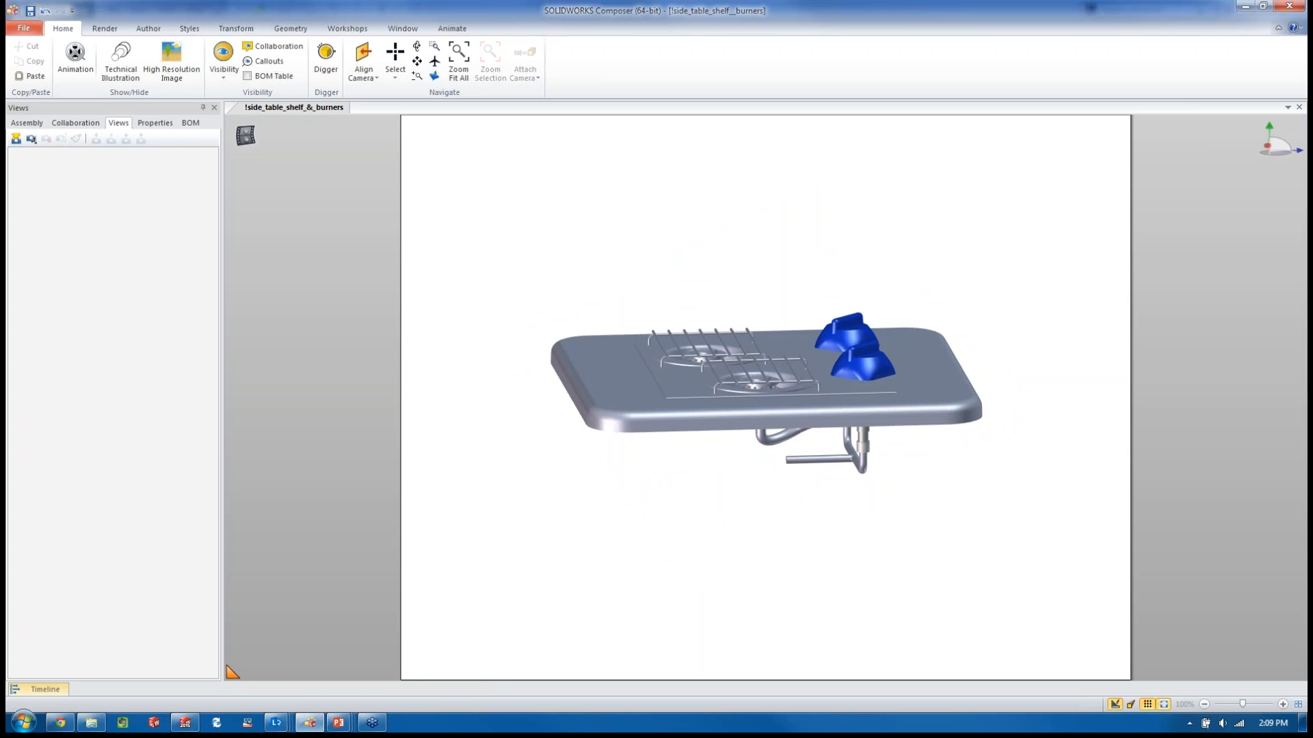
pyautogui.moveTo(807, 349); pyautogui.dragTo(683, 366, button='middle')
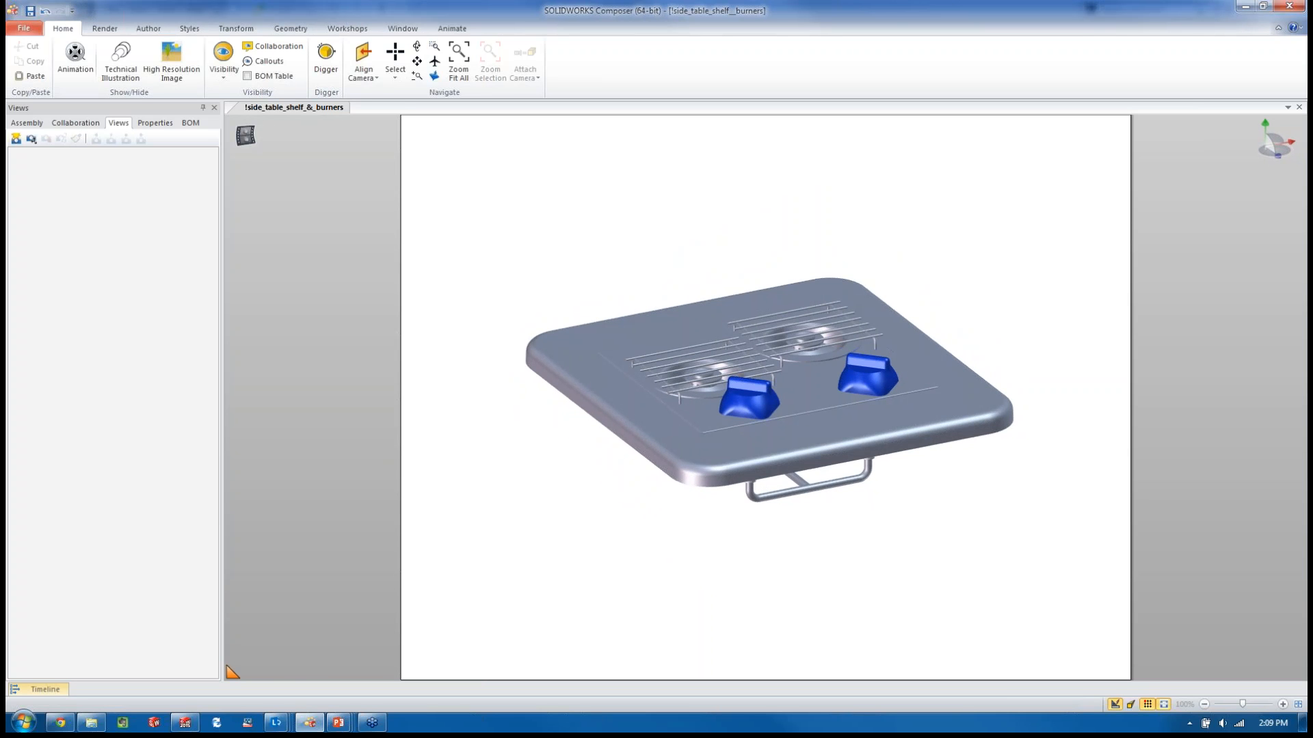
pyautogui.moveTo(683, 366); pyautogui.dragTo(698, 357, button='middle')
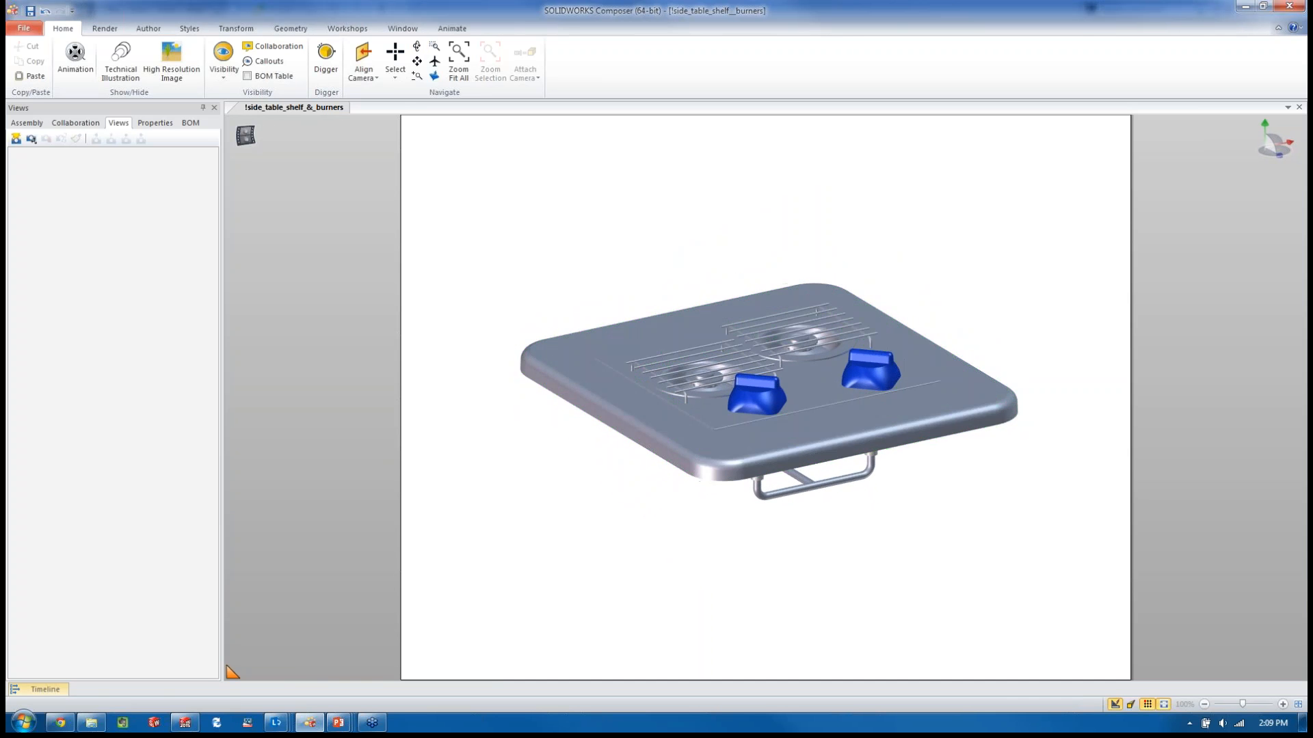
pyautogui.scroll(-1, 605, 483)
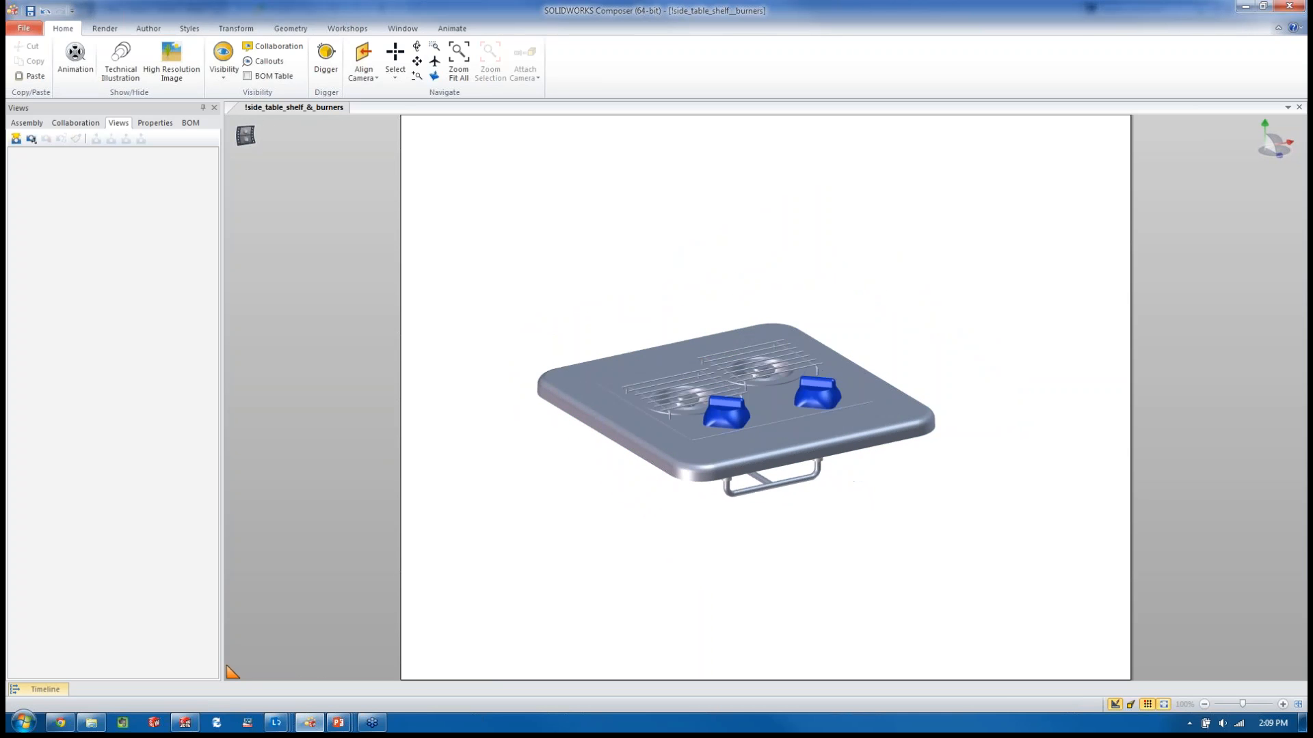
pyautogui.scroll(1, 581, 471)
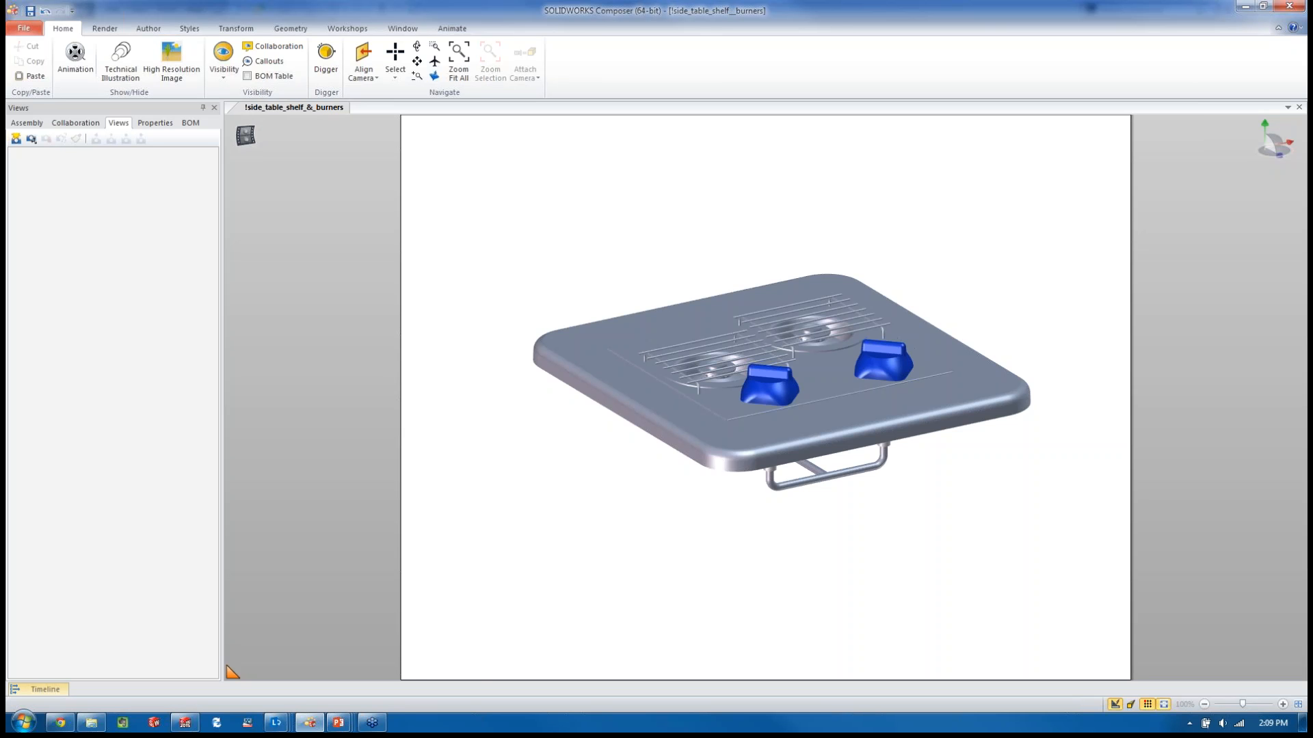
pyautogui.moveTo(581, 472); pyautogui.dragTo(581, 438, button='right')
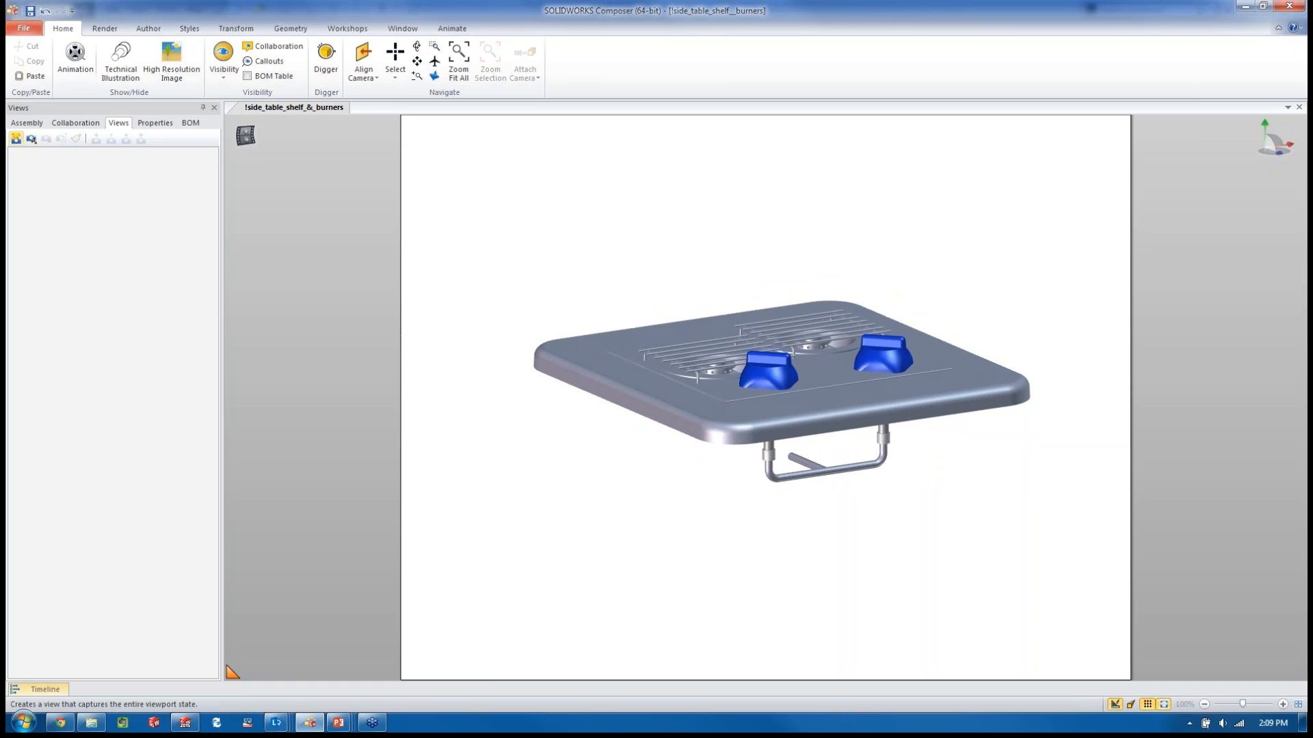
pyautogui.click(16, 138)
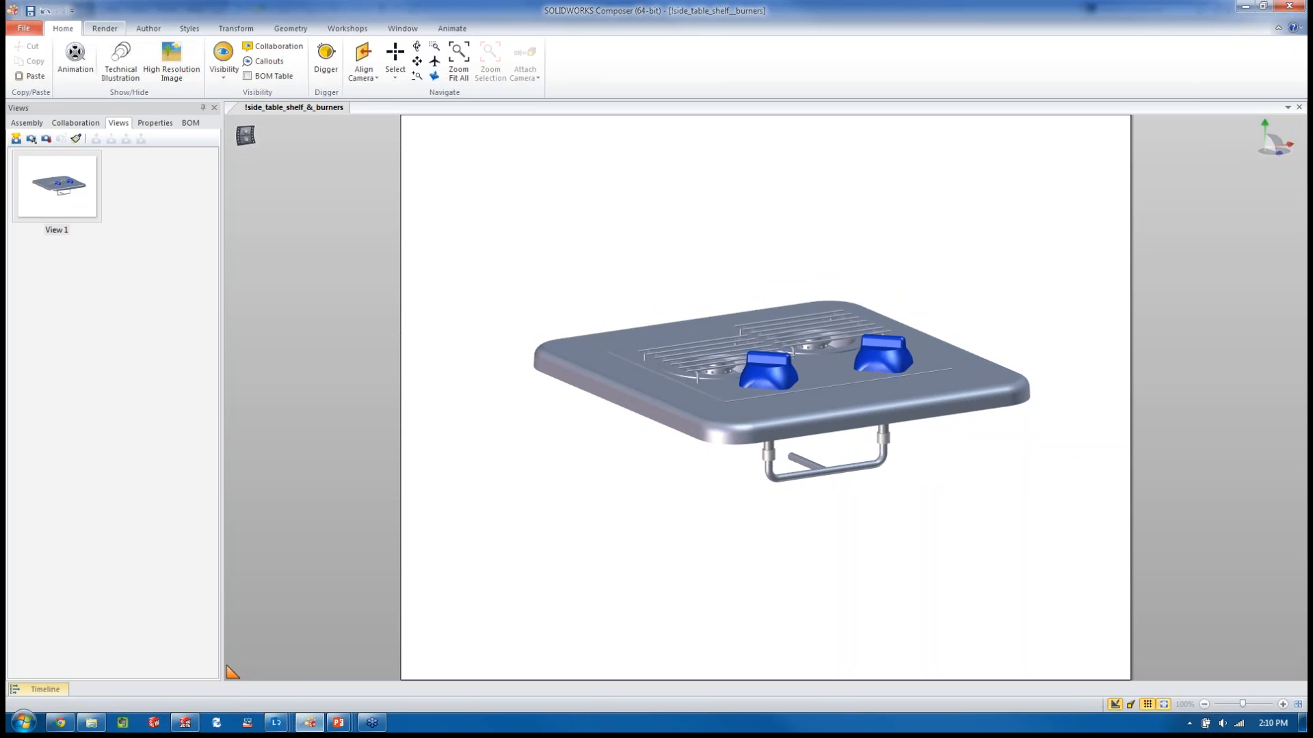
# Step: Set the render mode to Smooth with Outline and capture a view of the burner table from above
pyautogui.click(104, 28)
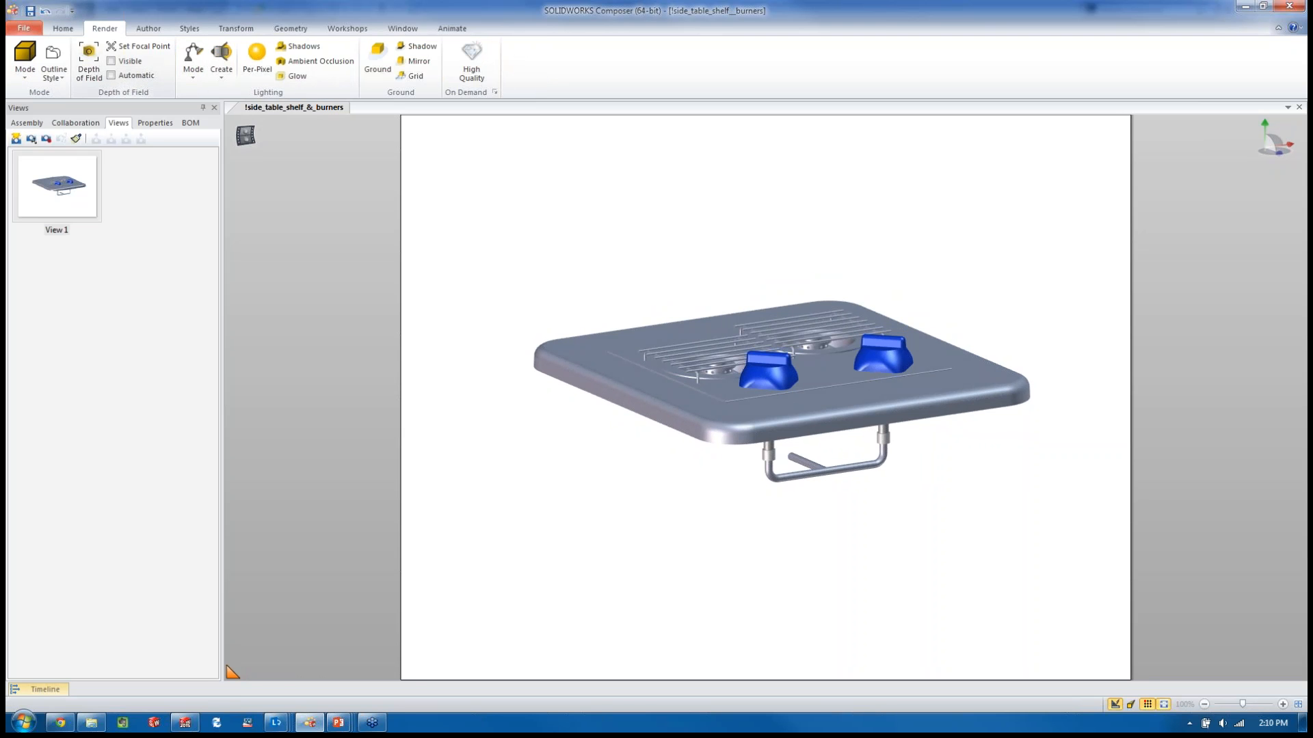
pyautogui.moveTo(683, 383); pyautogui.dragTo(947, 472, button='right')
pyautogui.click(24, 65)
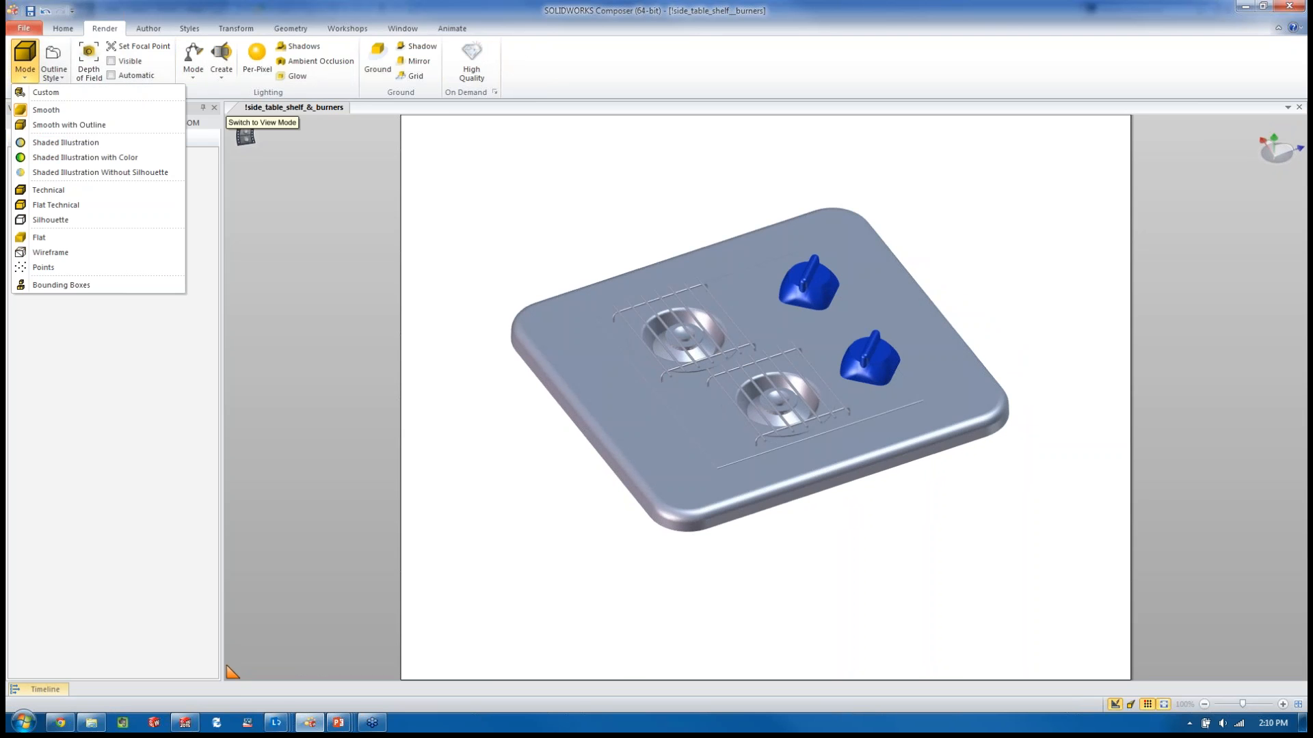
pyautogui.click(69, 125)
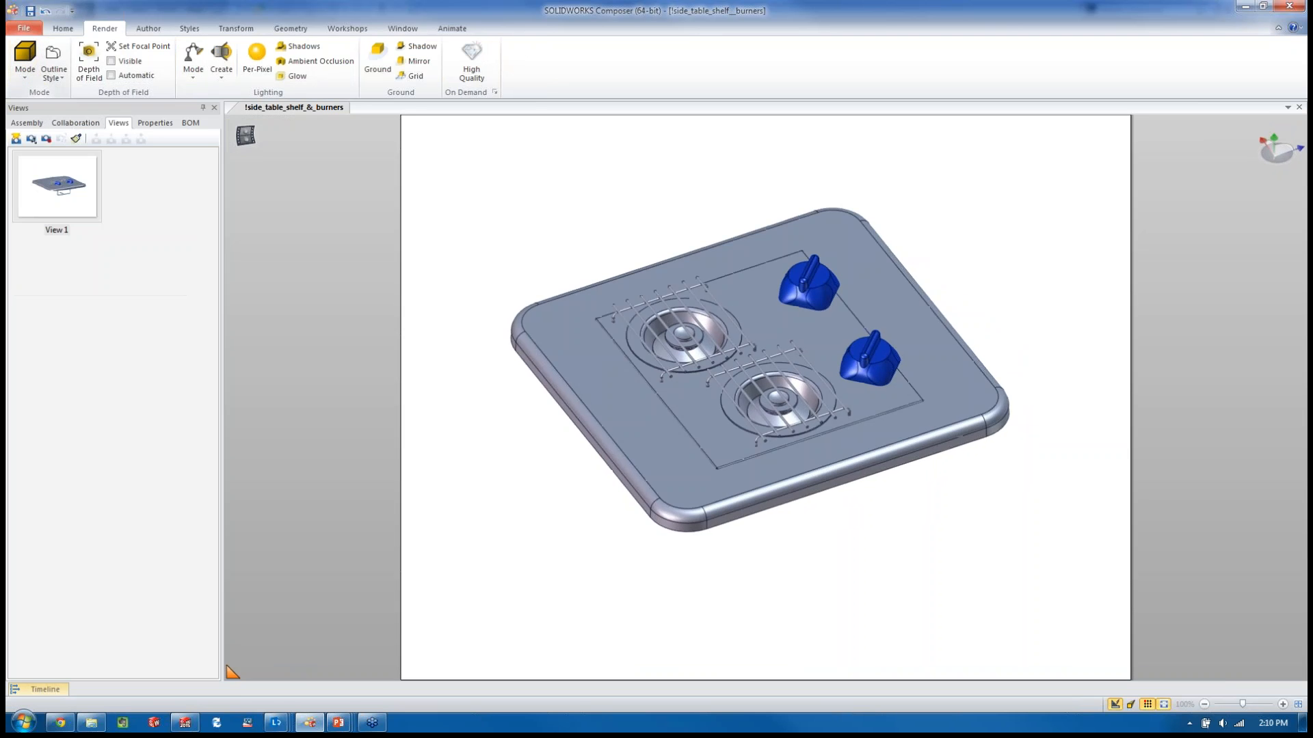
pyautogui.click(15, 139)
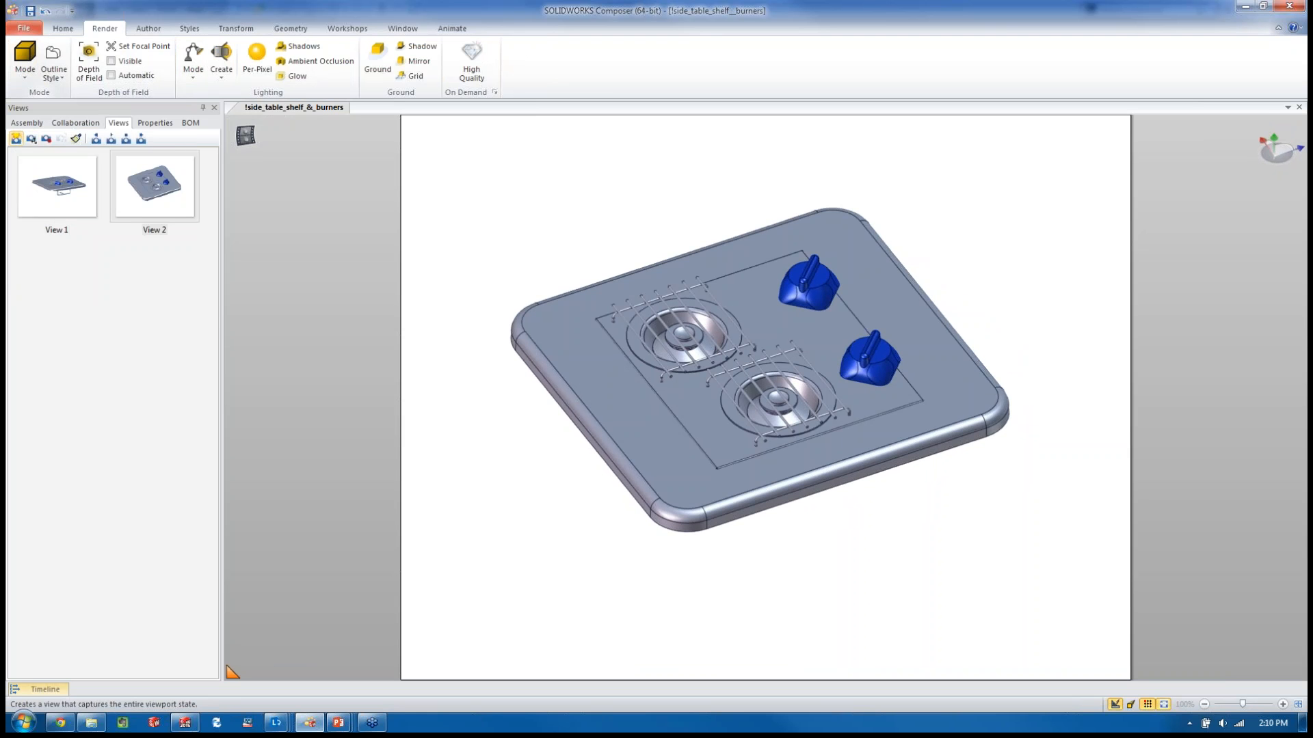
# Step: Set the render mode to Flat Technical and capture a view of the table's underside with the valves and tubes
pyautogui.click(24, 65)
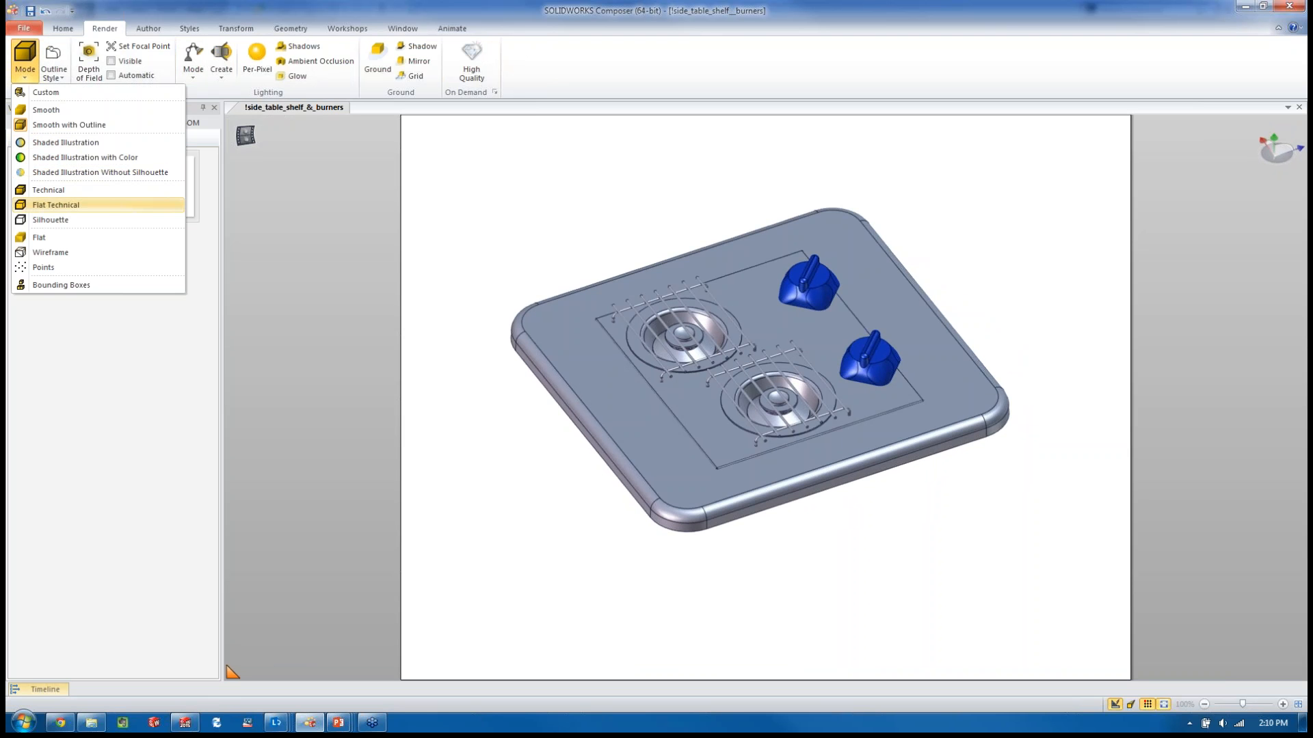
pyautogui.click(57, 205)
pyautogui.moveTo(765, 437); pyautogui.dragTo(769, 314, button='middle')
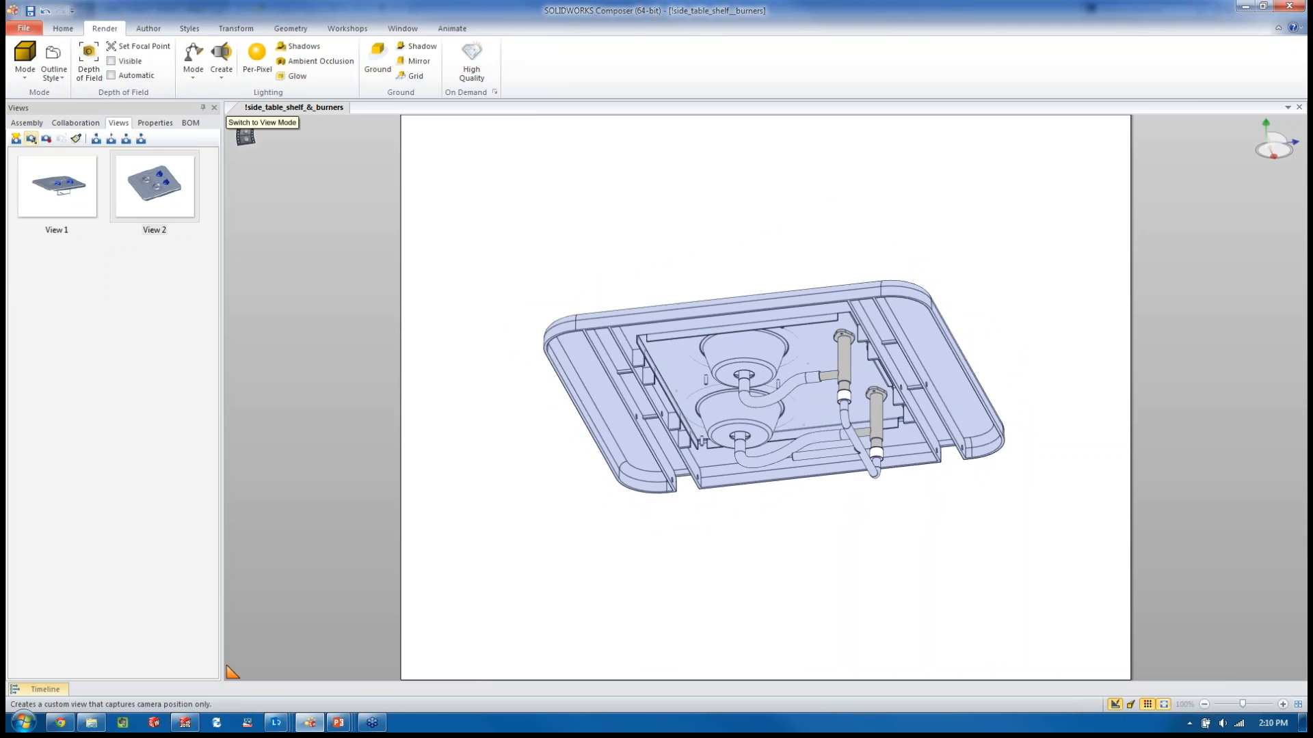
pyautogui.click(15, 139)
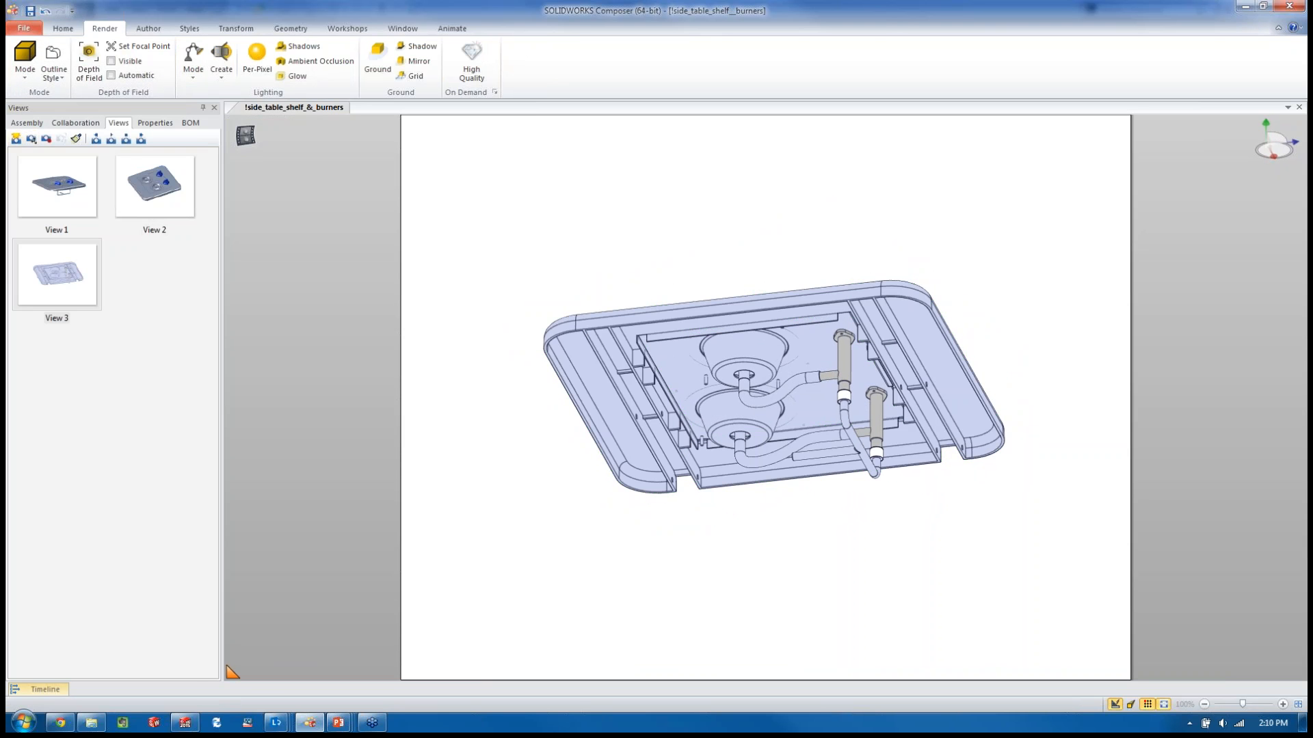
# Step: Set the render mode to Smooth with Heavy Metal (3 Lights) lighting and capture a view with the knobs behind the burners
pyautogui.moveTo(765, 341); pyautogui.dragTo(879, 499, button='middle')
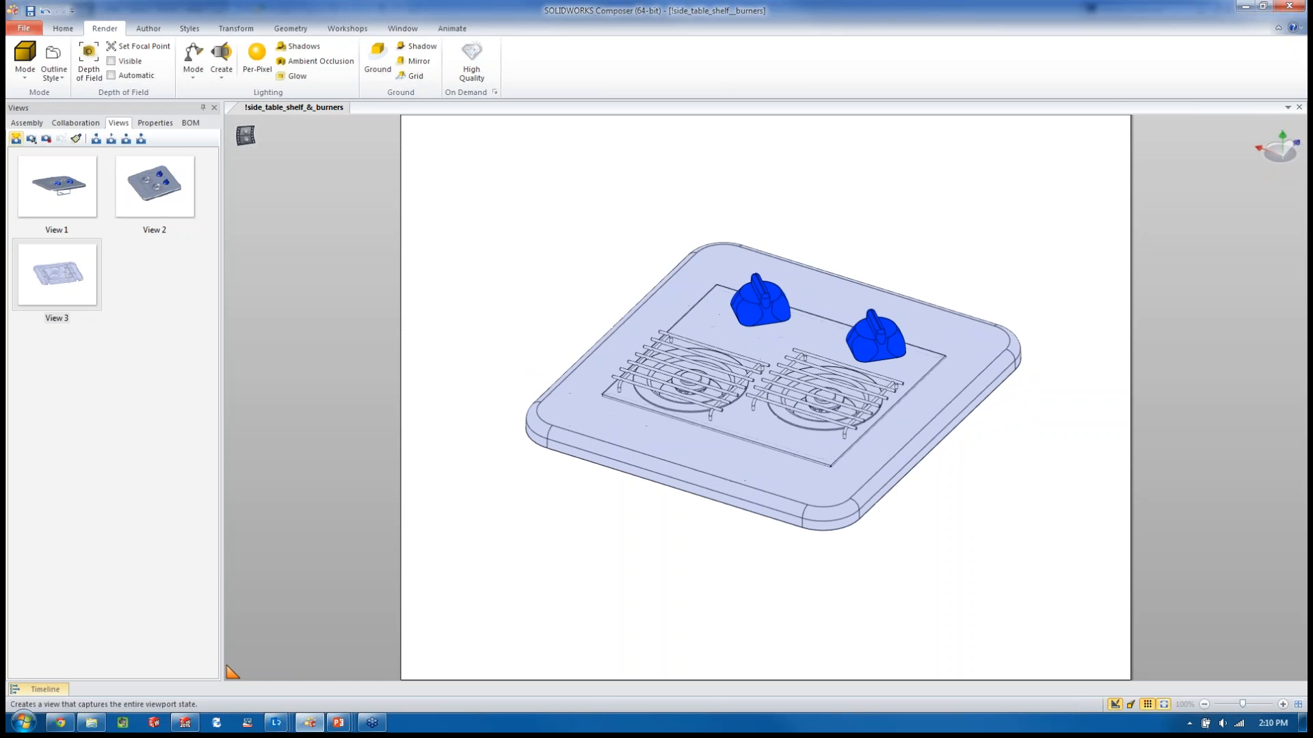
pyautogui.click(24, 70)
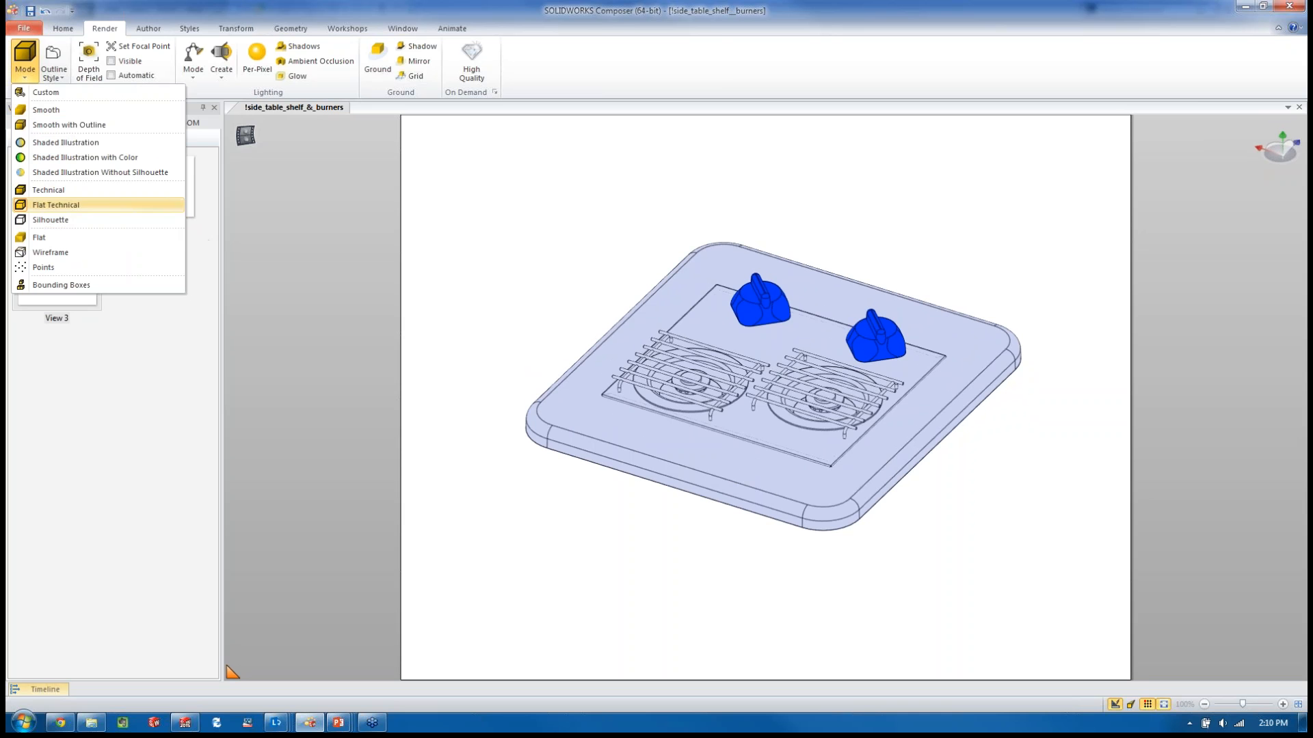
pyautogui.click(46, 110)
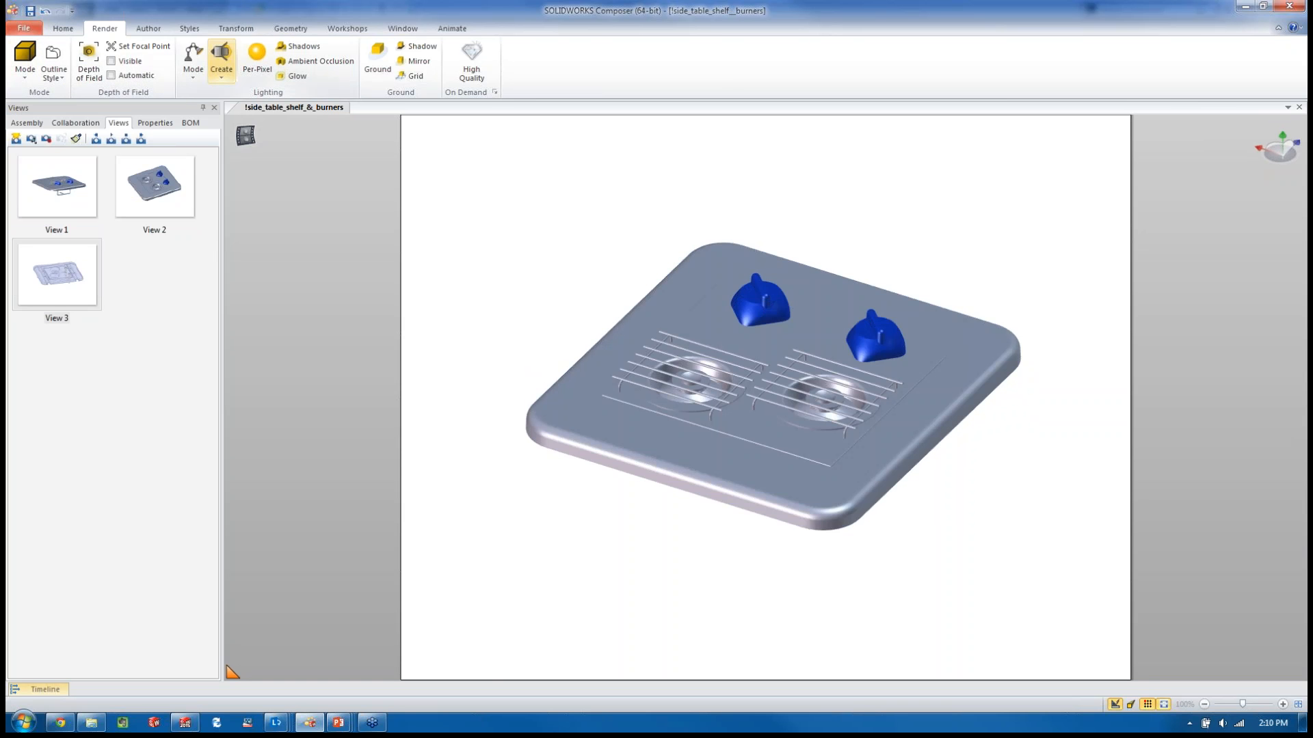
pyautogui.click(193, 60)
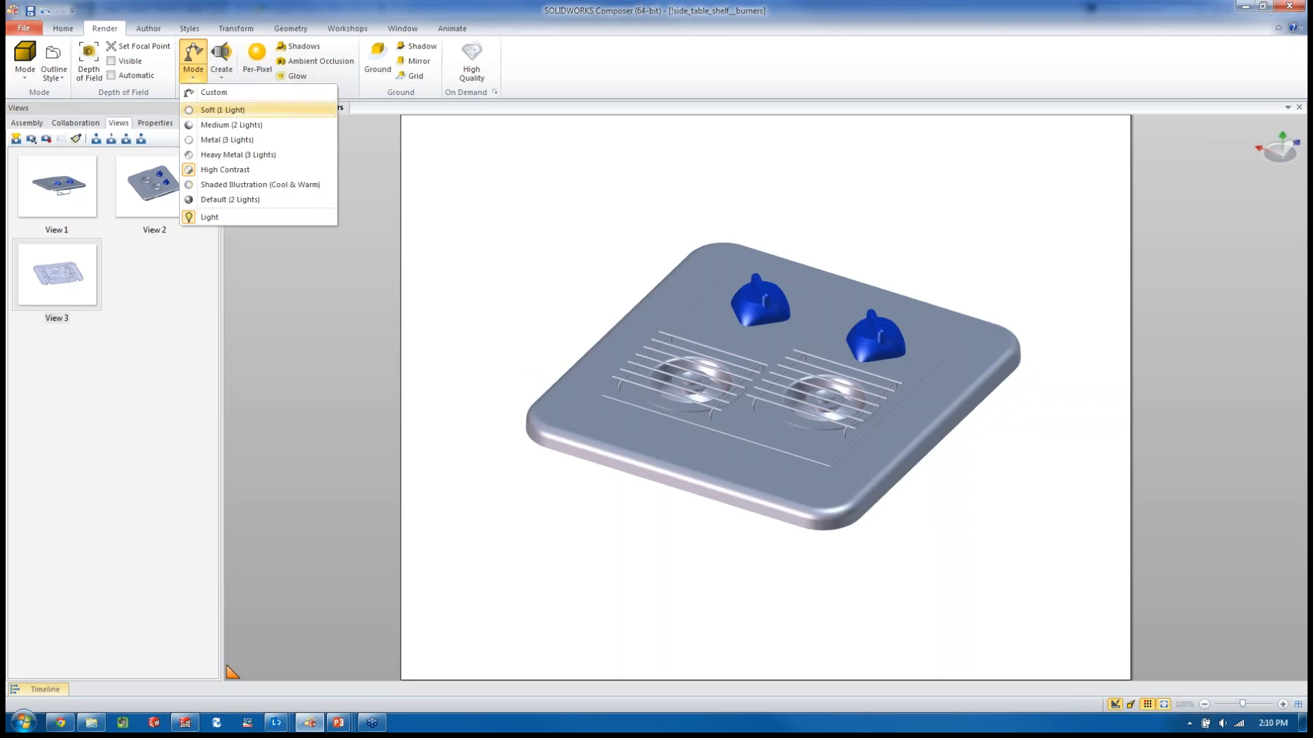
pyautogui.click(238, 155)
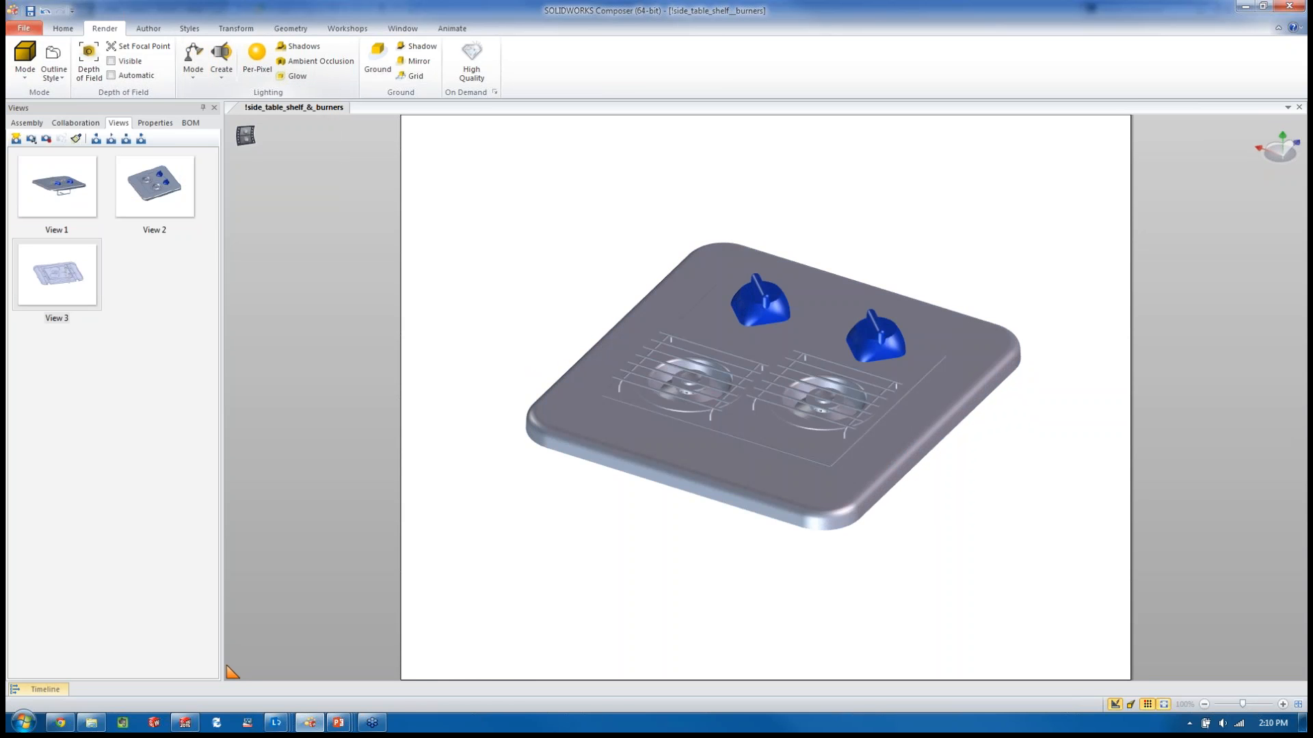
pyautogui.moveTo(766, 383); pyautogui.dragTo(838, 324, button='middle')
pyautogui.click(16, 139)
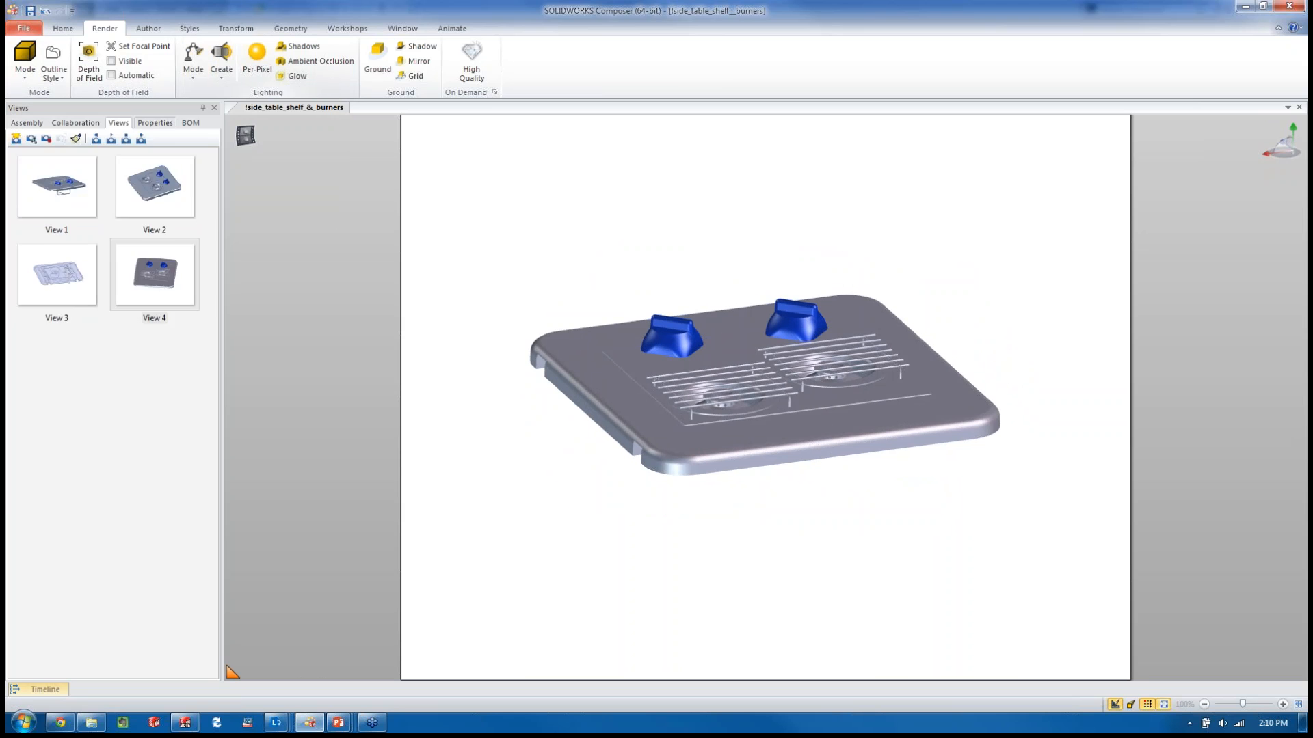
# Step: Set the viewport's foot color to black for a gradient background
pyautogui.click(155, 123)
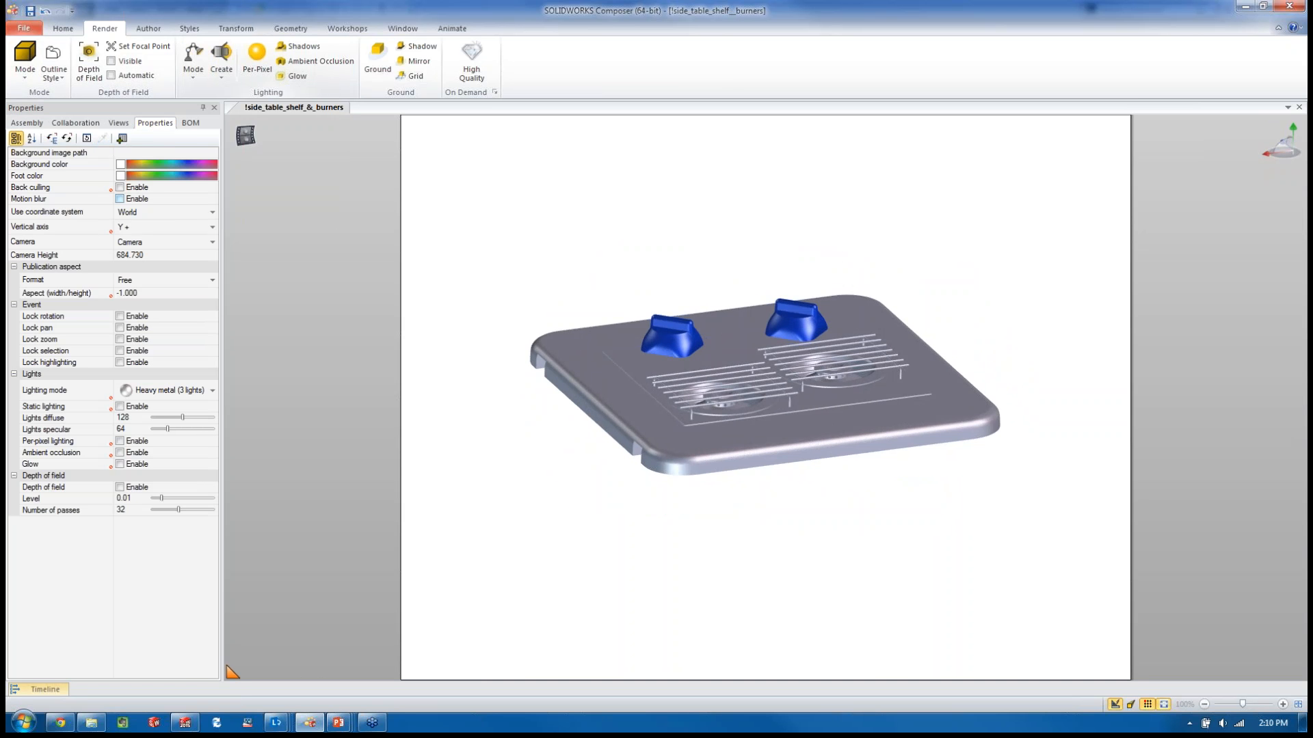
pyautogui.click(121, 176)
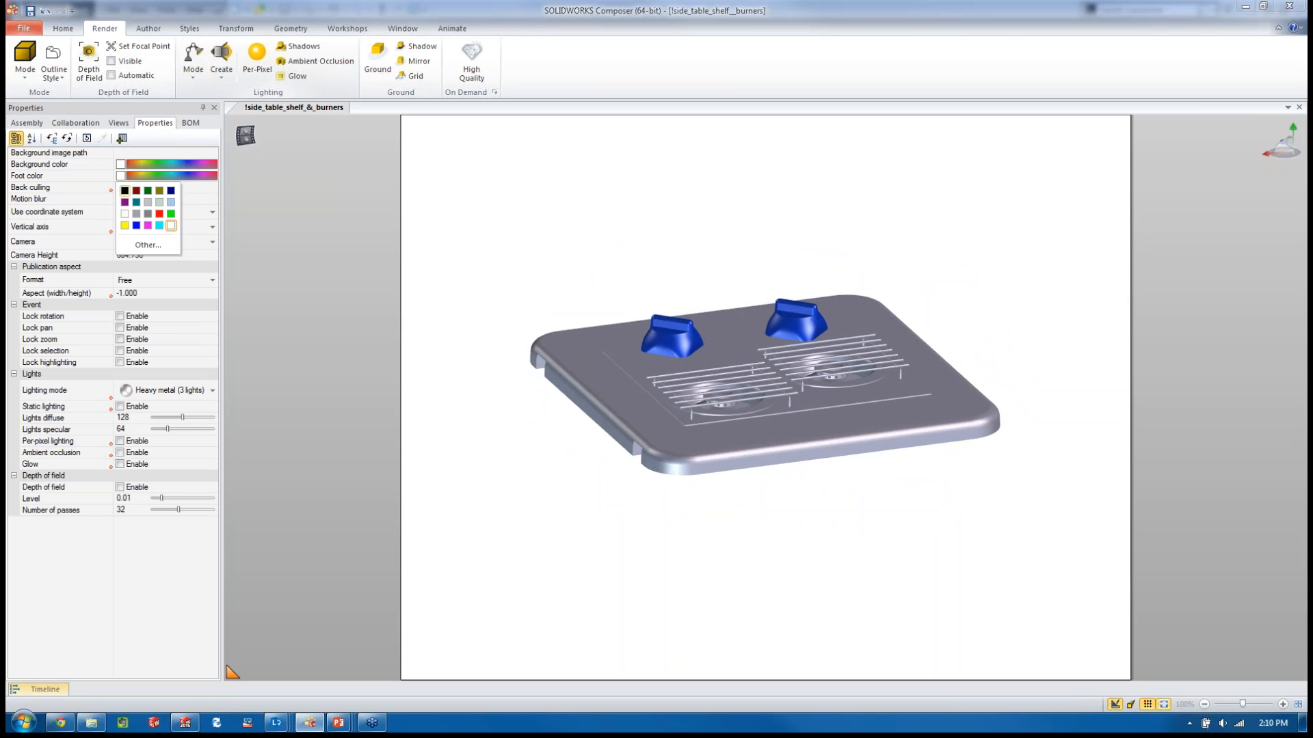
pyautogui.click(125, 191)
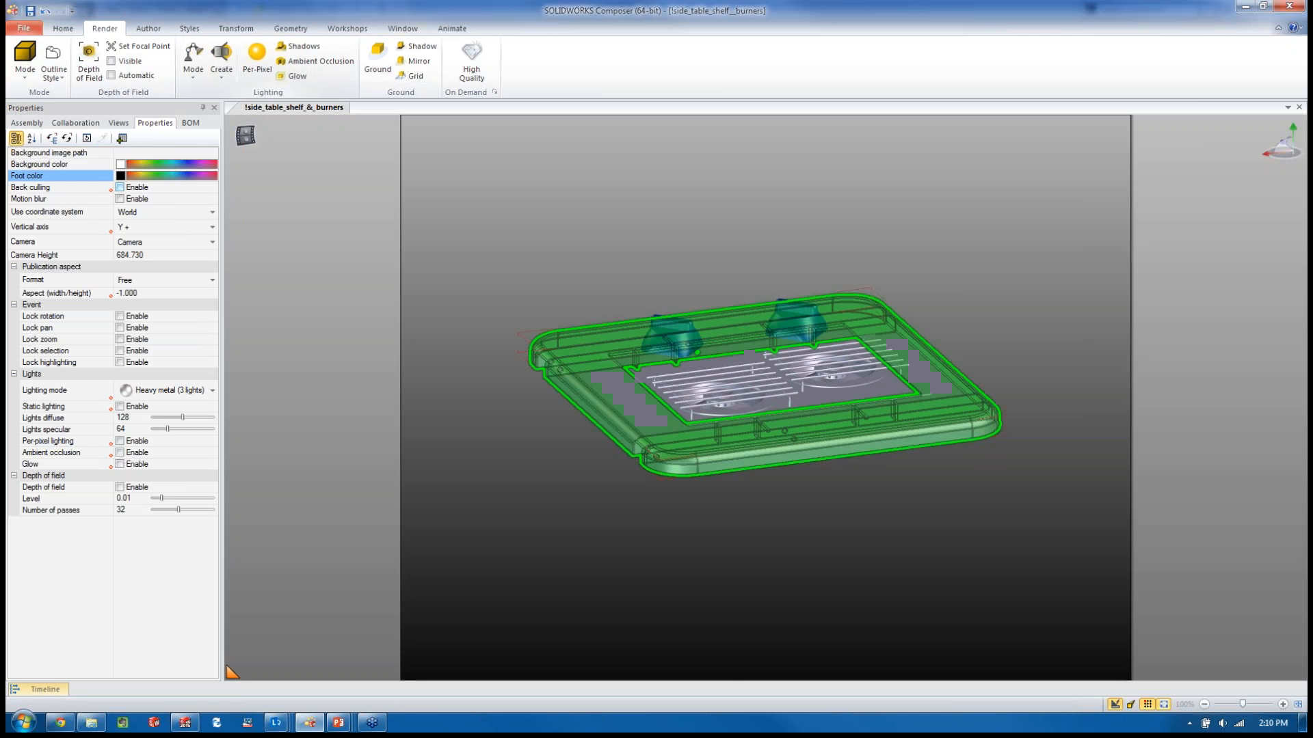
pyautogui.moveTo(724, 417); pyautogui.dragTo(758, 432, button='middle')
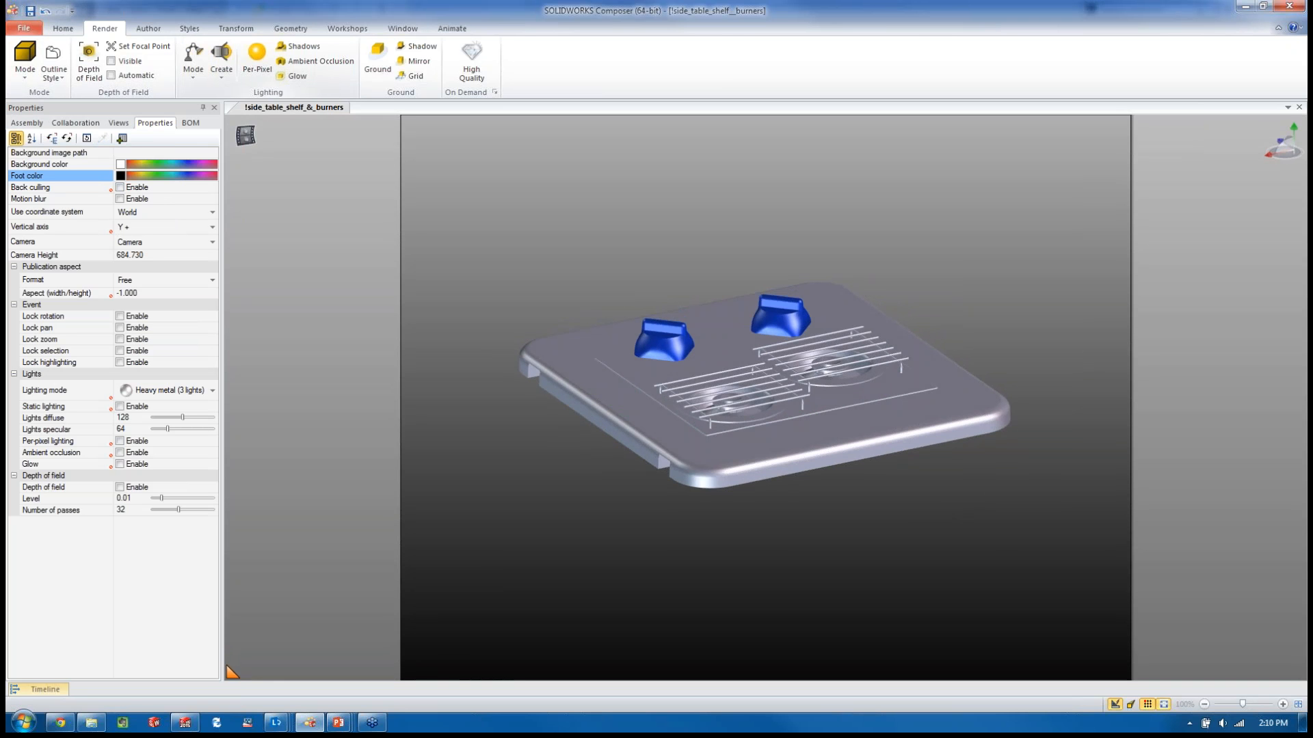
# Step: Enable per-pixel lighting with shadows and display the ground beneath the table
pyautogui.click(257, 60)
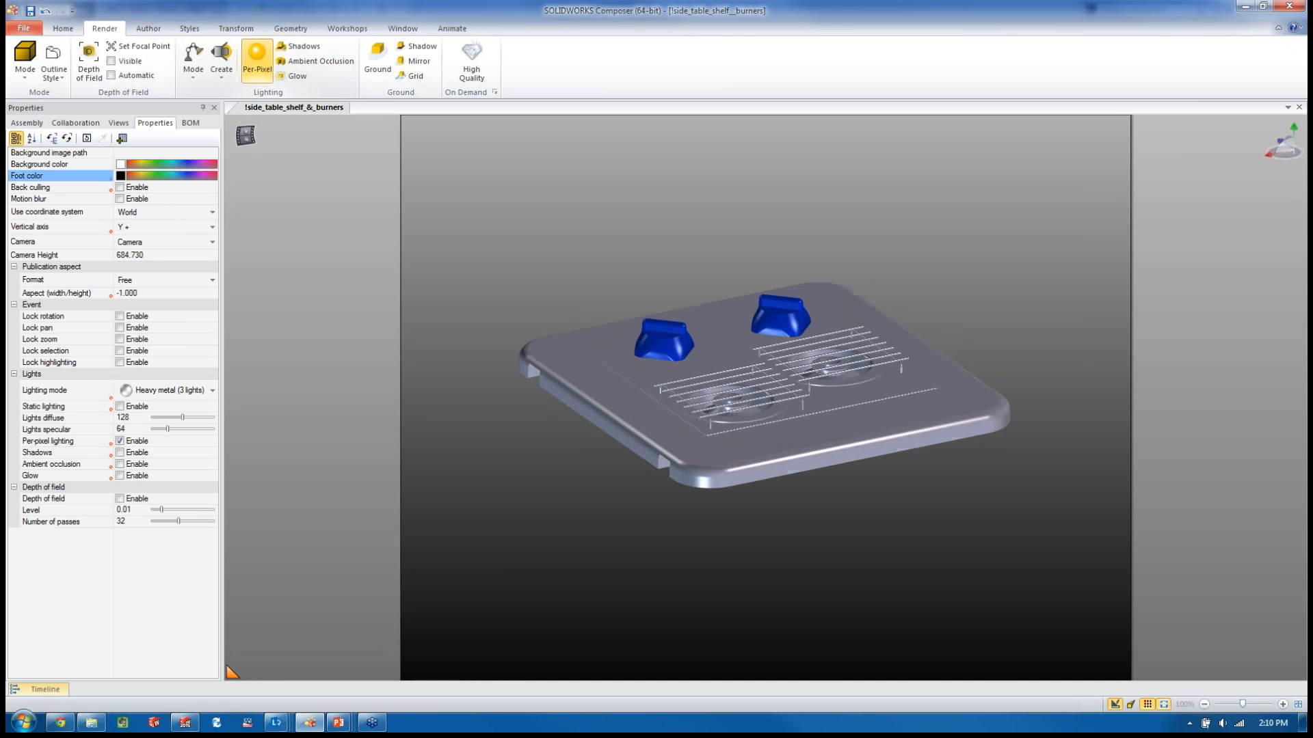
pyautogui.click(298, 46)
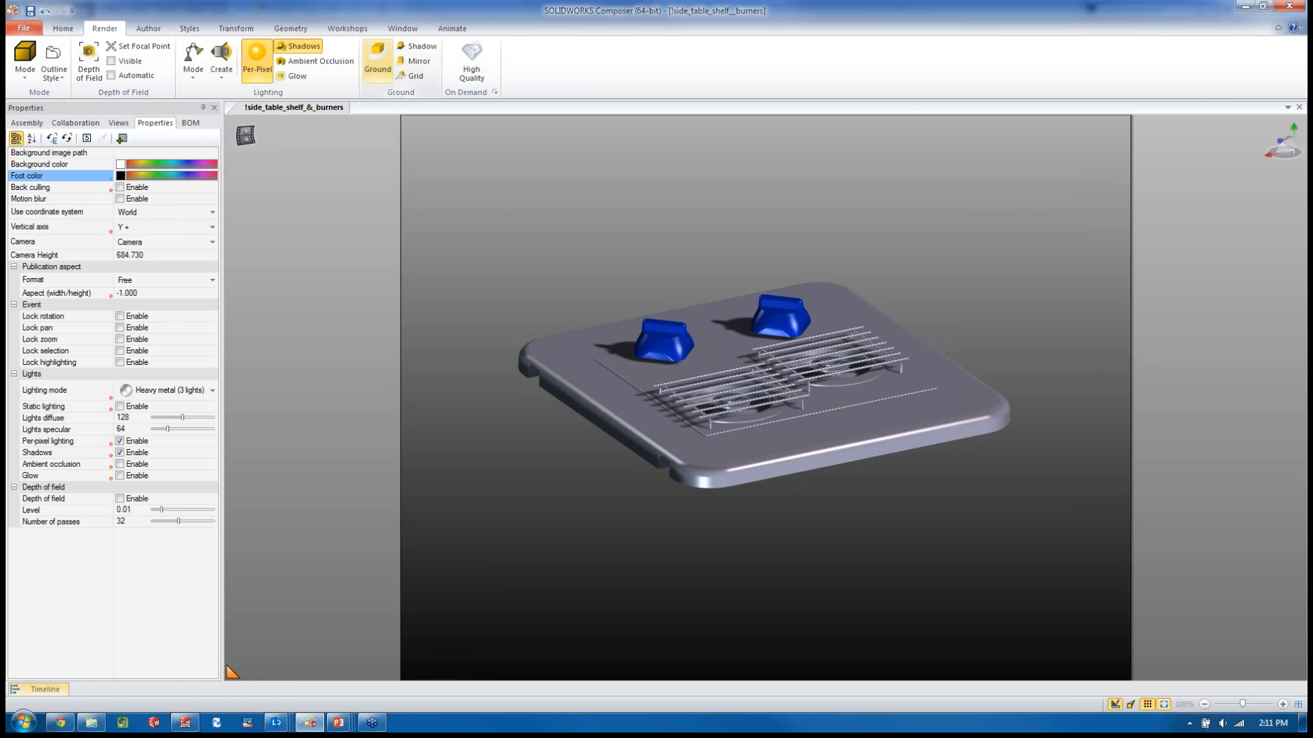
pyautogui.click(378, 61)
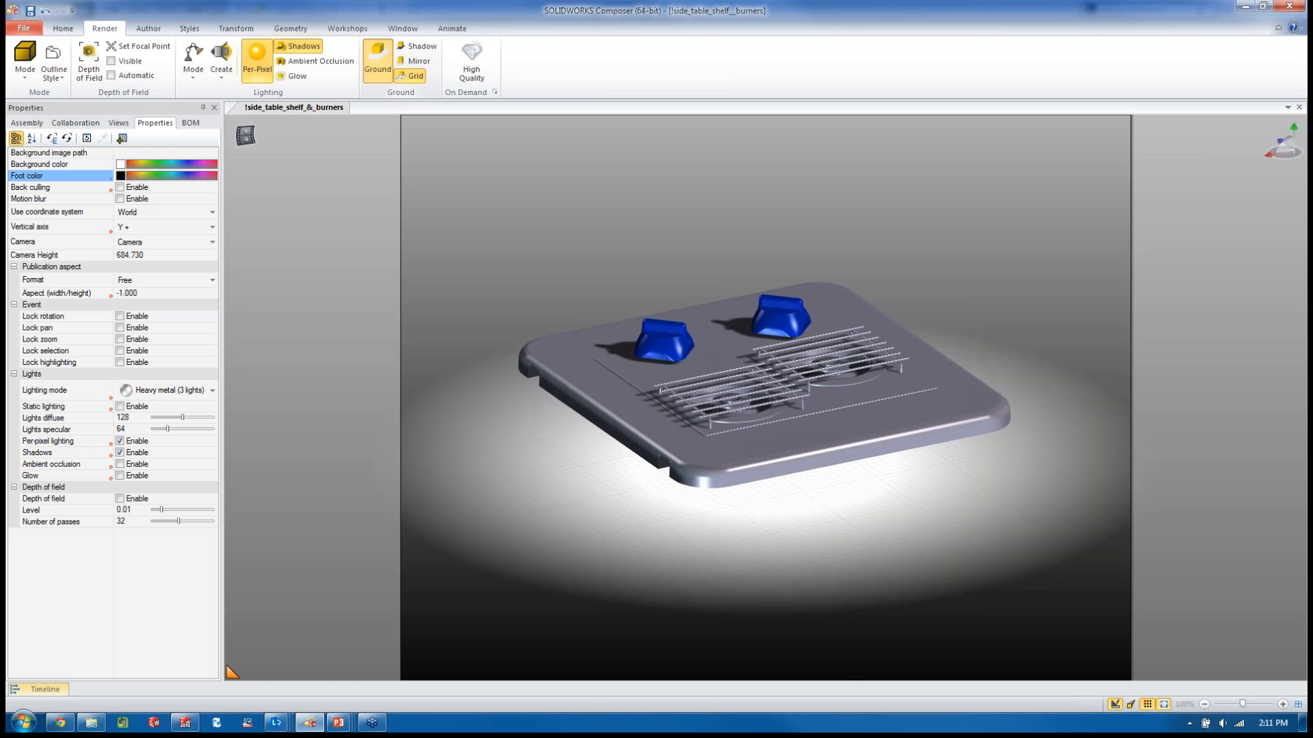
# Step: Turn on the ground shadow and capture two closer views of the table, one with the knobs behind the burners and one with them beside
pyautogui.click(378, 60)
pyautogui.click(417, 46)
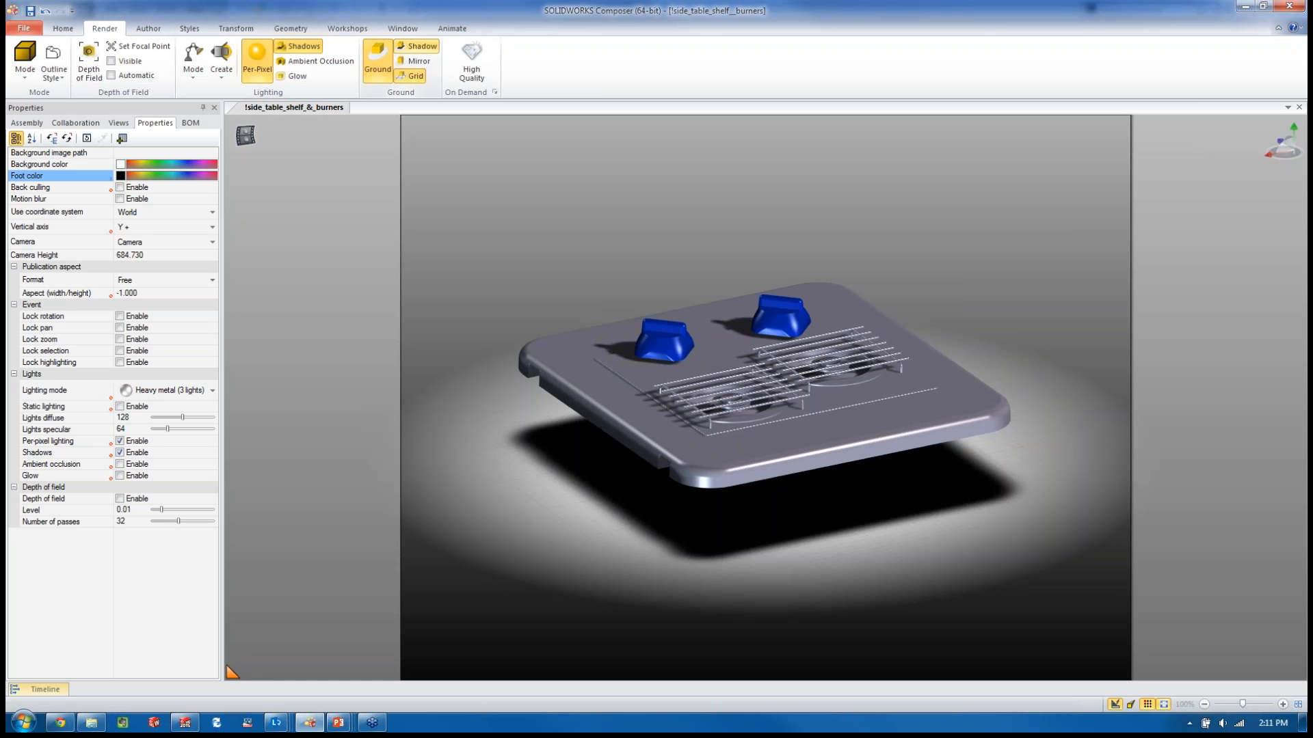
pyautogui.moveTo(765, 424); pyautogui.dragTo(700, 420, button='right')
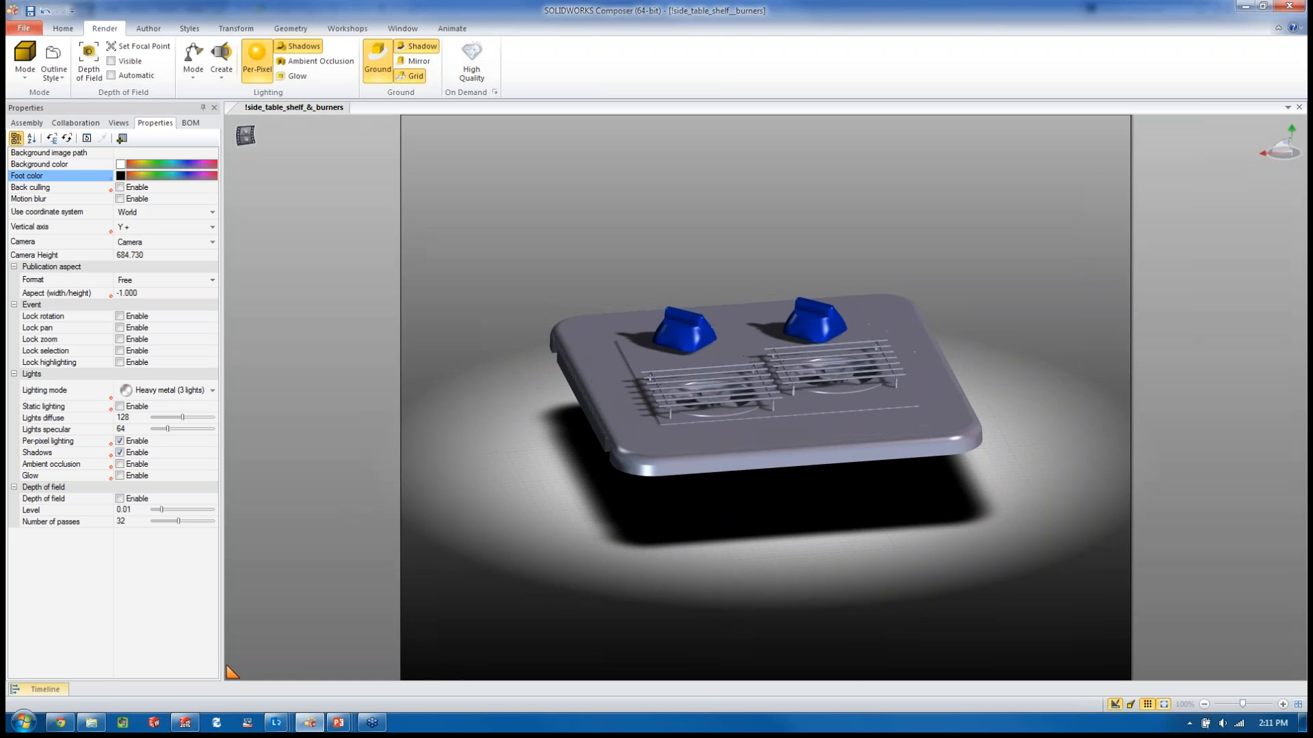
pyautogui.scroll(2, 831, 482)
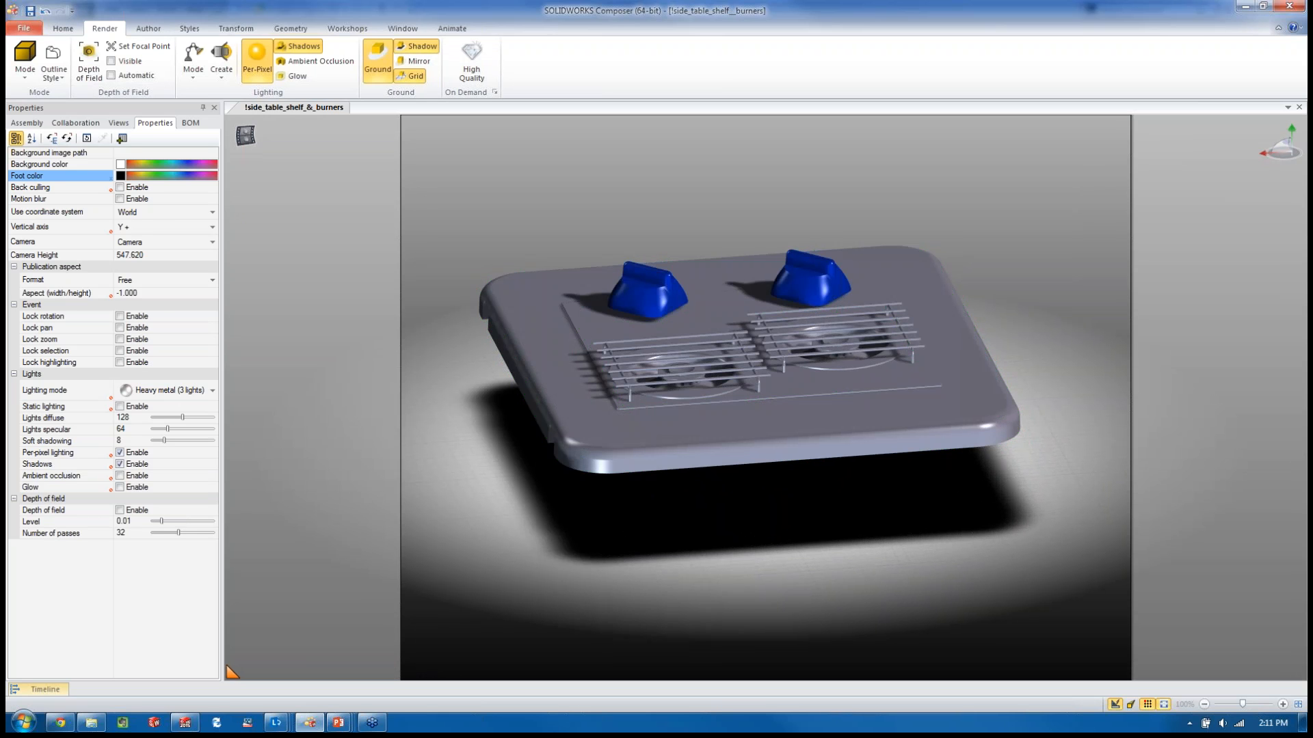
pyautogui.click(245, 134)
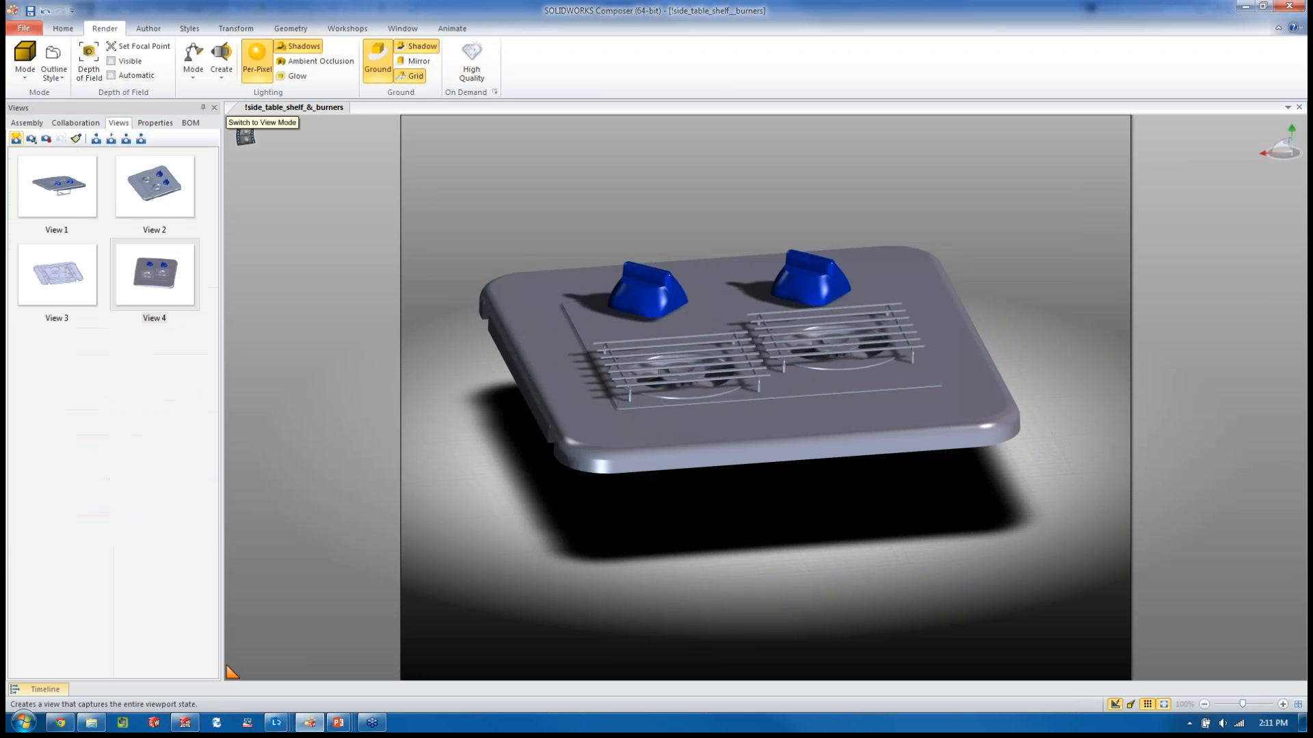
pyautogui.click(16, 138)
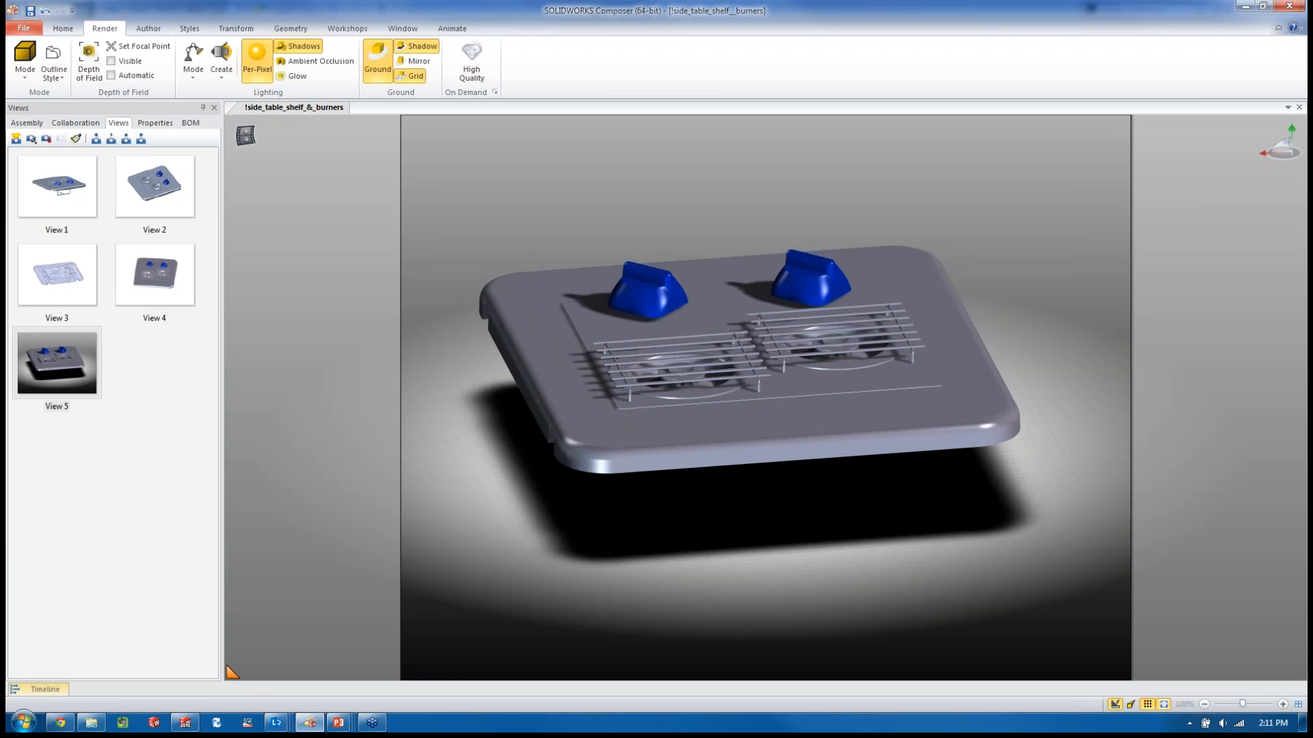
pyautogui.moveTo(806, 410); pyautogui.dragTo(690, 403, button='middle')
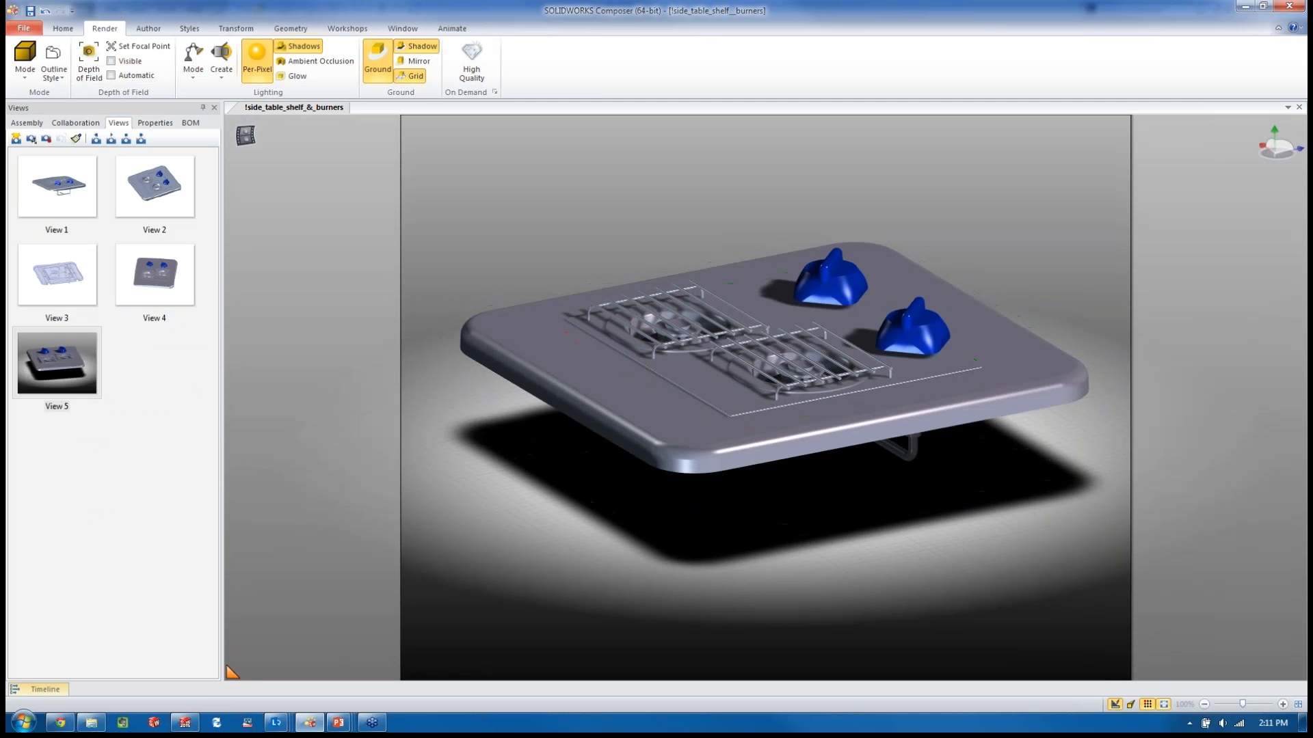
pyautogui.click(16, 138)
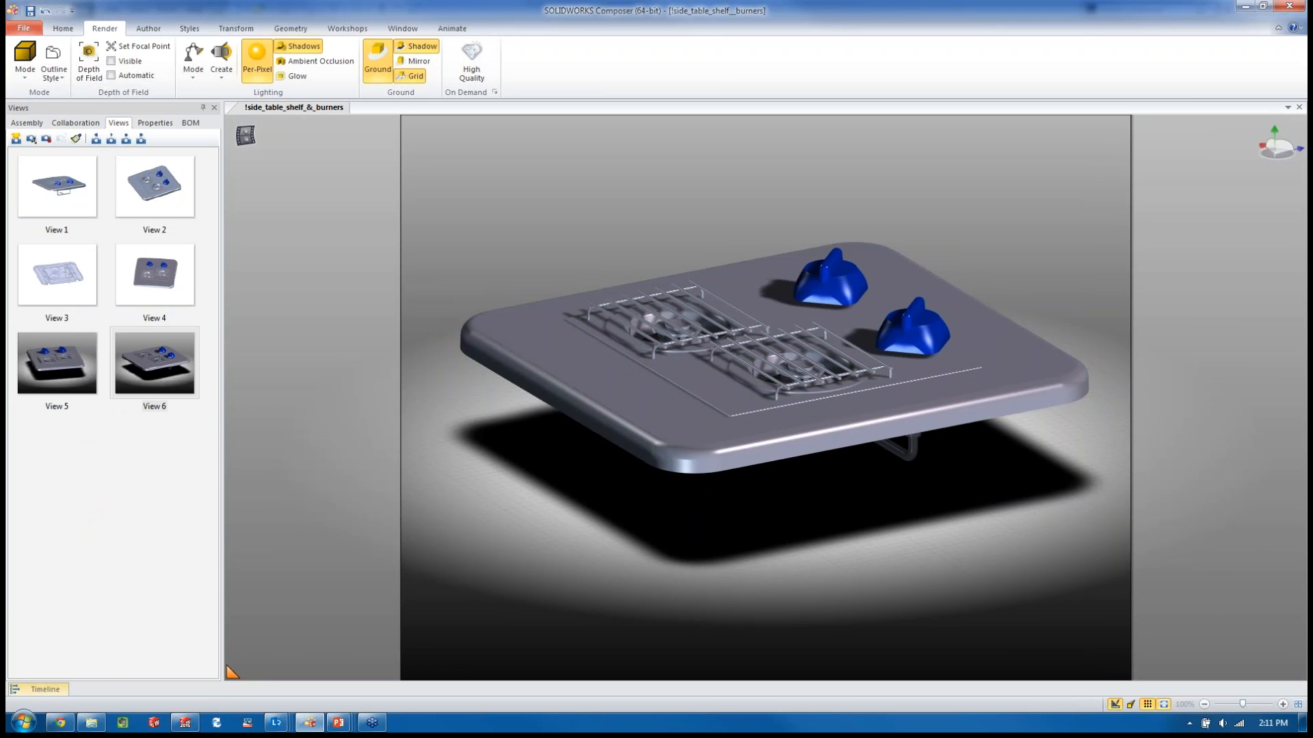
# Step: Review the captured views one after another, from View 1 through View 6
pyautogui.doubleClick(57, 187)
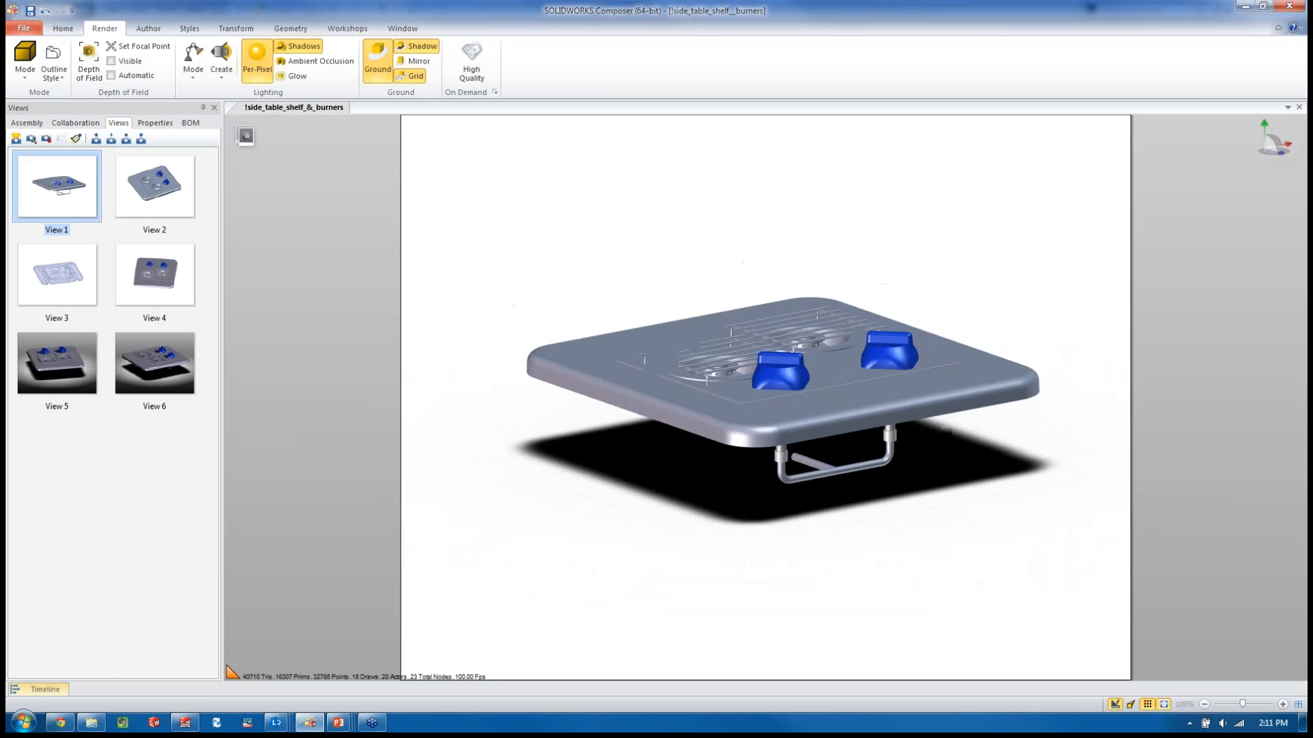
pyautogui.doubleClick(155, 186)
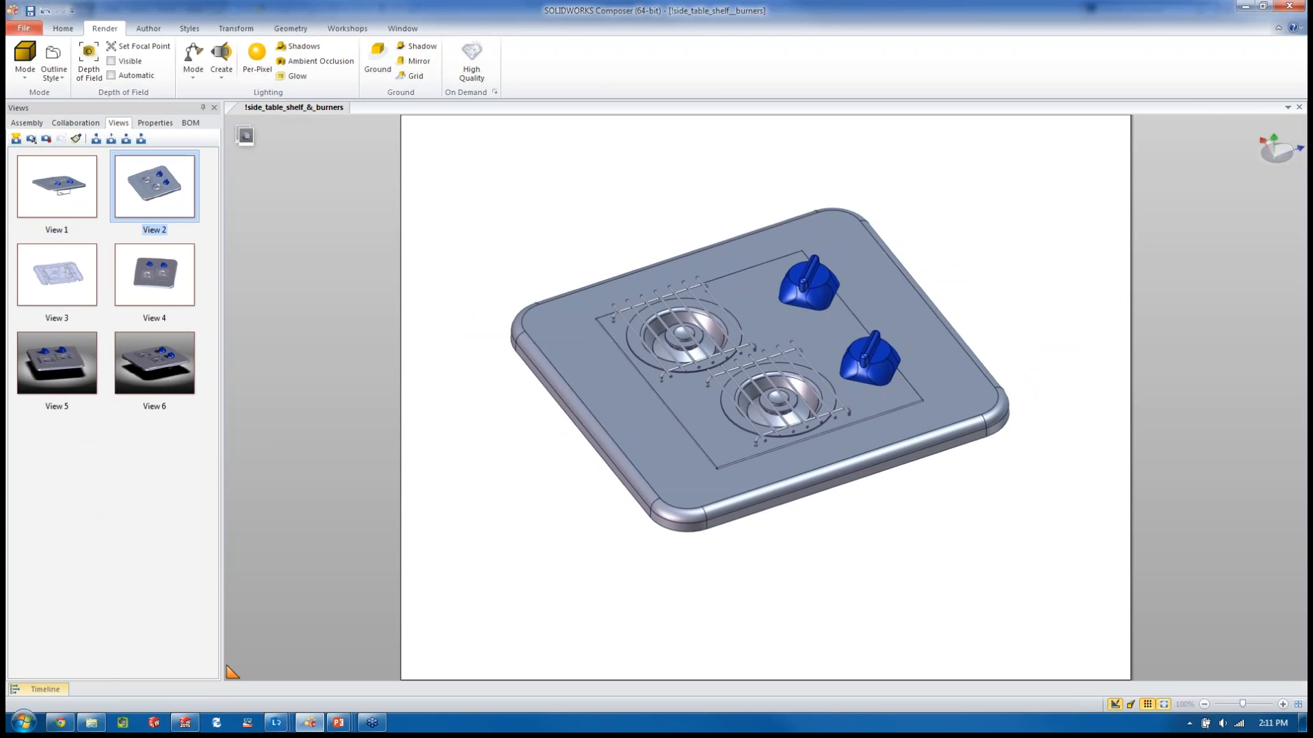
pyautogui.doubleClick(57, 275)
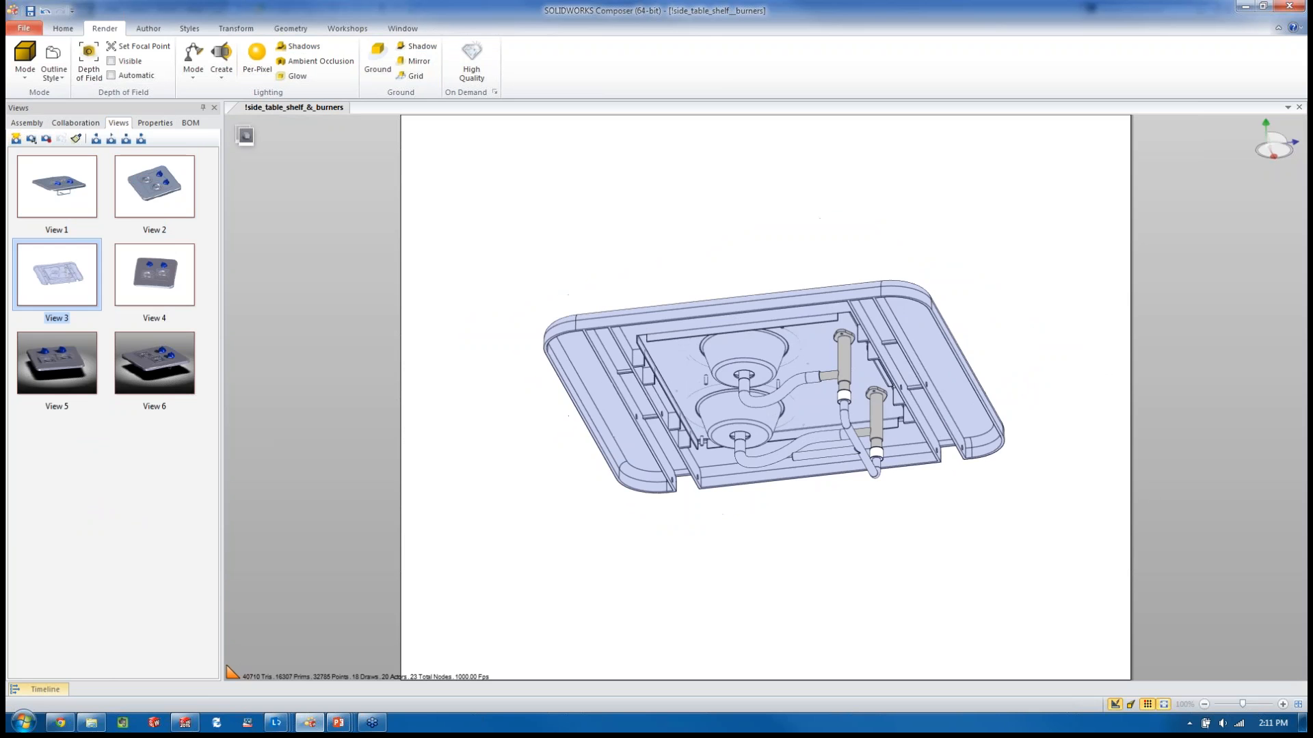
pyautogui.doubleClick(154, 275)
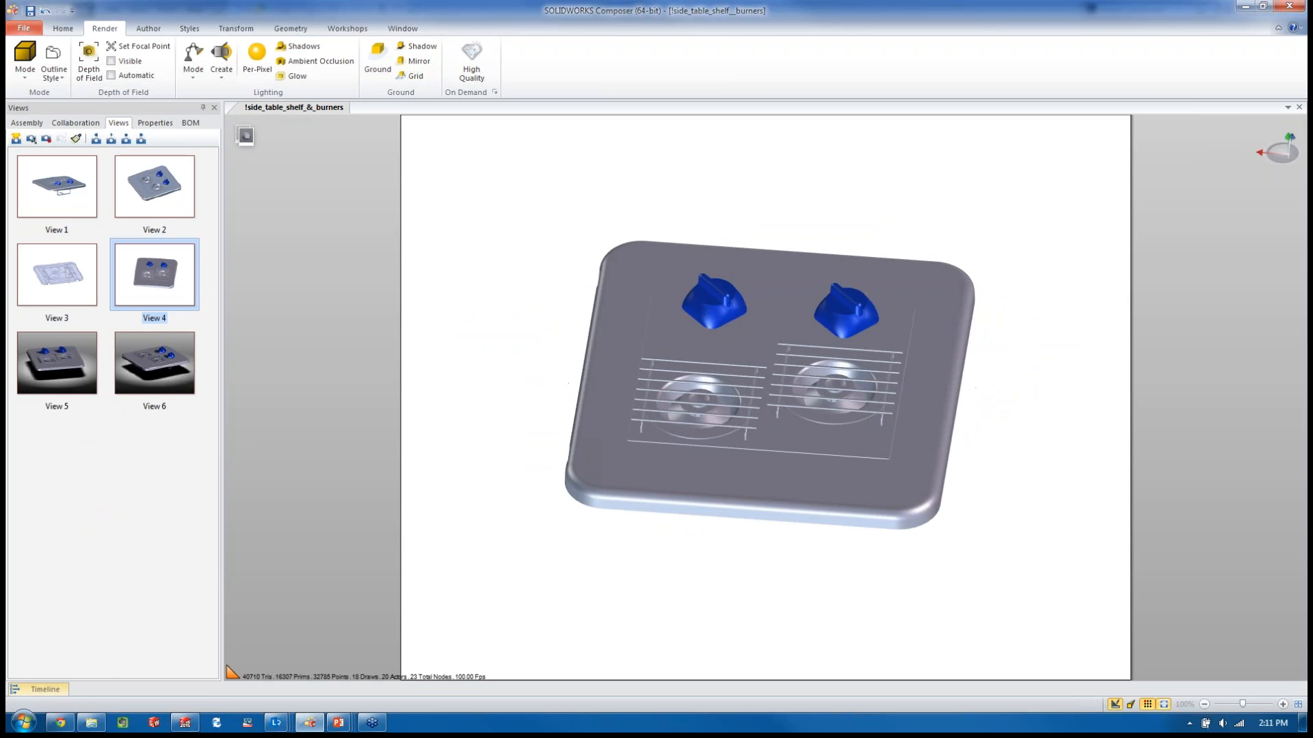
pyautogui.doubleClick(56, 363)
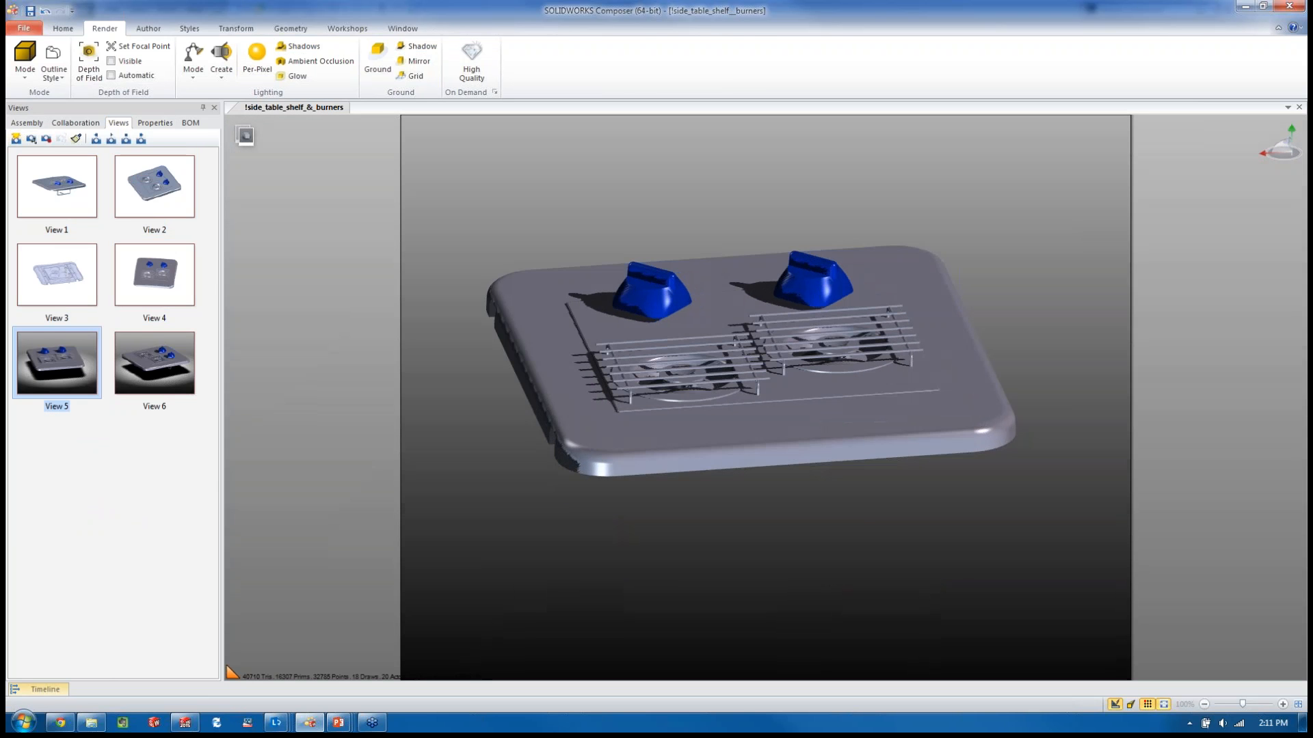
pyautogui.doubleClick(155, 363)
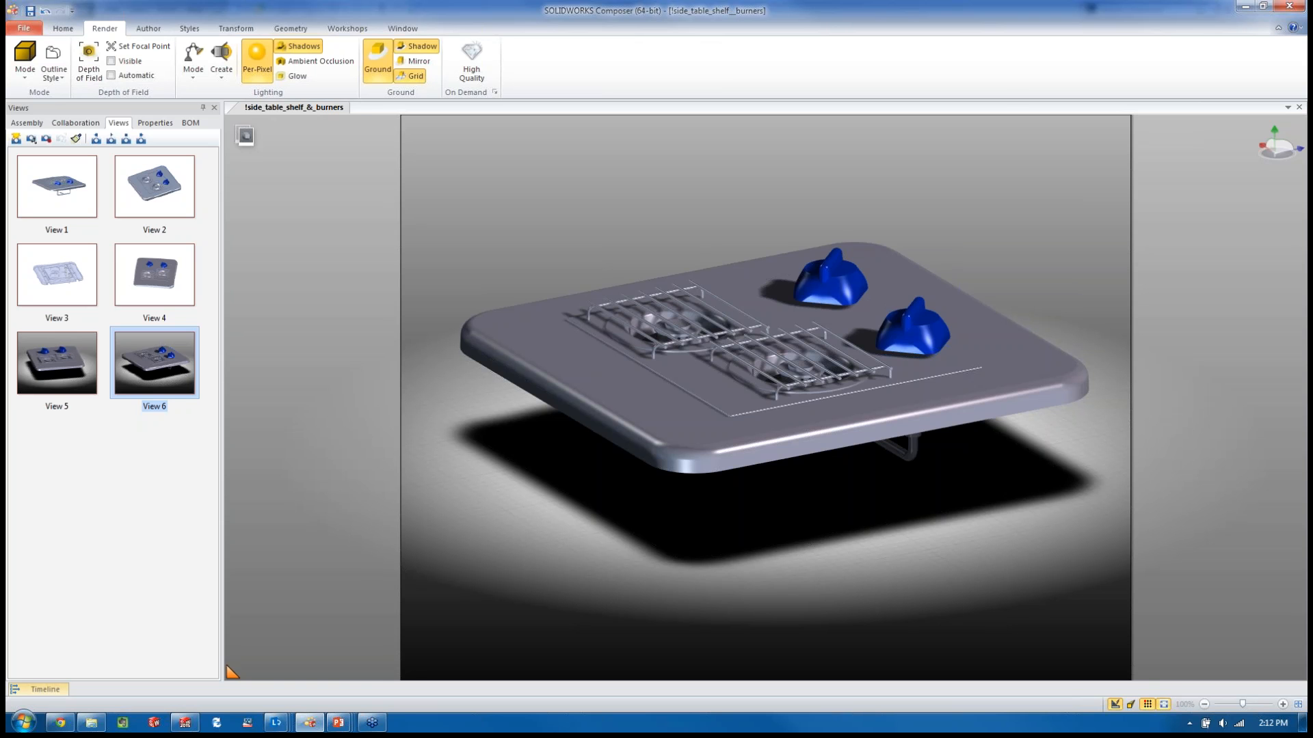
# Step: Recall View 1, set the render mode to Silhouette, and capture a new view with the burners in front of the knobs
pyautogui.doubleClick(57, 187)
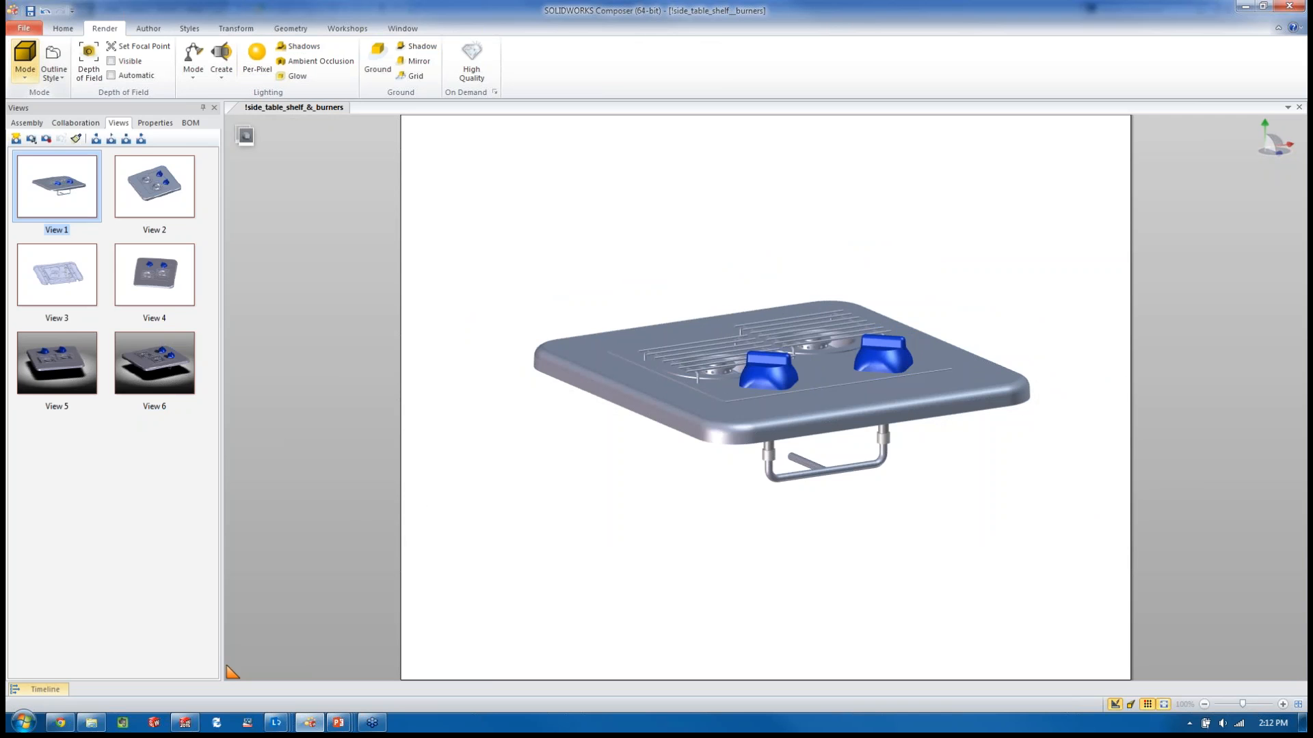
pyautogui.click(24, 69)
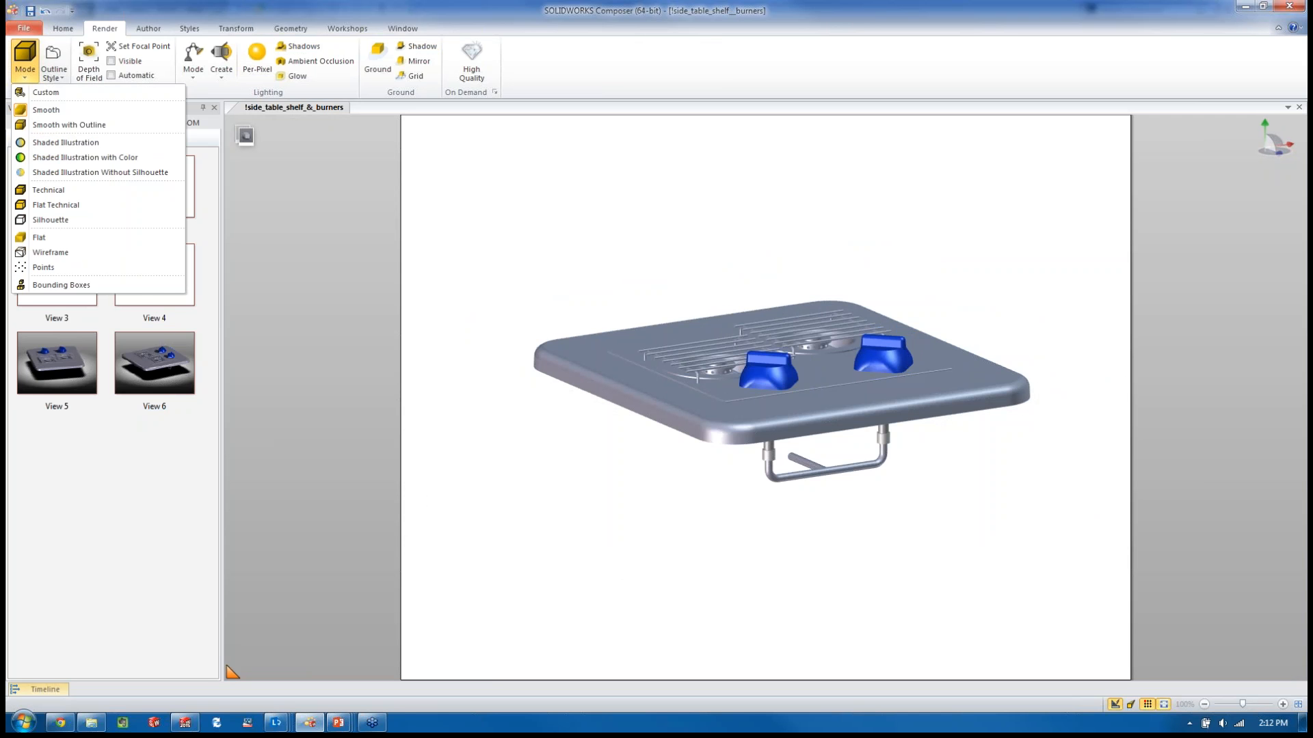
pyautogui.click(51, 219)
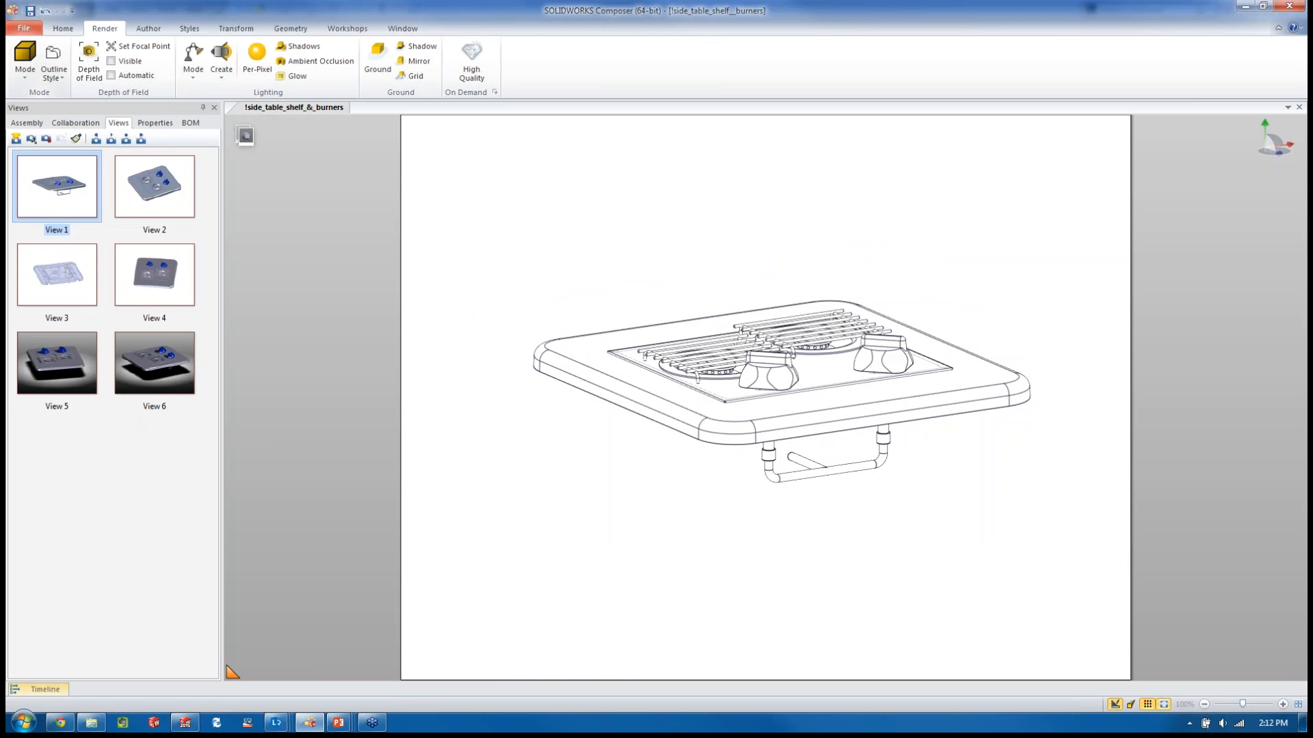
pyautogui.moveTo(738, 383); pyautogui.dragTo(875, 390, button='middle')
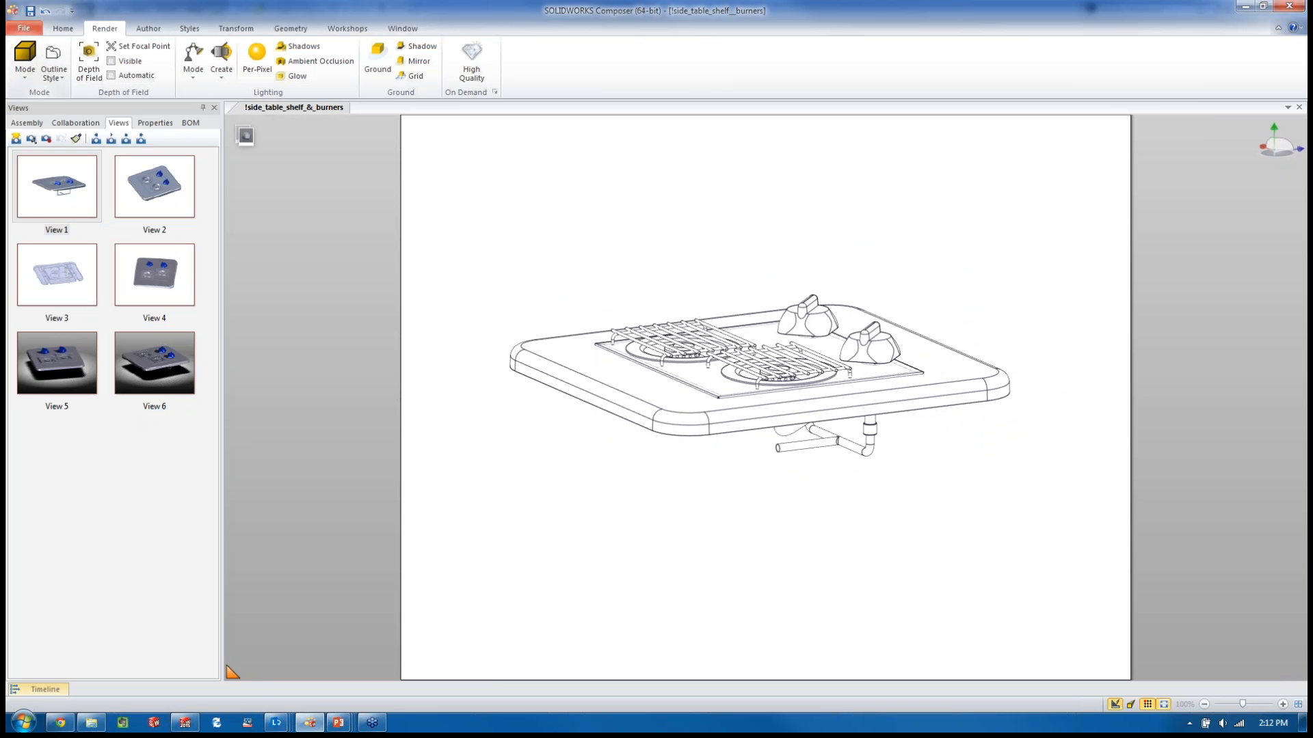
pyautogui.click(16, 138)
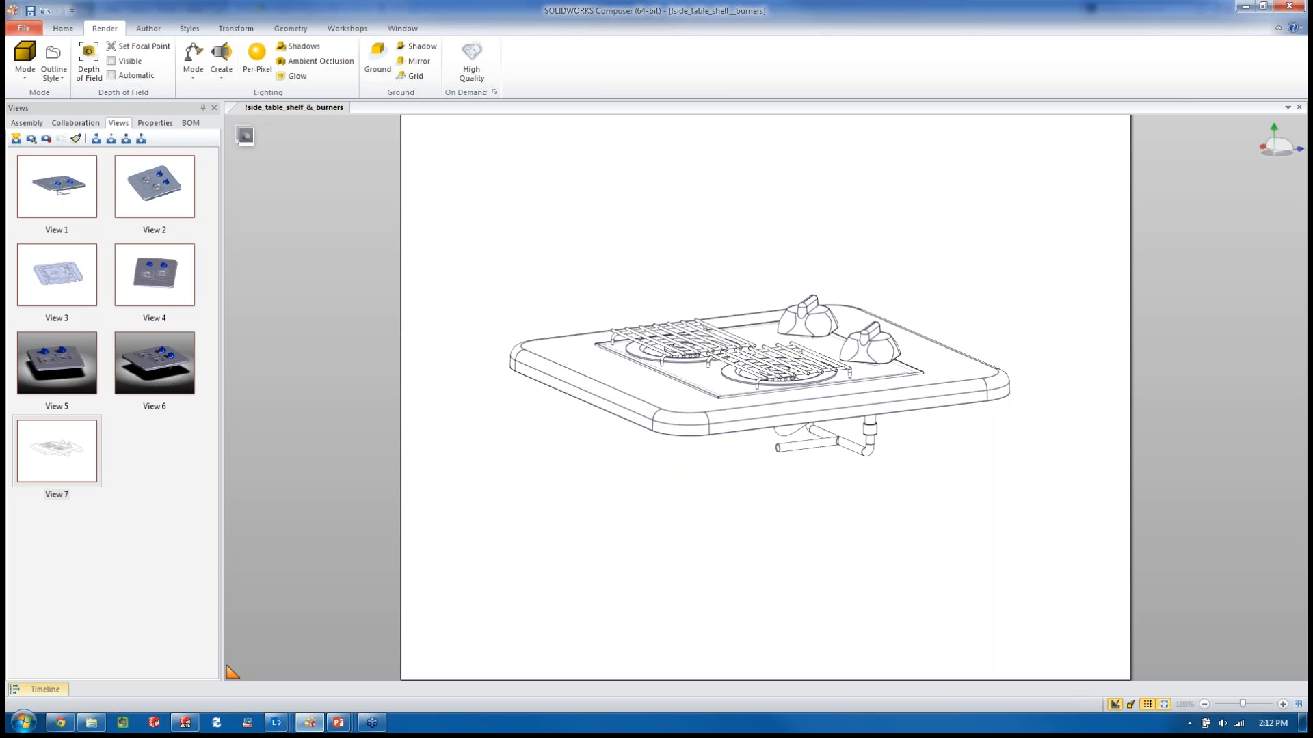
# Step: Translate the rear control knob straight up off the table and restore it to its neutral position
pyautogui.click(236, 28)
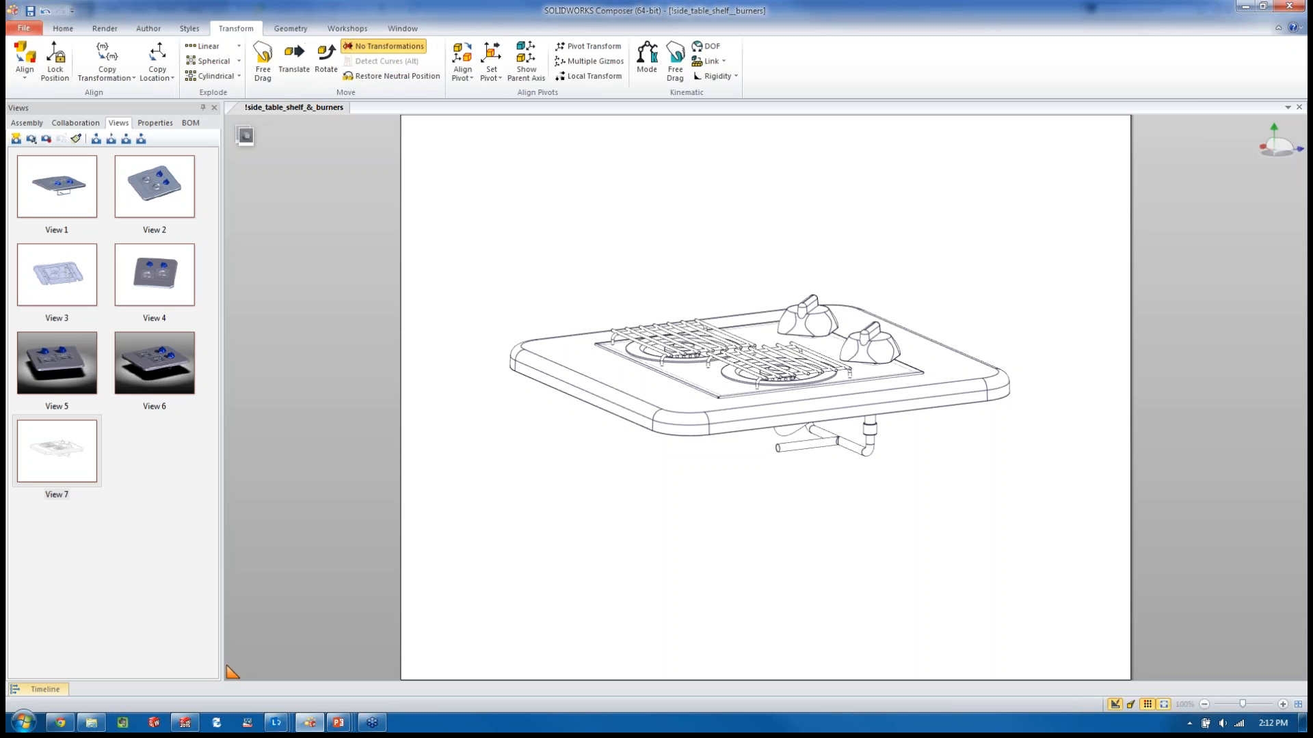
pyautogui.click(294, 60)
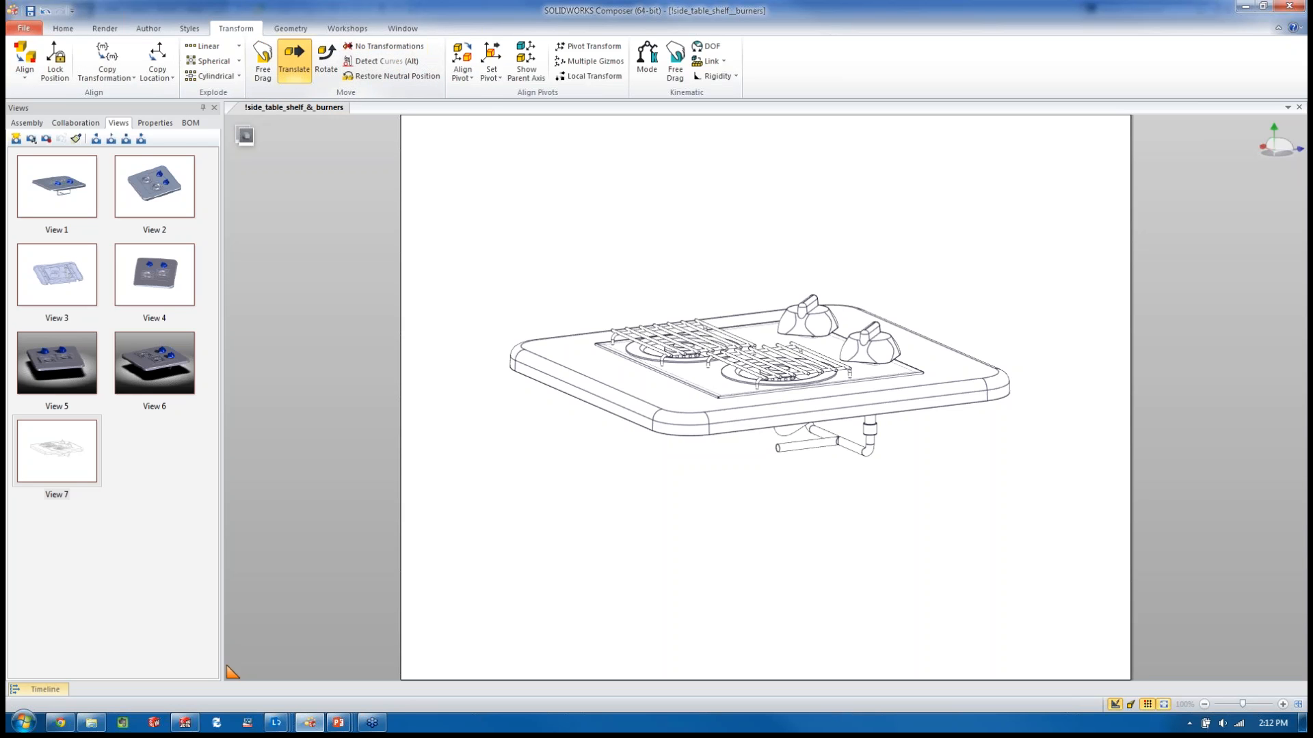
pyautogui.click(805, 320)
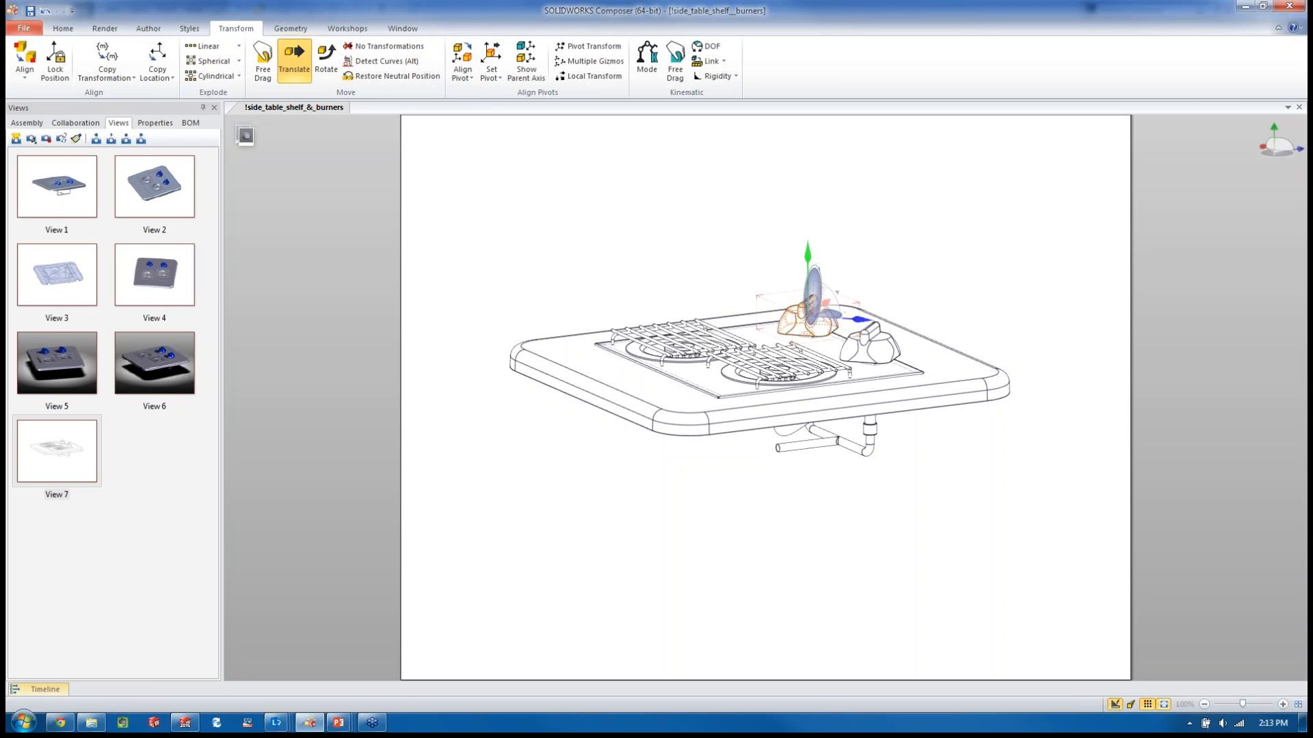
pyautogui.moveTo(808, 257); pyautogui.dragTo(808, 167)
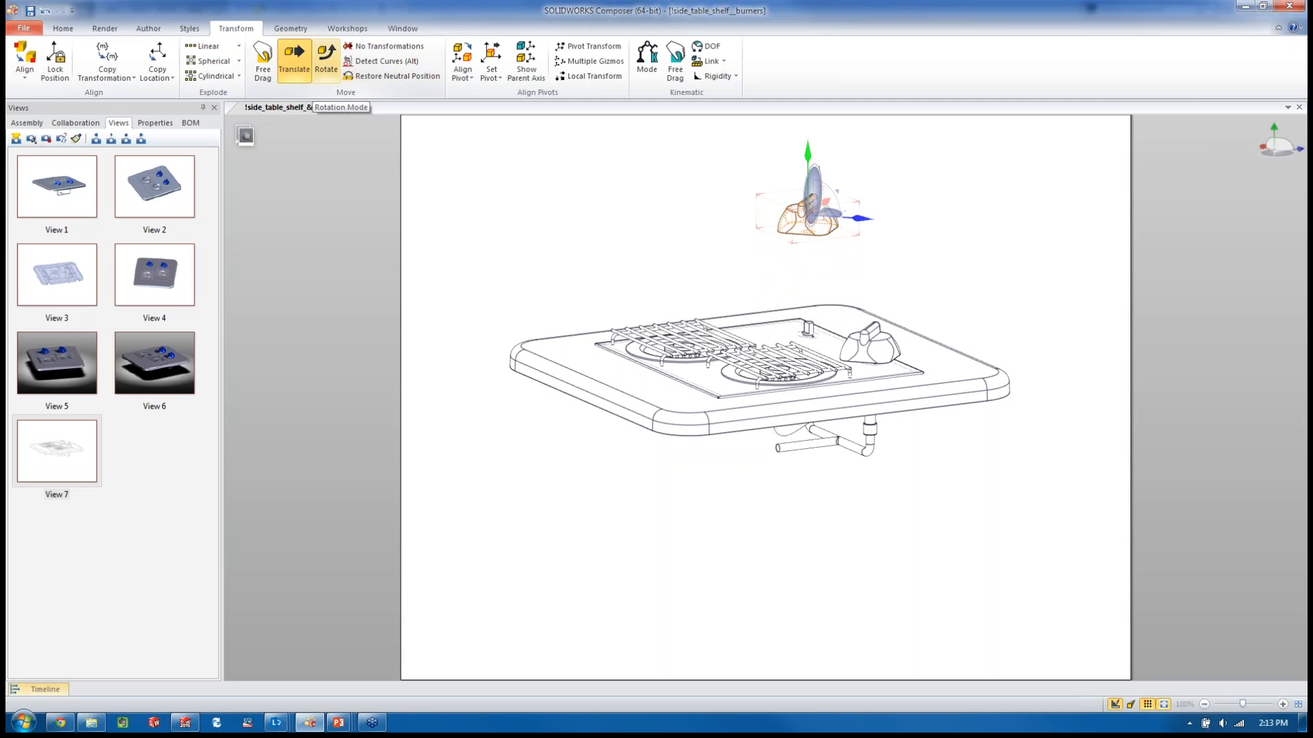
pyautogui.click(547, 191)
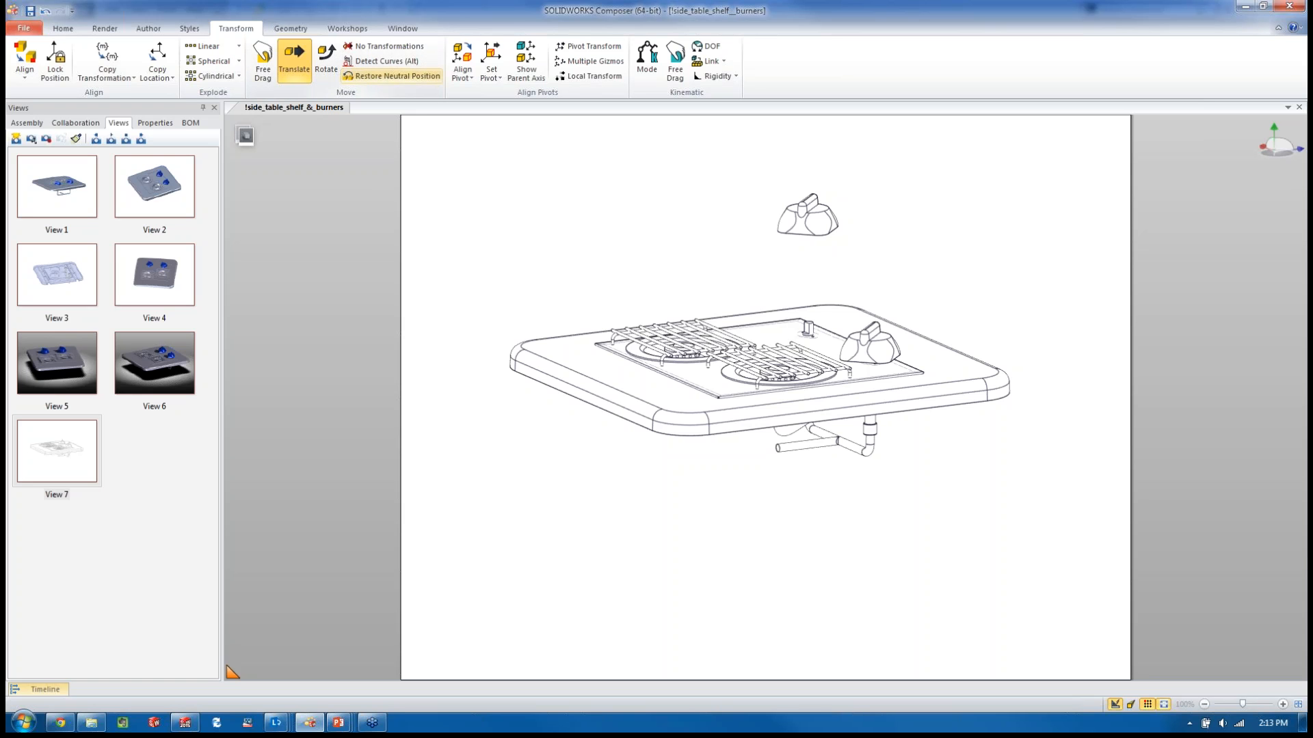
pyautogui.click(391, 76)
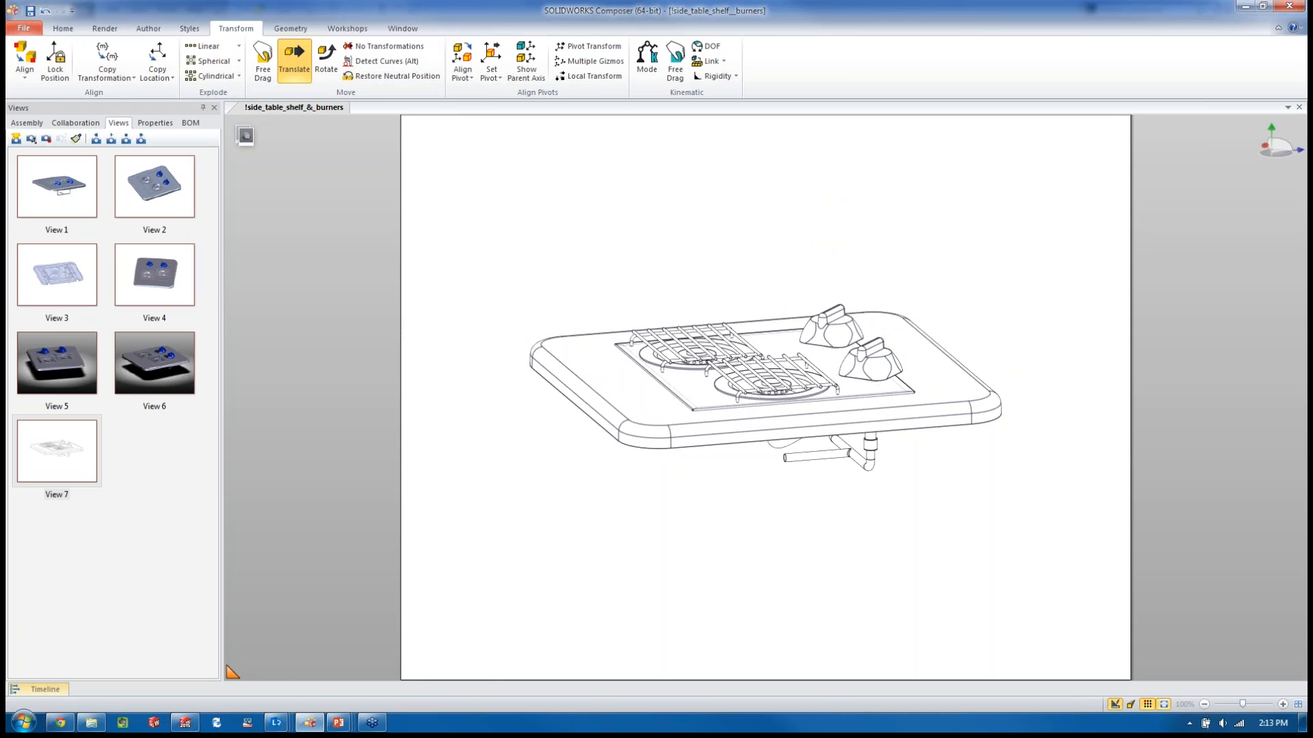
# Step: Explode side_table_shelf_for_burner and double_range_burner linearly upward along the vertical axis, spreading the grates, plate, shelf, burners, valves and tubes apart
pyautogui.moveTo(766, 383); pyautogui.dragTo(771, 491, button='middle')
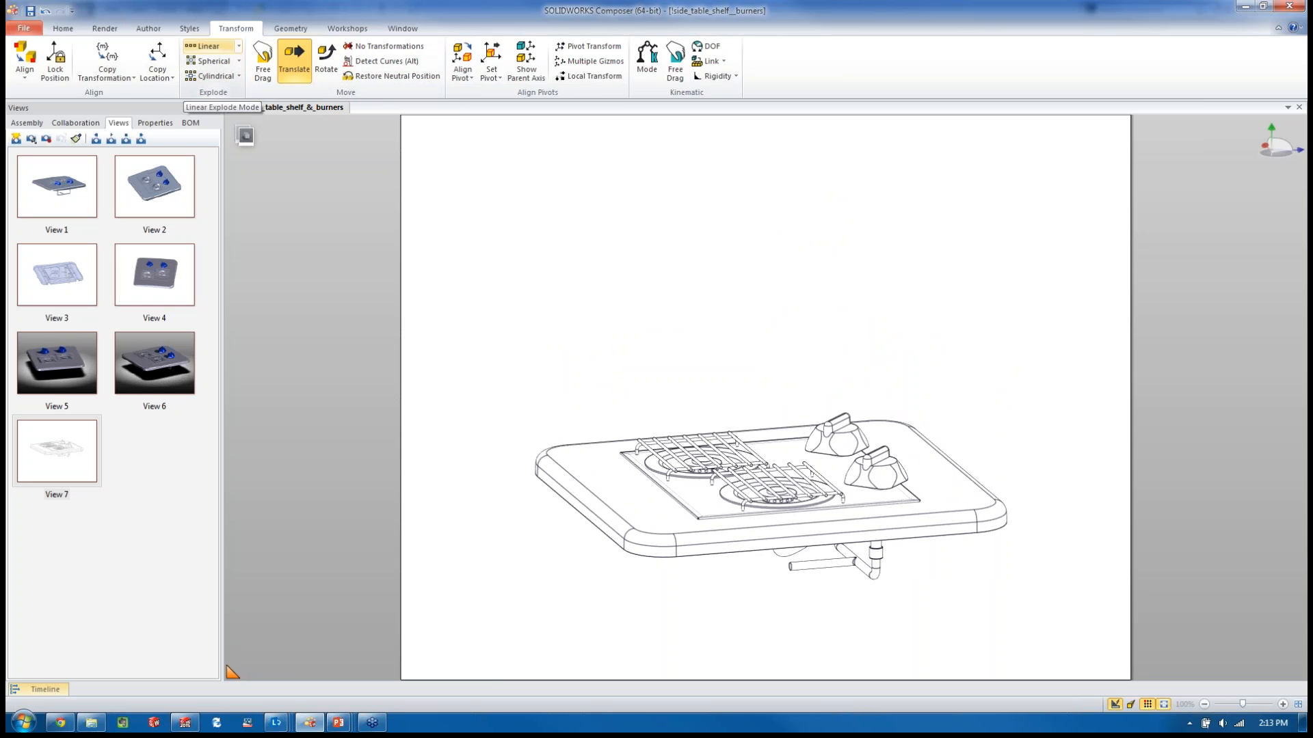
pyautogui.click(205, 45)
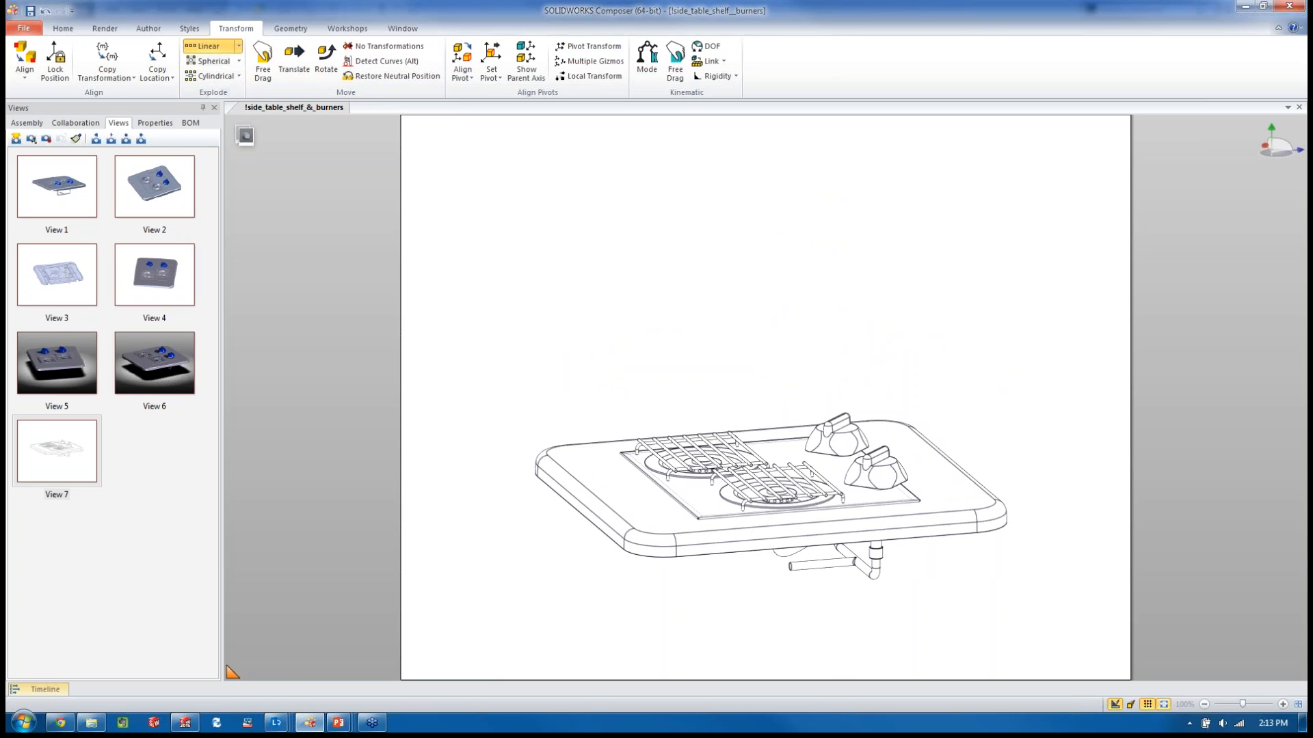
pyautogui.click(27, 122)
pyautogui.click(110, 166)
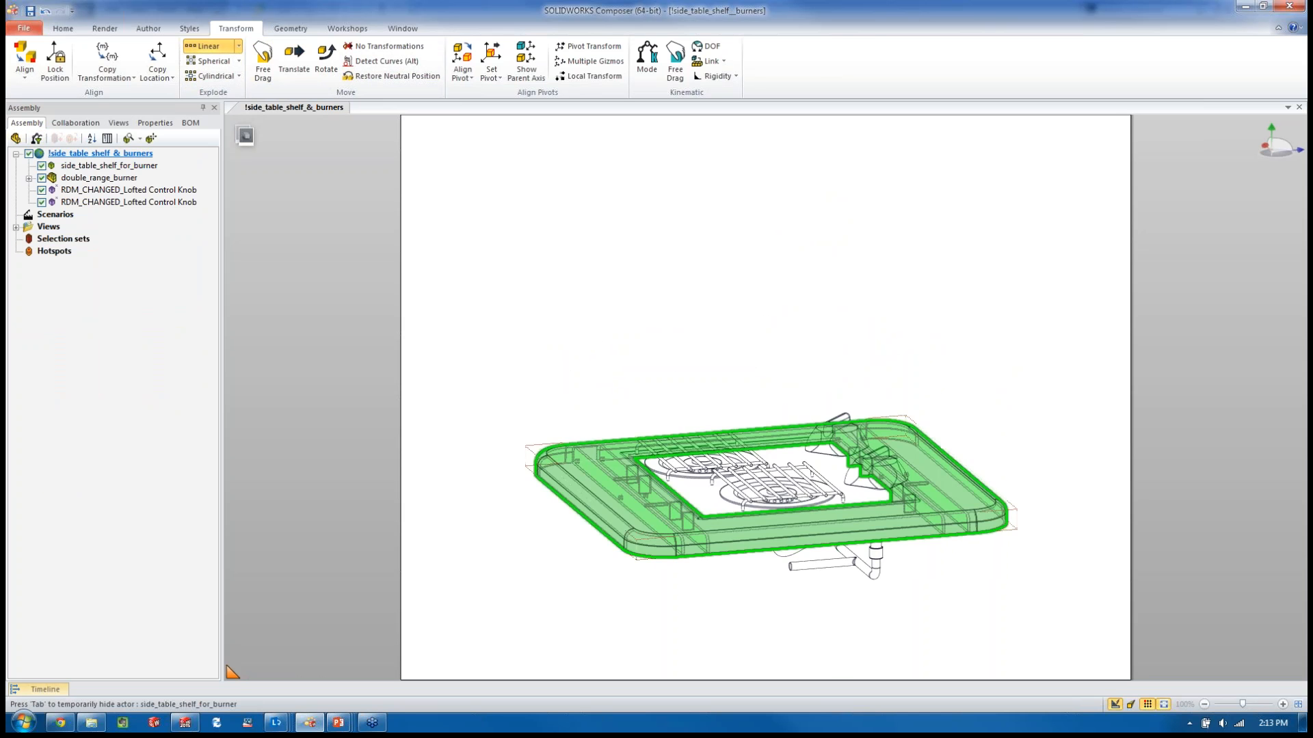
pyautogui.click(110, 166)
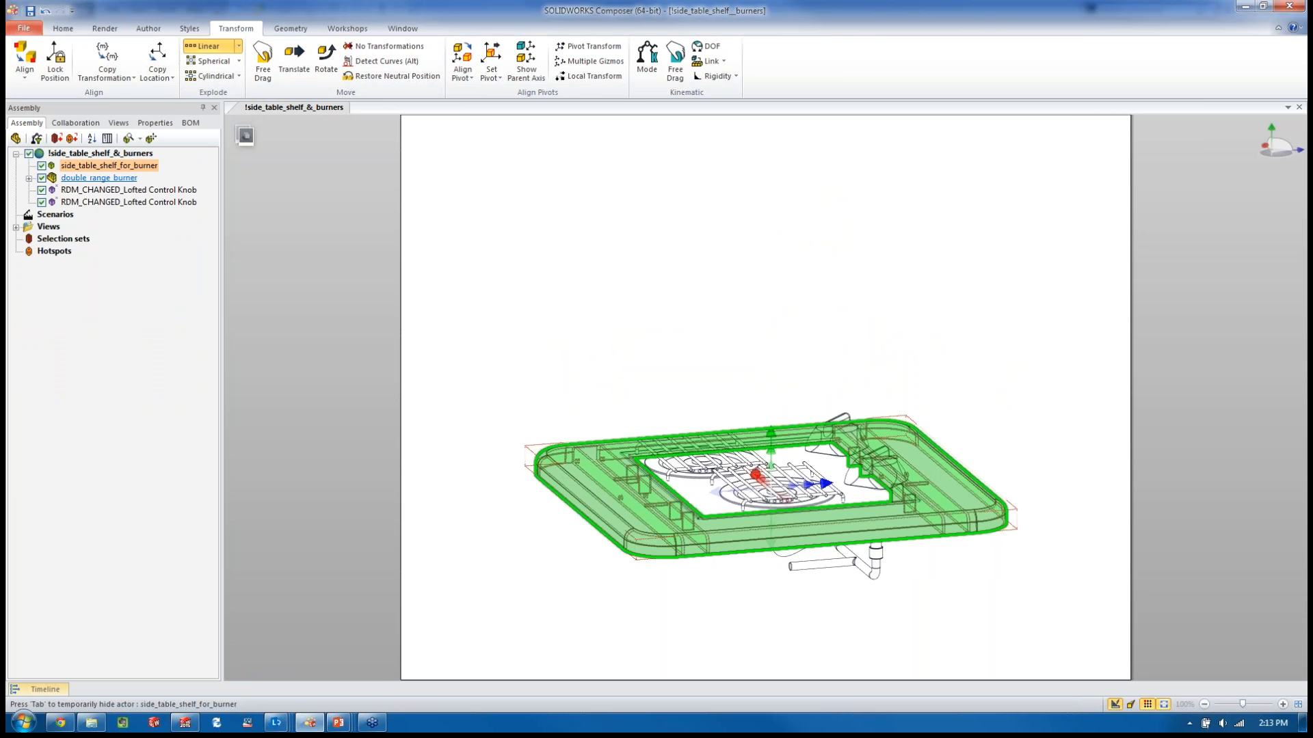
pyautogui.keyDown('ctrl'); pyautogui.click(99, 177); pyautogui.keyUp('ctrl')
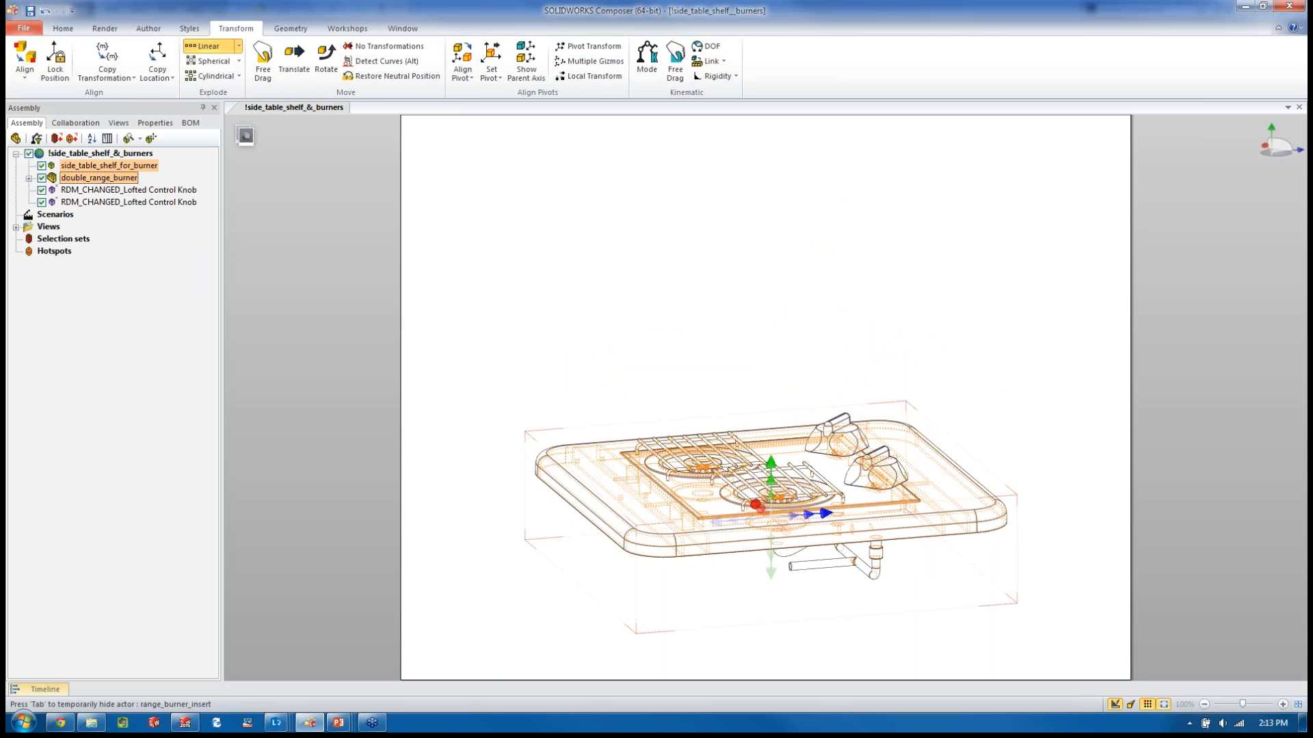
pyautogui.moveTo(770, 463); pyautogui.dragTo(770, 175)
pyautogui.scroll(-3, 846, 344)
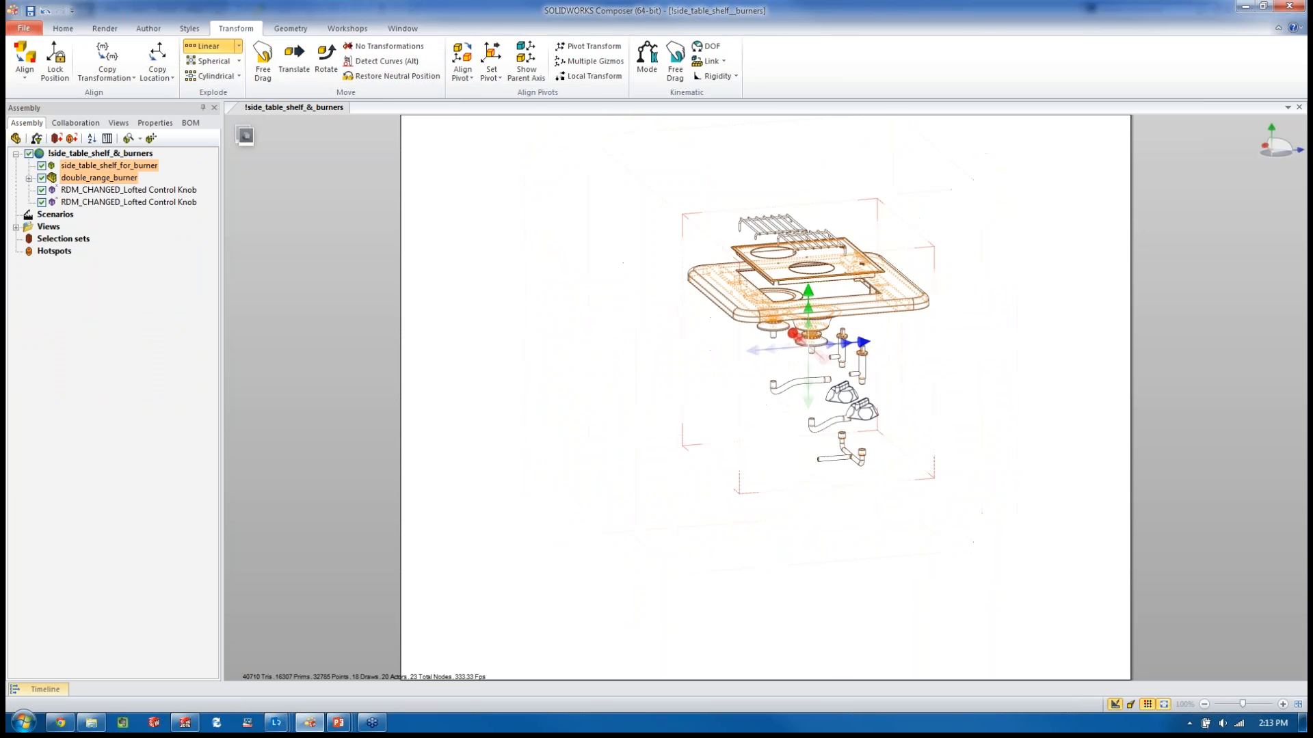
pyautogui.moveTo(861, 265); pyautogui.dragTo(826, 370, button='middle')
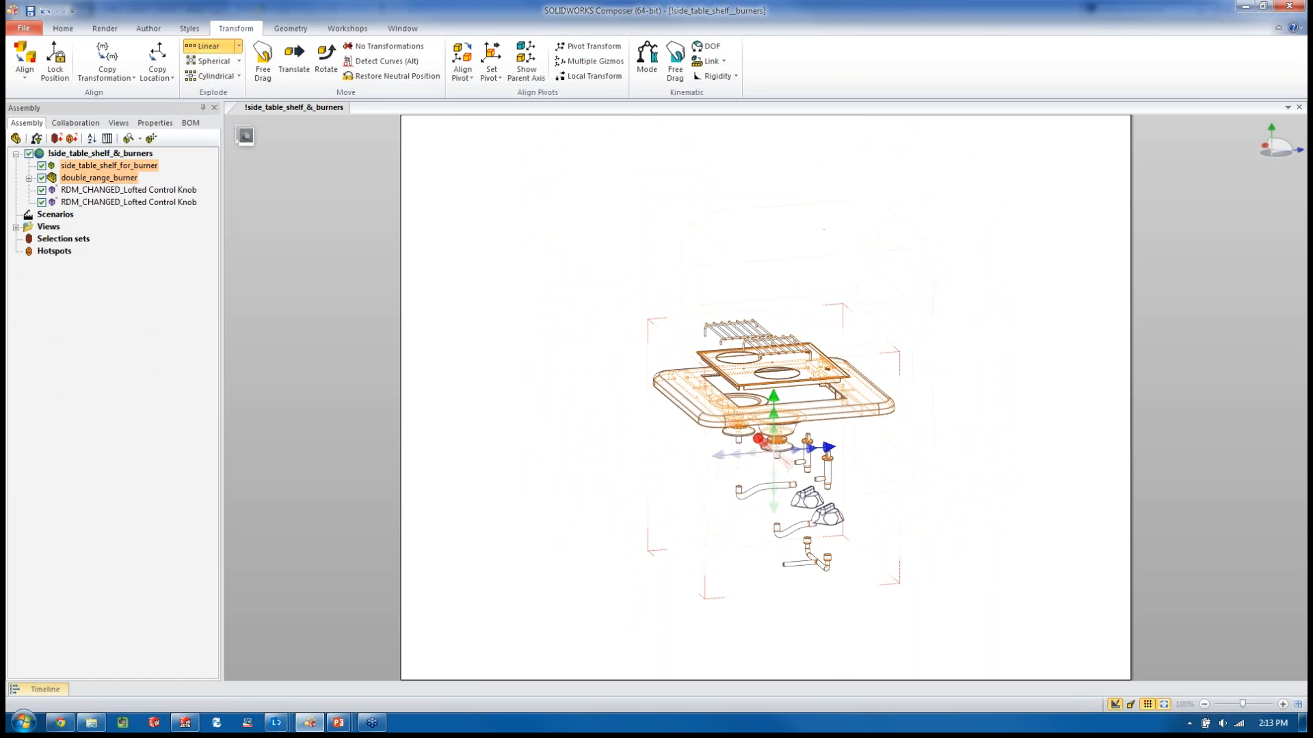
pyautogui.moveTo(774, 396); pyautogui.dragTo(774, 362)
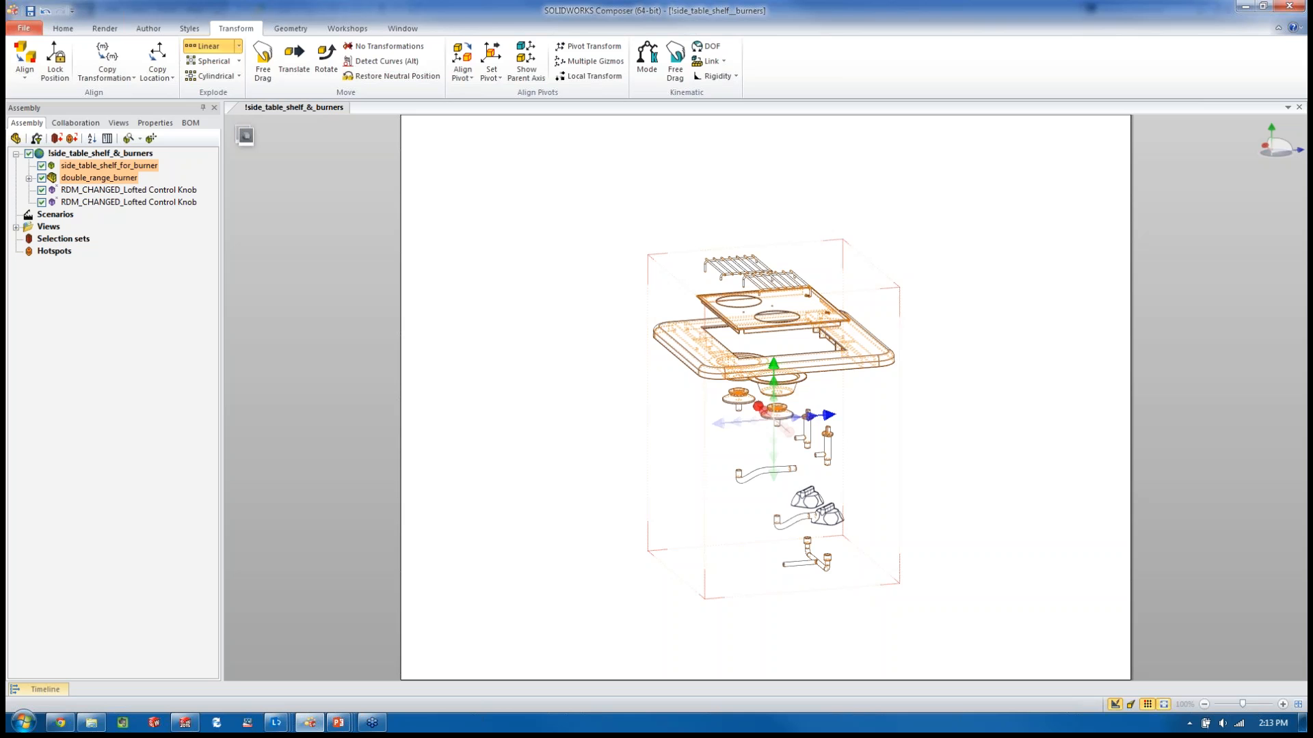
pyautogui.press('Escape')
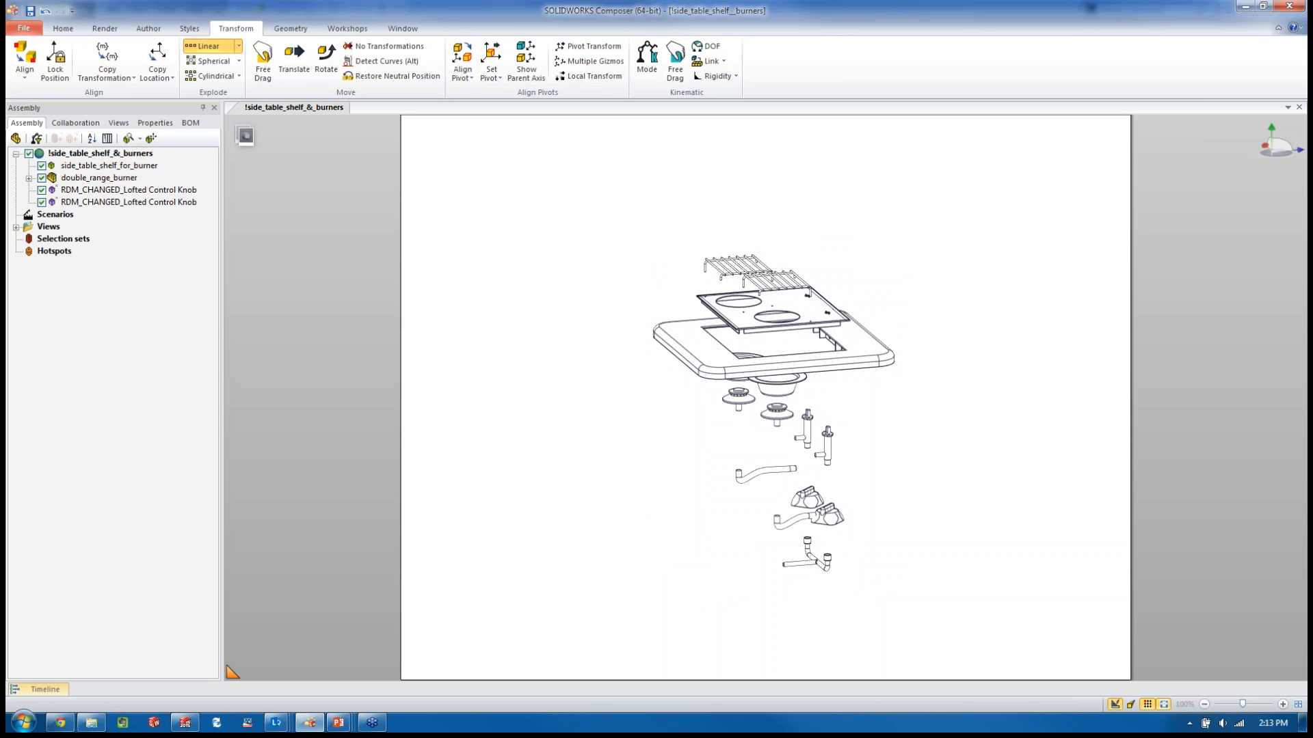
# Step: Translate both Lofted Control Knobs together straight up about 600 mm, to above the burner plate
pyautogui.click(827, 514)
pyautogui.keyDown('ctrl'); pyautogui.click(805, 497); pyautogui.keyUp('ctrl')
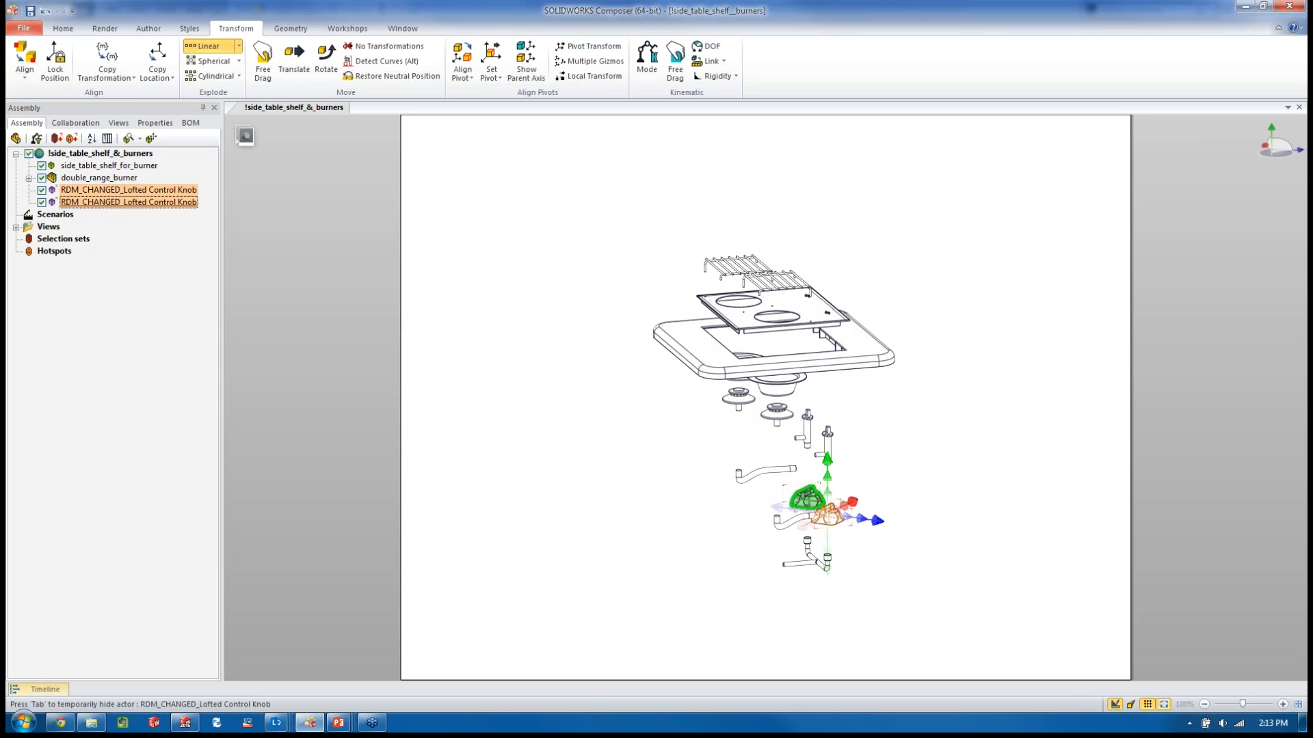
pyautogui.press('alt')
pyautogui.click(294, 60)
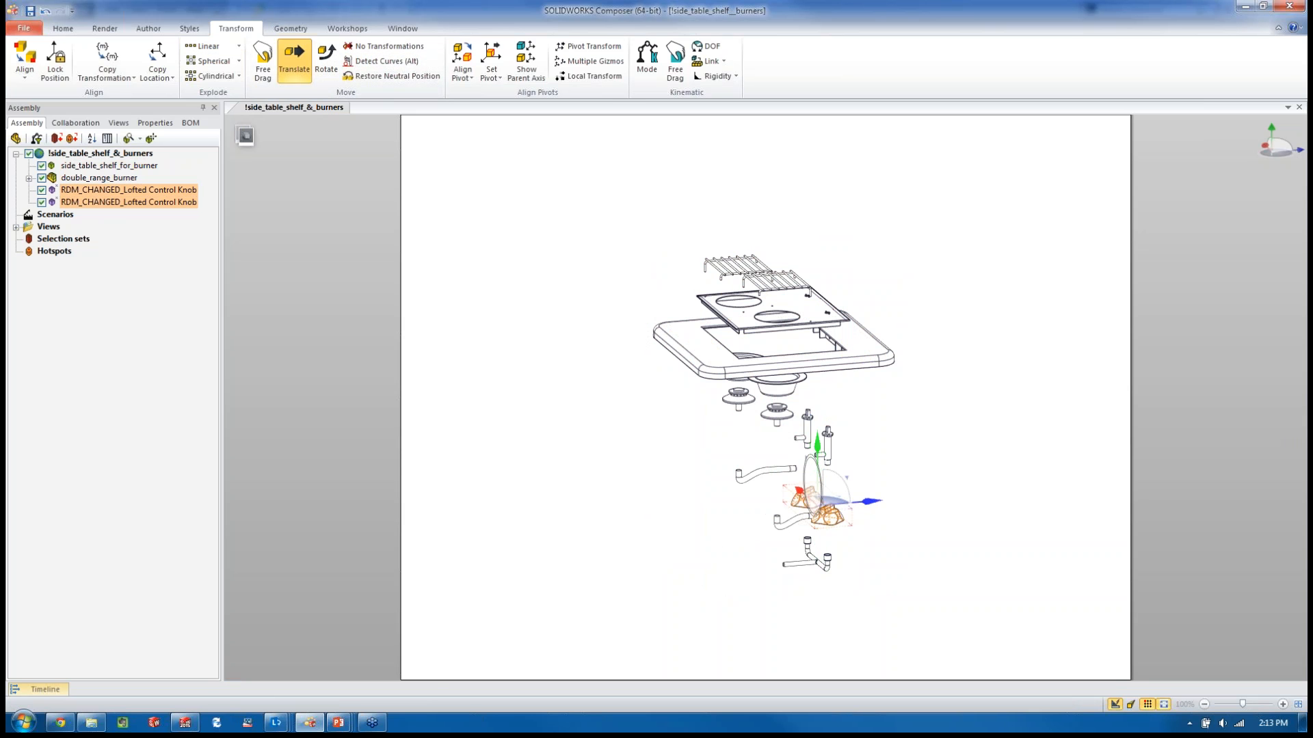
pyautogui.moveTo(817, 451); pyautogui.dragTo(817, 201)
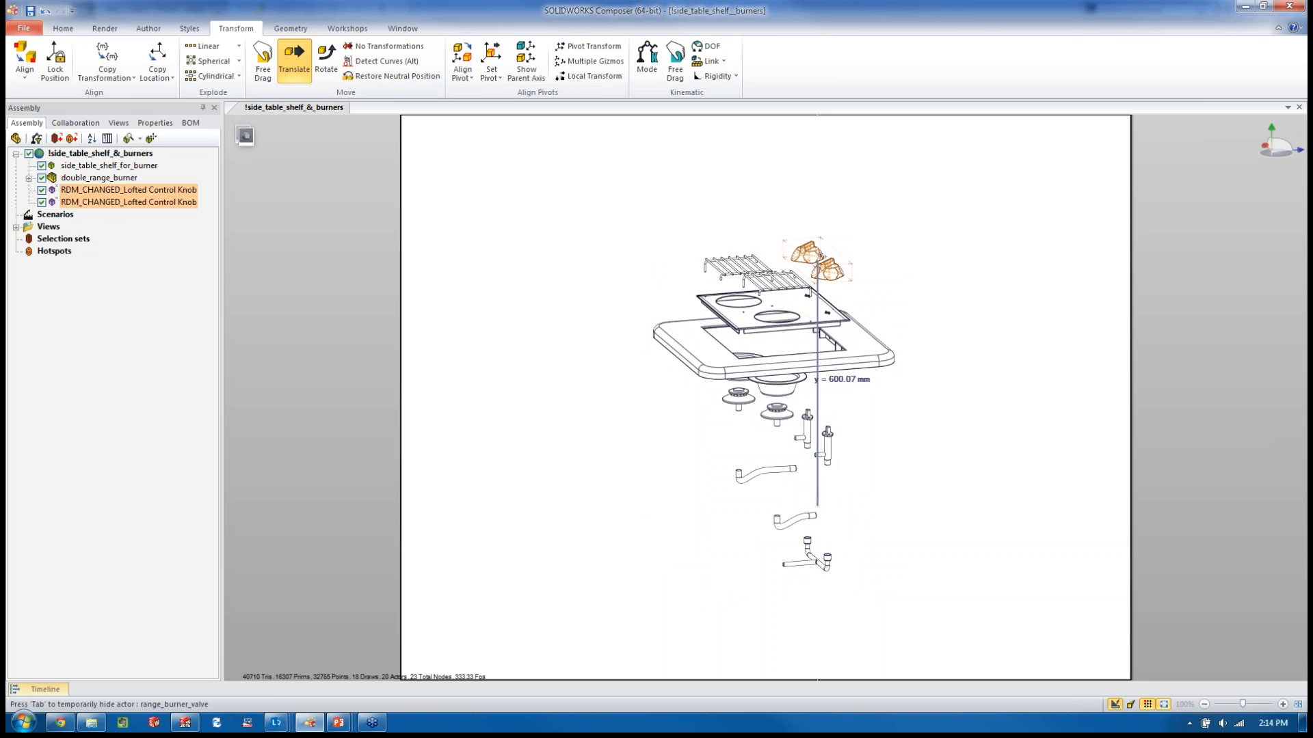
pyautogui.click(229, 667)
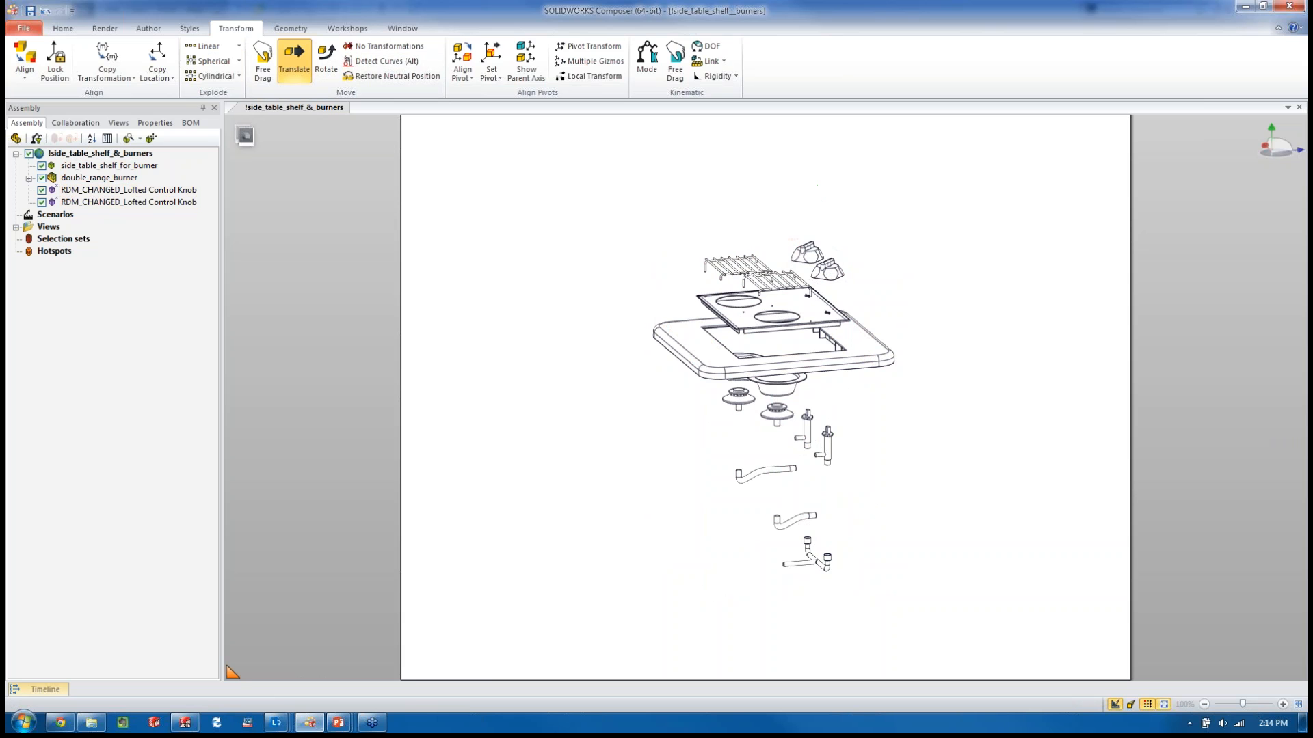
pyautogui.moveTo(776, 410)
pyautogui.mouseDown(button='right')
pyautogui.moveTo(810, 396)
pyautogui.moveTo(776, 395)
pyautogui.mouseUp(button='right')
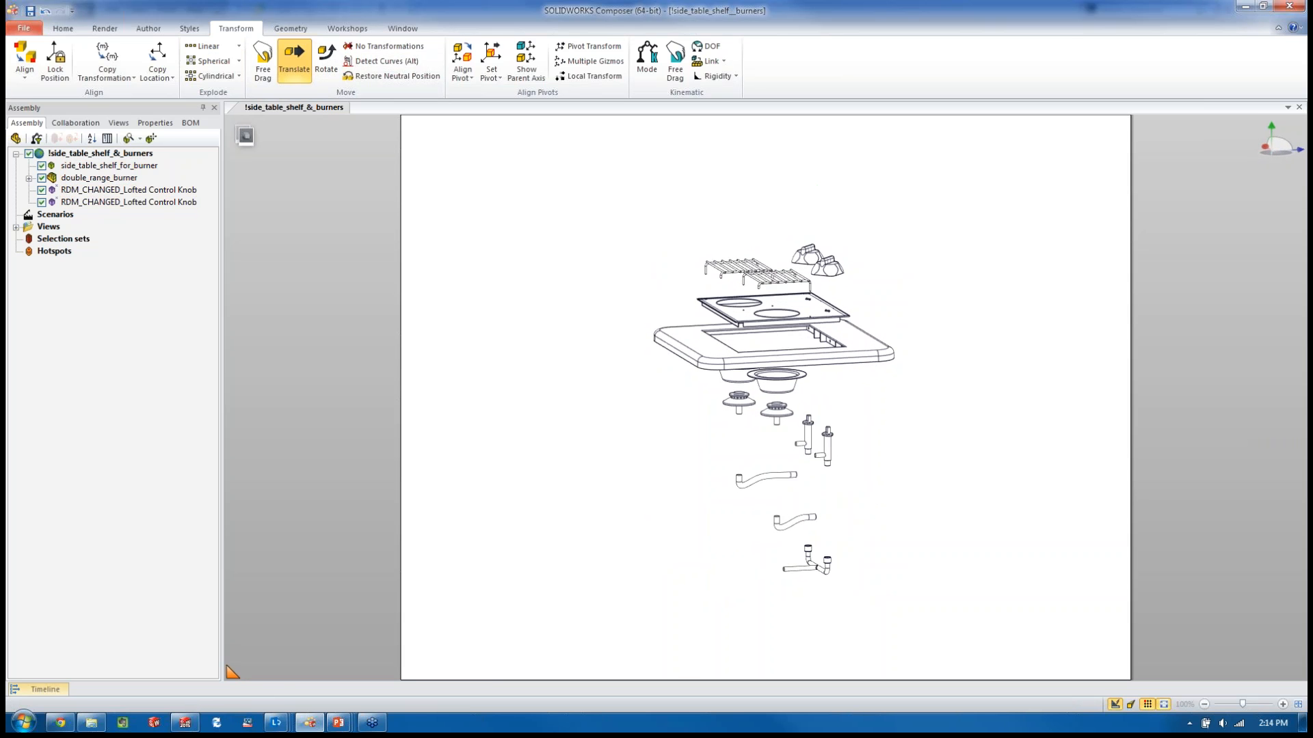
pyautogui.scroll(2, 889, 520)
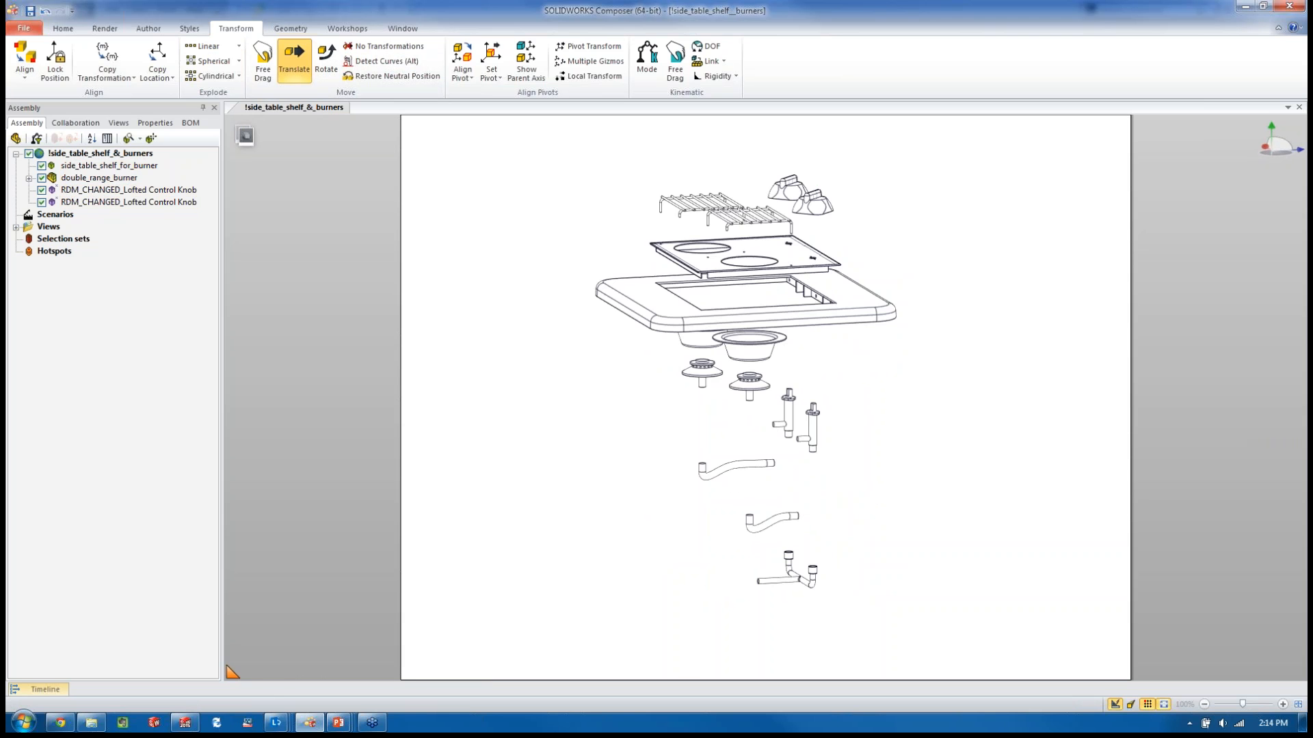
pyautogui.moveTo(775, 395); pyautogui.dragTo(789, 403, button='right')
pyautogui.moveTo(789, 403); pyautogui.dragTo(828, 421, button='middle')
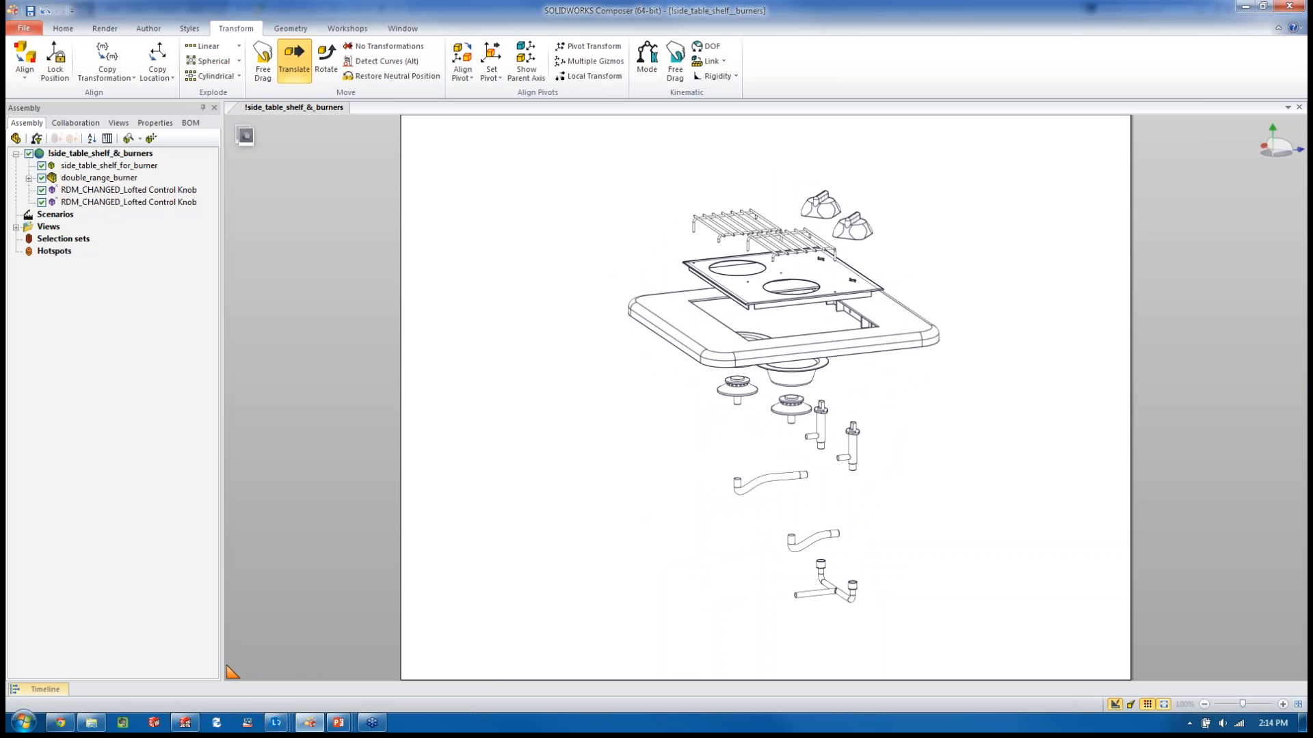
# Step: Draw a freehand straight arrow pointing at the open end of the upper curved burner tube
pyautogui.click(148, 28)
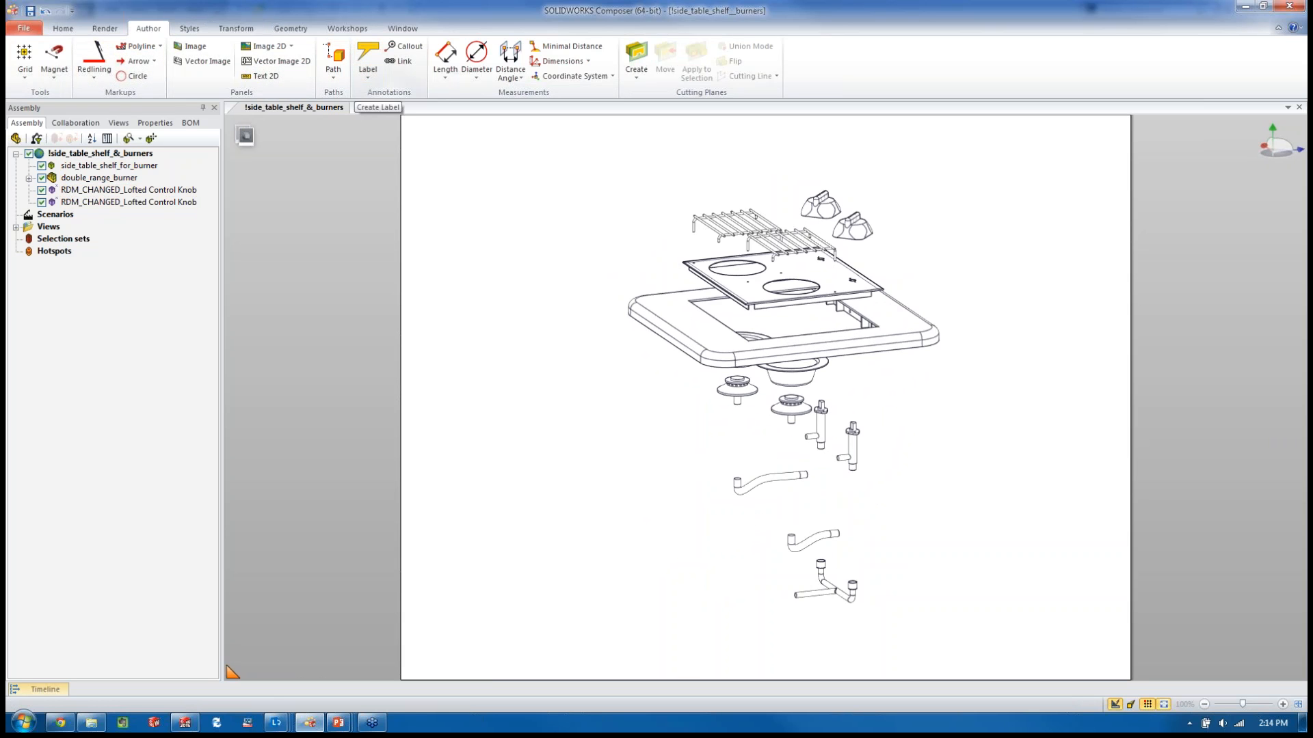
pyautogui.click(367, 60)
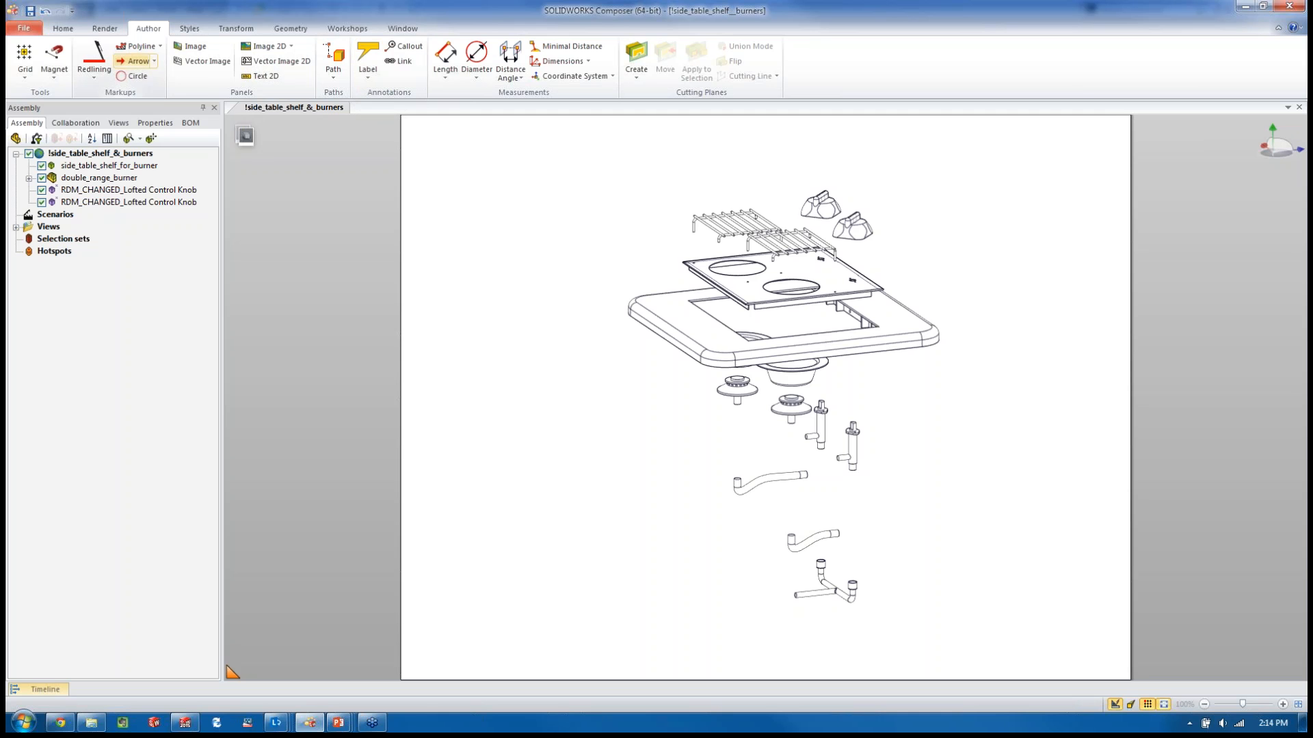
pyautogui.click(154, 61)
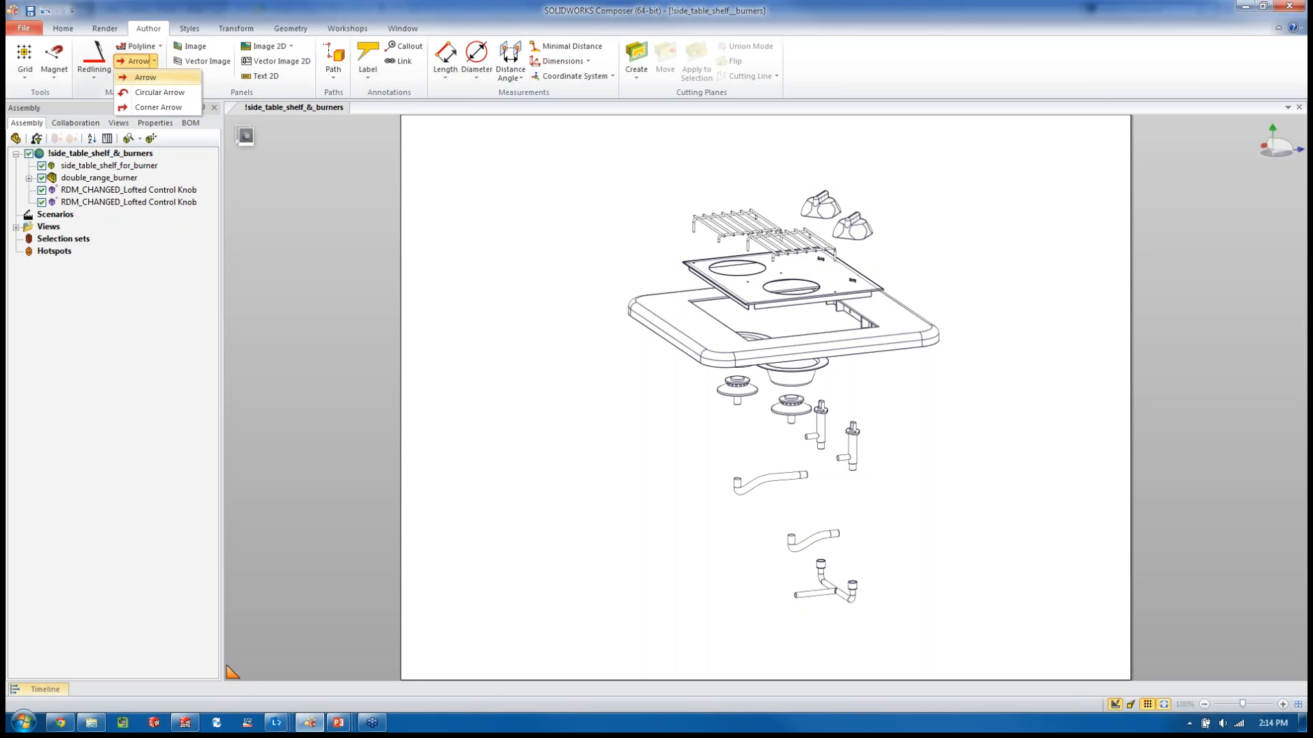
pyautogui.click(136, 77)
pyautogui.click(694, 485)
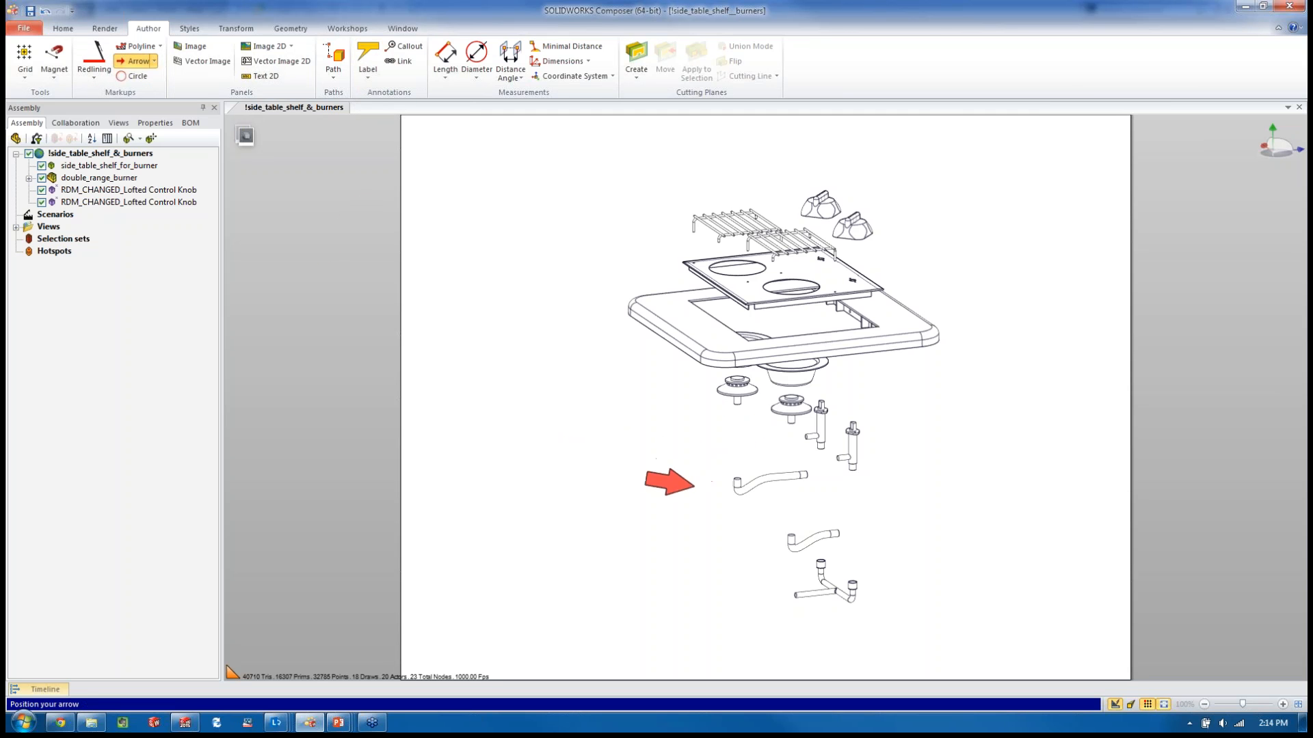
pyautogui.click(531, 465)
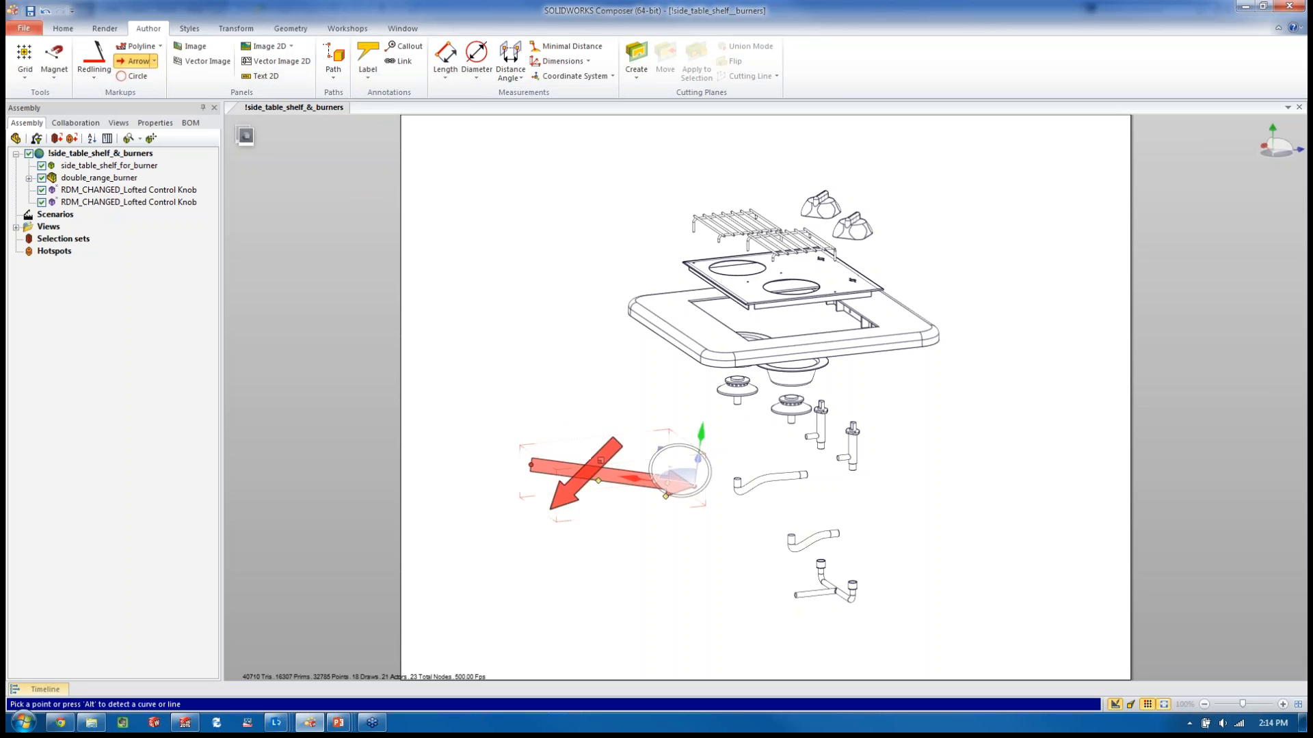
pyautogui.press('Escape')
pyautogui.press('Escape')
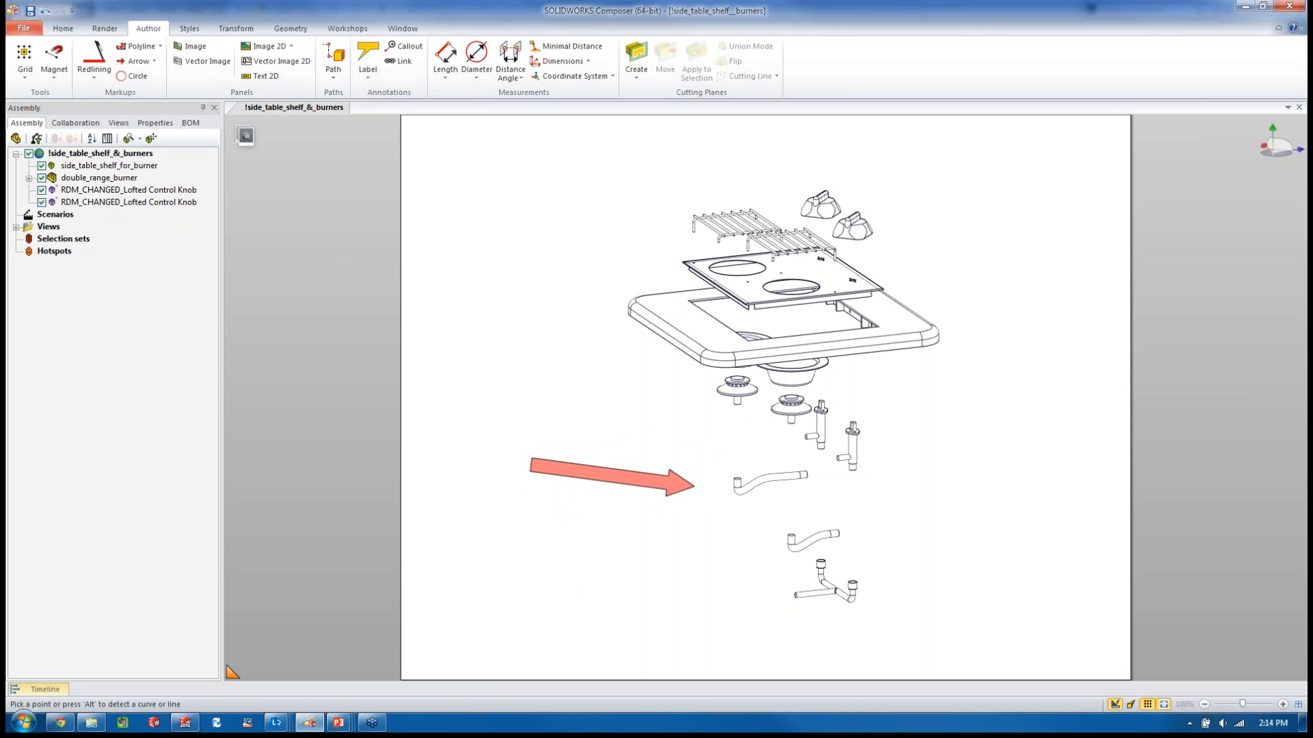
# Step: Delete the freehand arrow beside the upper curved tube
pyautogui.click(592, 473)
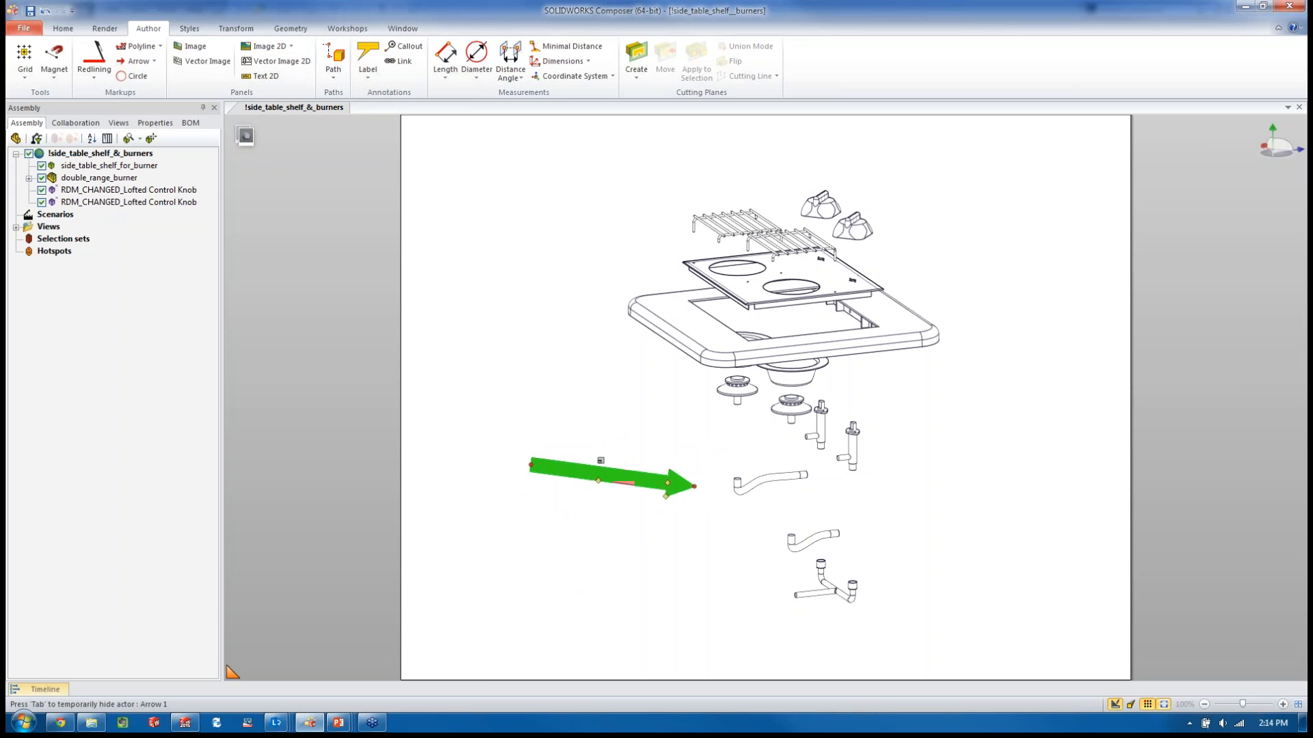
pyautogui.press('Escape')
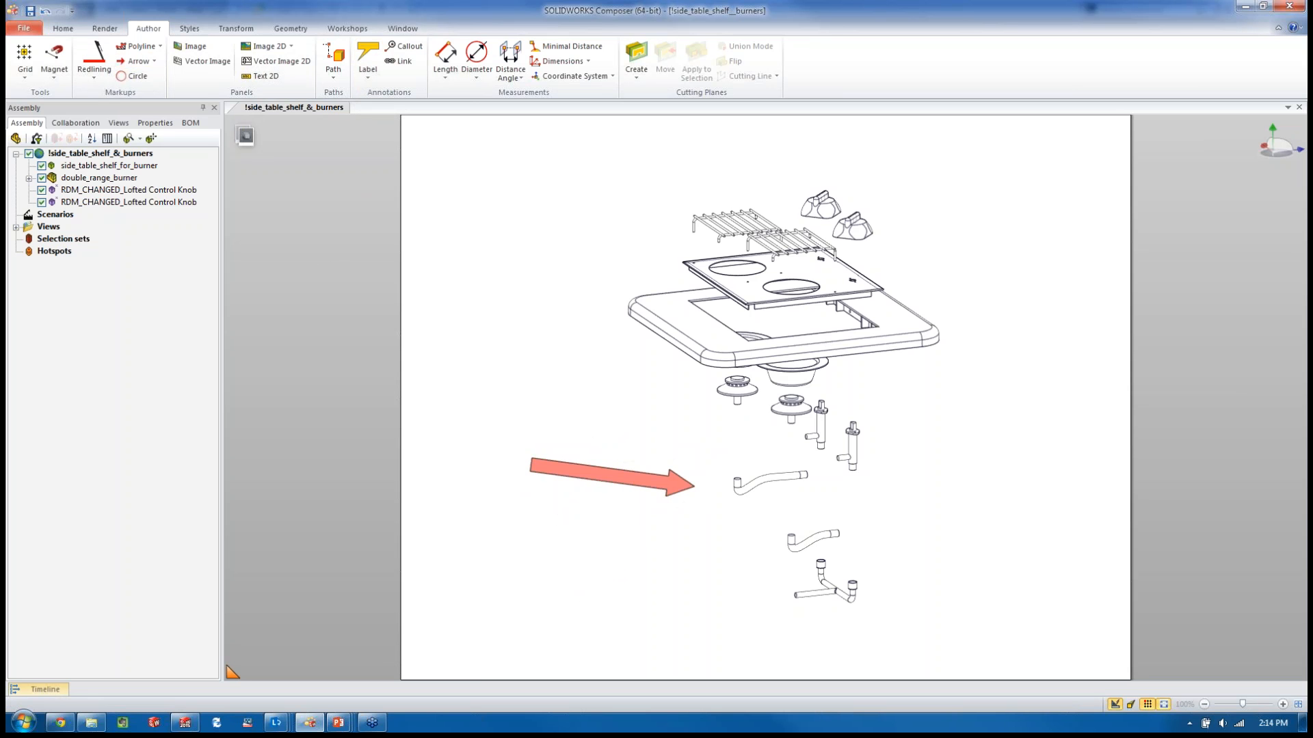
pyautogui.click(592, 473)
pyautogui.press('Delete')
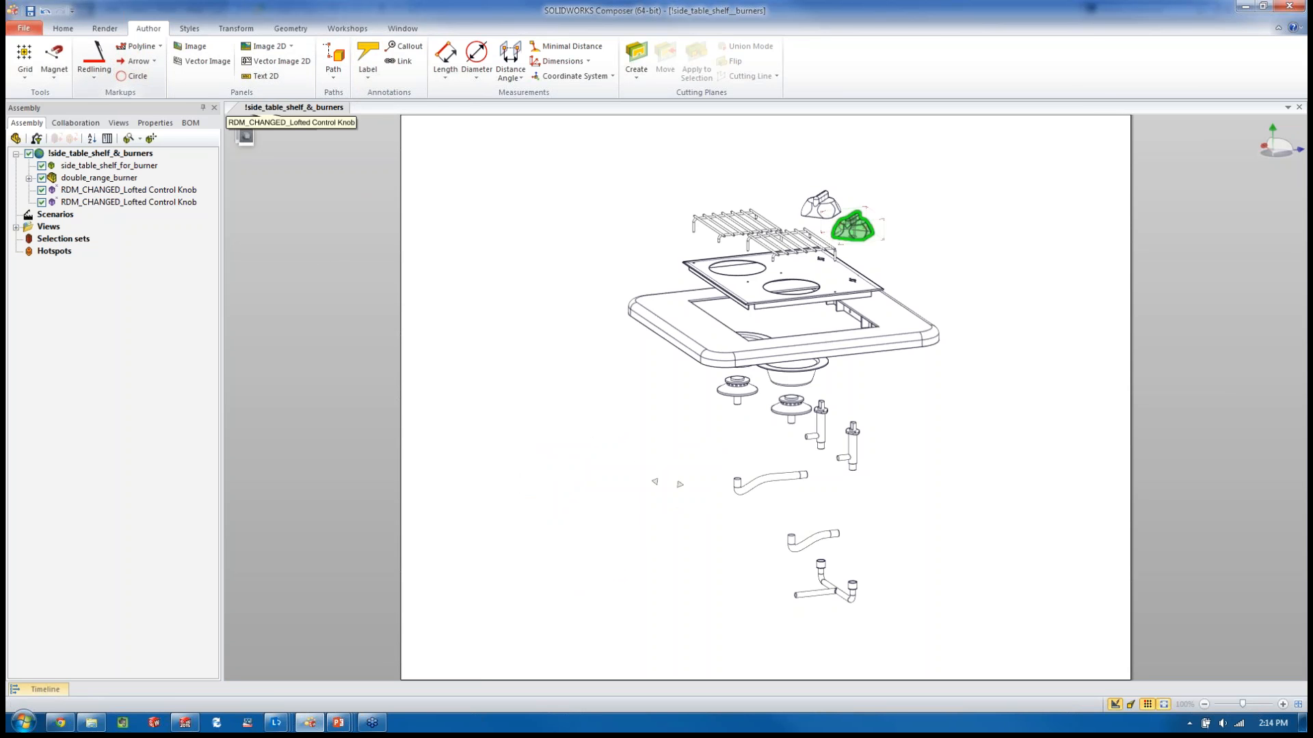
# Step: Draw a vertical arrow about 536 mm long from the burner plate down to the lower curved tube's opening, aligned with its circular end
pyautogui.click(134, 61)
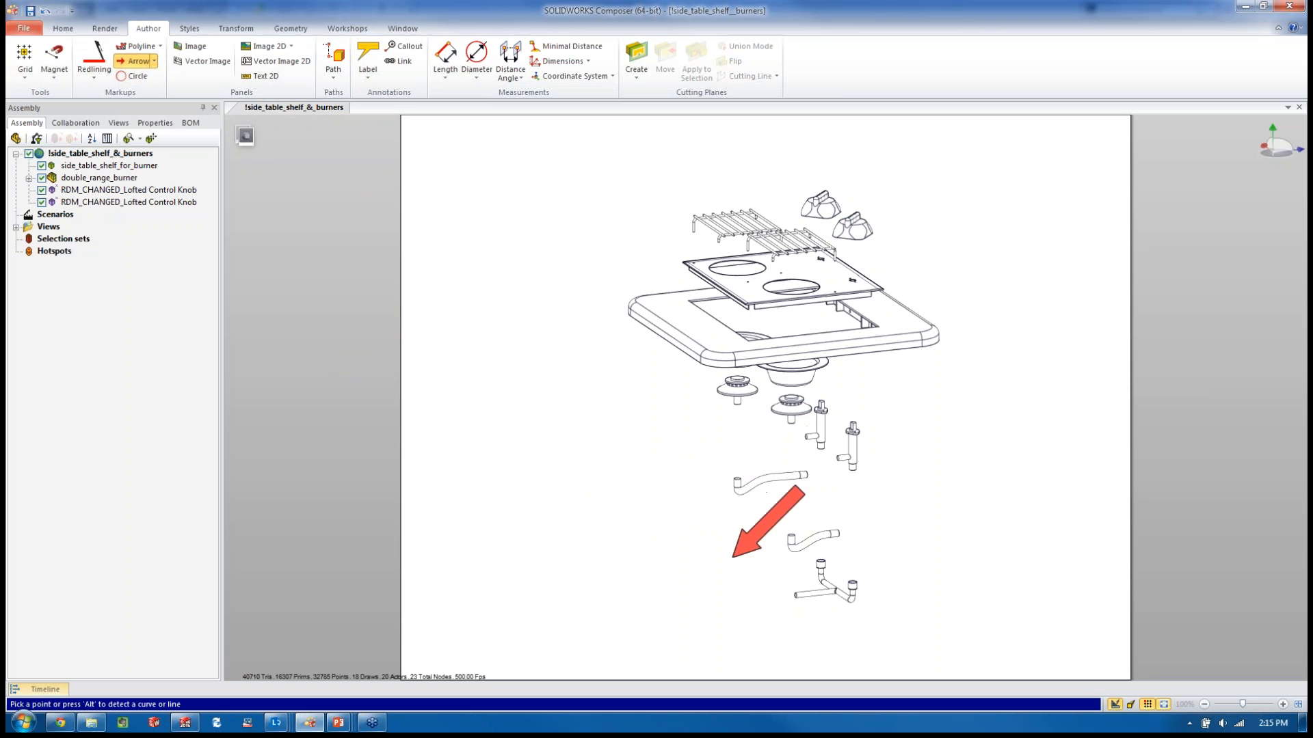
pyautogui.press('alt')
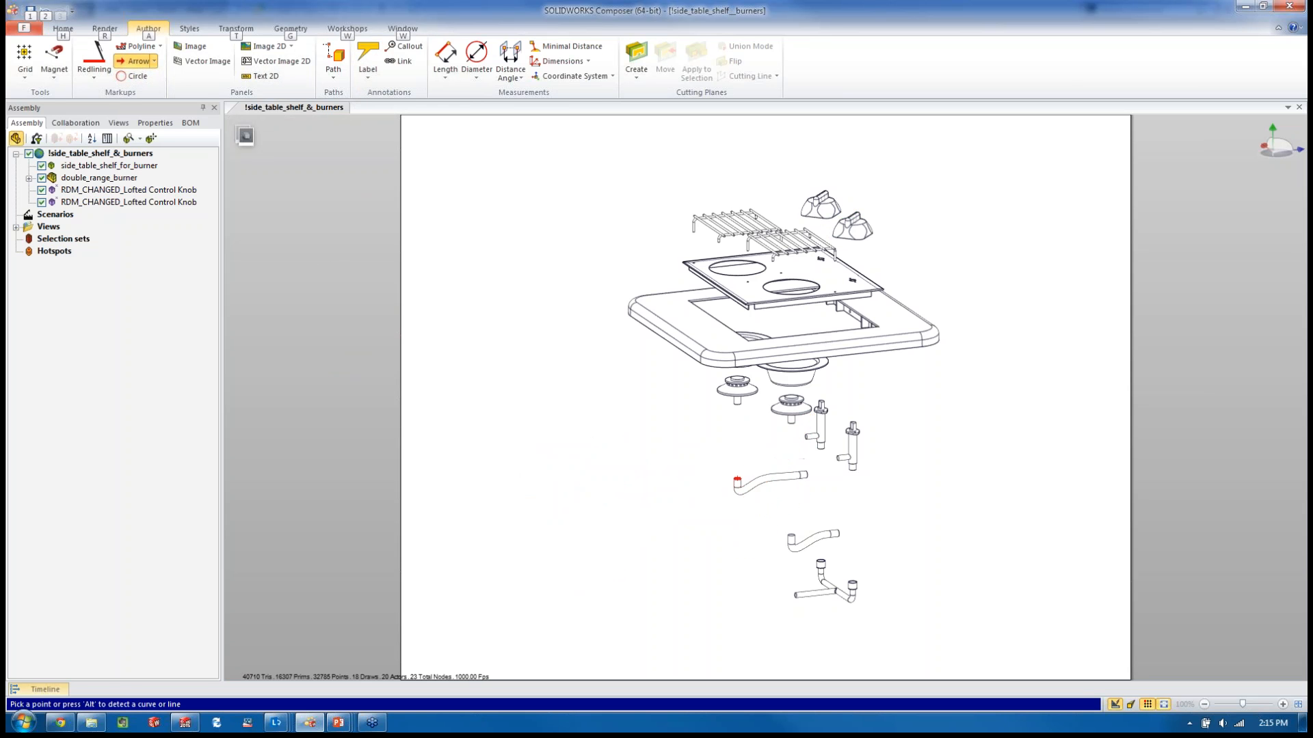
pyautogui.click(736, 482)
pyautogui.scroll(5, 736, 482)
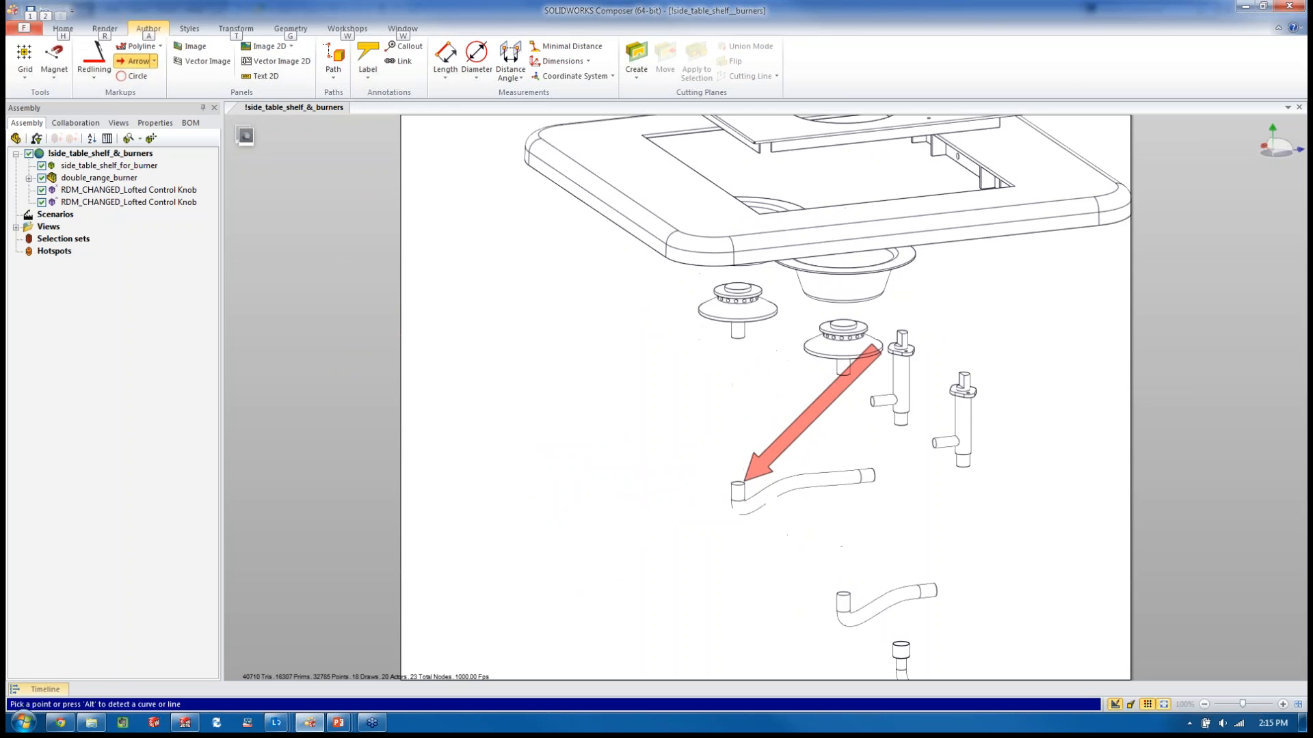
pyautogui.scroll(-4, 868, 548)
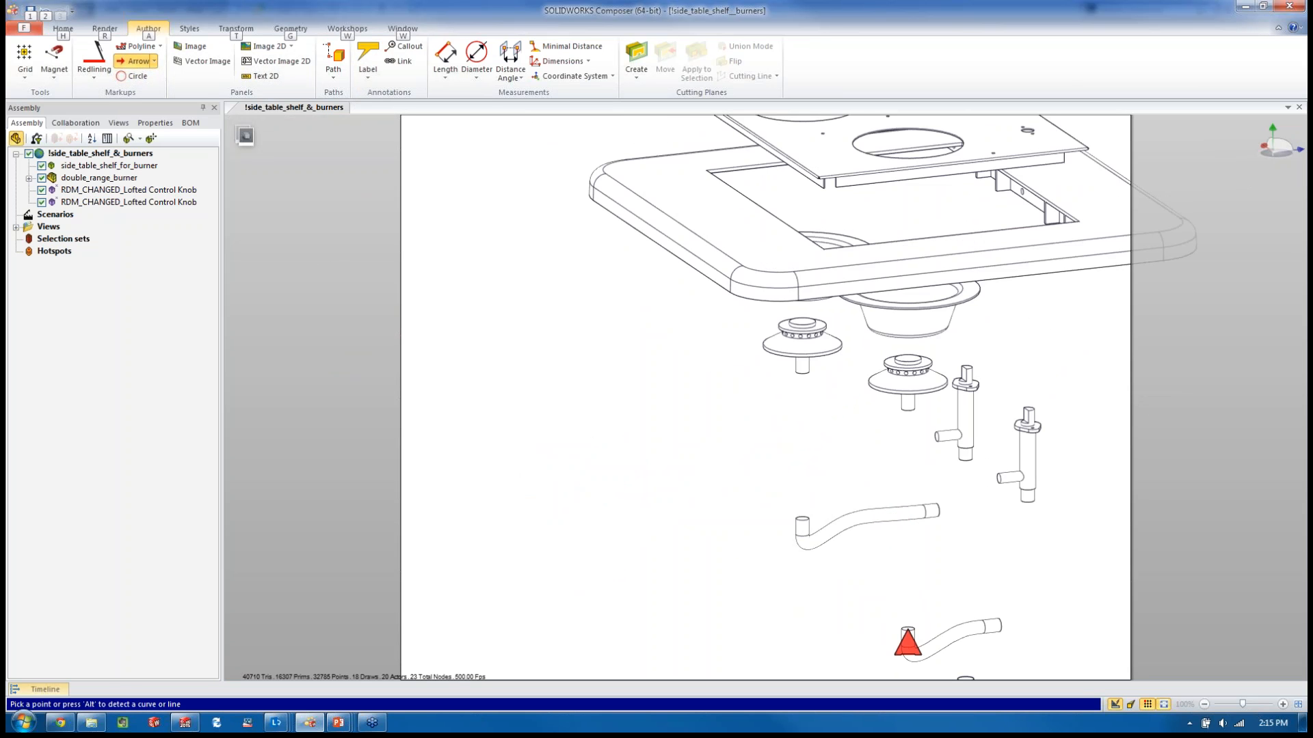
pyautogui.keyDown('alt'); pyautogui.click(907, 630); pyautogui.keyUp('alt')
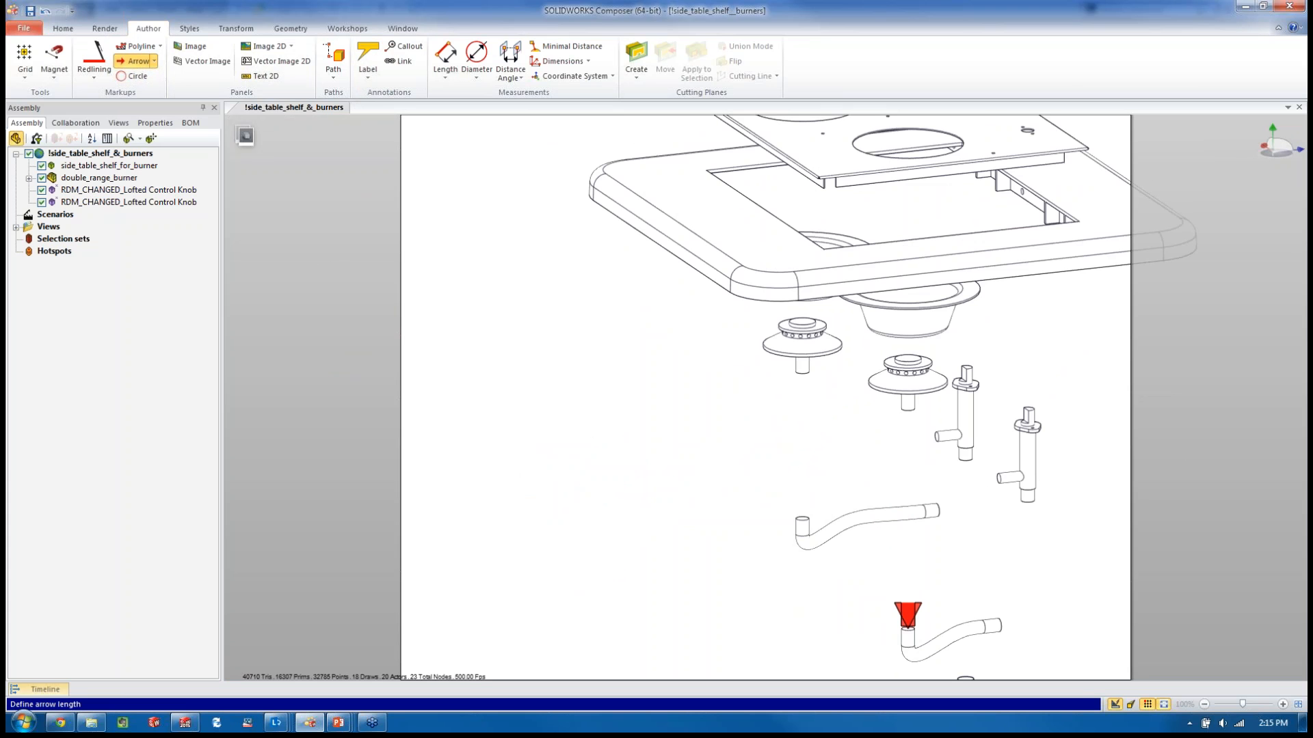
pyautogui.press('alt')
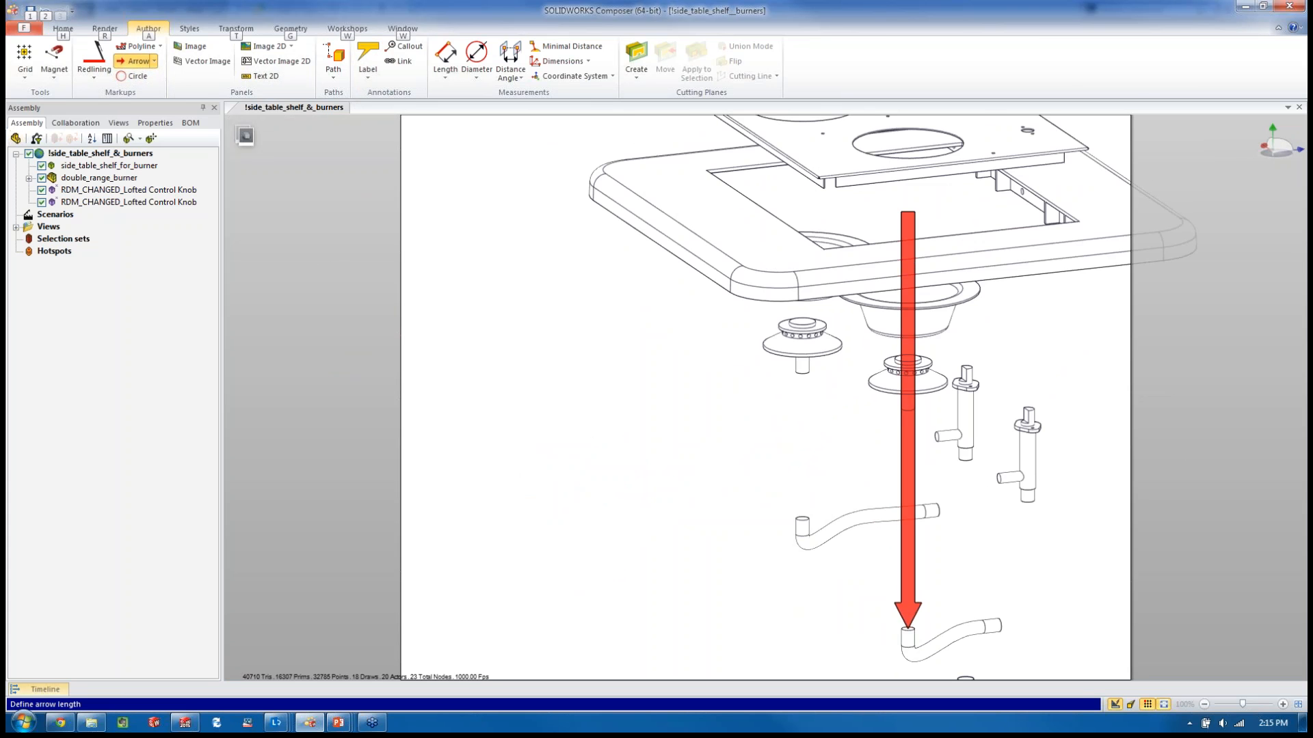
pyautogui.scroll(-3, 909, 171)
pyautogui.press('alt')
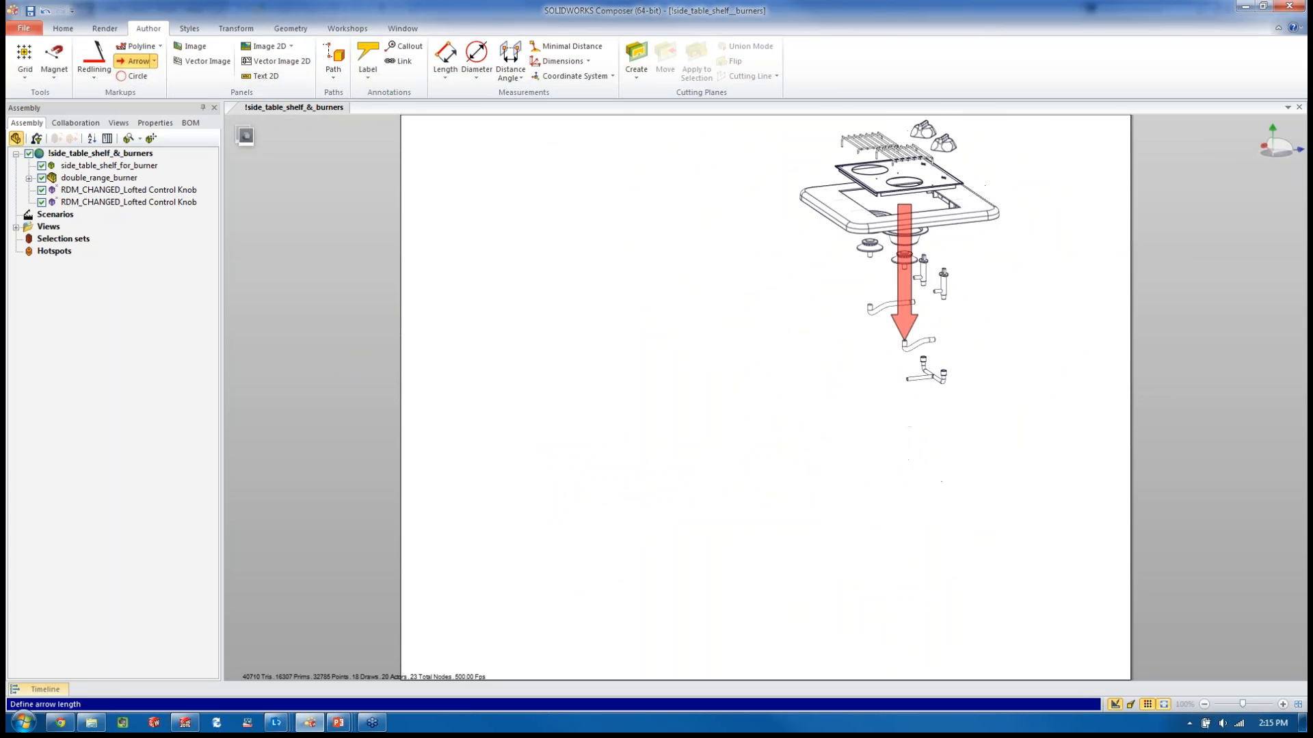
pyautogui.click(904, 167)
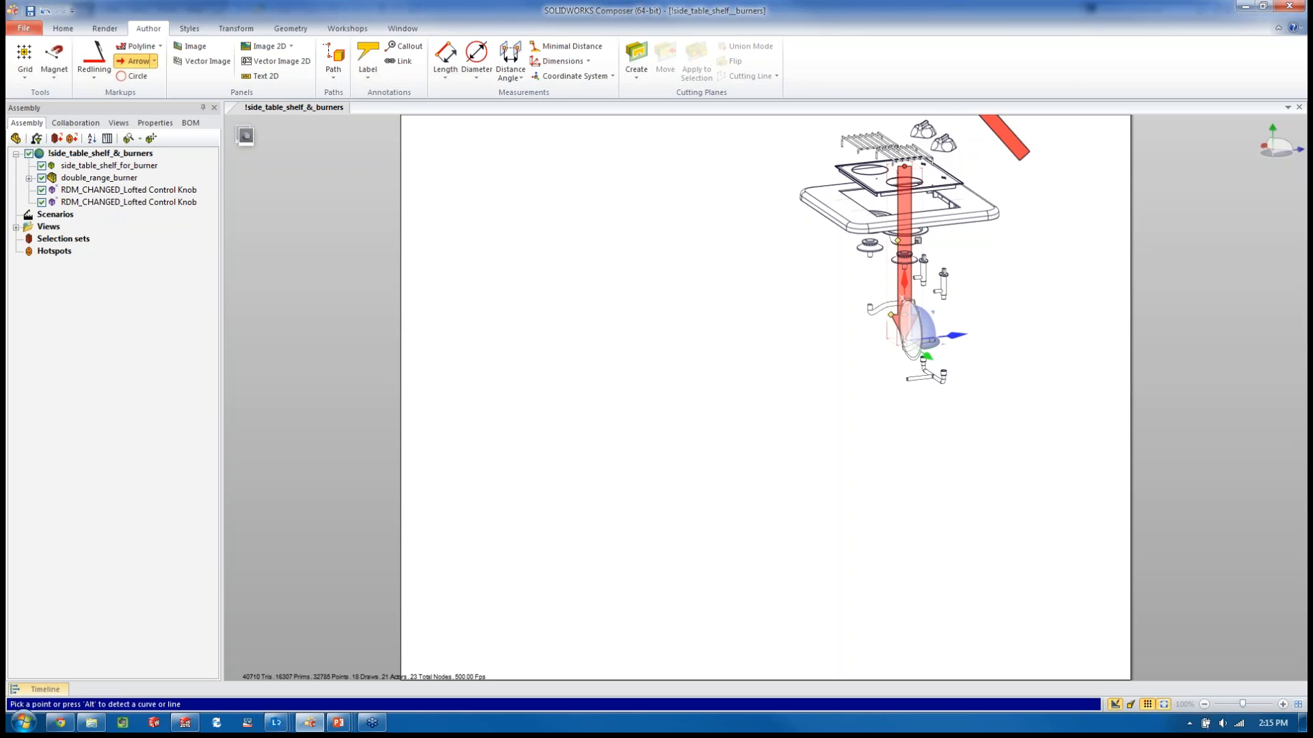
pyautogui.press('Escape')
# Step: Disable transformations and reshape the arrow to a shaft about 19 mm wide and a notched head with a head shape of about 0.24
pyautogui.scroll(2, 909, 253)
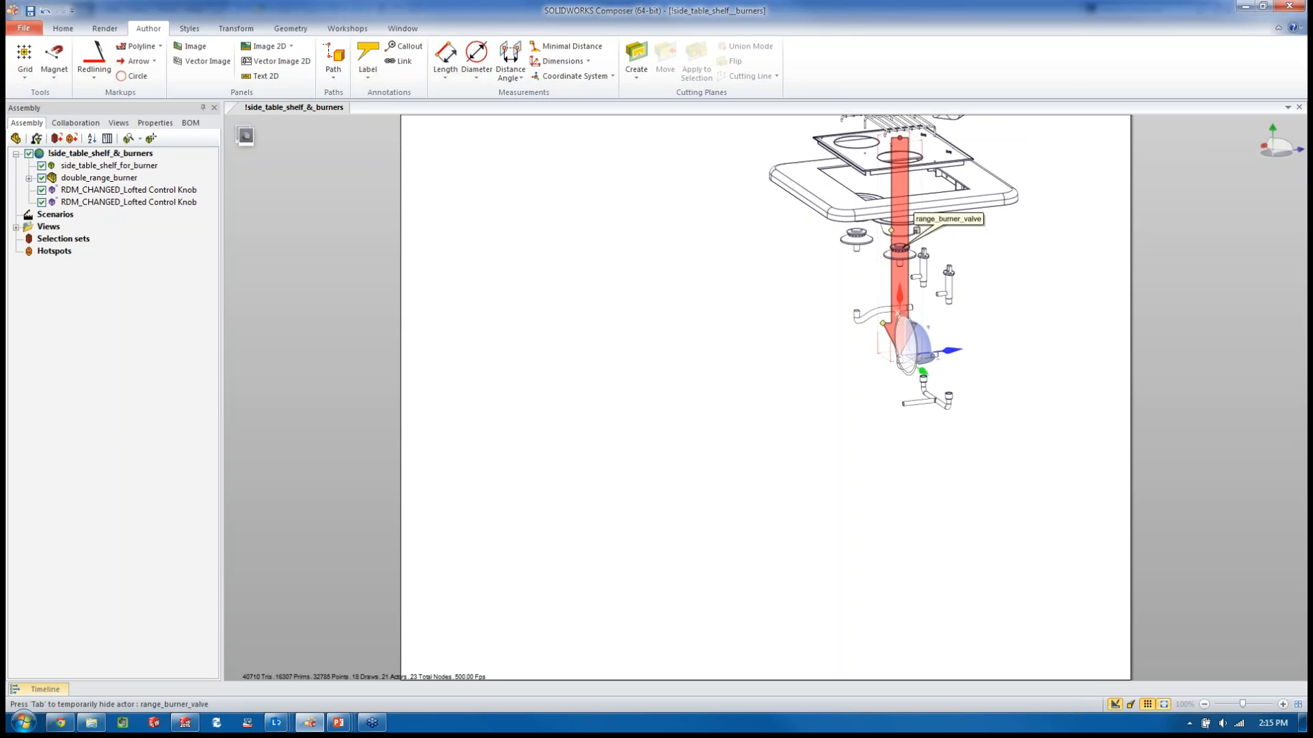
pyautogui.scroll(2, 909, 253)
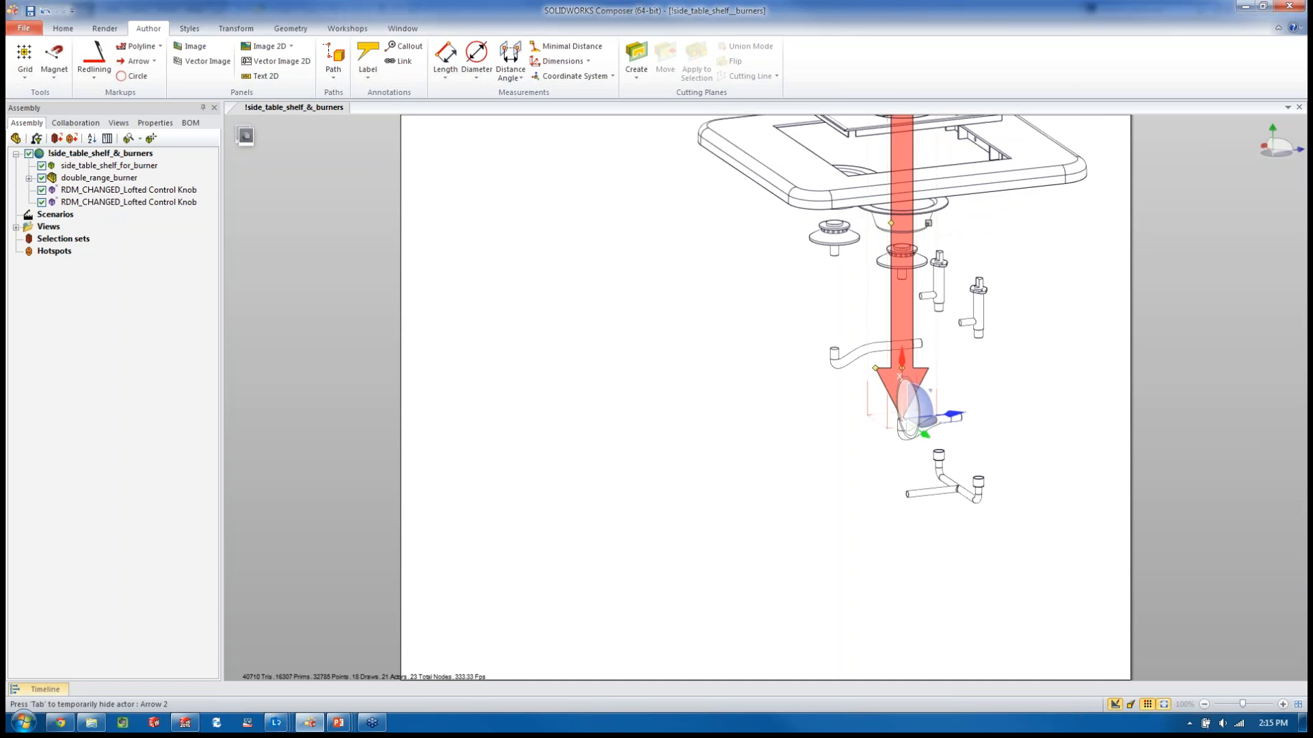
pyautogui.scroll(3, 899, 376)
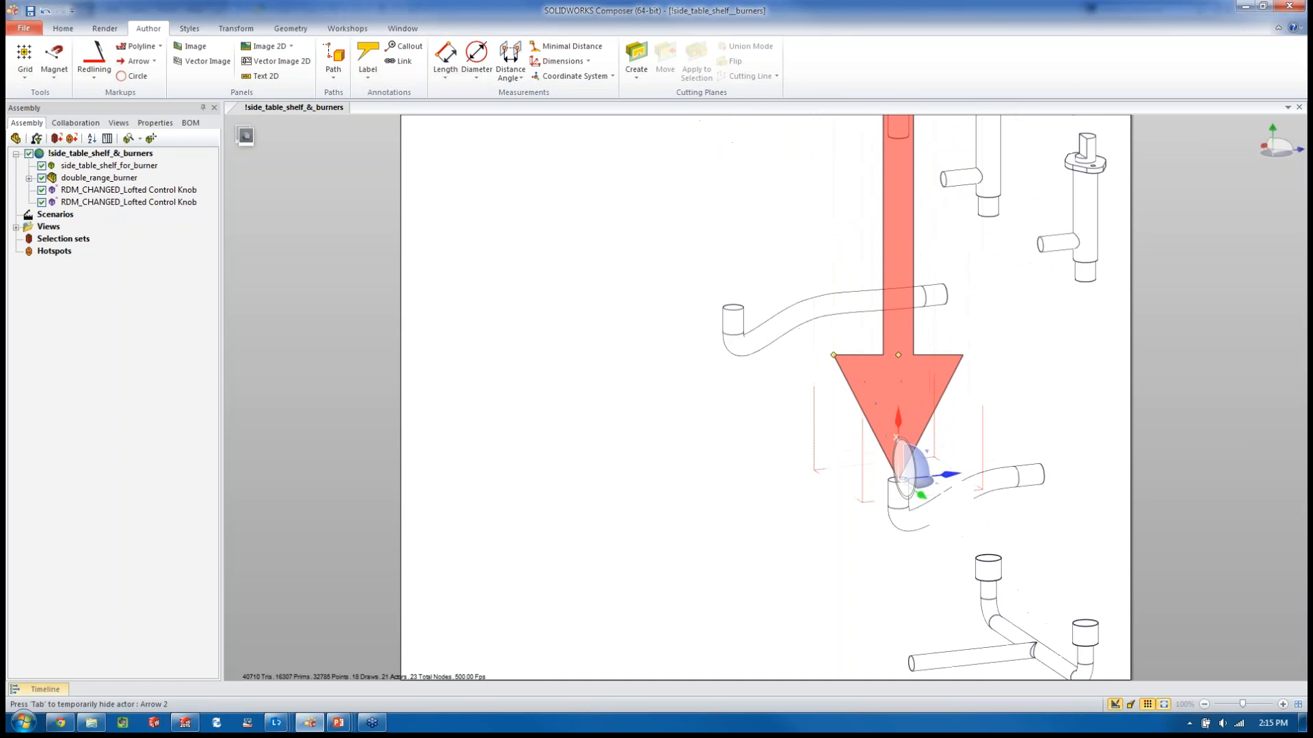
pyautogui.scroll(-3, 899, 377)
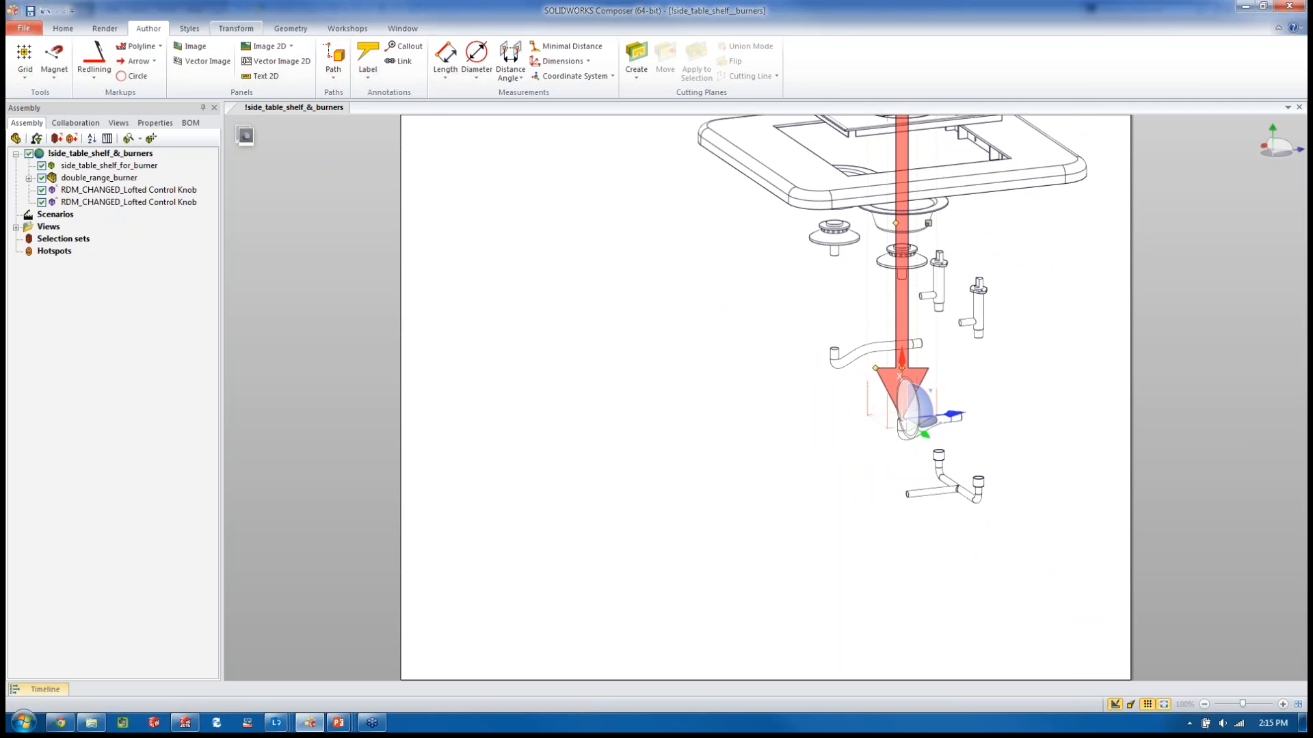
pyautogui.click(236, 28)
pyautogui.click(384, 47)
pyautogui.scroll(3, 904, 377)
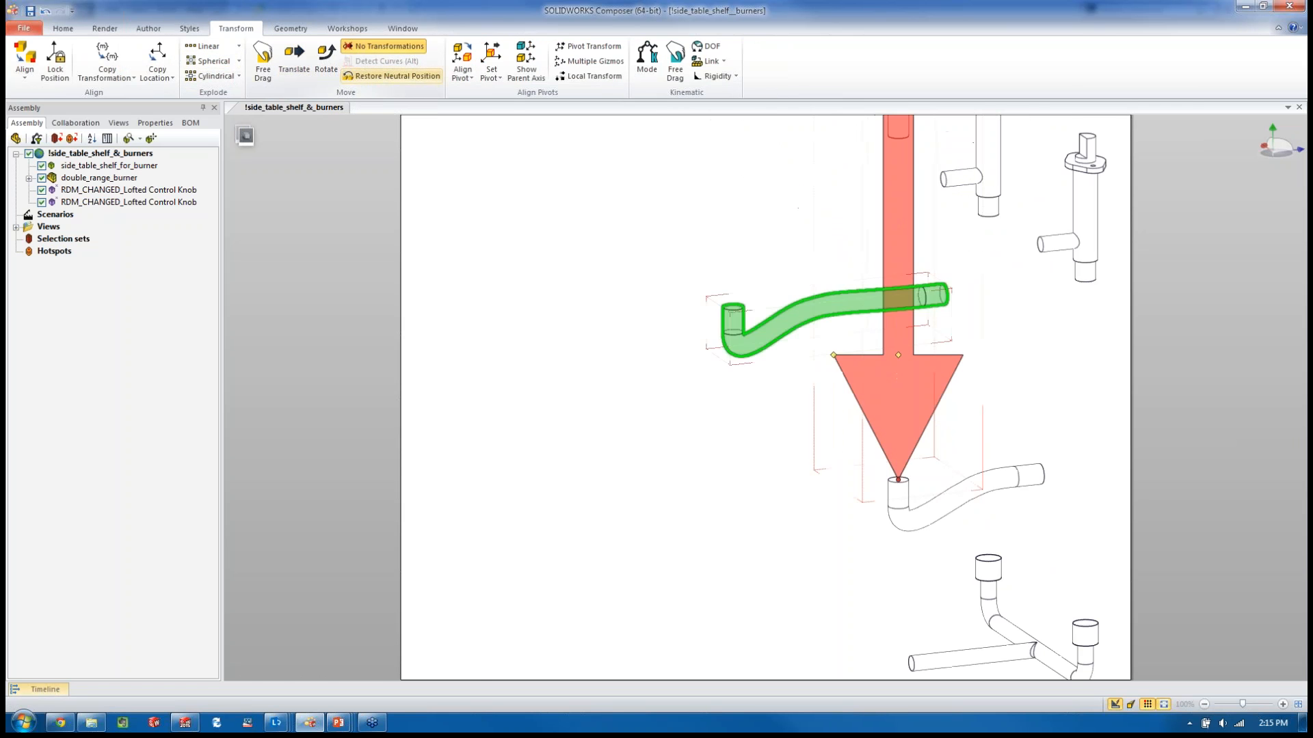
pyautogui.moveTo(898, 355); pyautogui.dragTo(898, 385)
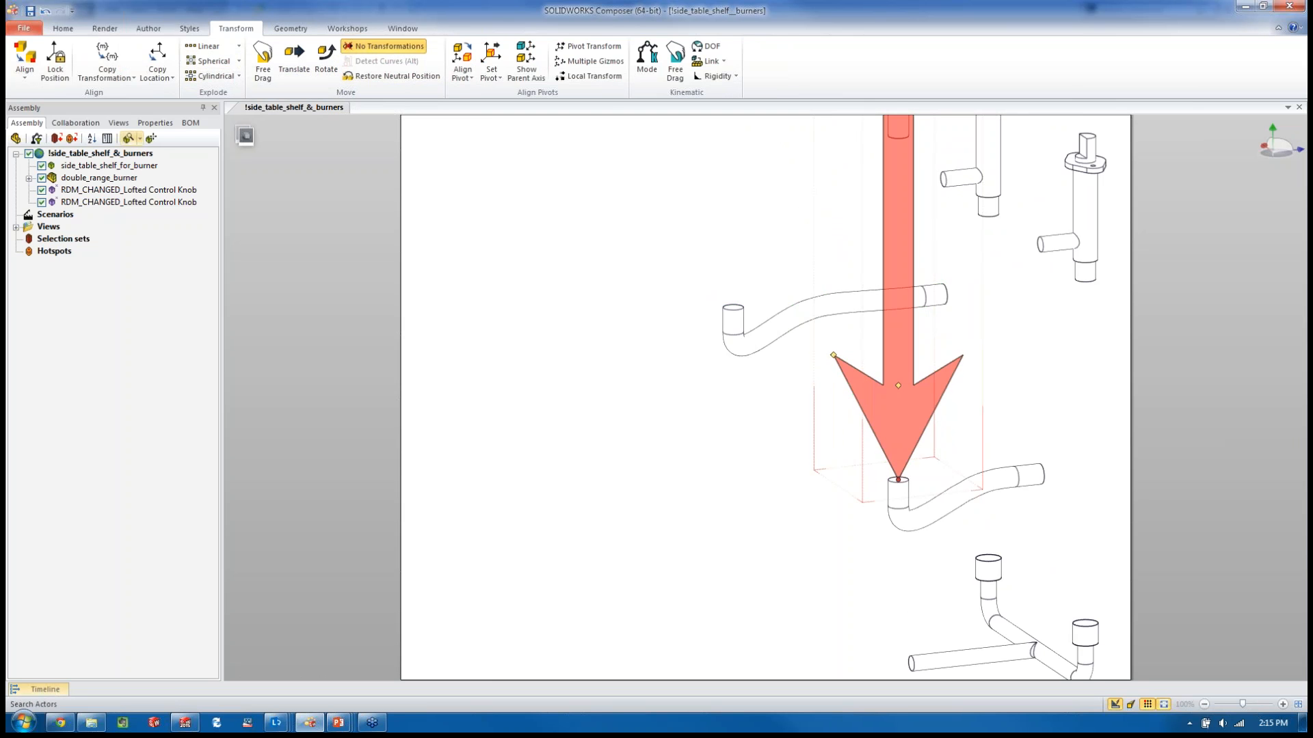
# Step: Set the arrow's background color to blue and disable Stay on top so the parts in front cover it
pyautogui.click(155, 123)
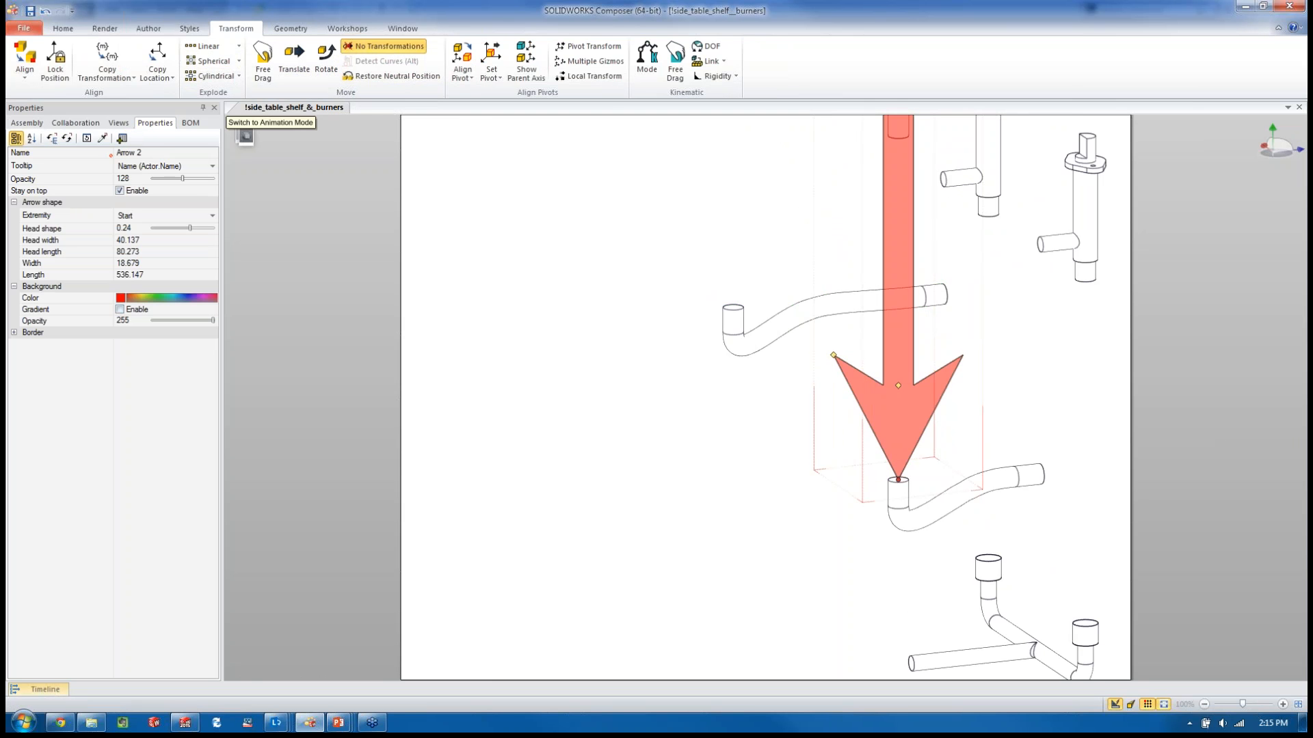
pyautogui.click(187, 298)
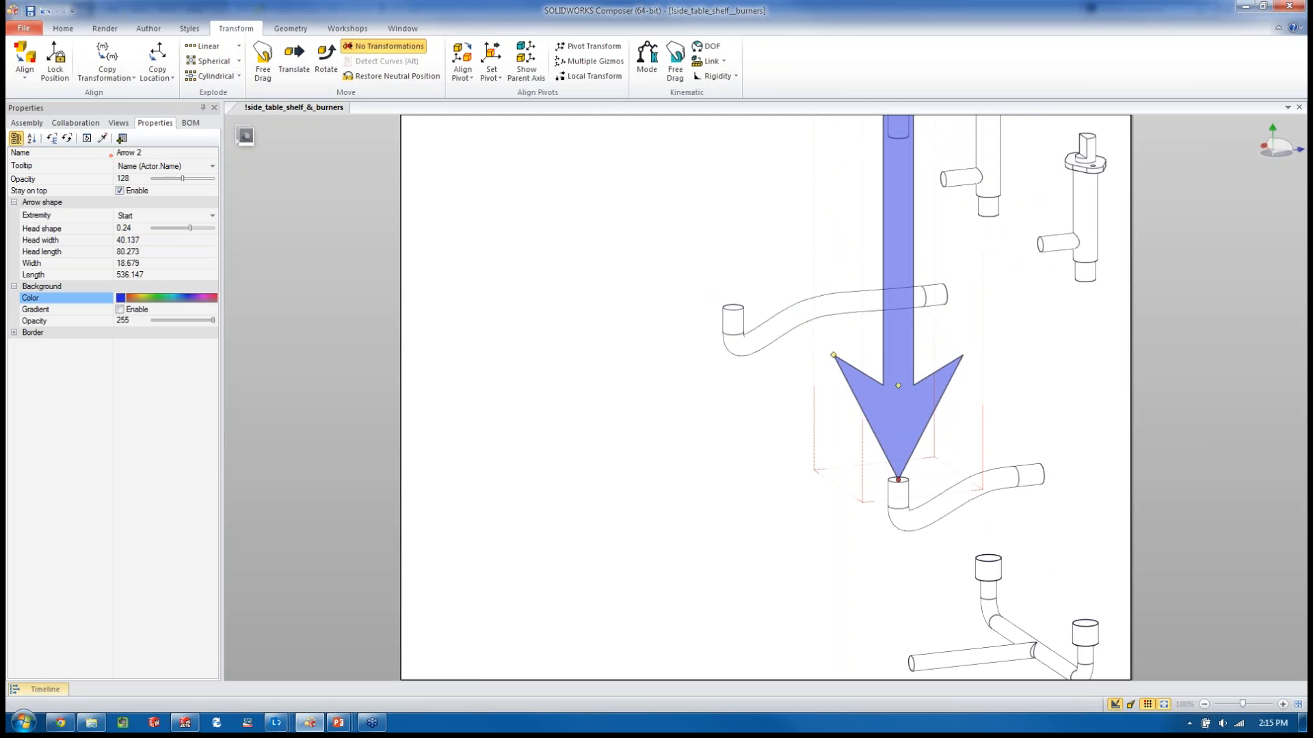
pyautogui.scroll(-3, 749, 419)
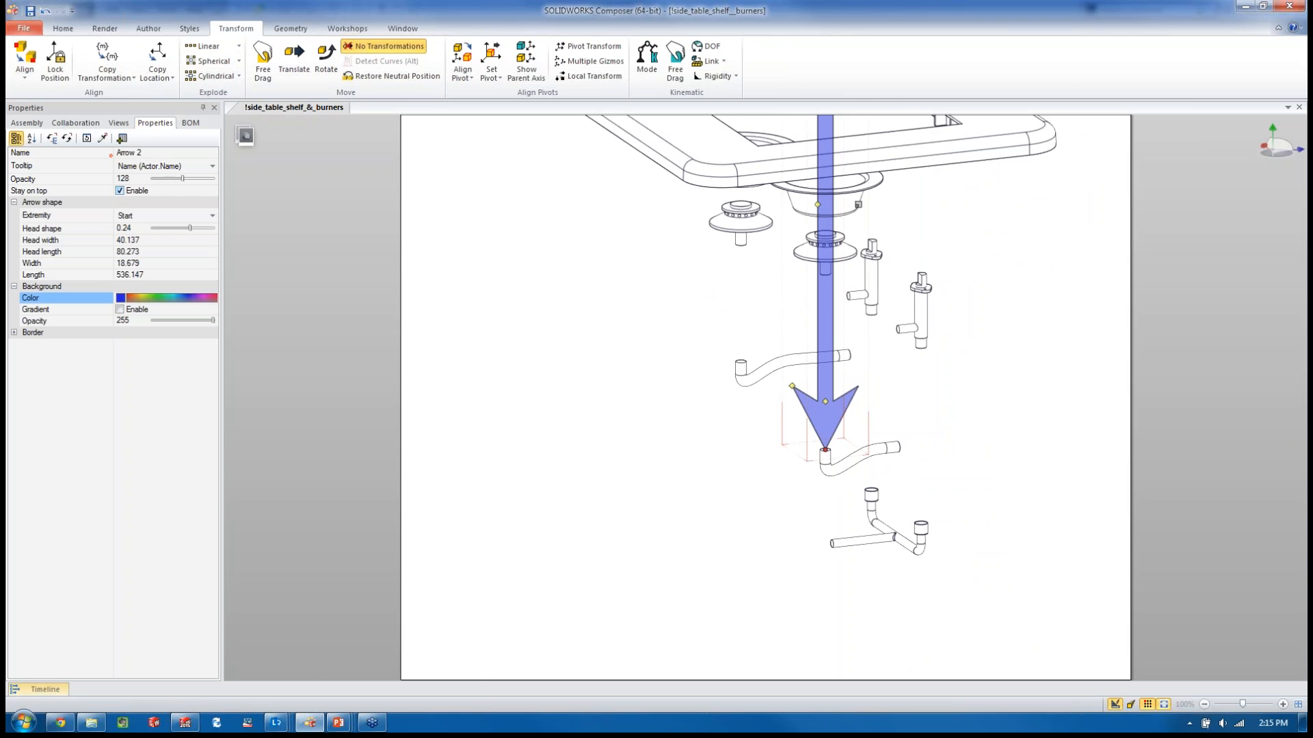
pyautogui.click(119, 191)
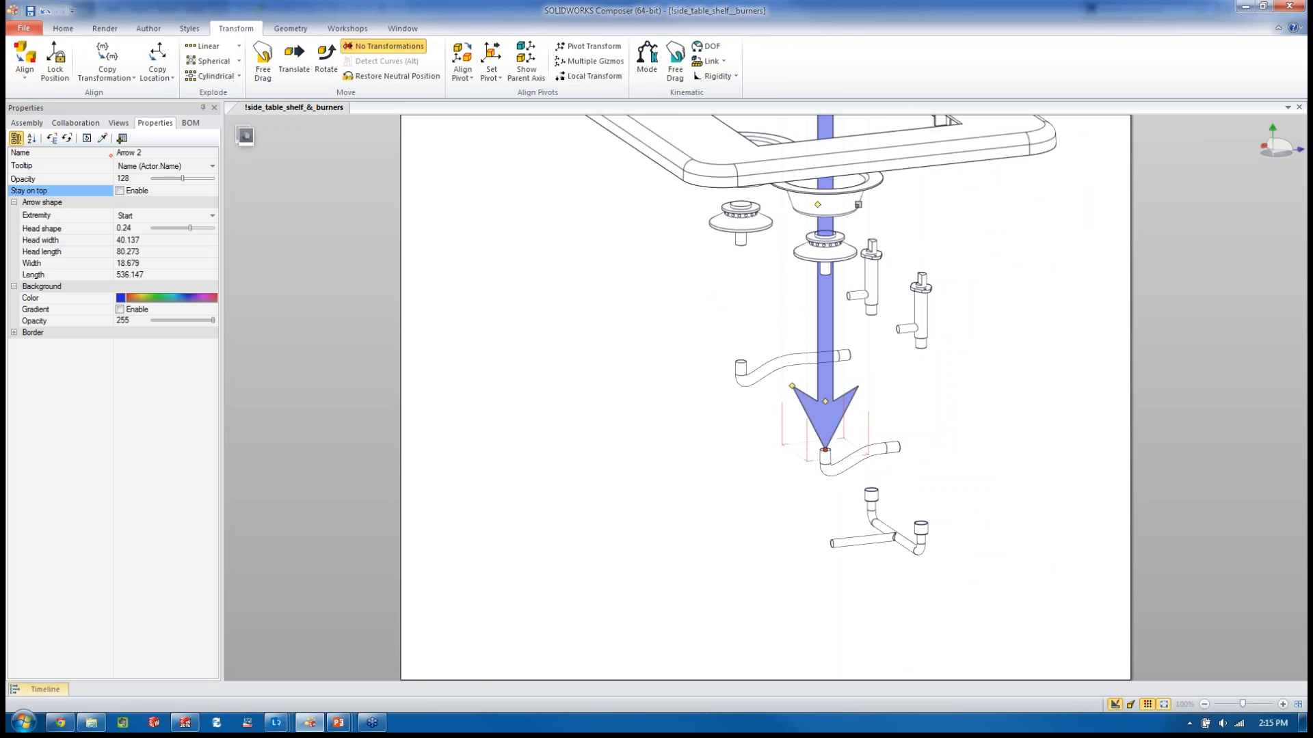
pyautogui.scroll(-3, 659, 328)
pyautogui.scroll(1, 620, 170)
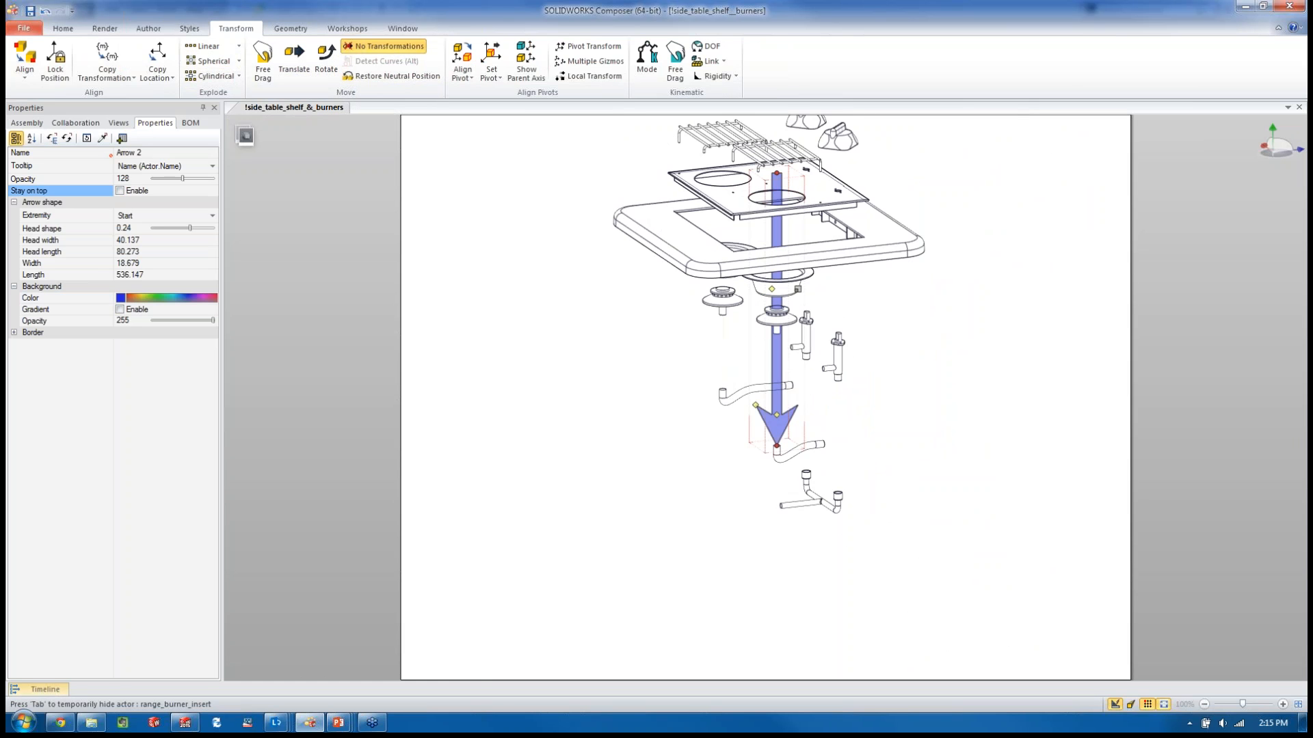
# Step: Reframe the exploded assembly with its blue arrow, capture it as a new view, and update that view after reorienting the model
pyautogui.click(232, 672)
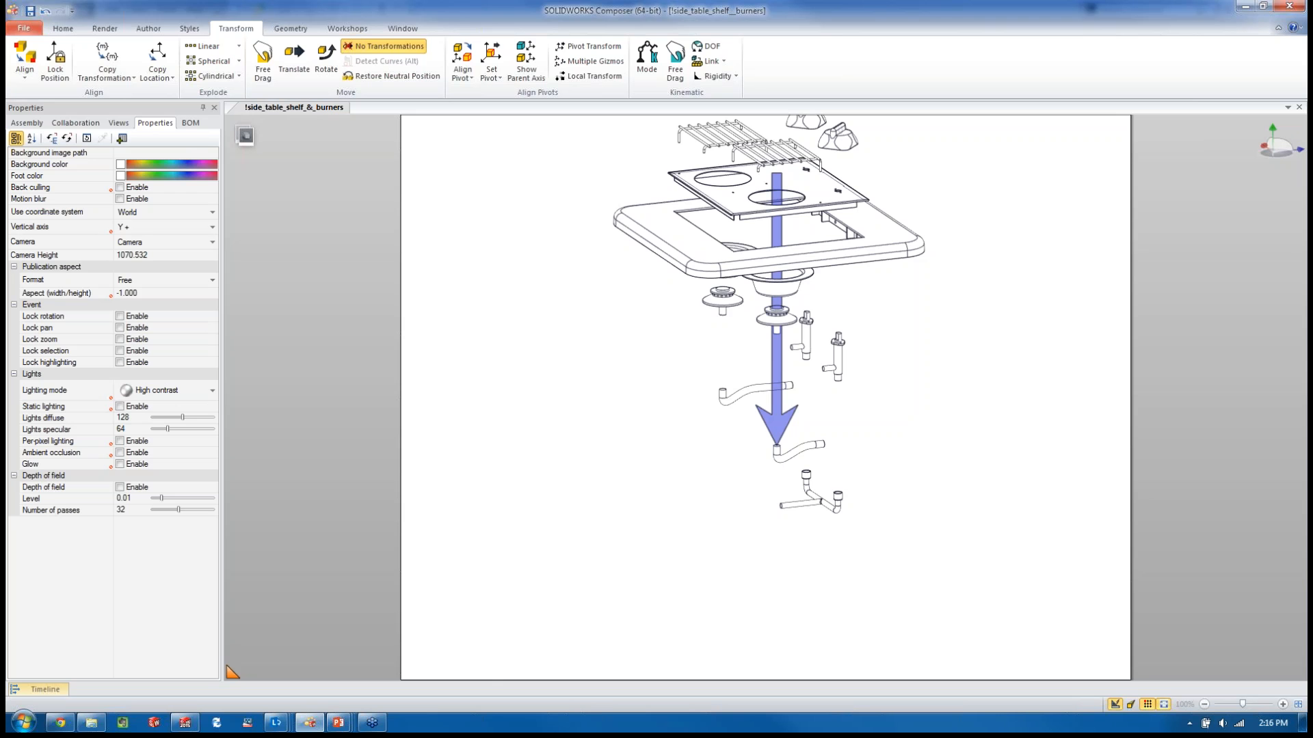
pyautogui.moveTo(777, 328); pyautogui.dragTo(798, 431, button='middle')
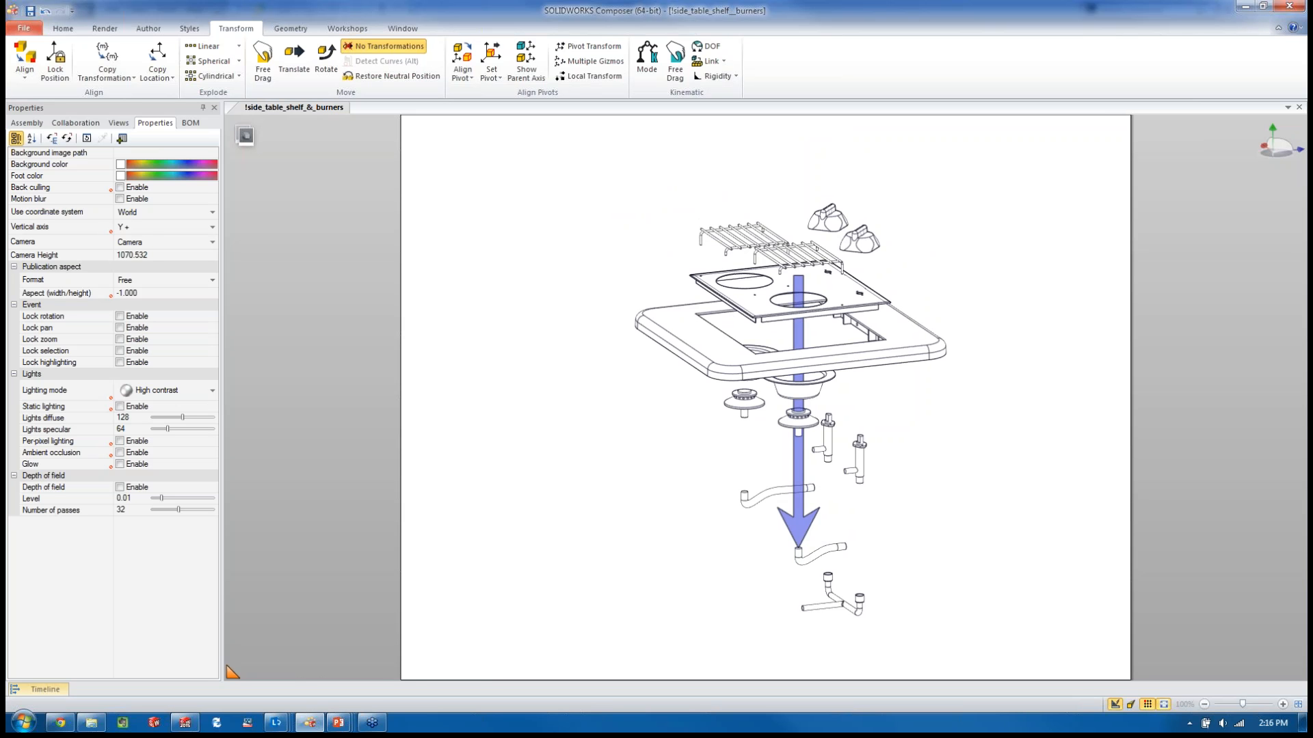
pyautogui.moveTo(798, 430); pyautogui.dragTo(776, 477, button='right')
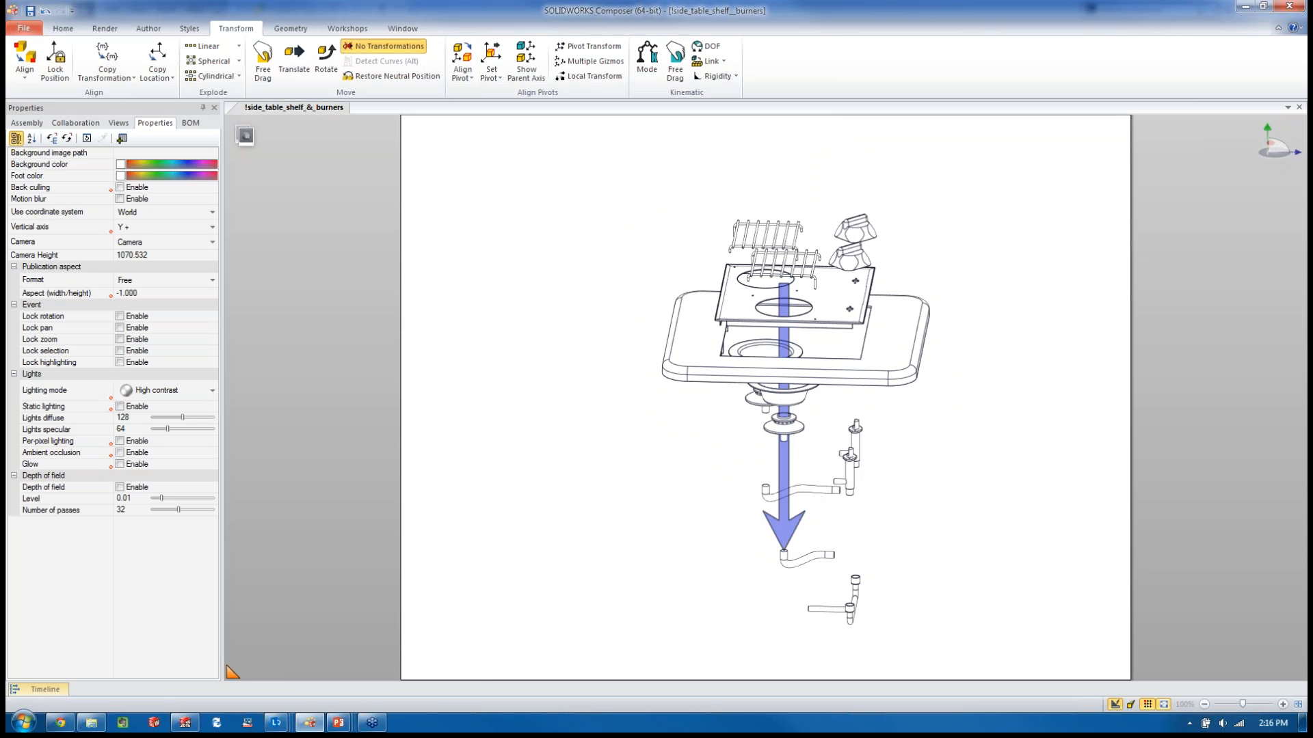
pyautogui.moveTo(786, 410); pyautogui.dragTo(757, 417, button='middle')
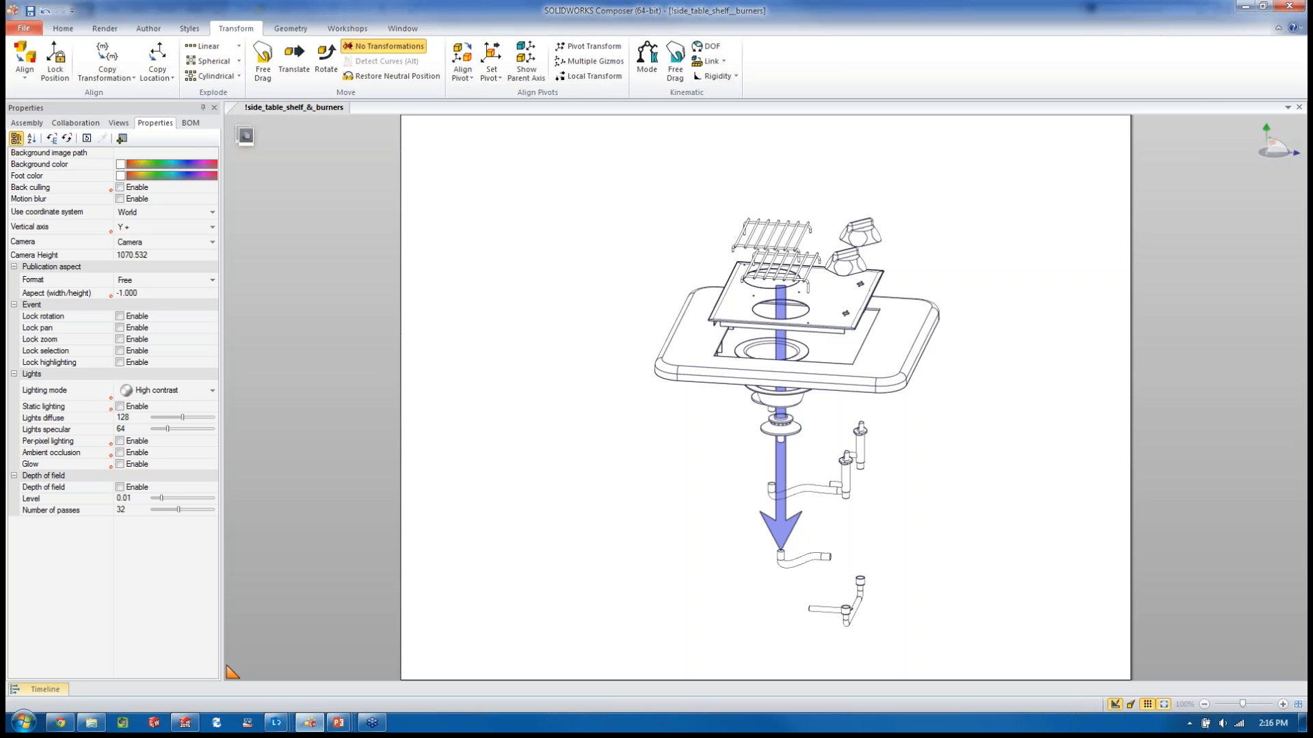
pyautogui.click(119, 122)
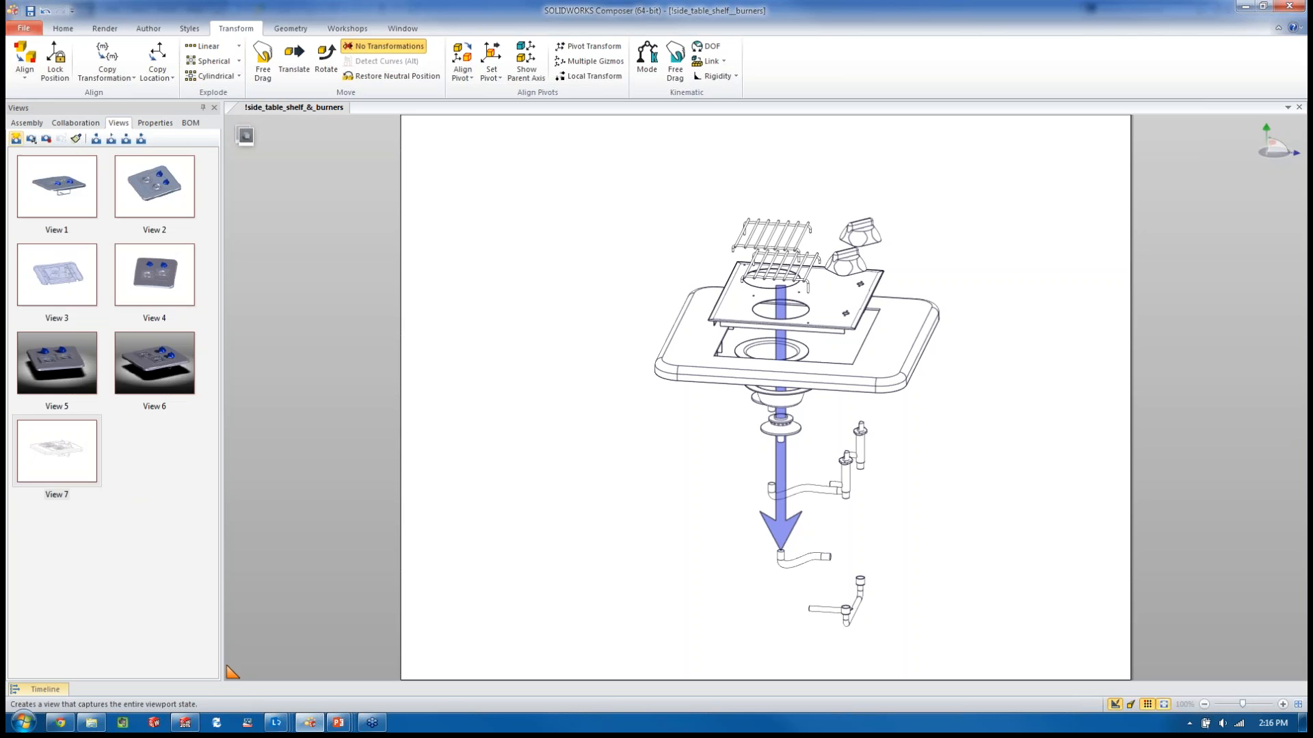
pyautogui.click(16, 139)
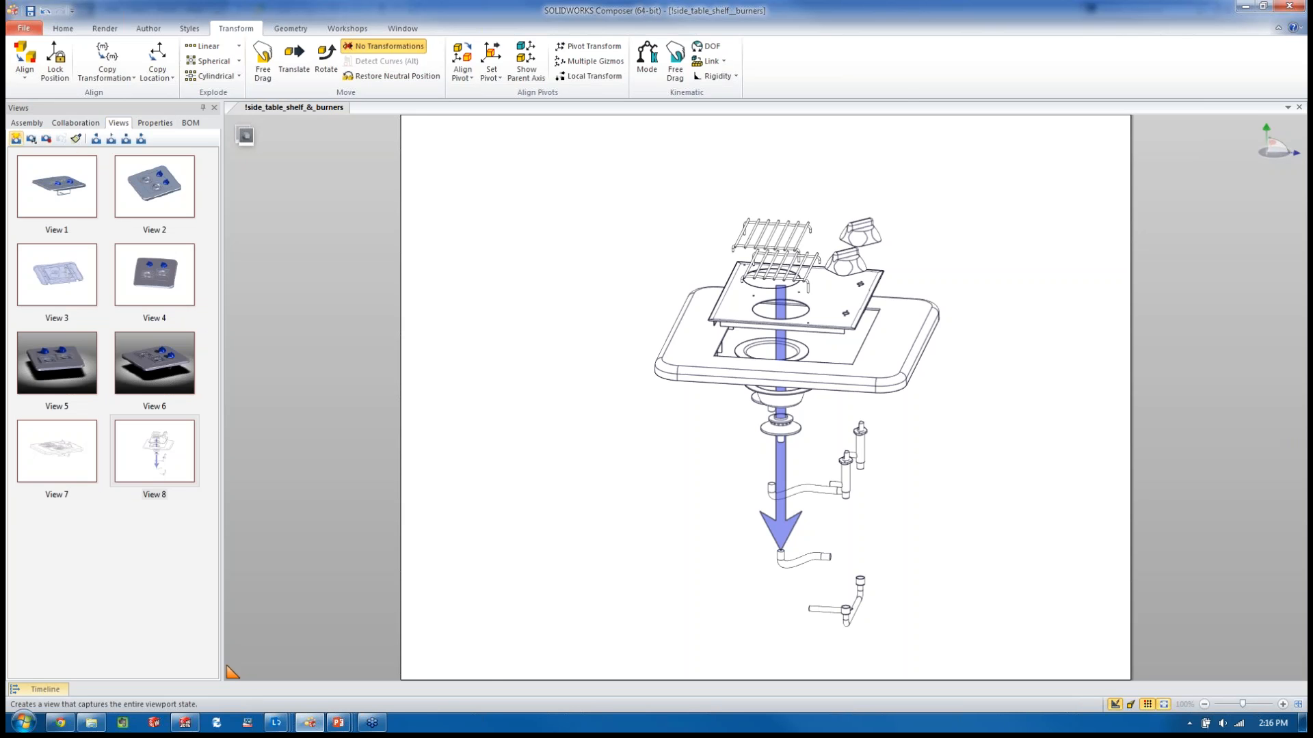
pyautogui.moveTo(752, 451); pyautogui.dragTo(869, 428, button='middle')
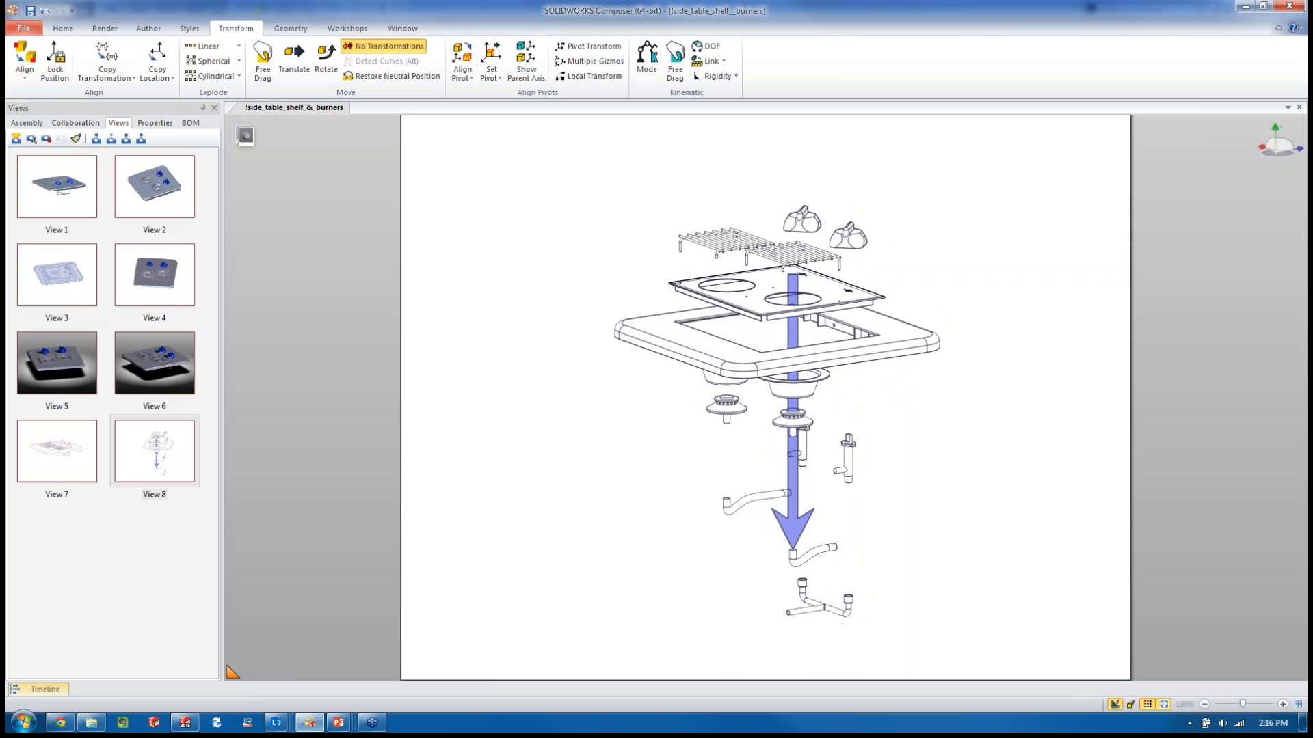
pyautogui.click(31, 139)
# Step: Activate View 2 and place the Digger lens over the plate's rear corner, with its center of interest on the front burner
pyautogui.doubleClick(154, 188)
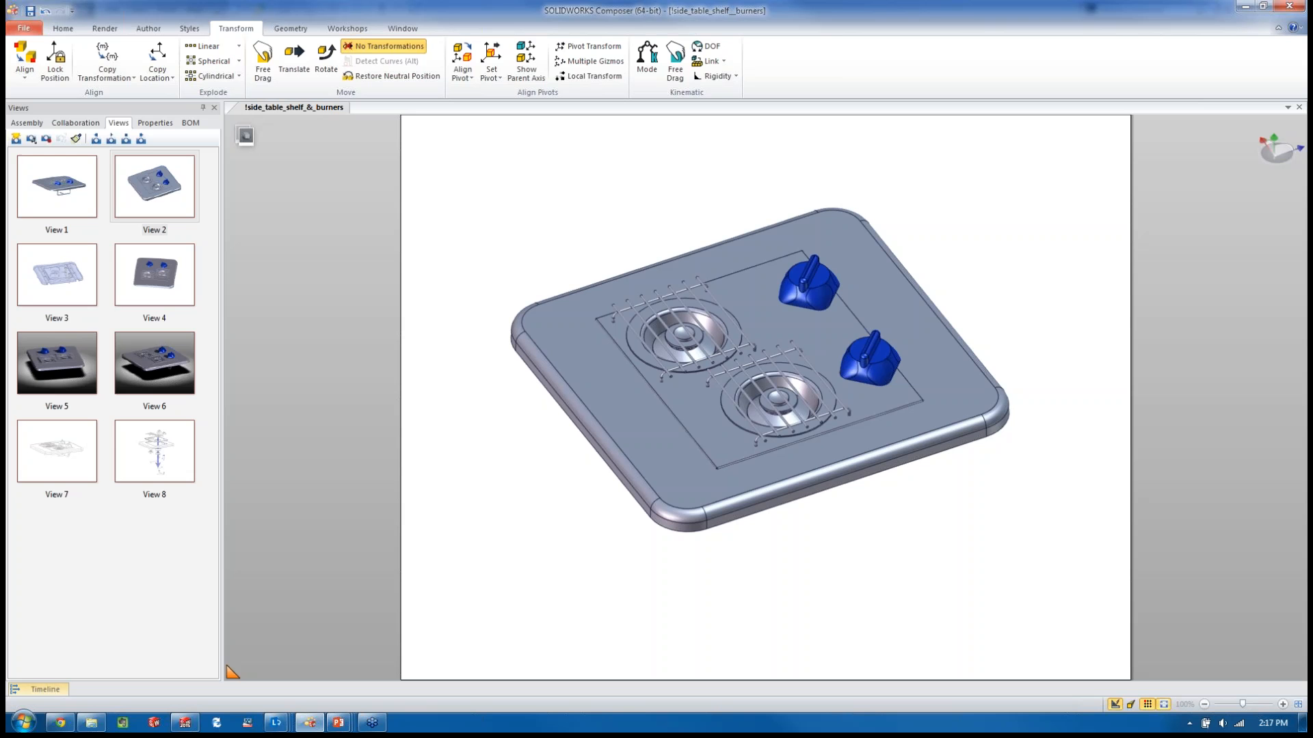
pyautogui.press('space')
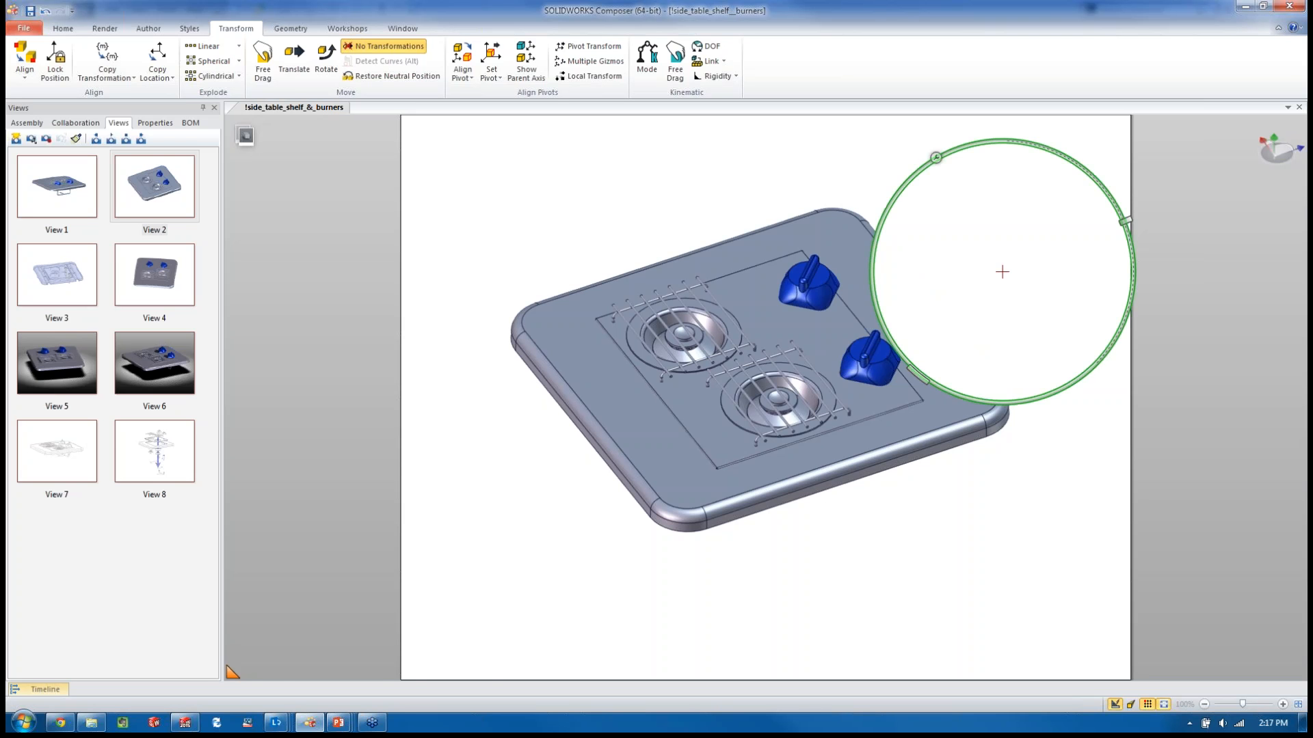
pyautogui.moveTo(872, 291); pyautogui.dragTo(428, 296)
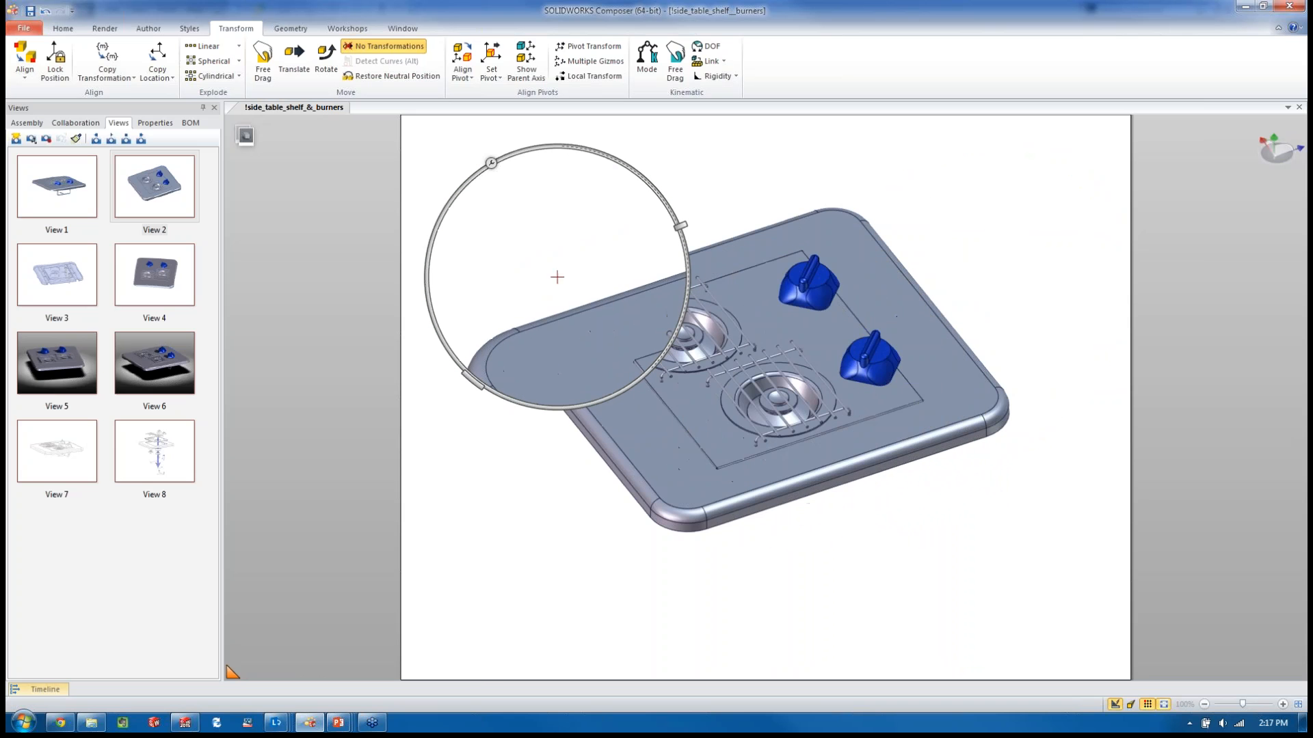
pyautogui.click(491, 163)
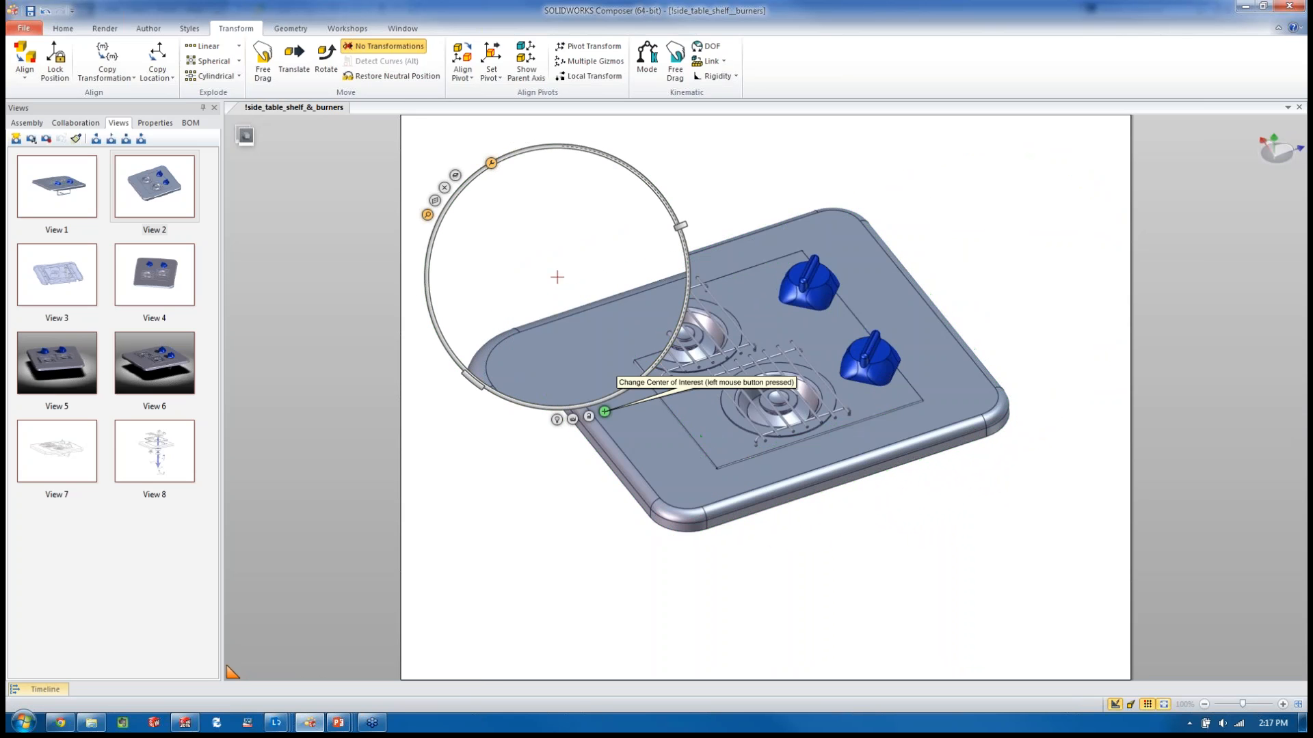
pyautogui.moveTo(604, 411); pyautogui.dragTo(780, 399)
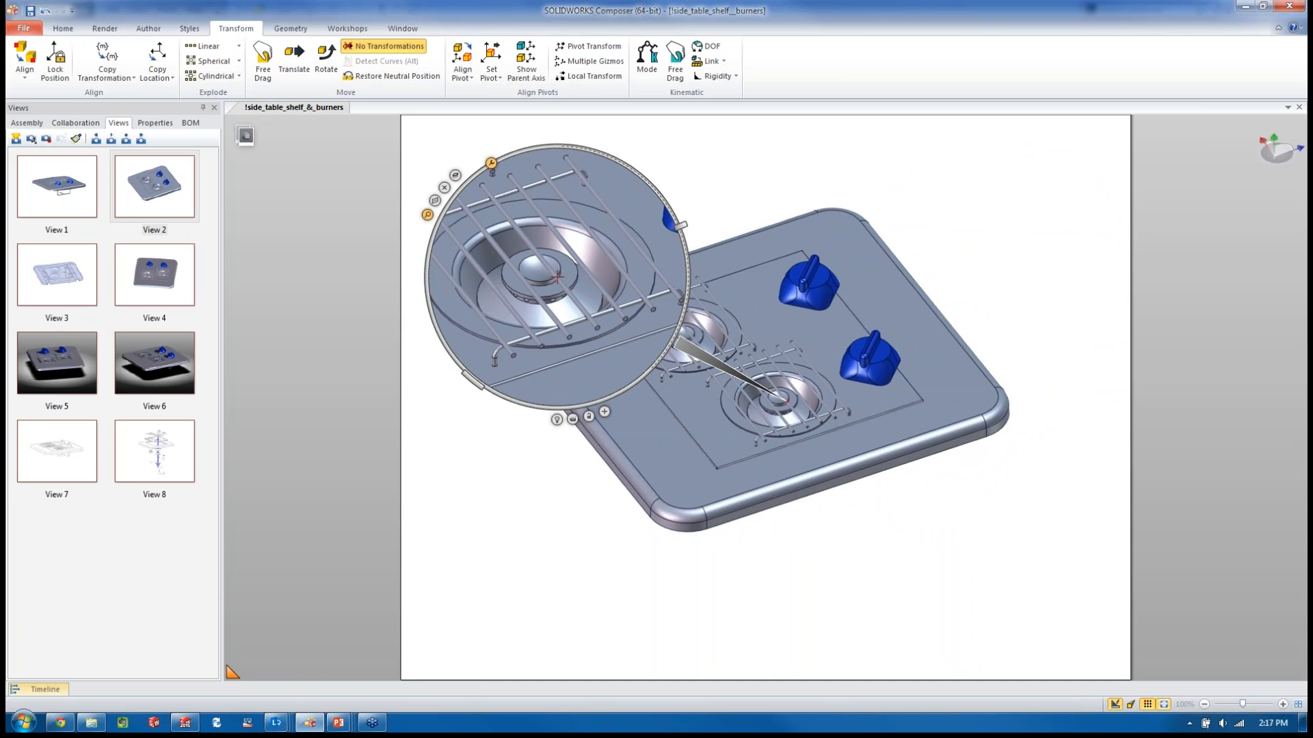
pyautogui.moveTo(525, 405); pyautogui.dragTo(512, 389)
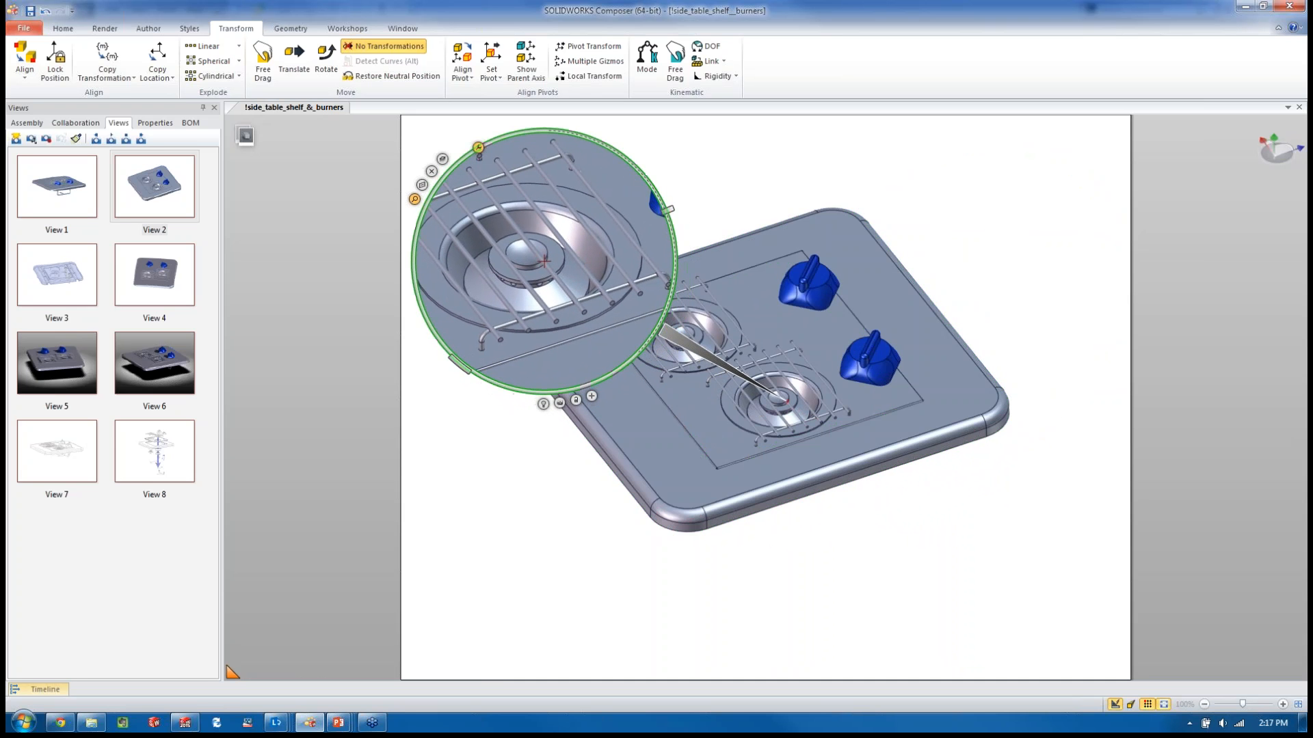
# Step: Try the Digger's magnification, Cutting Plane and X-Ray modes on the front burner at different percentages
pyautogui.moveTo(668, 208)
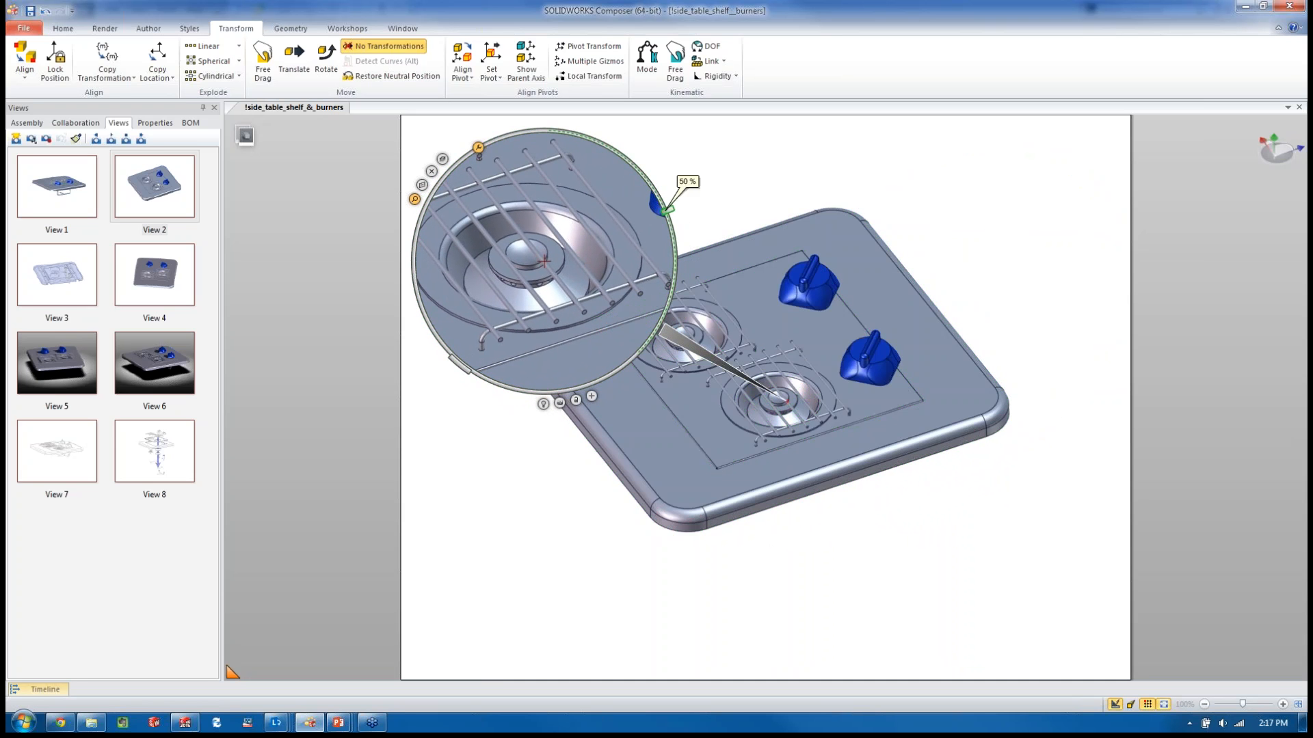
pyautogui.moveTo(668, 208); pyautogui.dragTo(665, 202)
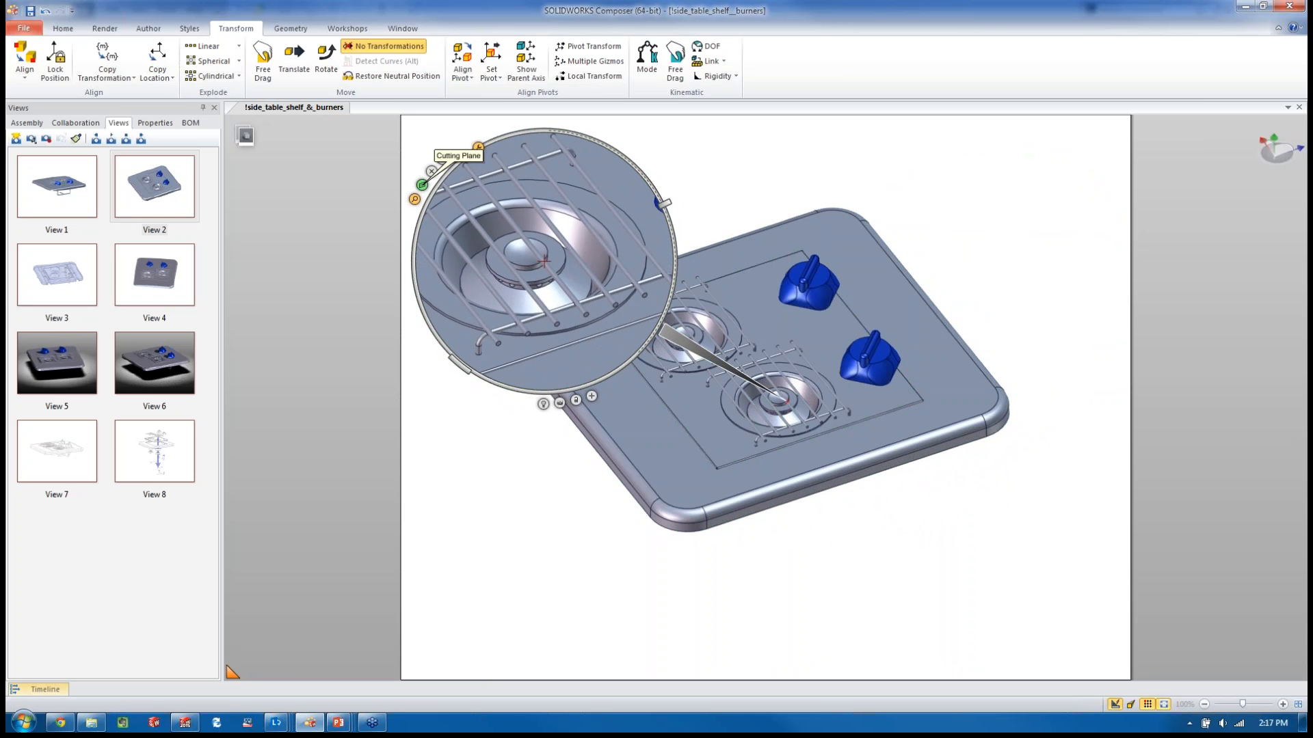
pyautogui.click(422, 185)
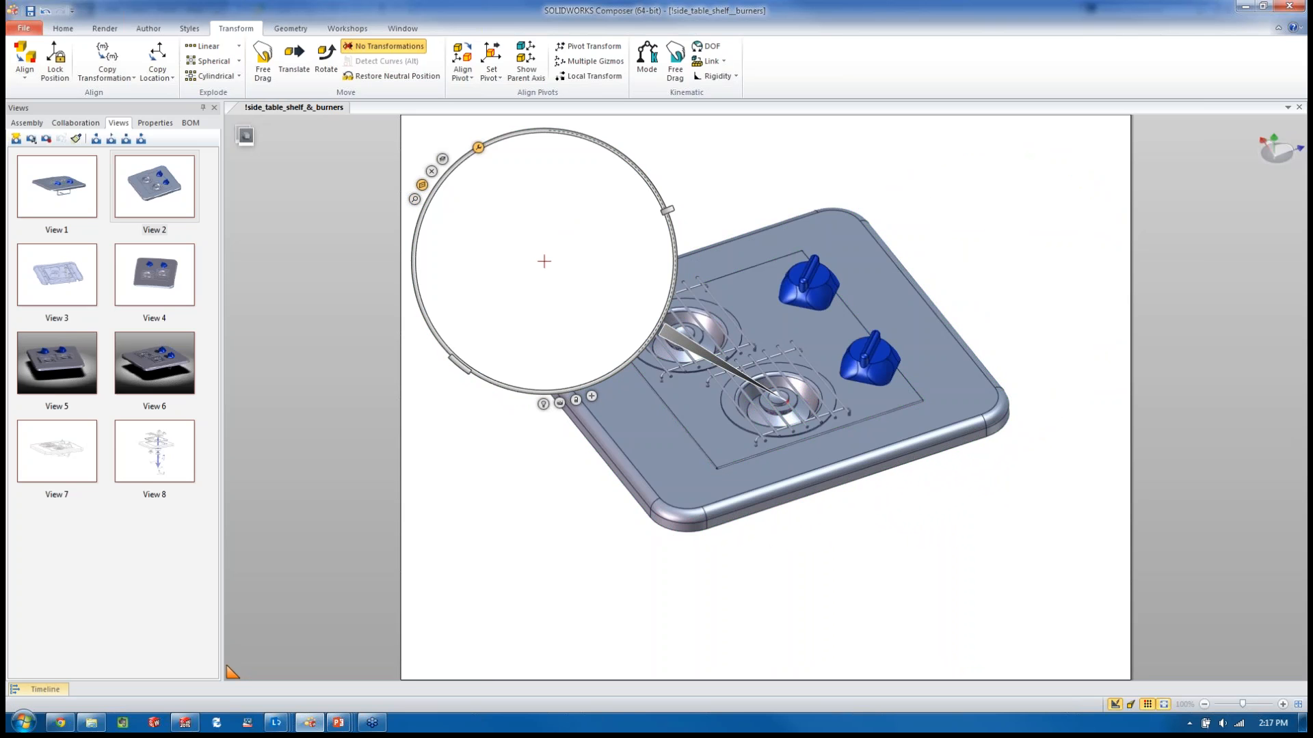
pyautogui.moveTo(667, 209); pyautogui.dragTo(677, 253)
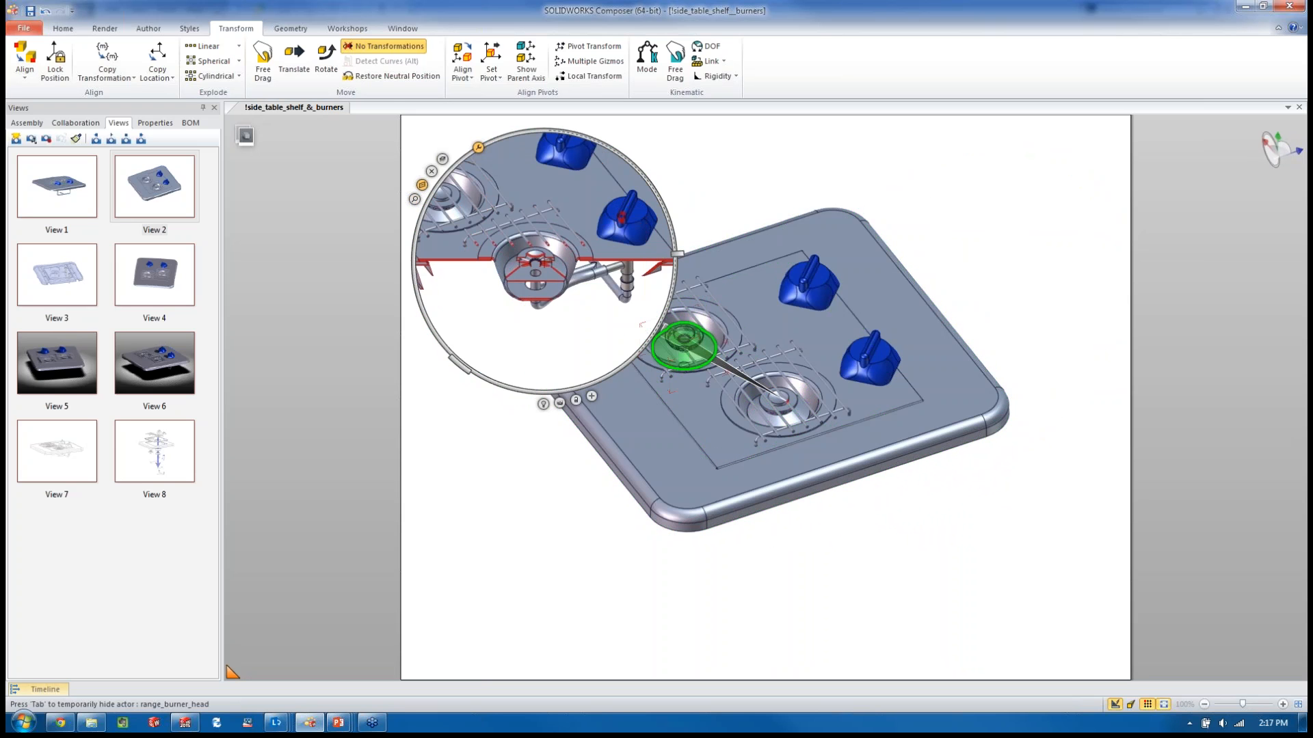
pyautogui.click(431, 171)
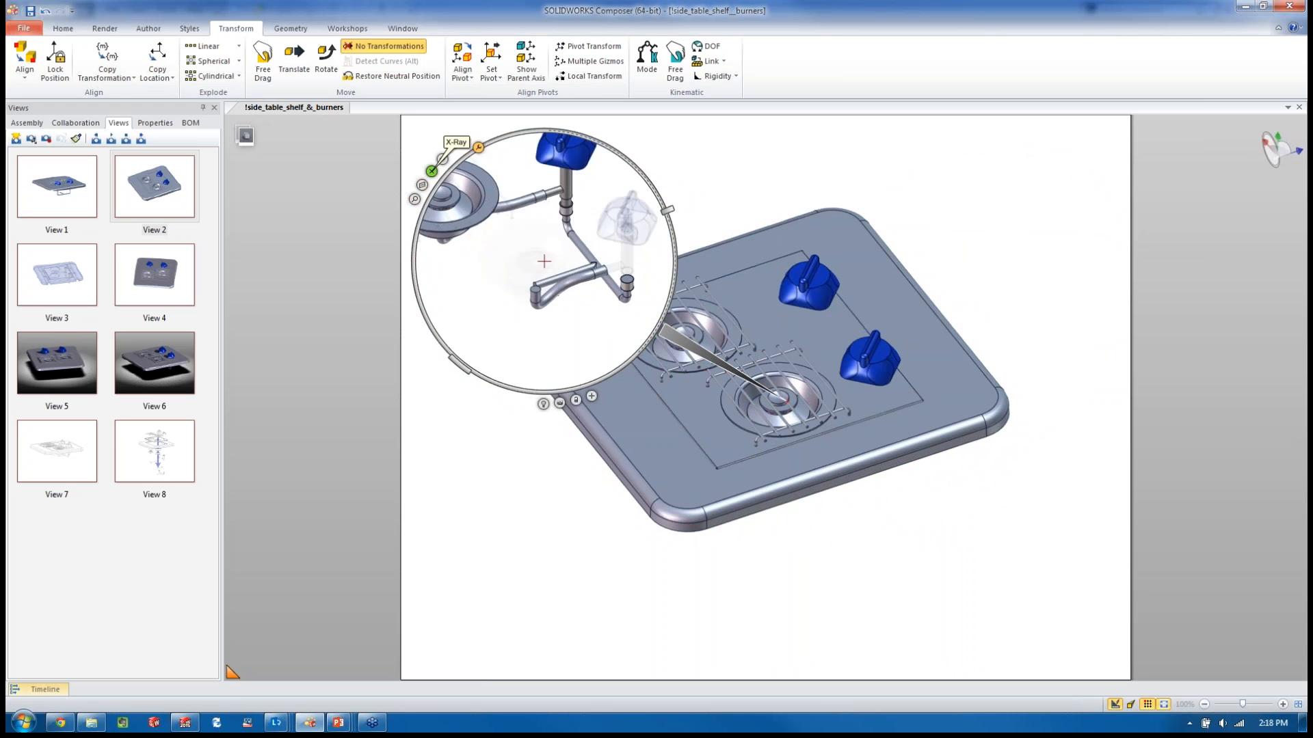
pyautogui.moveTo(666, 210); pyautogui.dragTo(667, 309)
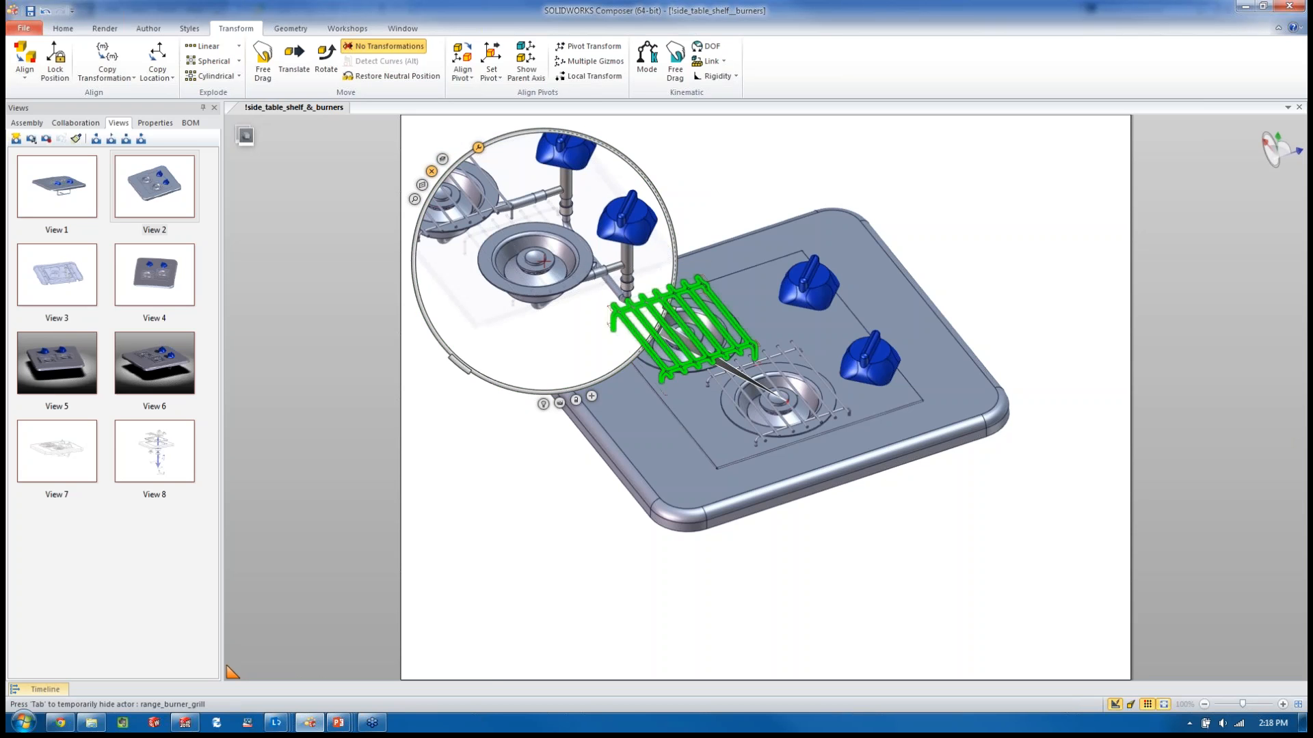
# Step: Peel the outer layers inside the Digger down to the burners and knobs, and capture the lens as a 2D detail image
pyautogui.click(442, 159)
pyautogui.moveTo(668, 210); pyautogui.dragTo(663, 316)
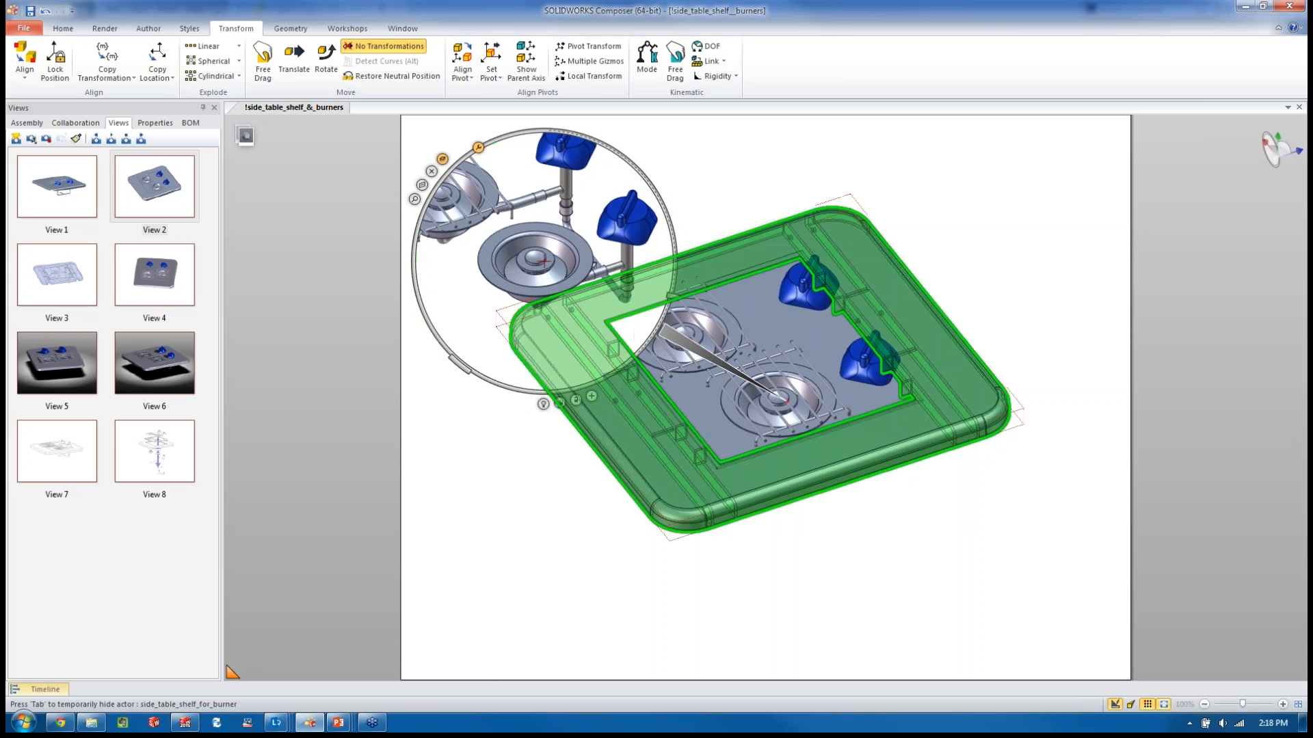
pyautogui.click(559, 402)
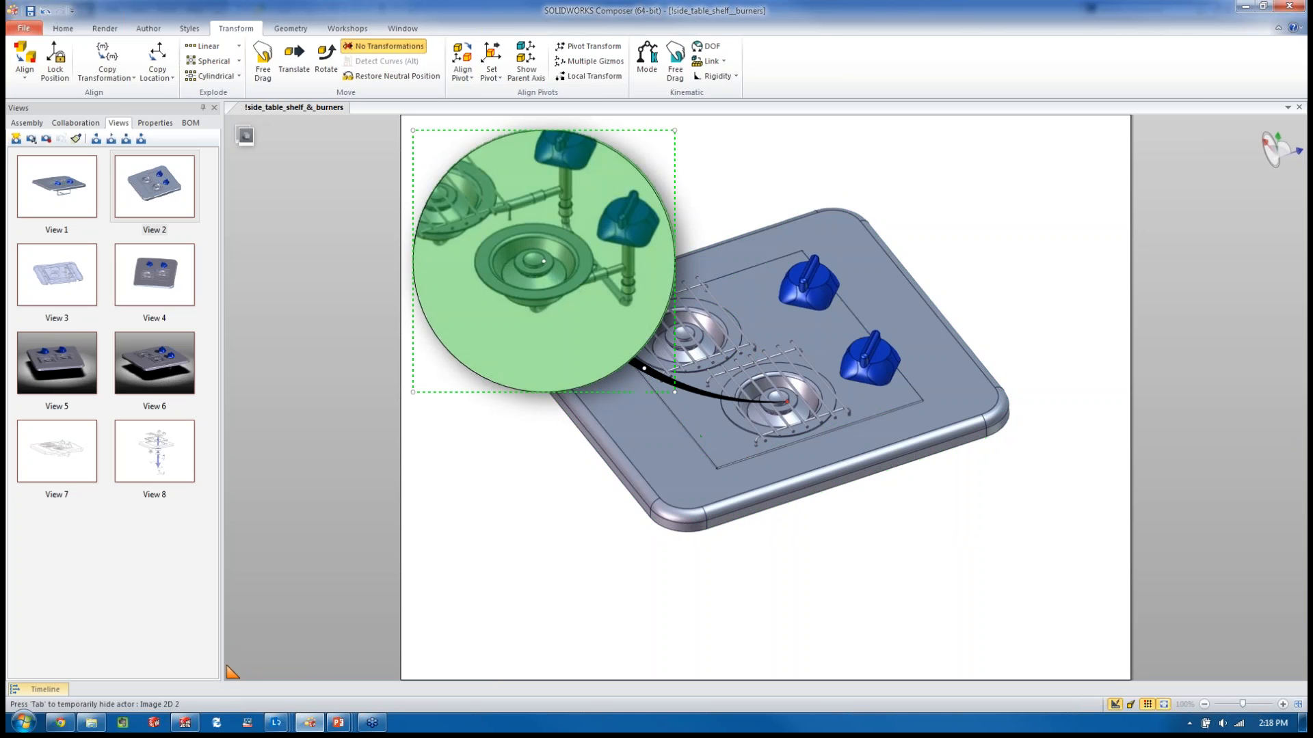
pyautogui.moveTo(547, 307); pyautogui.dragTo(543, 302)
# Step: Tilt the burner plate to a lower viewing angle beside its detail image and capture it as a new view
pyautogui.moveTo(786, 492); pyautogui.dragTo(724, 492, button='right')
pyautogui.click(725, 492)
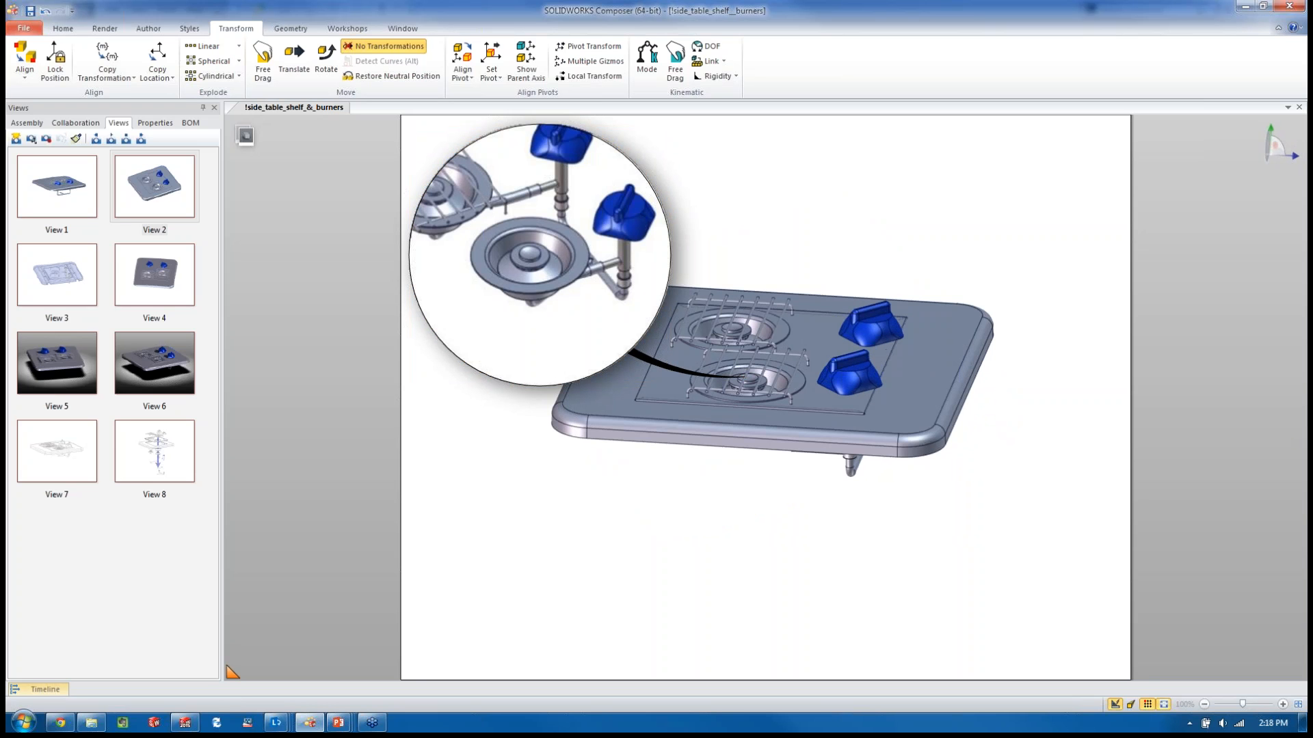
pyautogui.moveTo(724, 492); pyautogui.dragTo(814, 526, button='right')
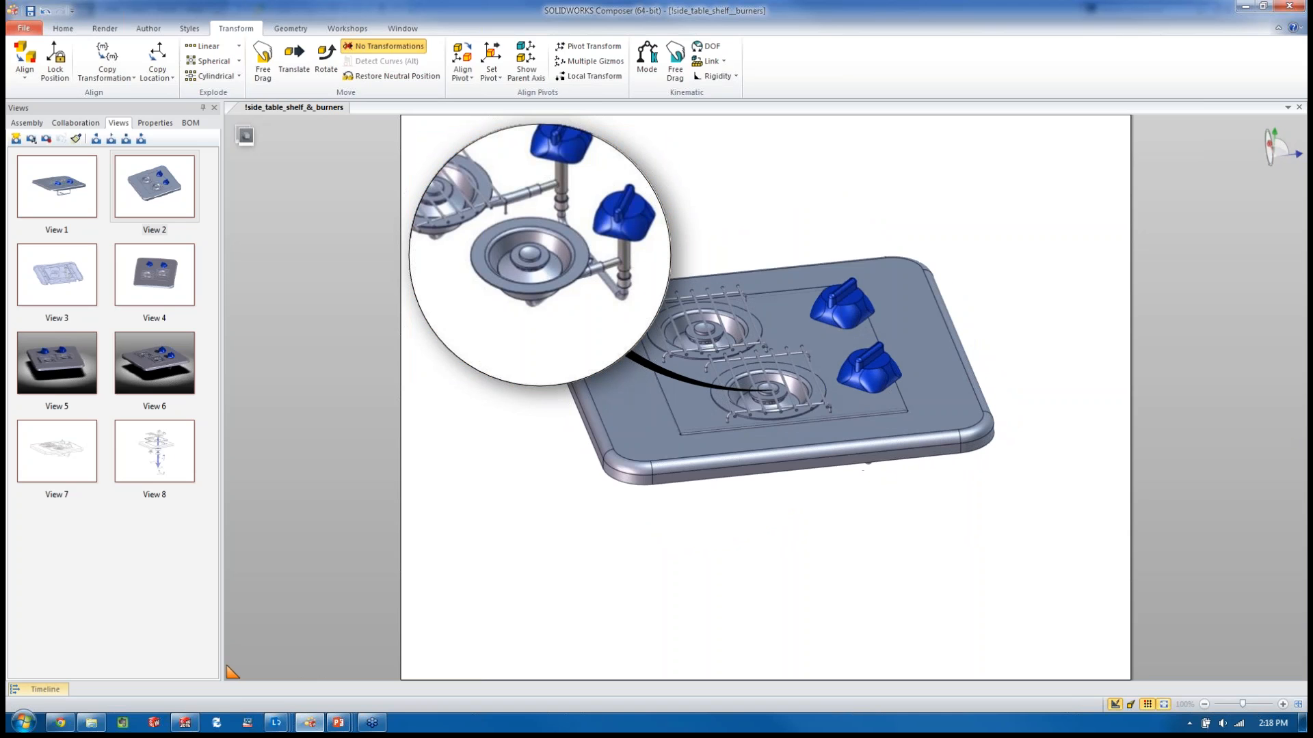
pyautogui.click(16, 138)
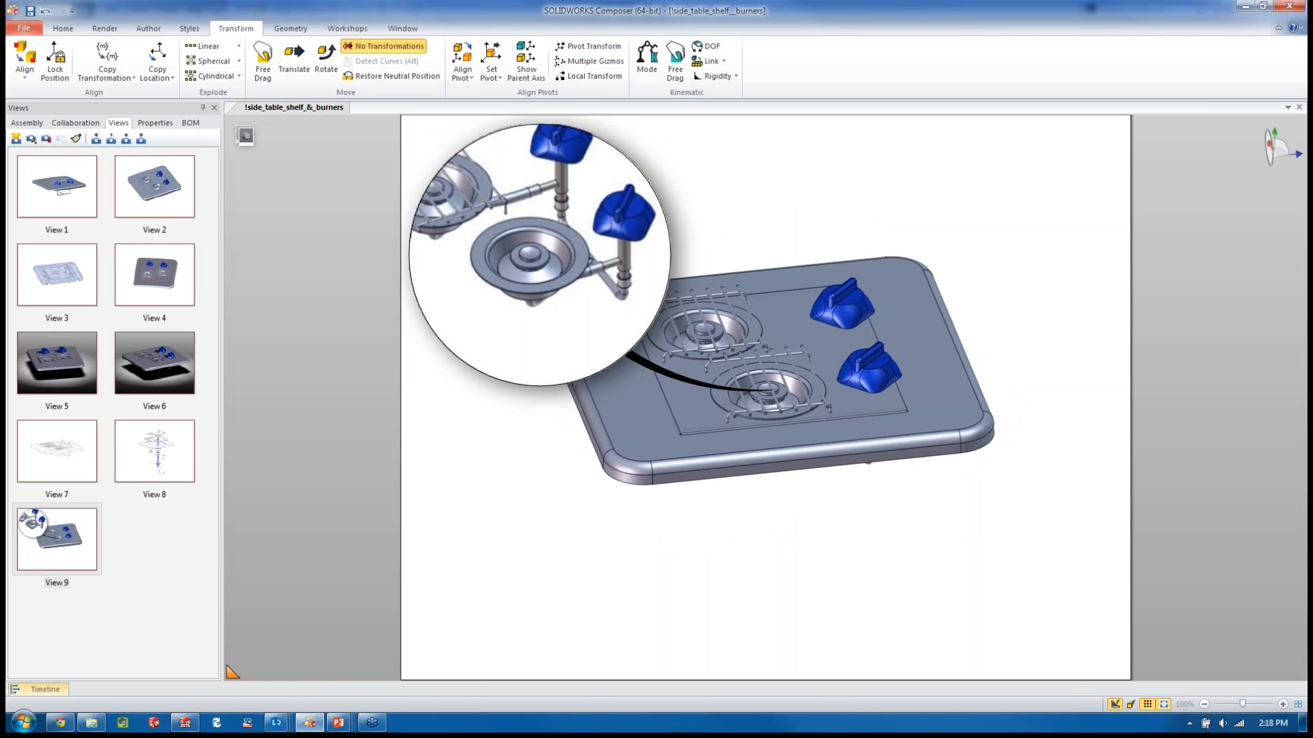
# Step: Activate View 6 with the ground shadow and open the High Resolution Image workshop
pyautogui.moveTo(752, 396); pyautogui.dragTo(772, 424, button='middle')
pyautogui.scroll(3, 772, 424)
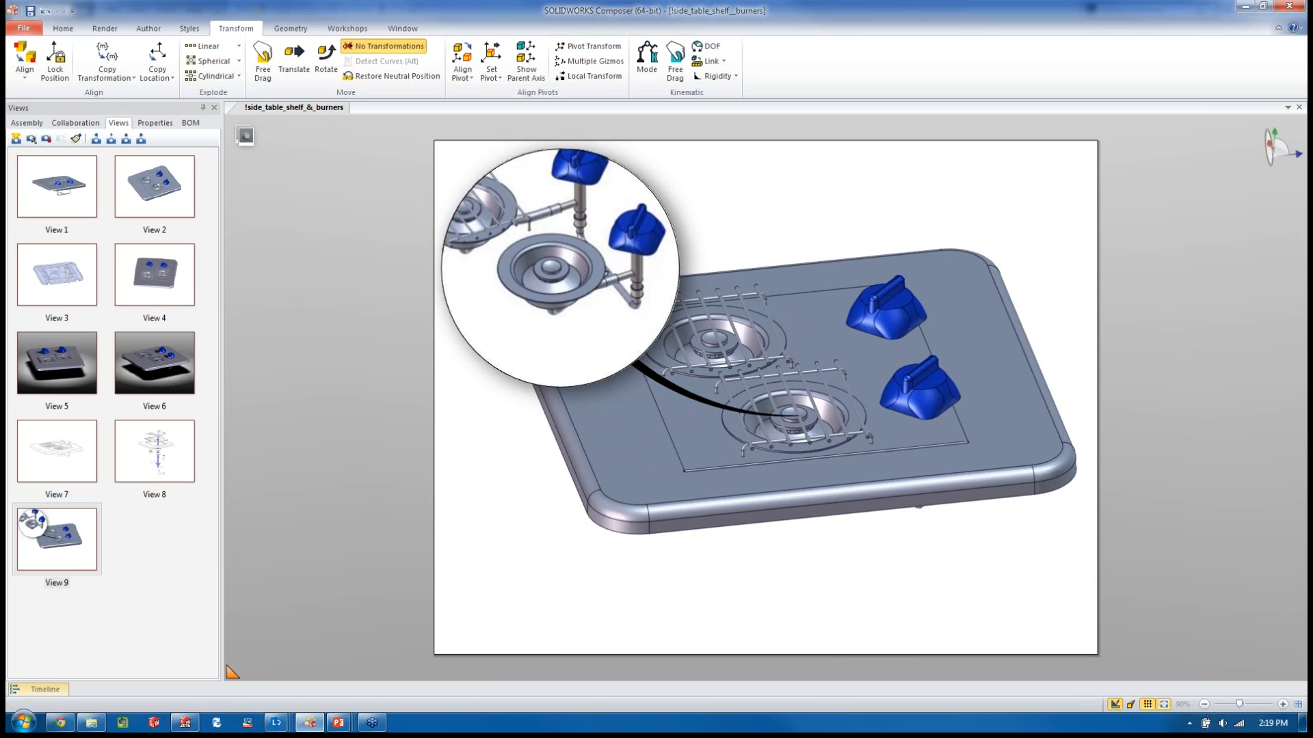
pyautogui.doubleClick(56, 364)
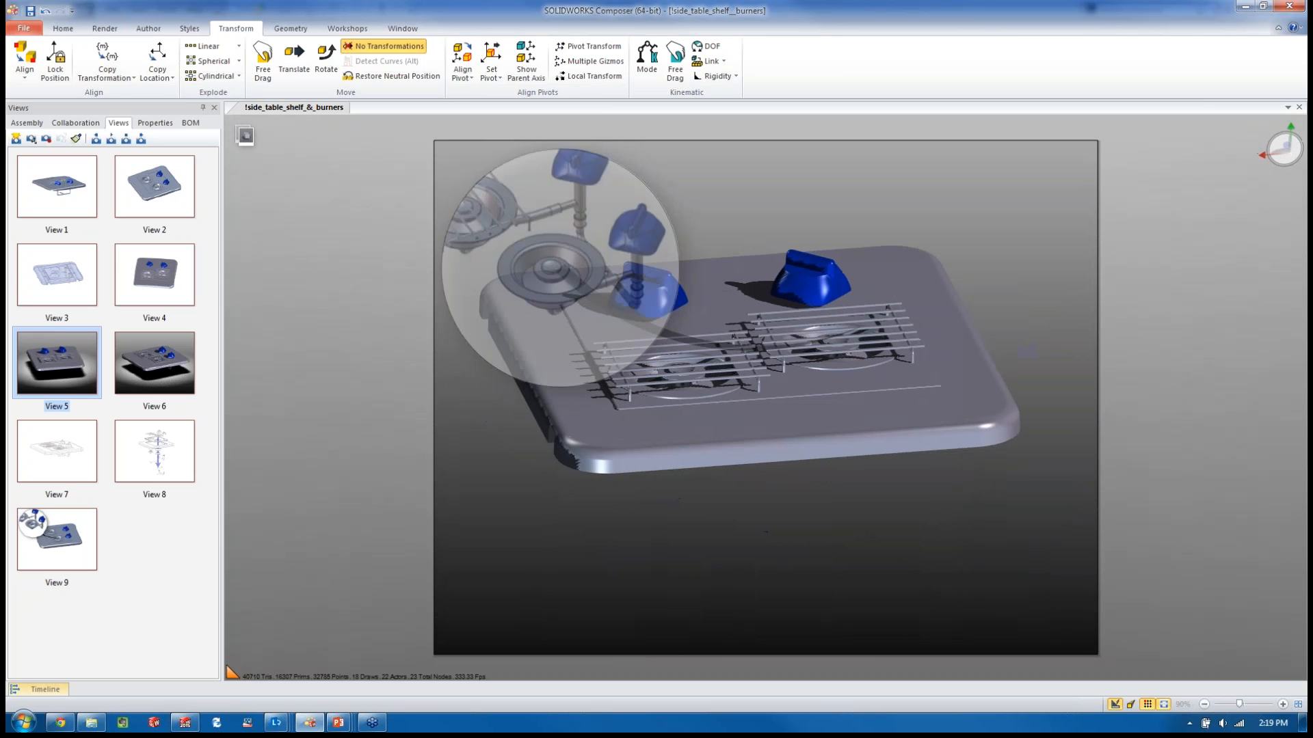
pyautogui.doubleClick(154, 364)
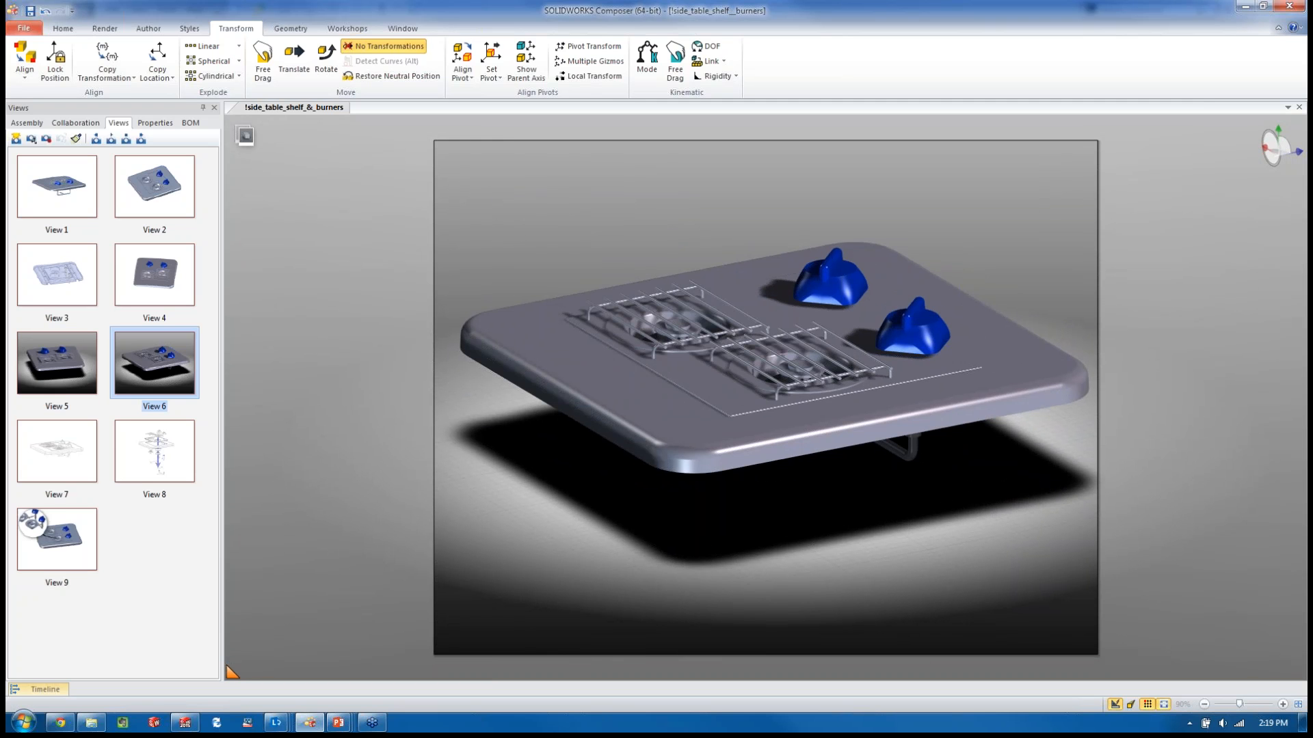
pyautogui.click(347, 28)
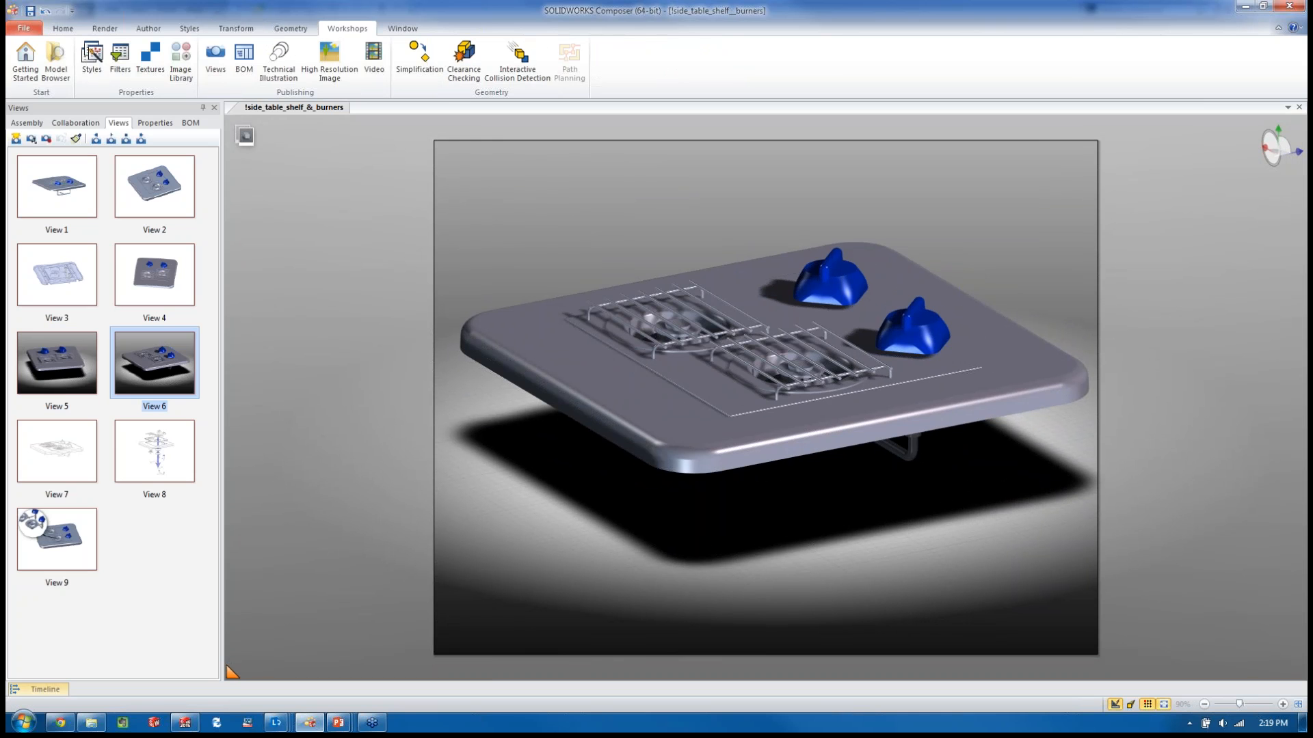
pyautogui.click(330, 61)
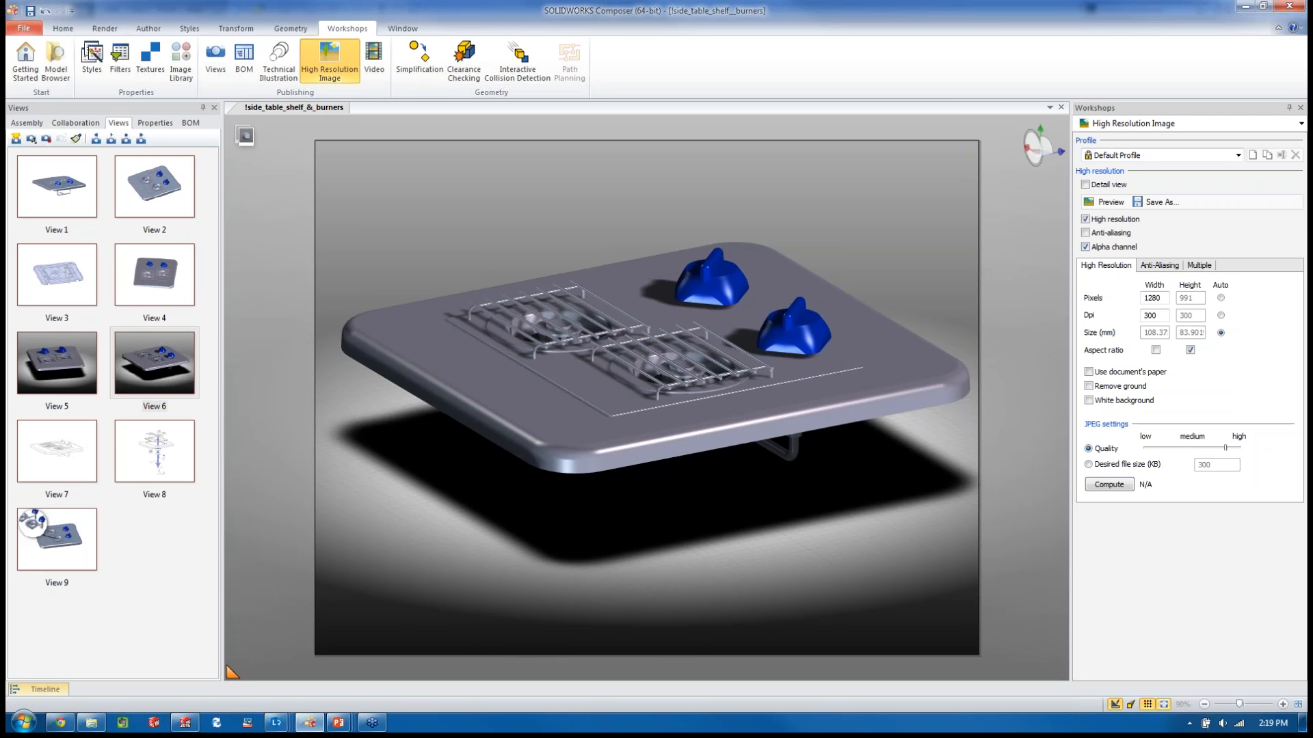
# Step: Set the image to 2000 pixels wide at 500 dpi and save it to the desktop as the JPEG !side_table_shelf_&_burners
pyautogui.doubleClick(1152, 298)
pyautogui.write('2000')
pyautogui.press('Tab')
pyautogui.write('500')
pyautogui.click(1157, 201)
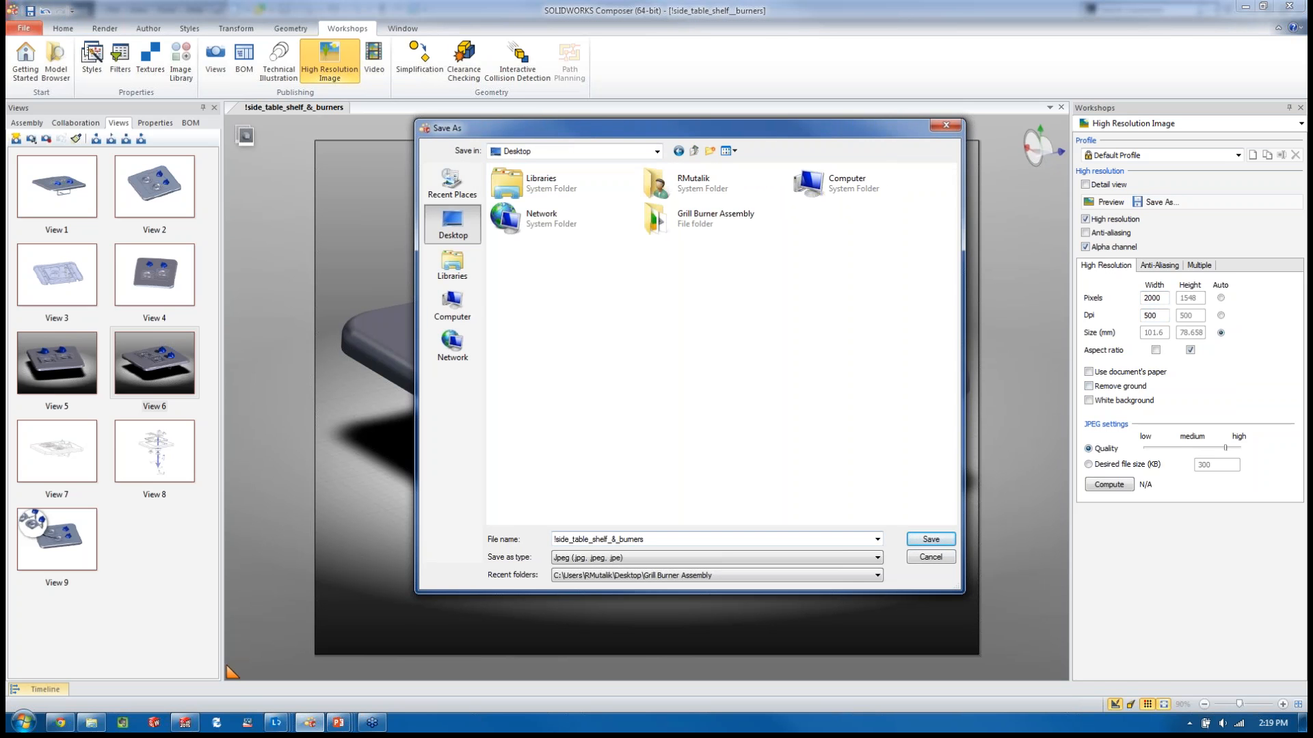
pyautogui.press('Return')
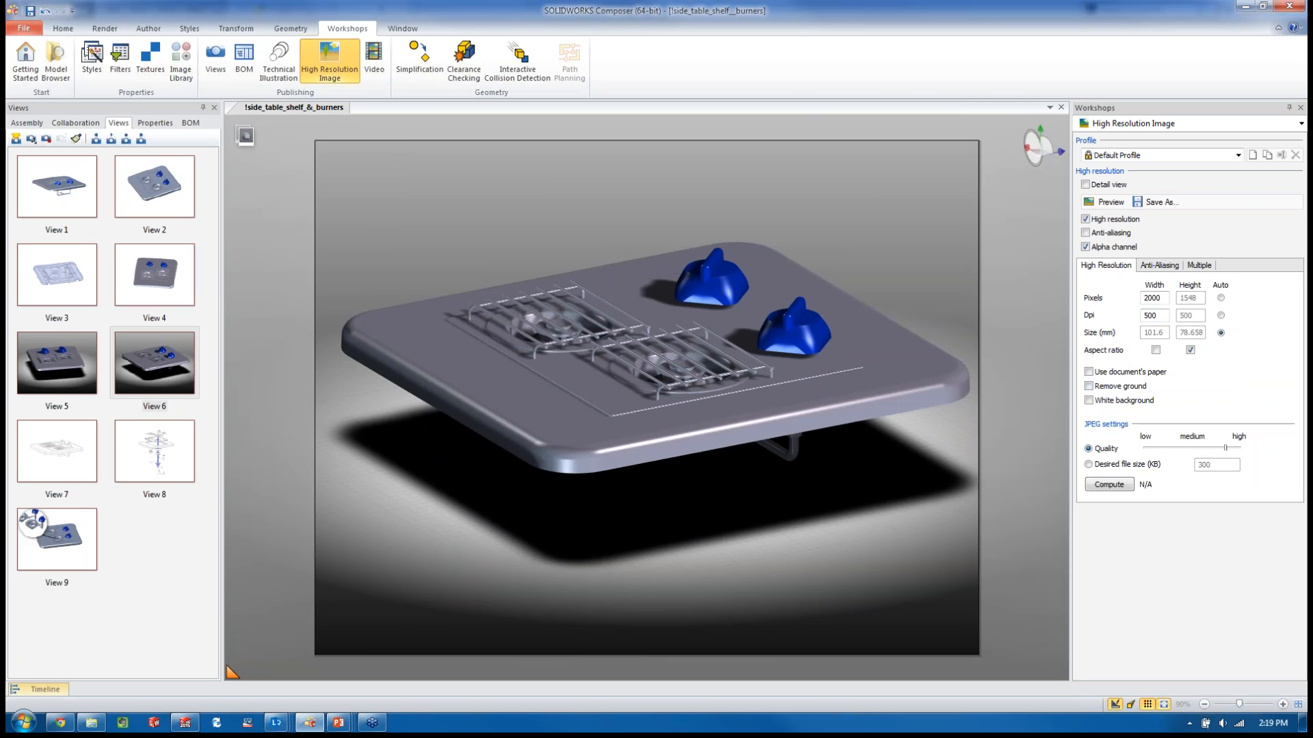
# Step: Open the exported !side_table_shelf_&_burners image from the desktop folder to inspect the rendering, and close the viewer
pyautogui.click(91, 722)
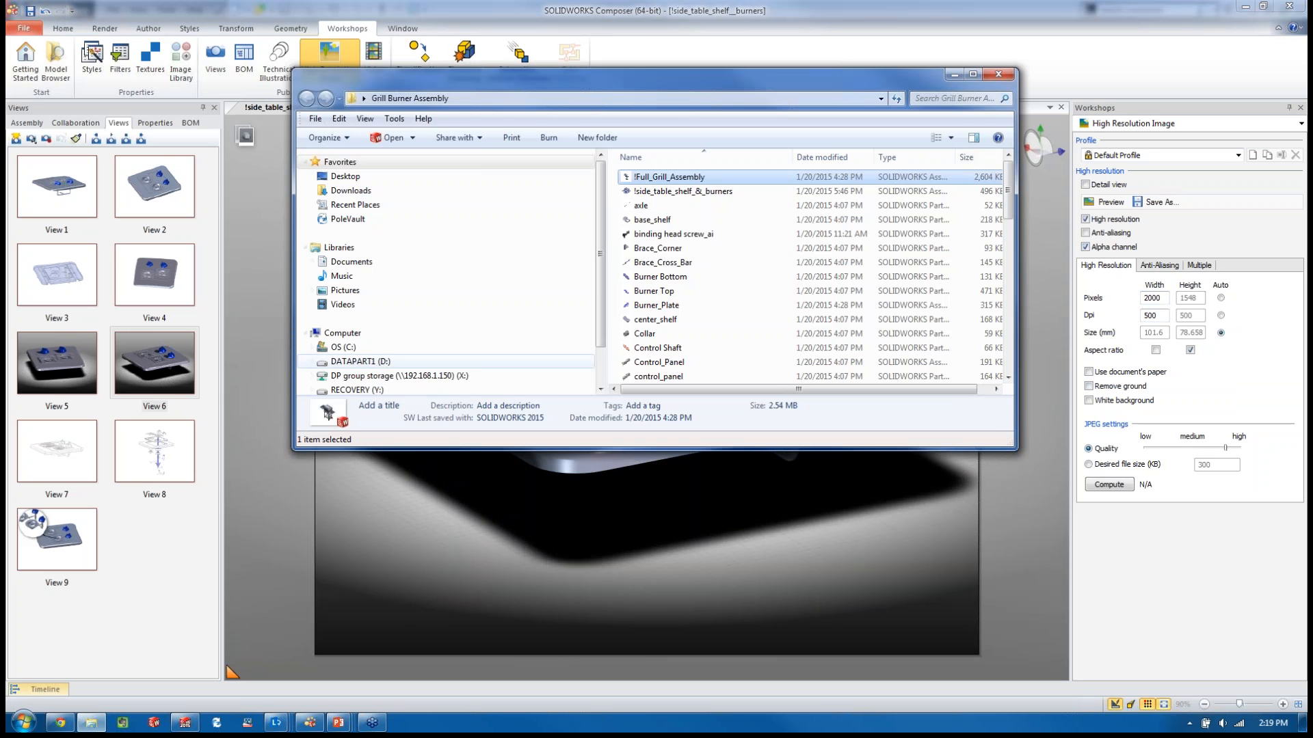
pyautogui.click(345, 176)
pyautogui.click(682, 177)
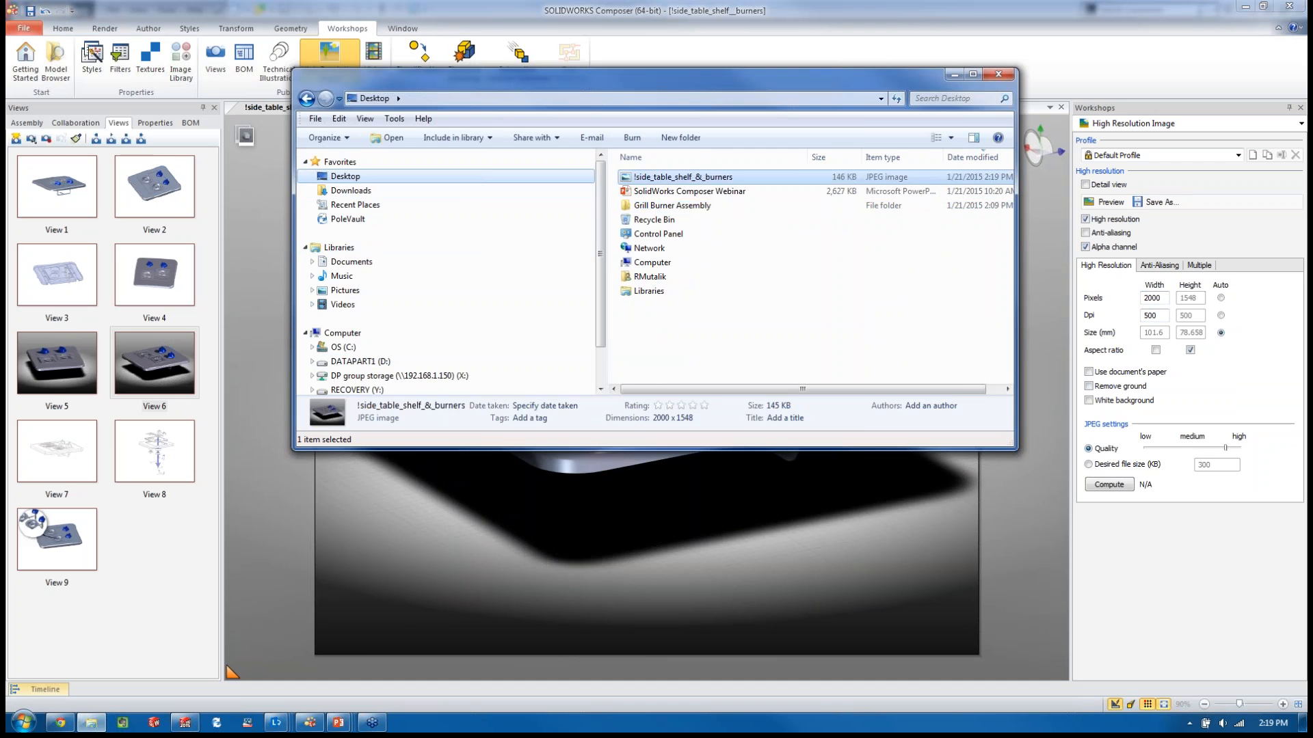
pyautogui.doubleClick(683, 177)
pyautogui.click(813, 70)
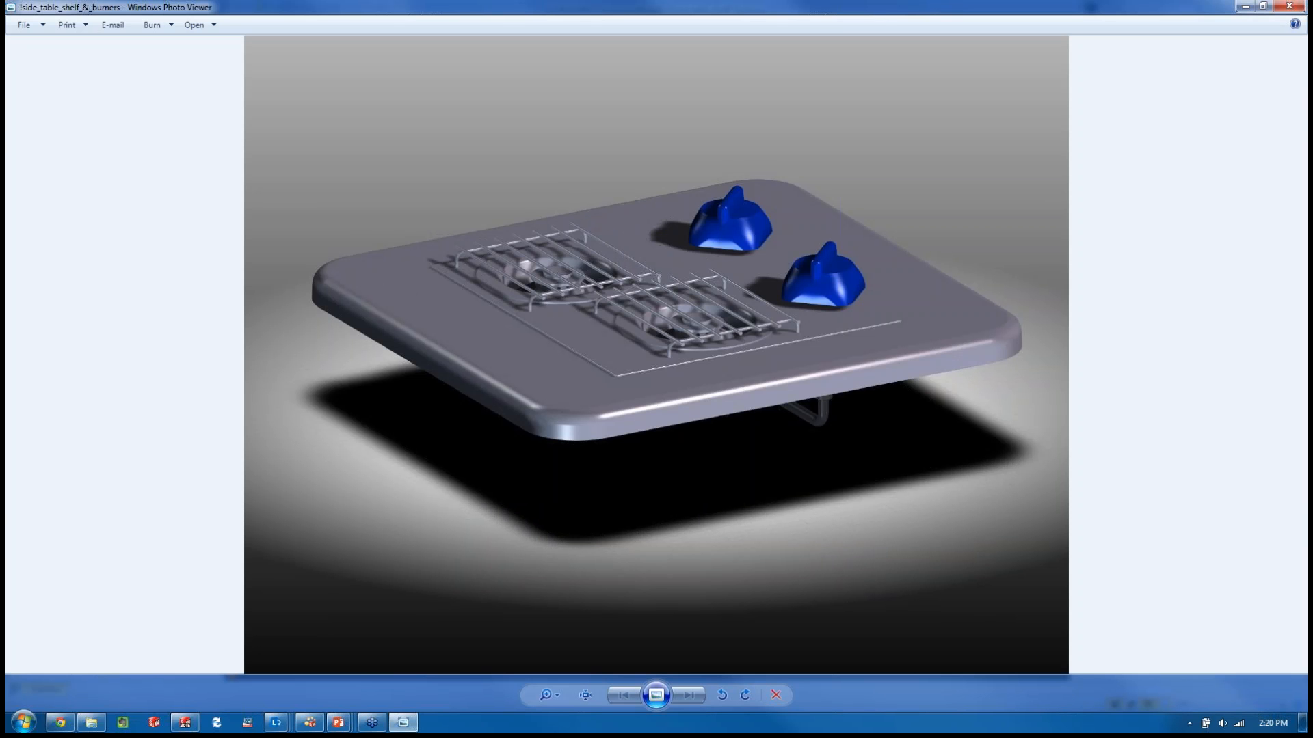
pyautogui.click(1289, 6)
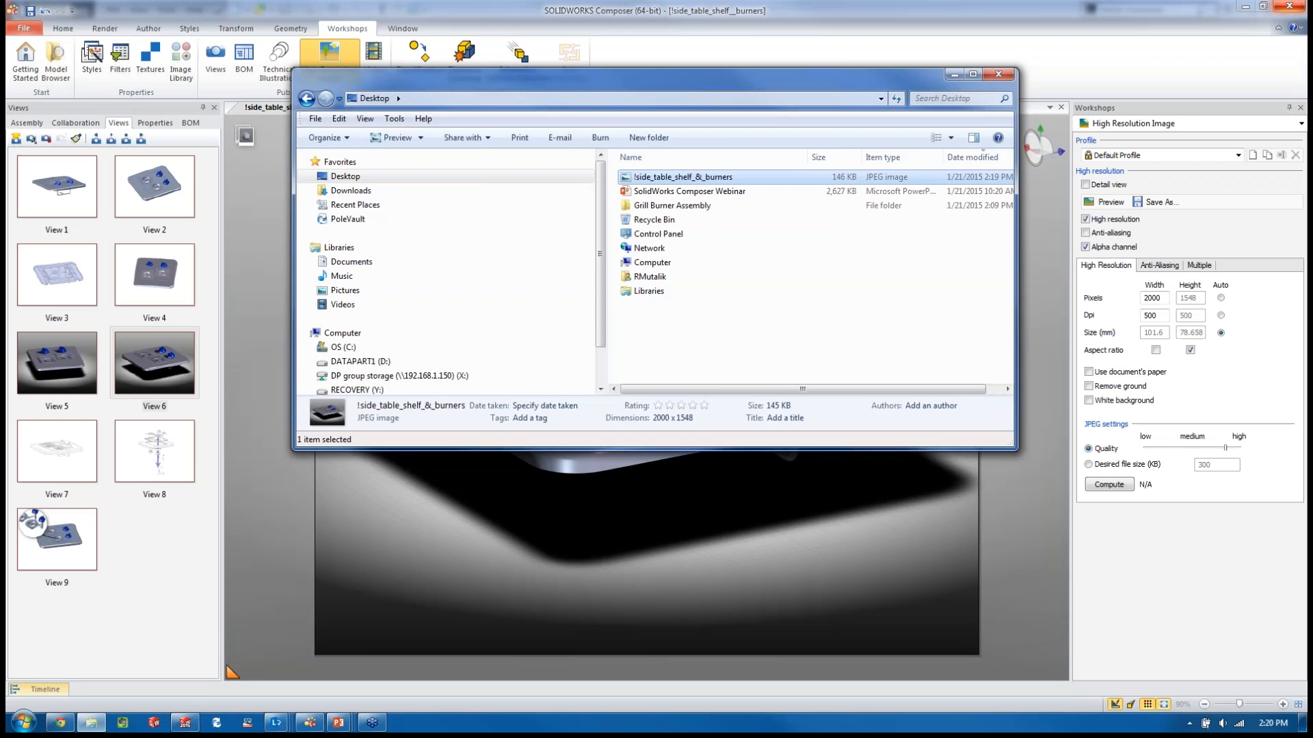
# Step: Close the desktop folder window, switch to the presentation and advance to the Grill Burner Assembly summary slide
pyautogui.click(998, 73)
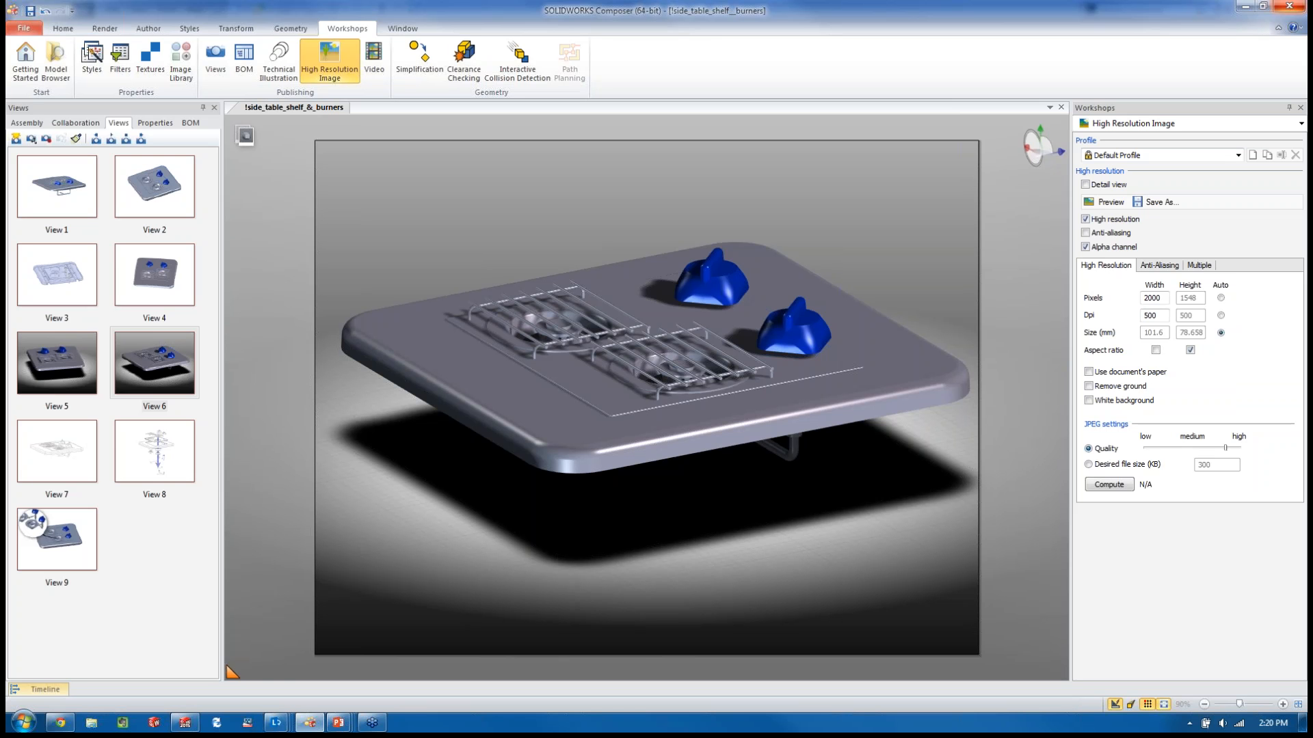
pyautogui.press('super+Tab')
pyautogui.press('super+Tab')
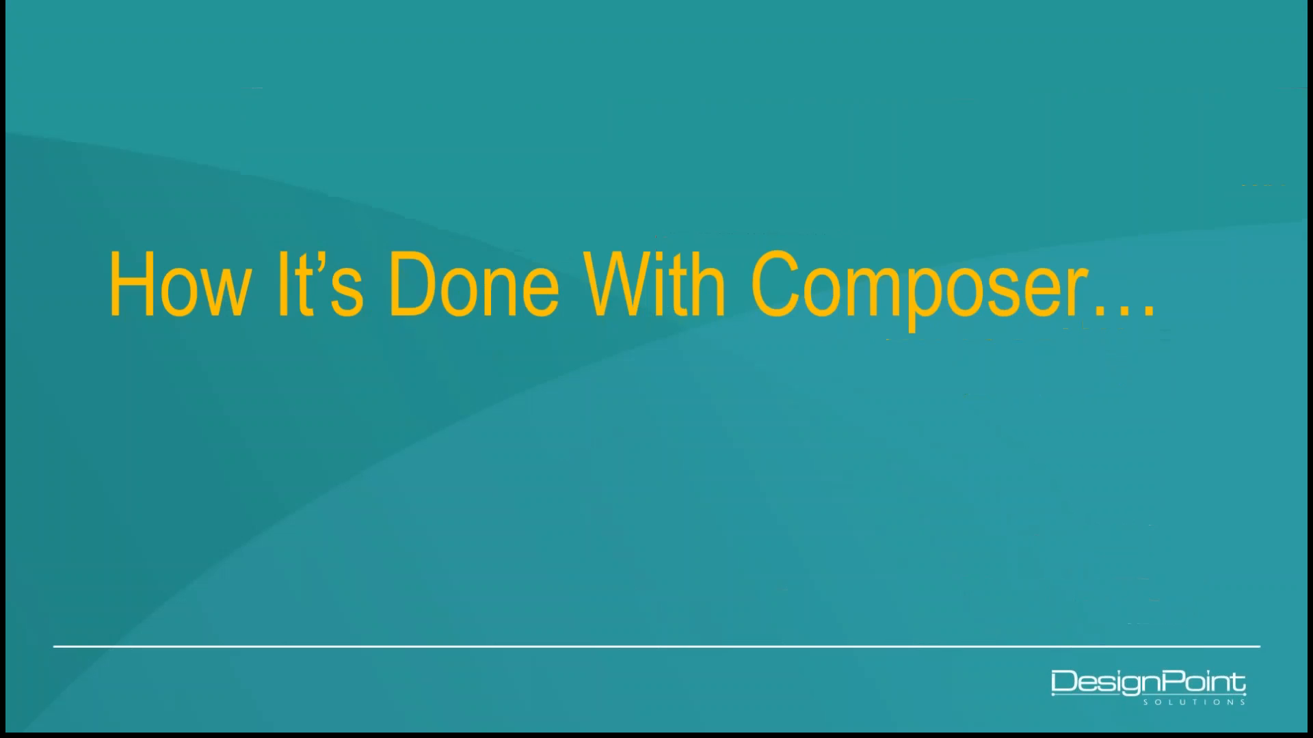
pyautogui.press('Right')
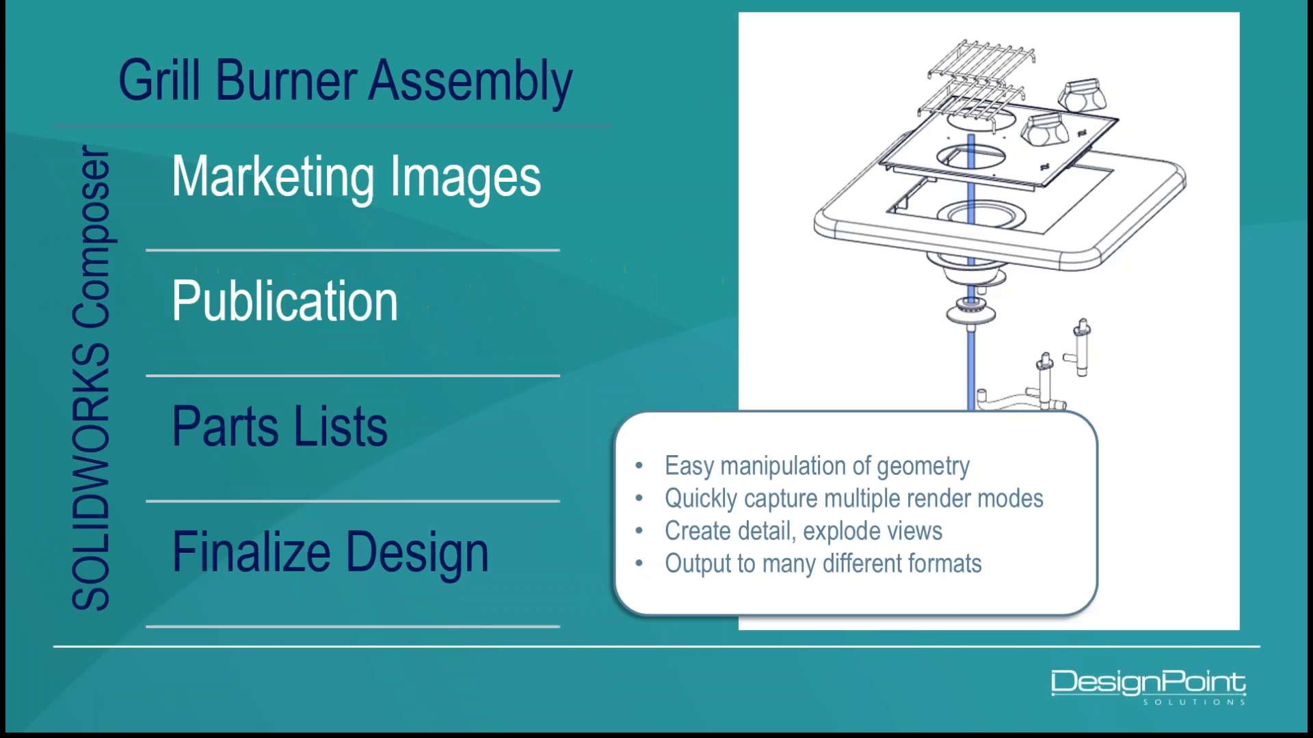
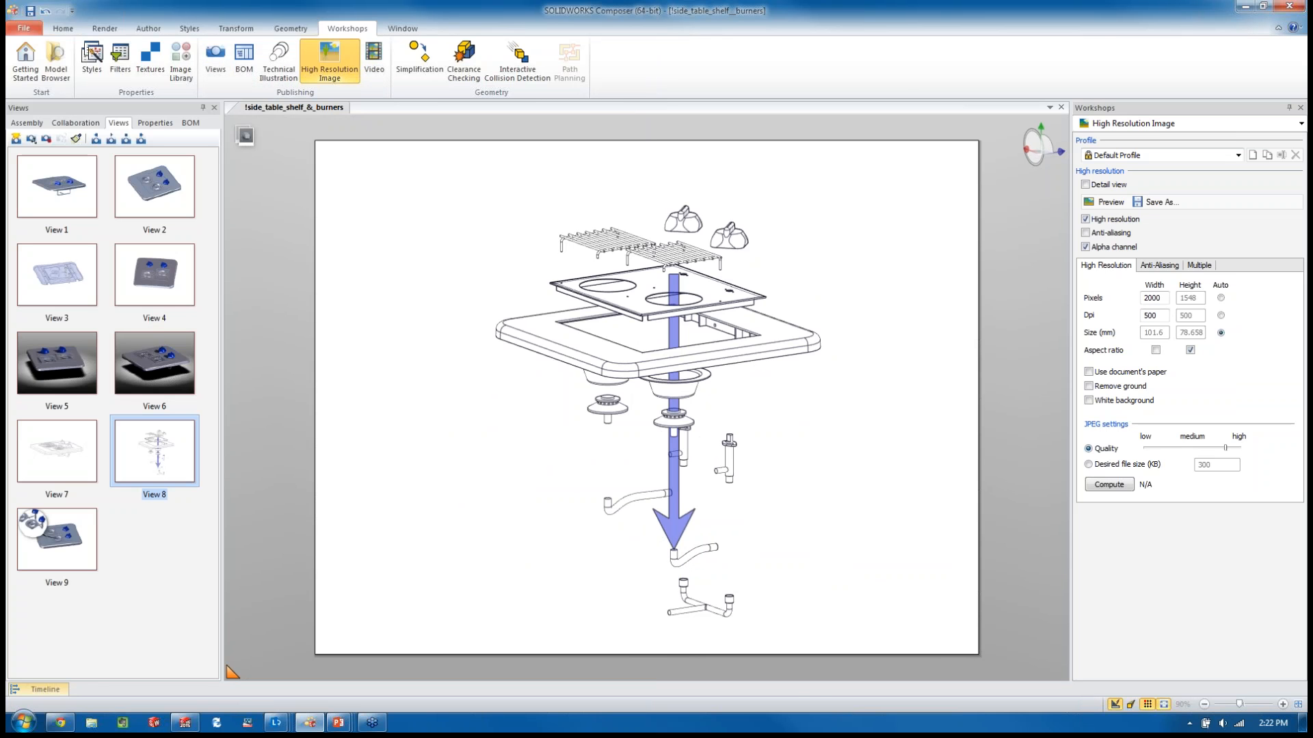
# Step: Generate BOM IDs for the entire side_table_shelf_&_burners assembly in the BOM workshop and show the BOM list in a wider pane
pyautogui.click(278, 61)
pyautogui.click(244, 60)
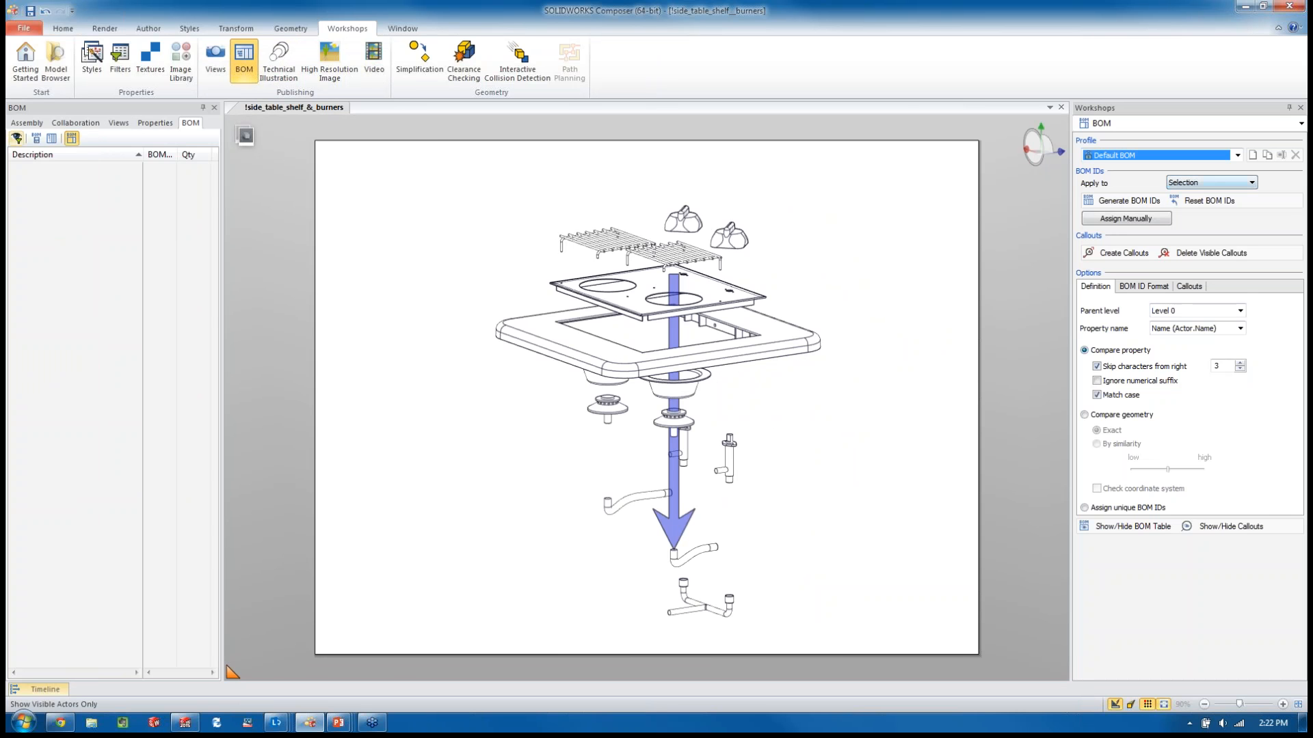
pyautogui.click(27, 123)
pyautogui.click(100, 154)
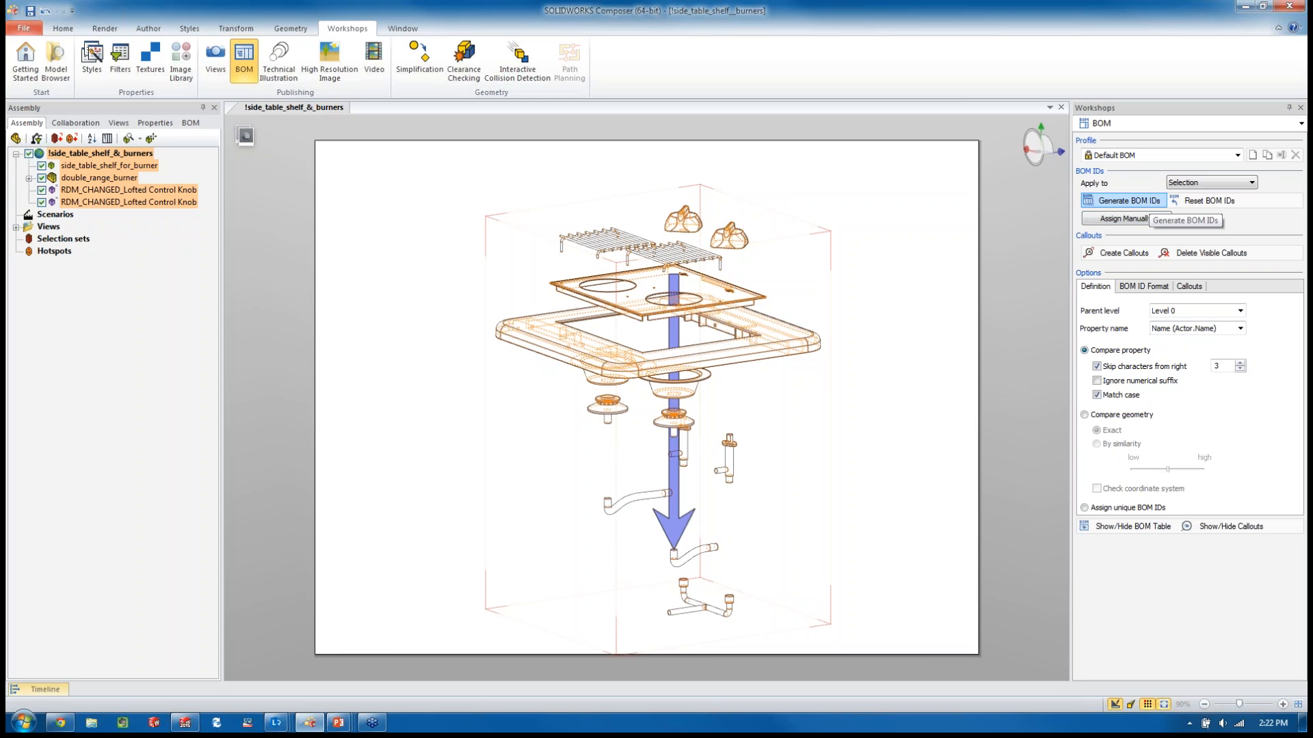
pyautogui.click(1147, 202)
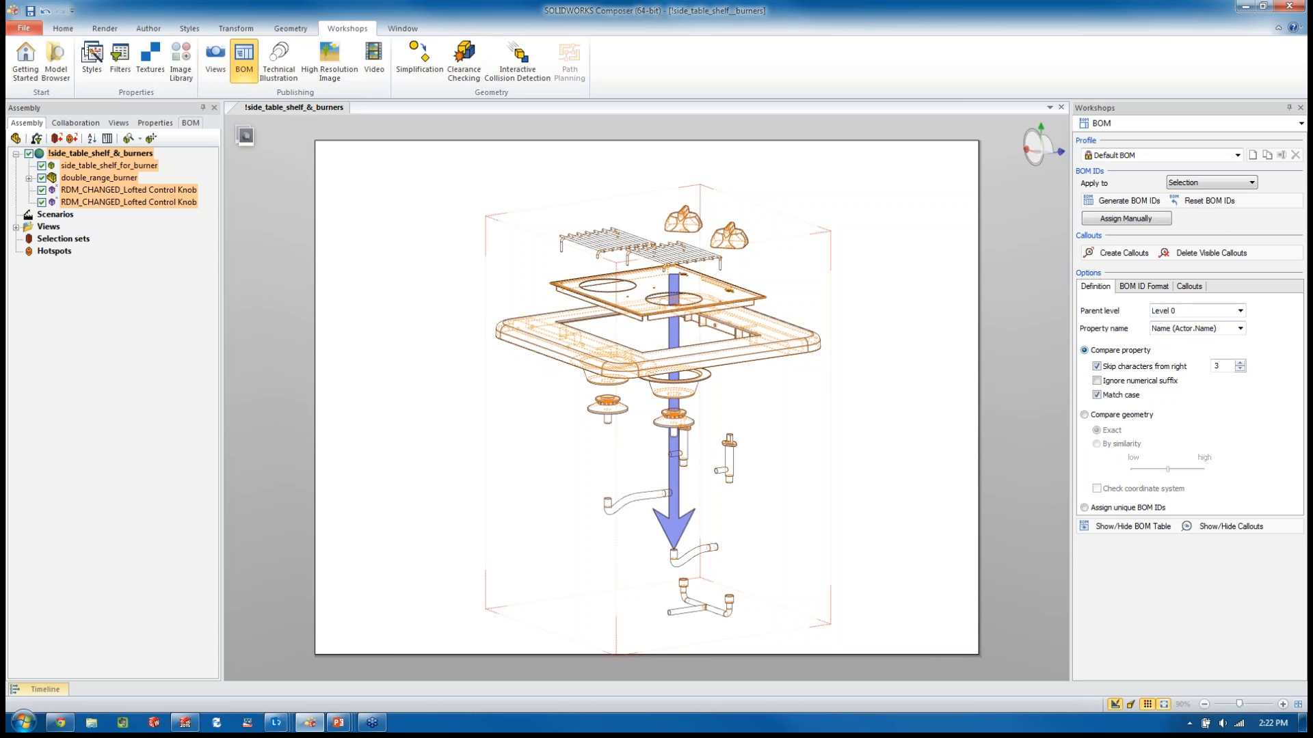
pyautogui.click(190, 123)
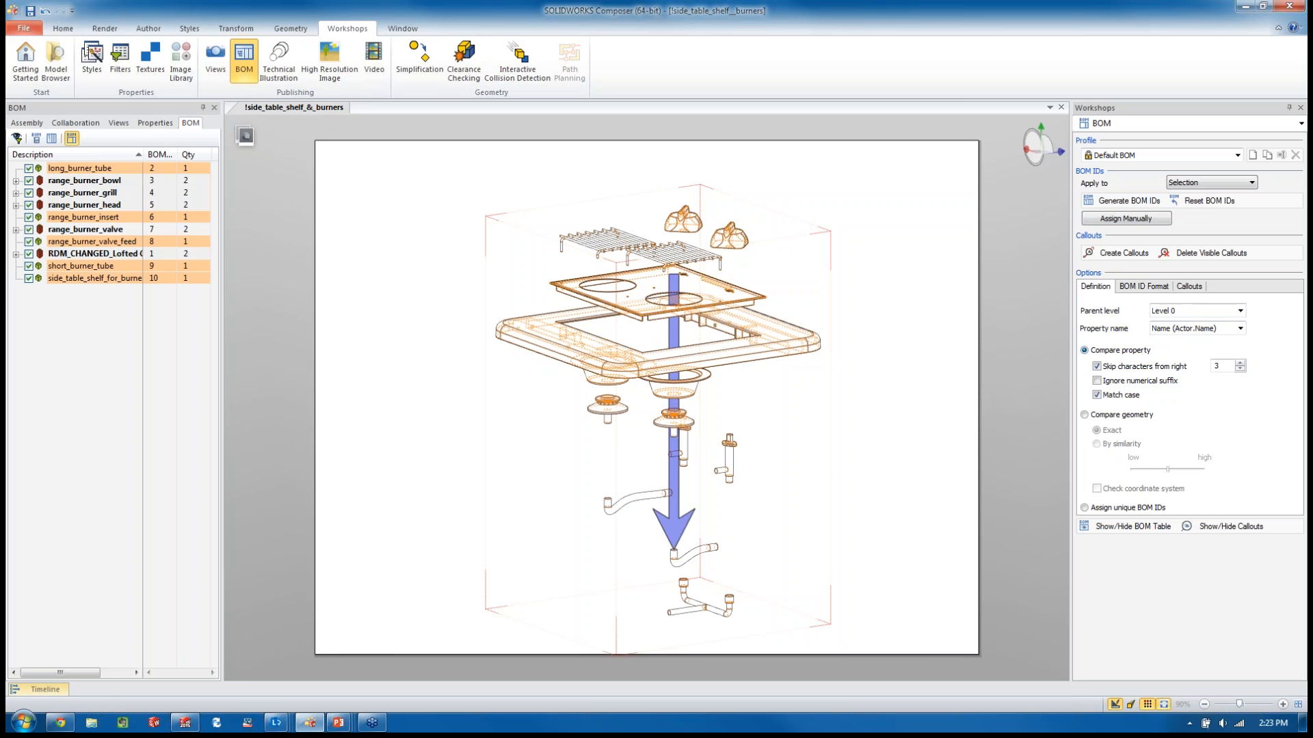
pyautogui.moveTo(223, 342); pyautogui.dragTo(251, 342)
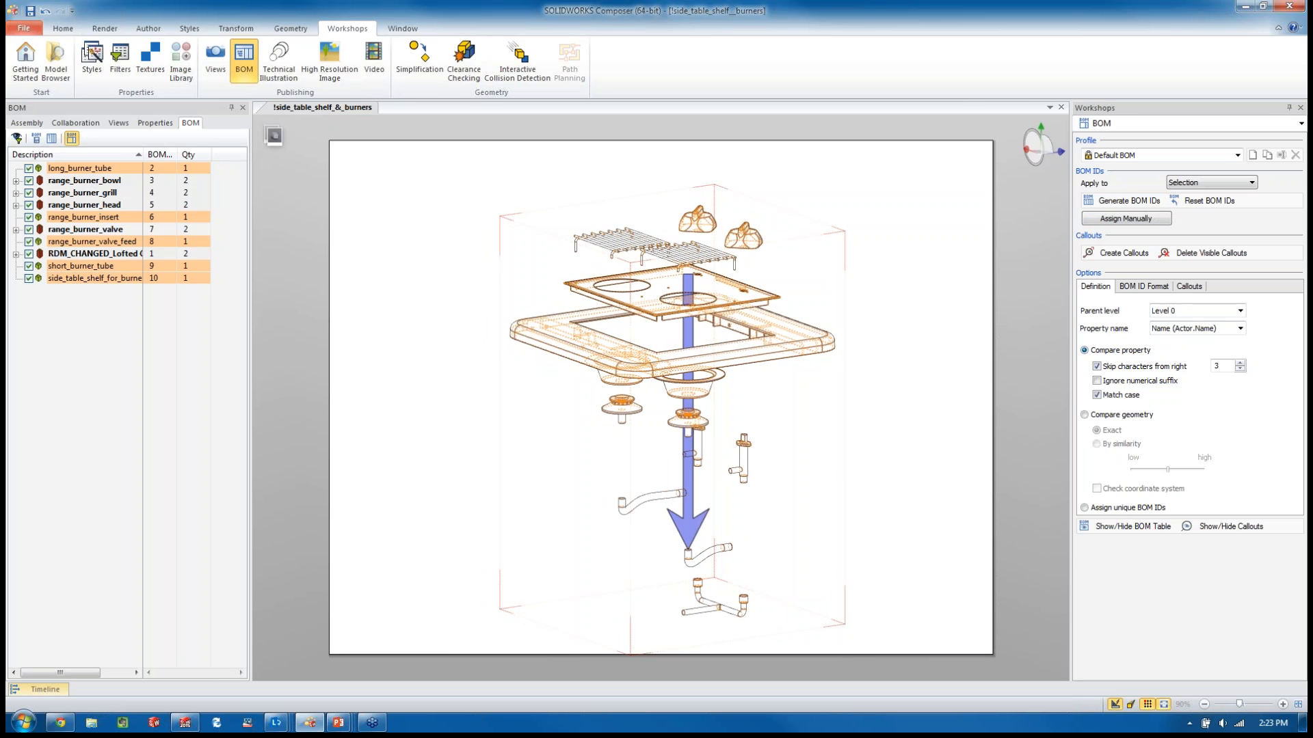
# Step: Show the BOM table on the exploded view's page and set its placement position to Left
pyautogui.press('Escape')
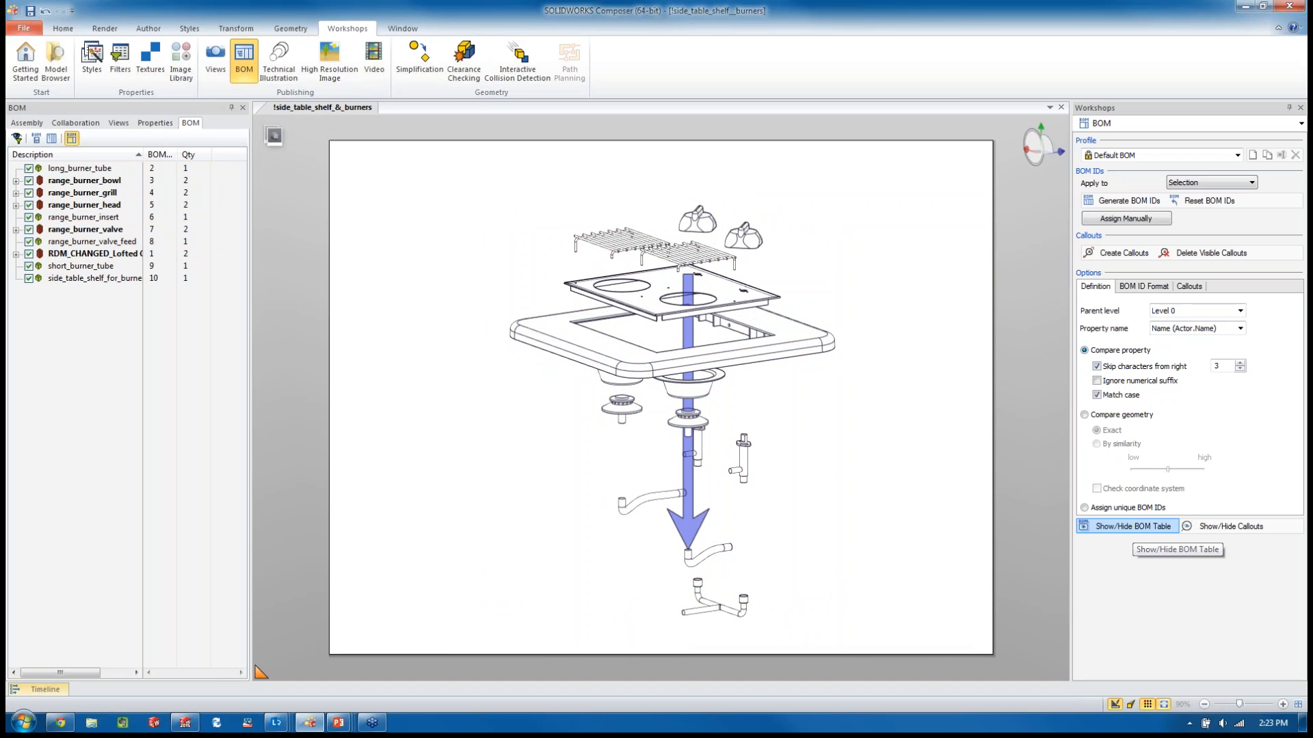
pyautogui.click(1133, 526)
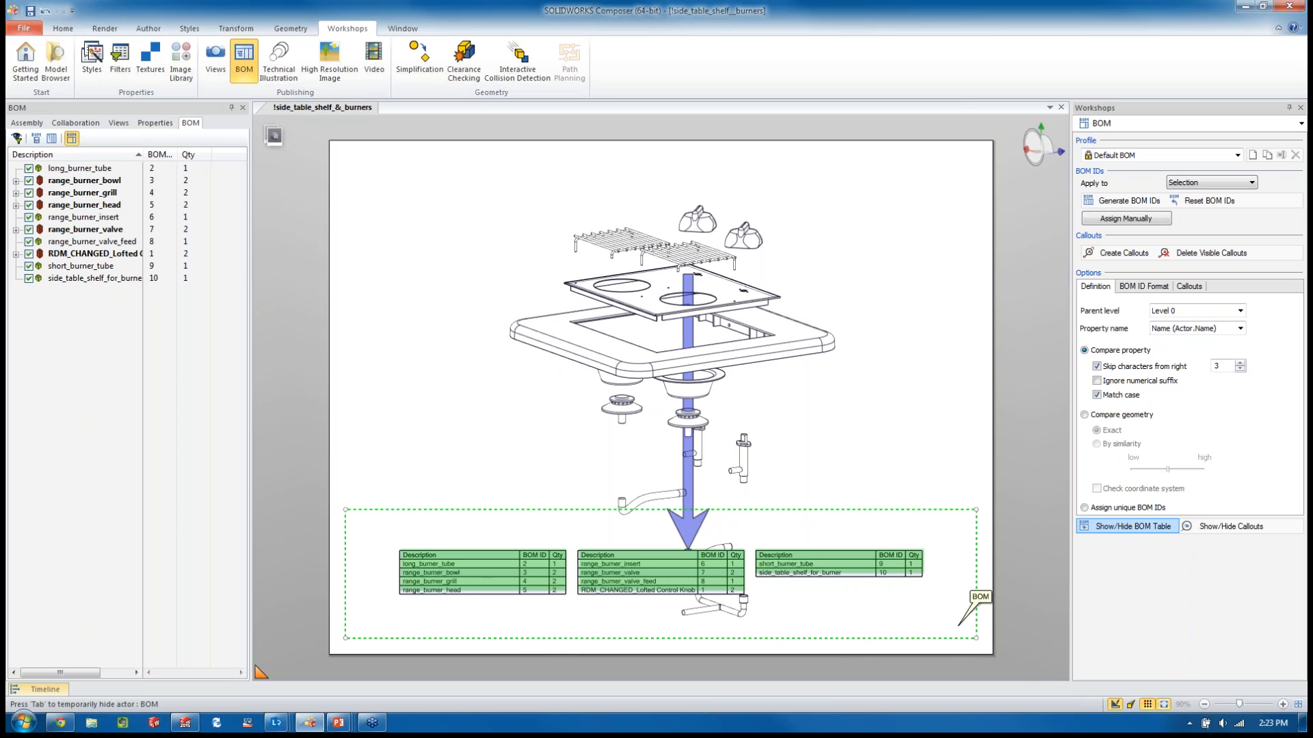
pyautogui.click(958, 623)
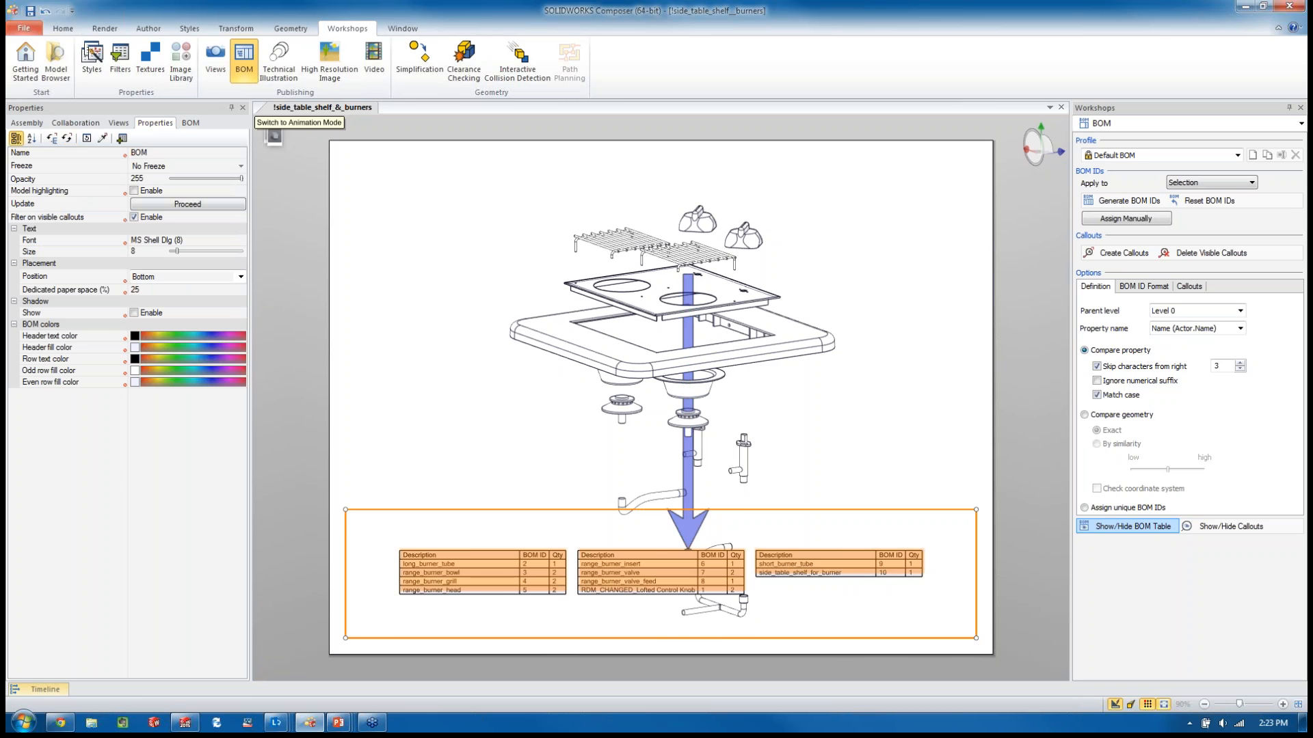
pyautogui.click(240, 277)
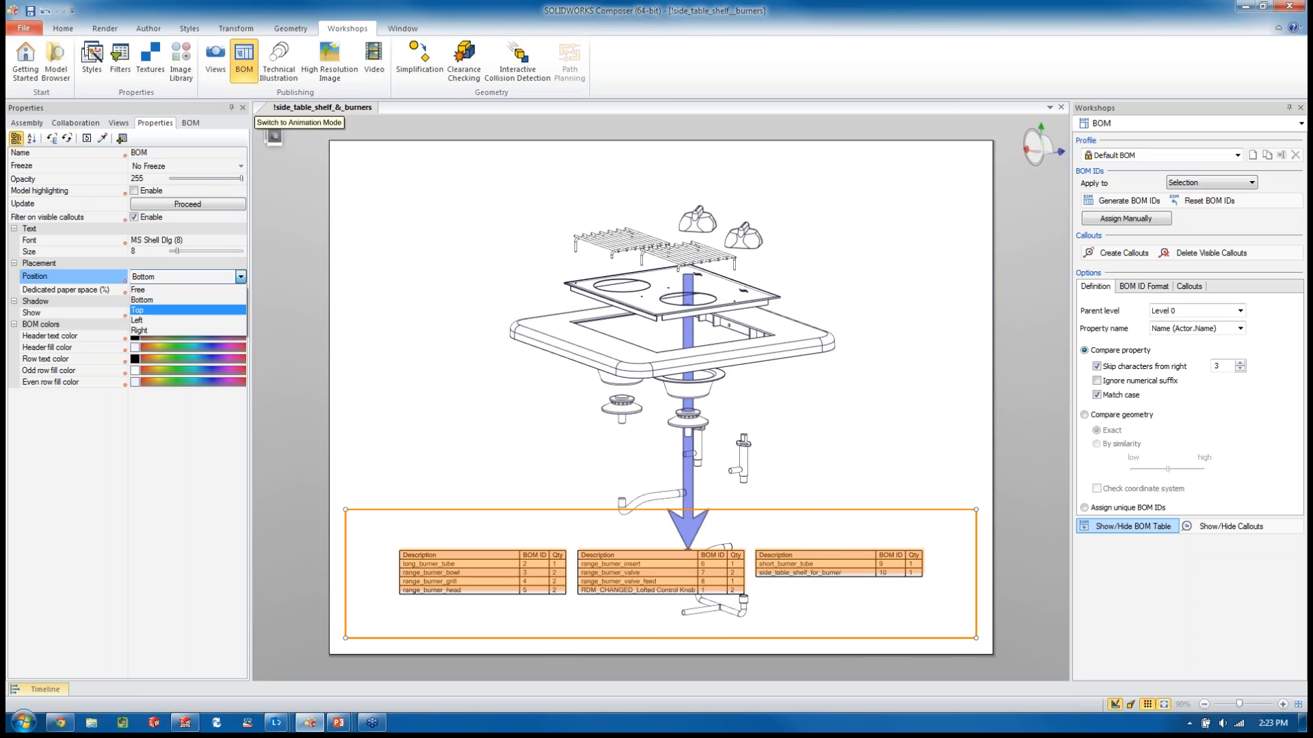
pyautogui.click(184, 320)
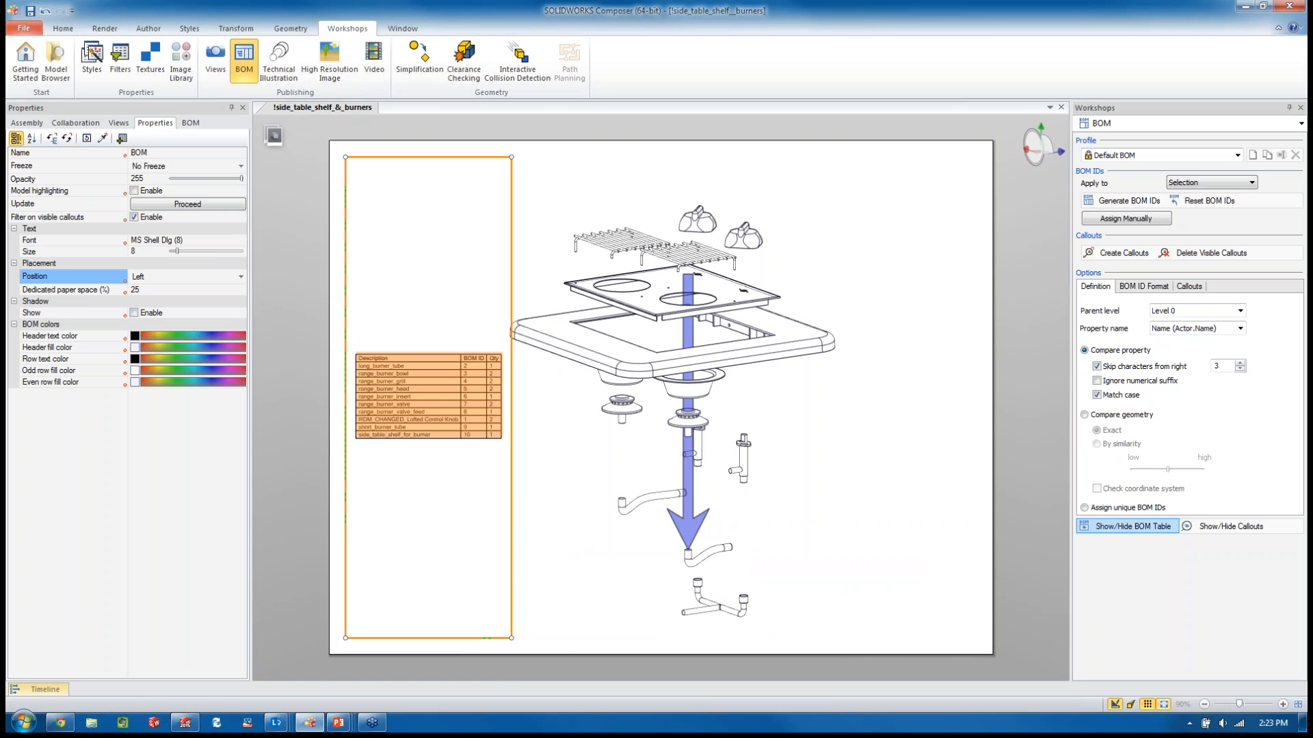
# Step: Set the BOM table's text size to 20 and position to Free, sizing its frame about 91 by 137 at the page's lower-left corner
pyautogui.moveTo(177, 251); pyautogui.dragTo(189, 252)
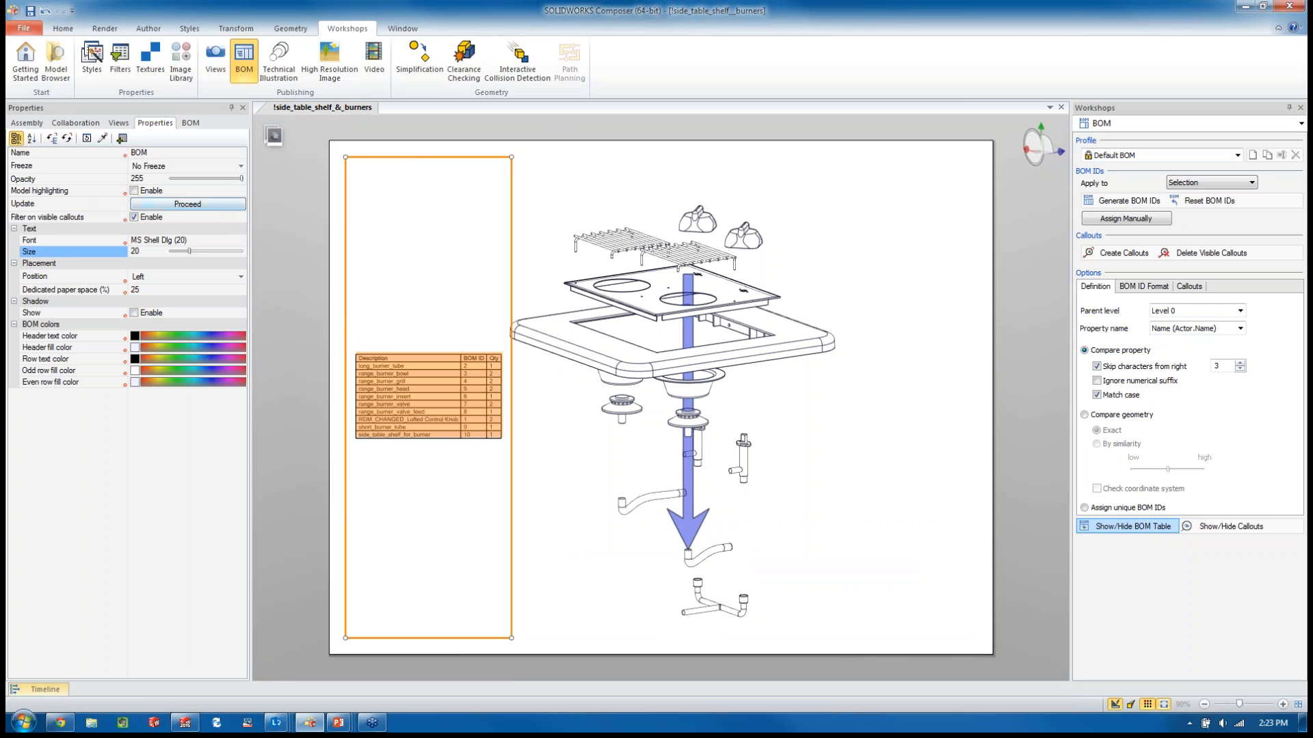
pyautogui.click(186, 277)
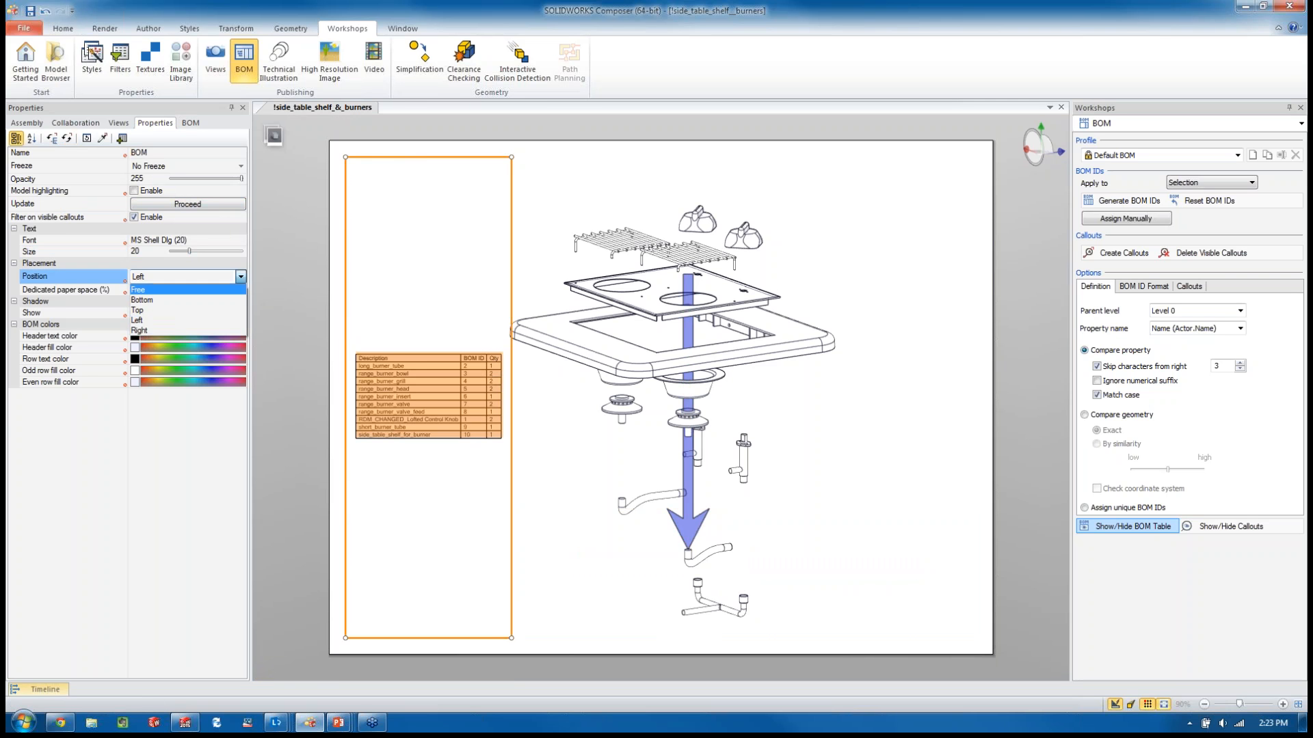
pyautogui.click(185, 289)
pyautogui.moveTo(829, 164); pyautogui.dragTo(568, 315)
pyautogui.click(260, 672)
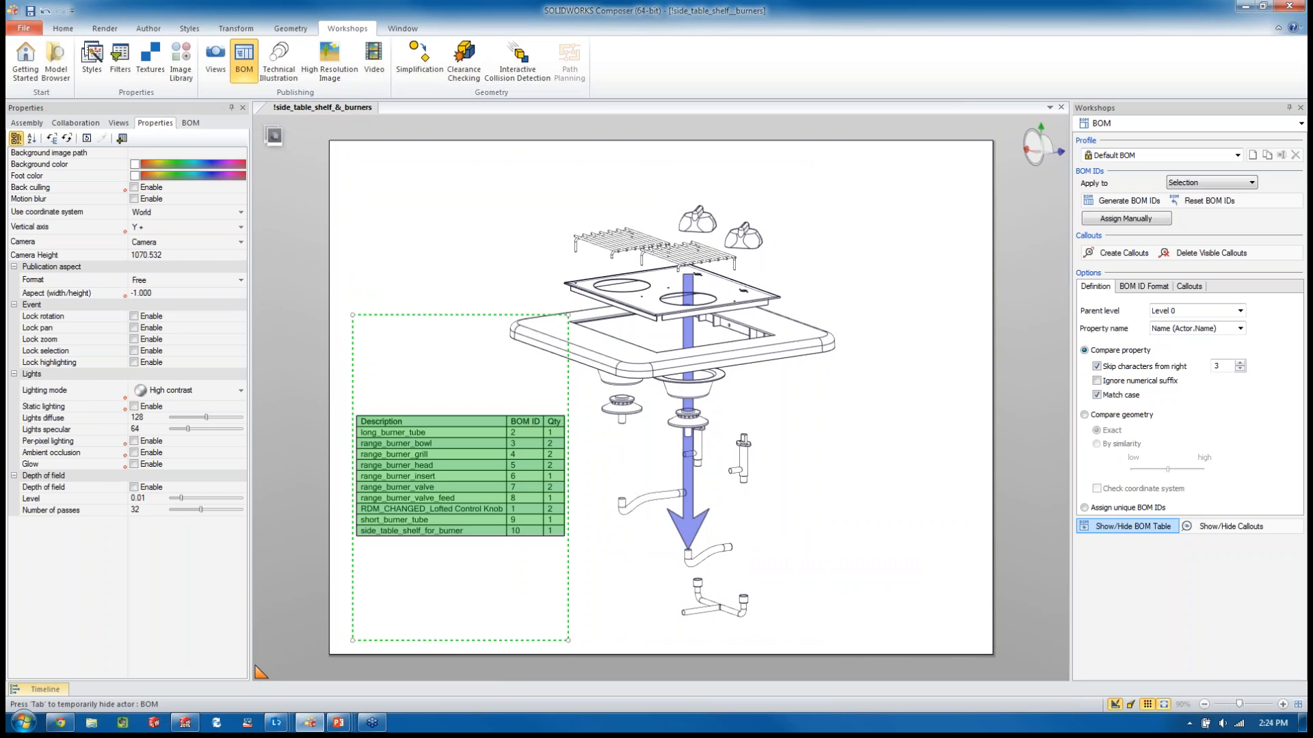
pyautogui.moveTo(454, 476); pyautogui.dragTo(442, 486)
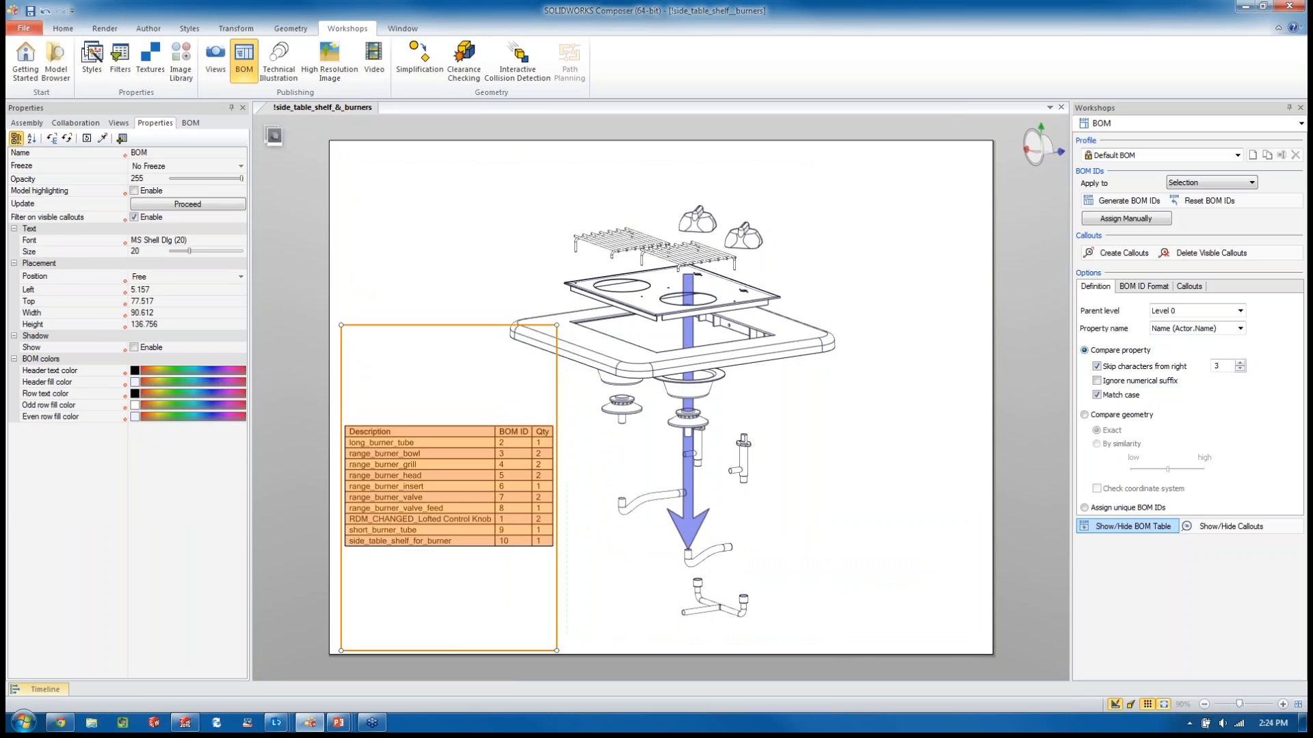
pyautogui.click(261, 672)
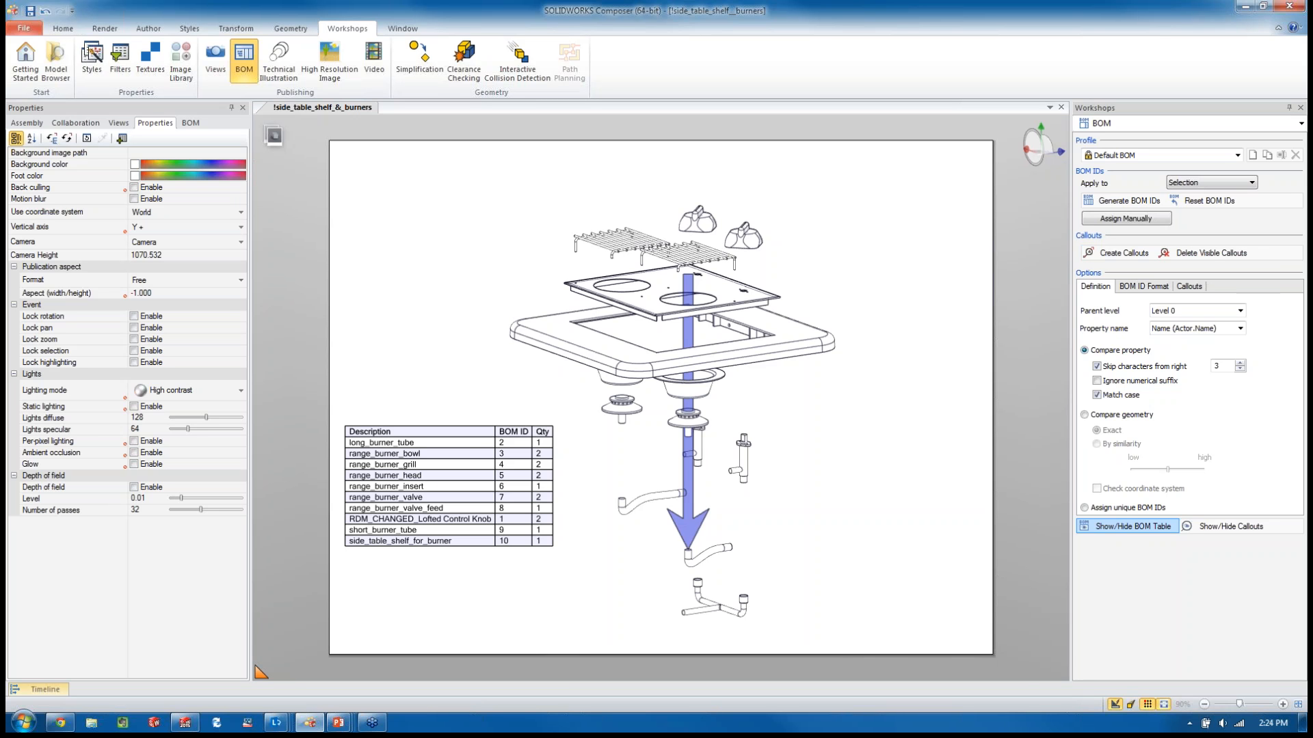
# Step: Create BOM callouts for every part of the side_table_shelf_&_burners assembly
pyautogui.click(26, 123)
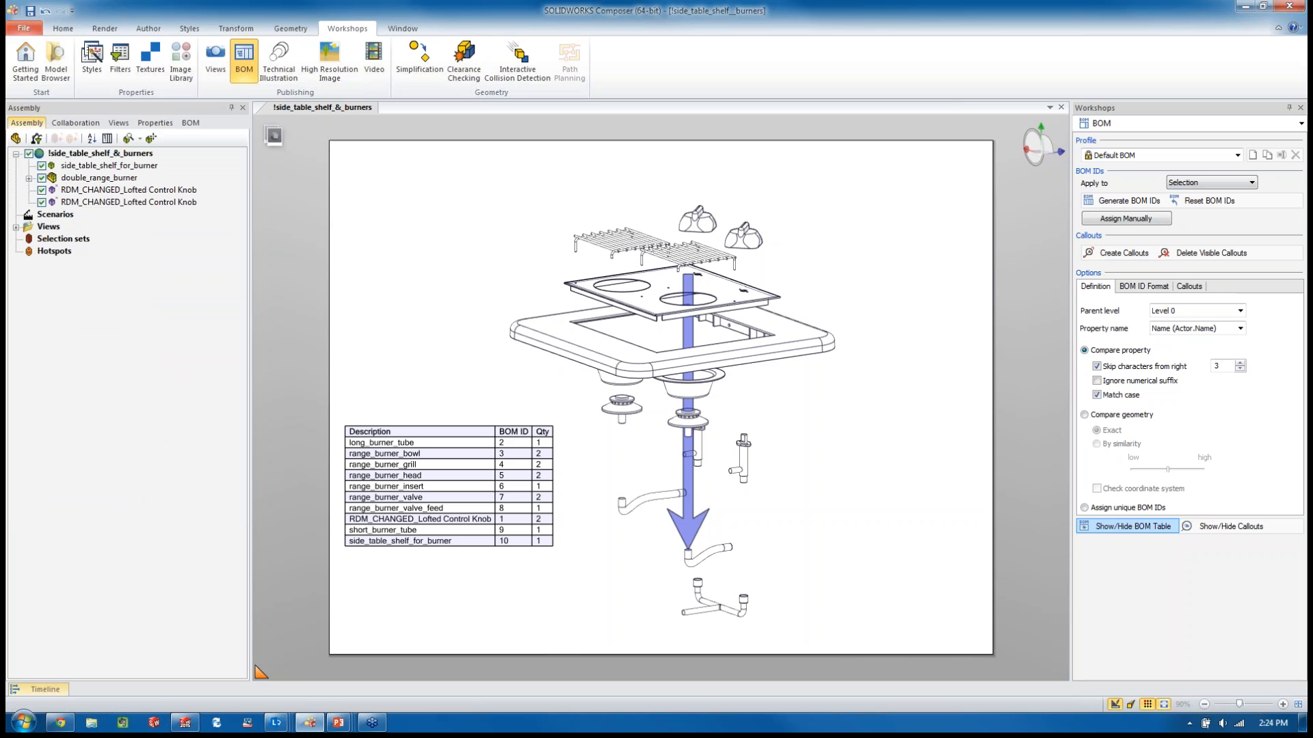
pyautogui.click(100, 154)
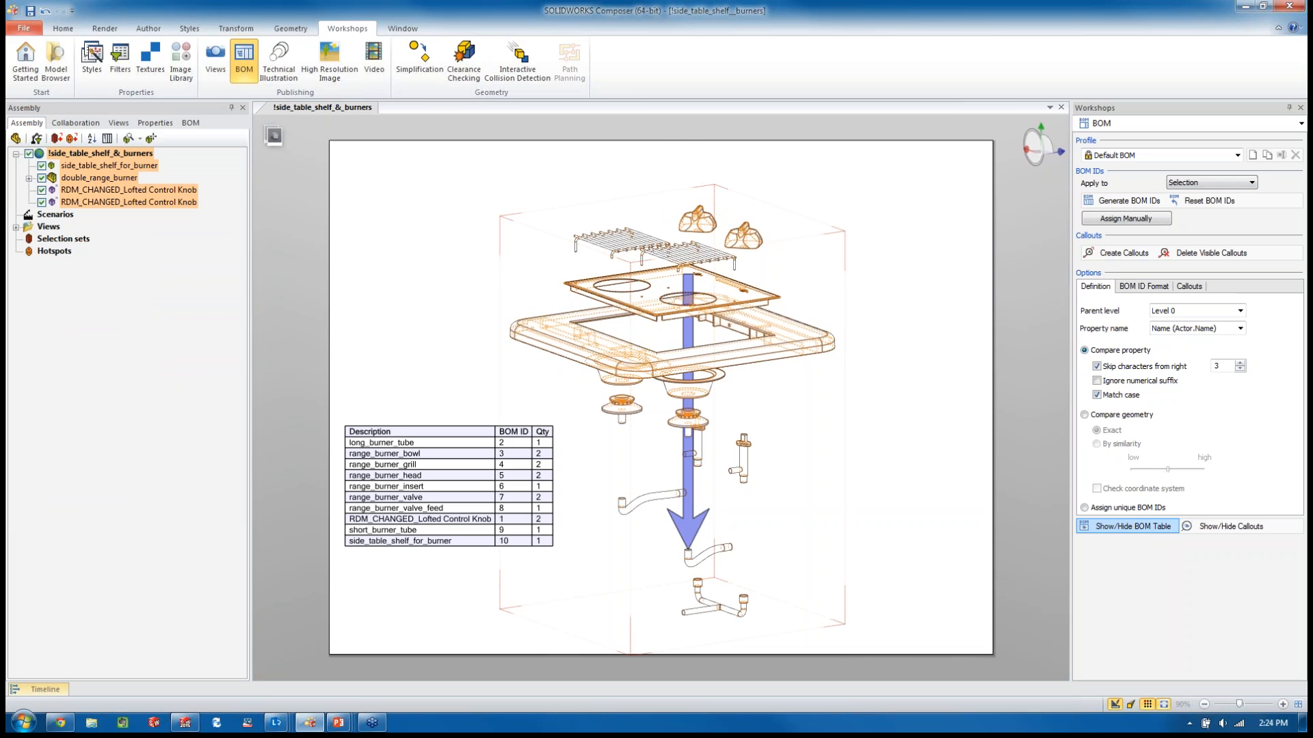
pyautogui.click(1092, 252)
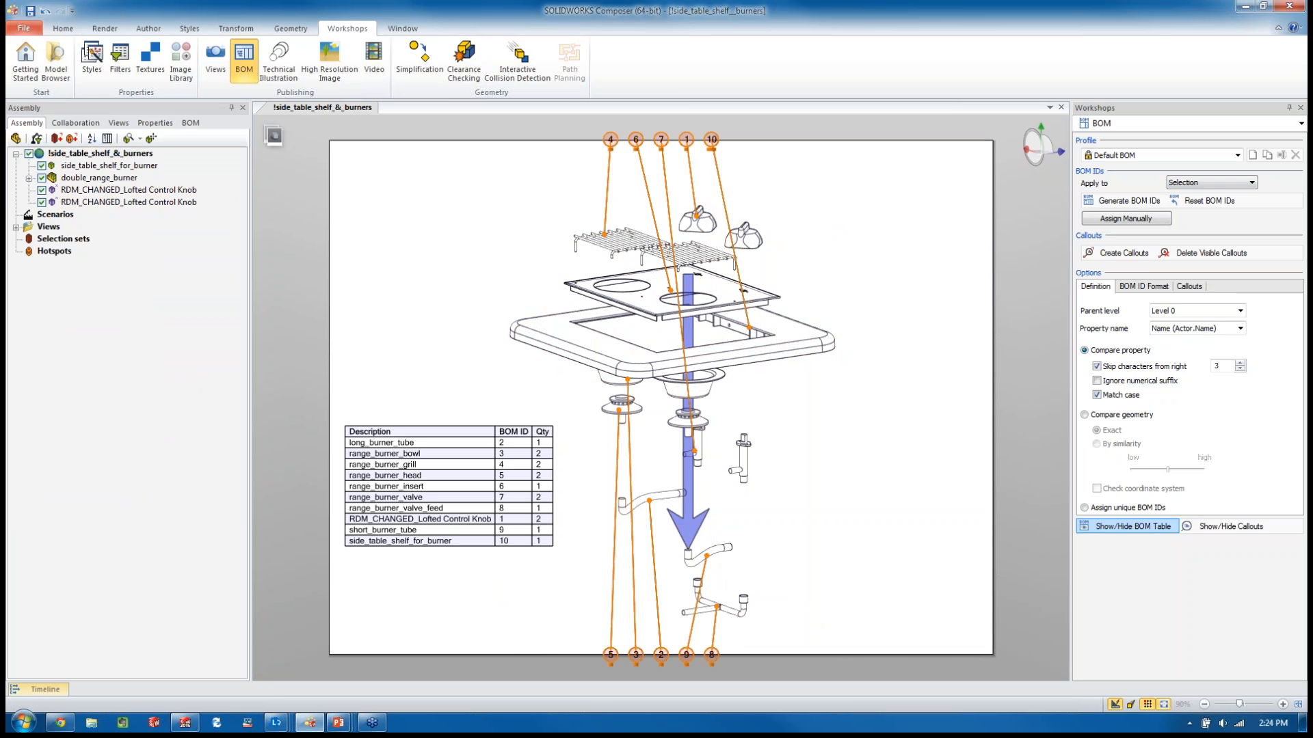
pyautogui.click(889, 438)
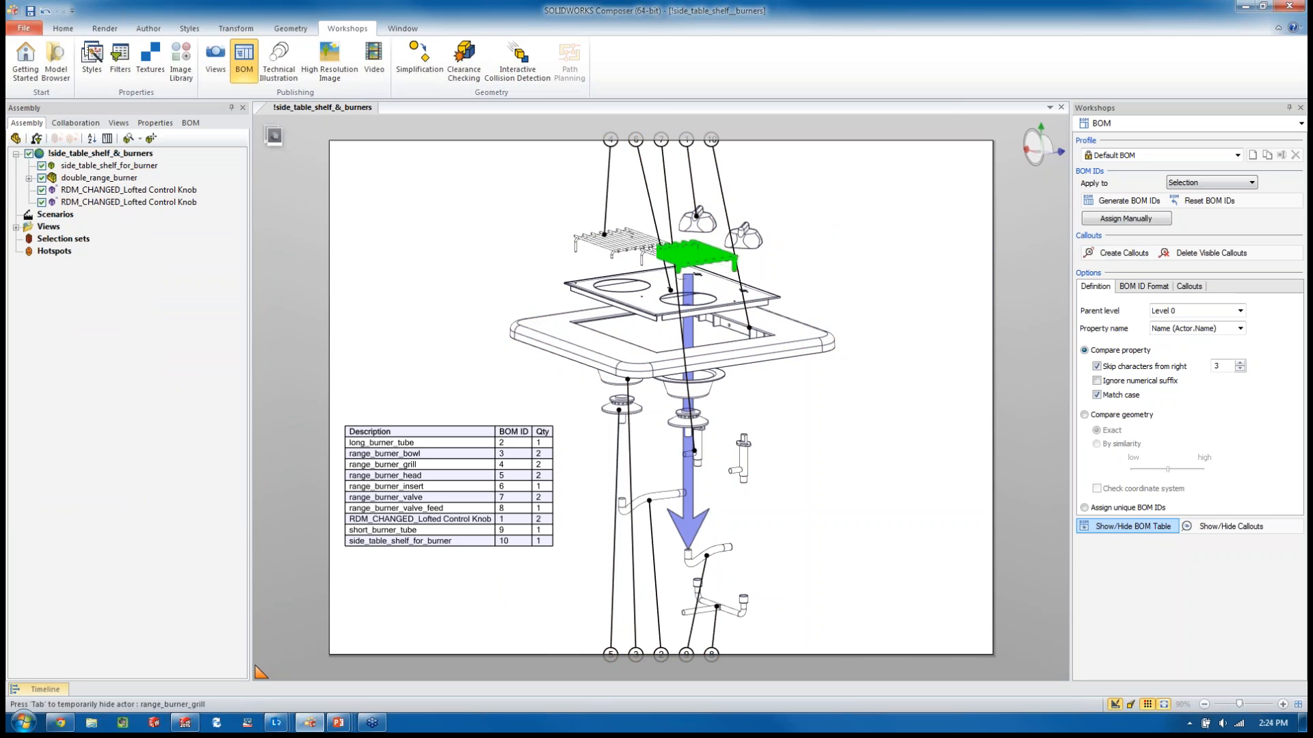
# Step: Select all the BOM callouts above and below the exploded view and set their auto alignment to Perimetric
pyautogui.click(610, 140)
pyautogui.click(520, 191)
pyautogui.moveTo(560, 118); pyautogui.dragTo(743, 166)
pyautogui.keyDown('ctrl'); pyautogui.moveTo(757, 644); pyautogui.dragTo(578, 627); pyautogui.keyUp('ctrl')
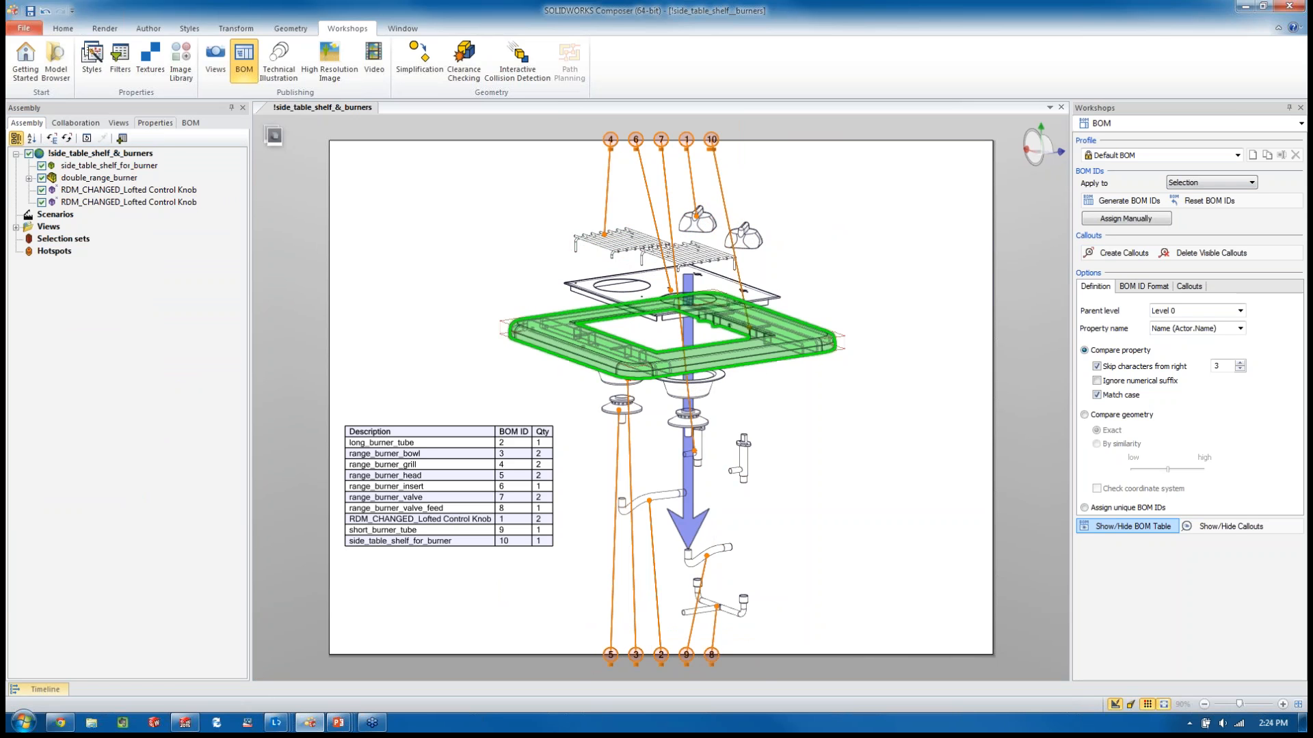
pyautogui.click(155, 123)
pyautogui.click(240, 192)
pyautogui.click(164, 205)
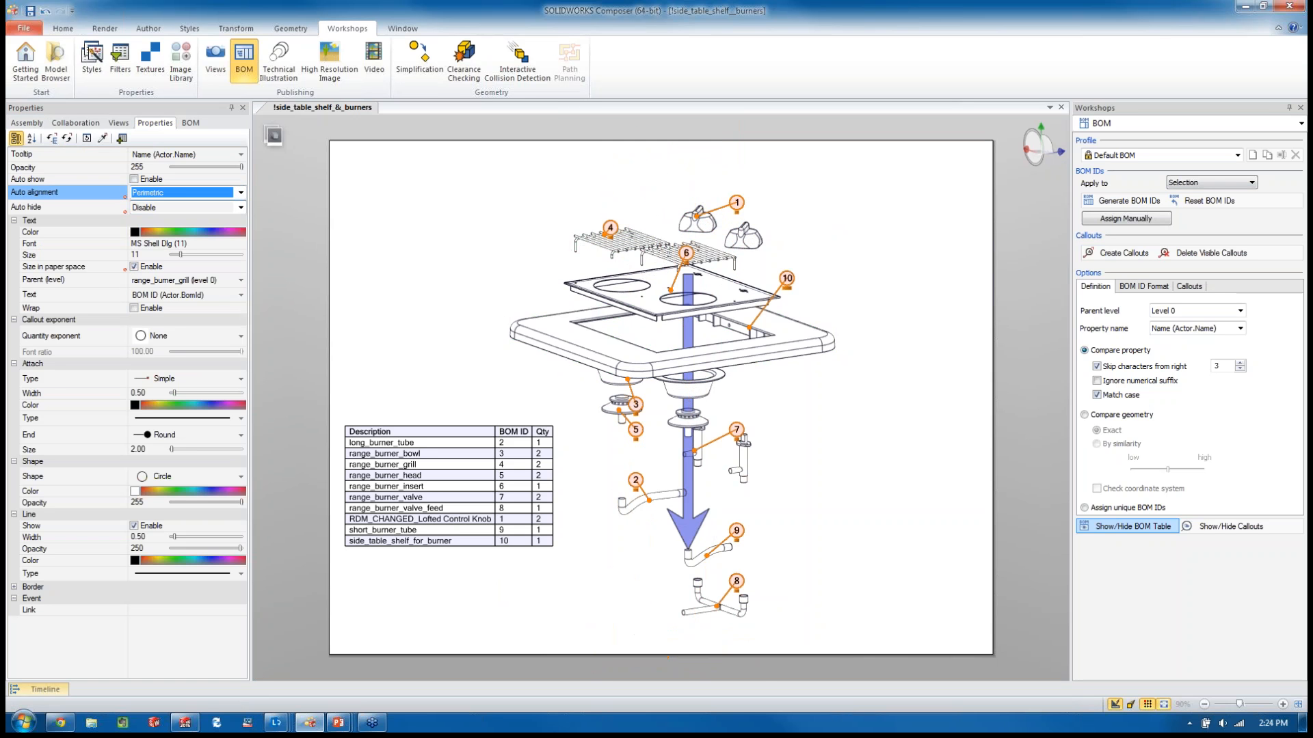
# Step: Try the Bottom and Right auto alignments on the selected callouts
pyautogui.click(241, 193)
pyautogui.click(164, 236)
pyautogui.click(240, 192)
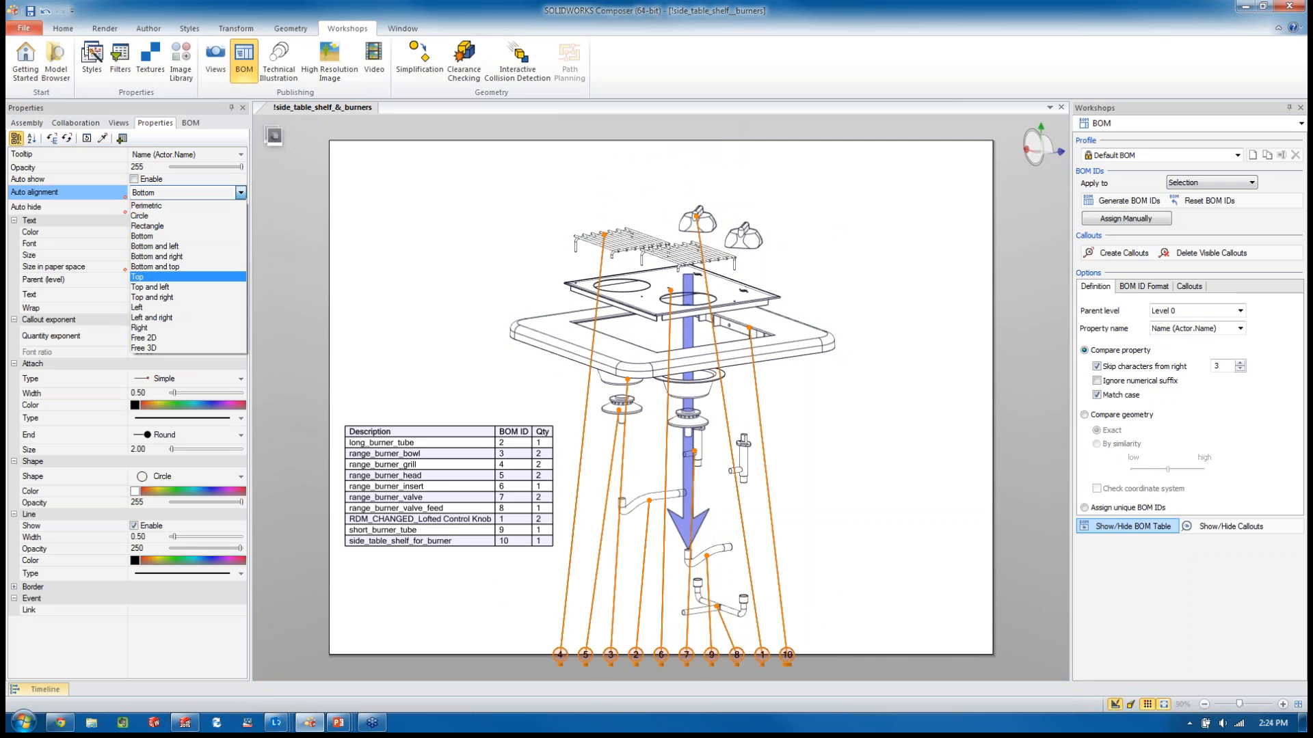
pyautogui.click(144, 328)
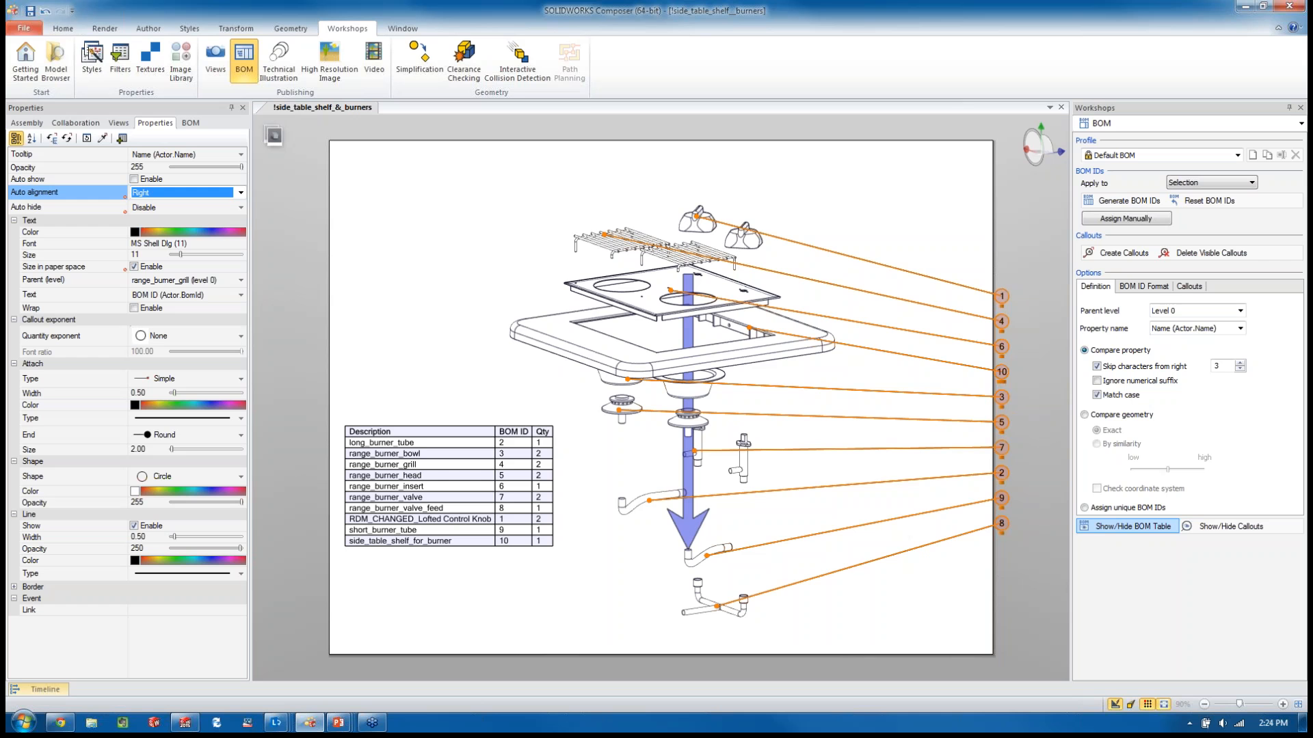
# Step: Set the auto alignment of the selected callouts to Circle and deselect them
pyautogui.click(241, 193)
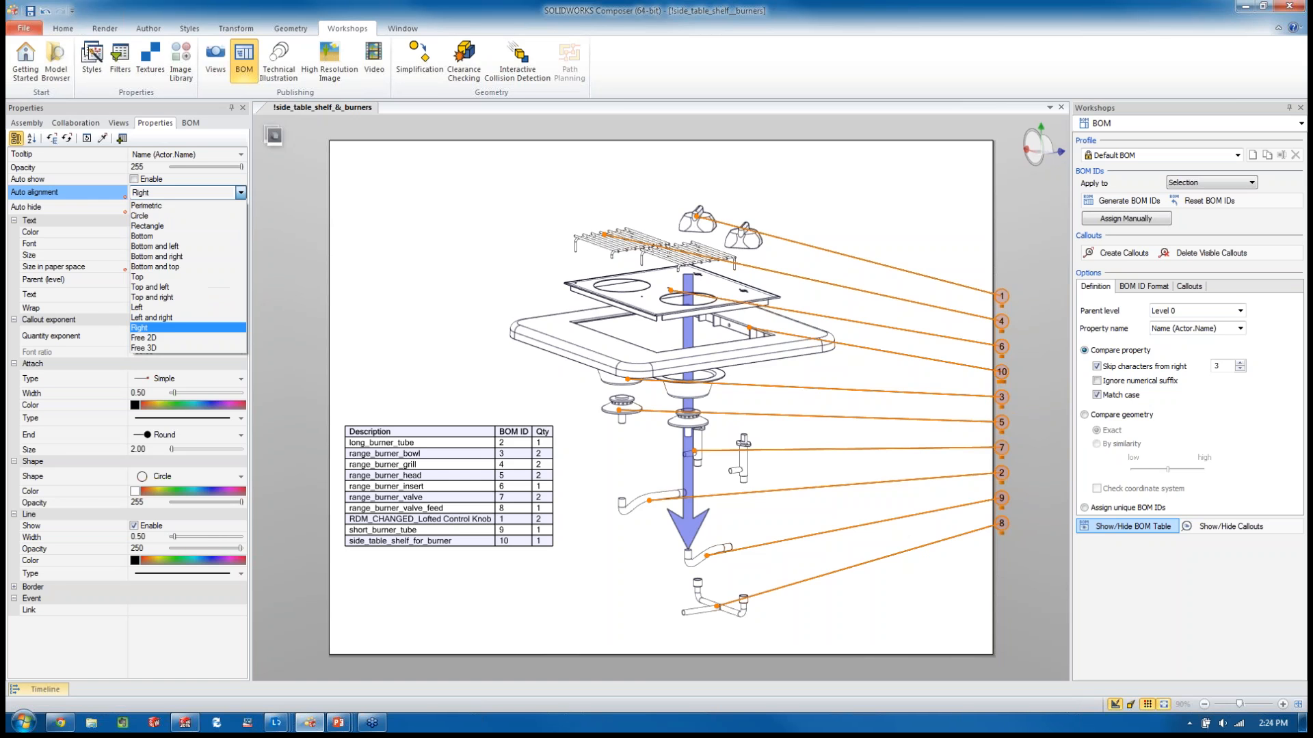
pyautogui.click(143, 216)
pyautogui.click(952, 415)
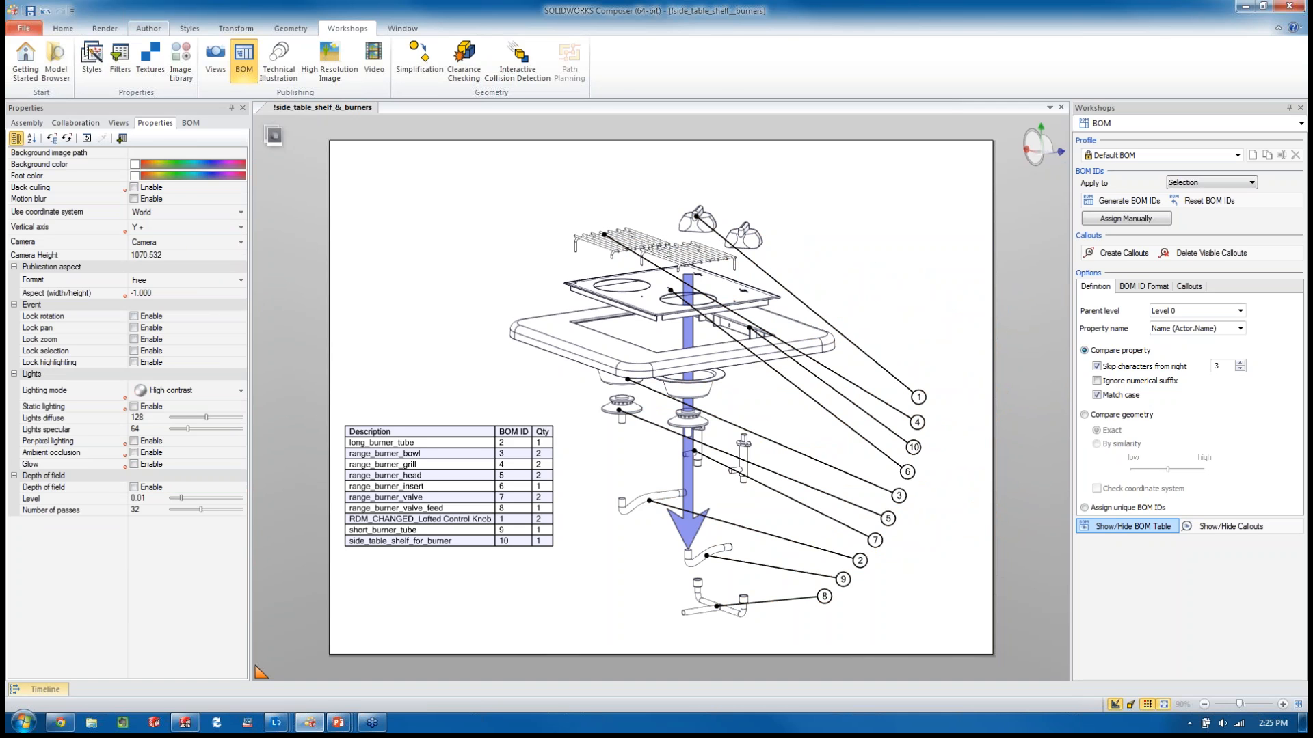
# Step: Draw a diagonal magnetic line about 100 mm long on the page, up and to the left of the exploded parts
pyautogui.click(148, 28)
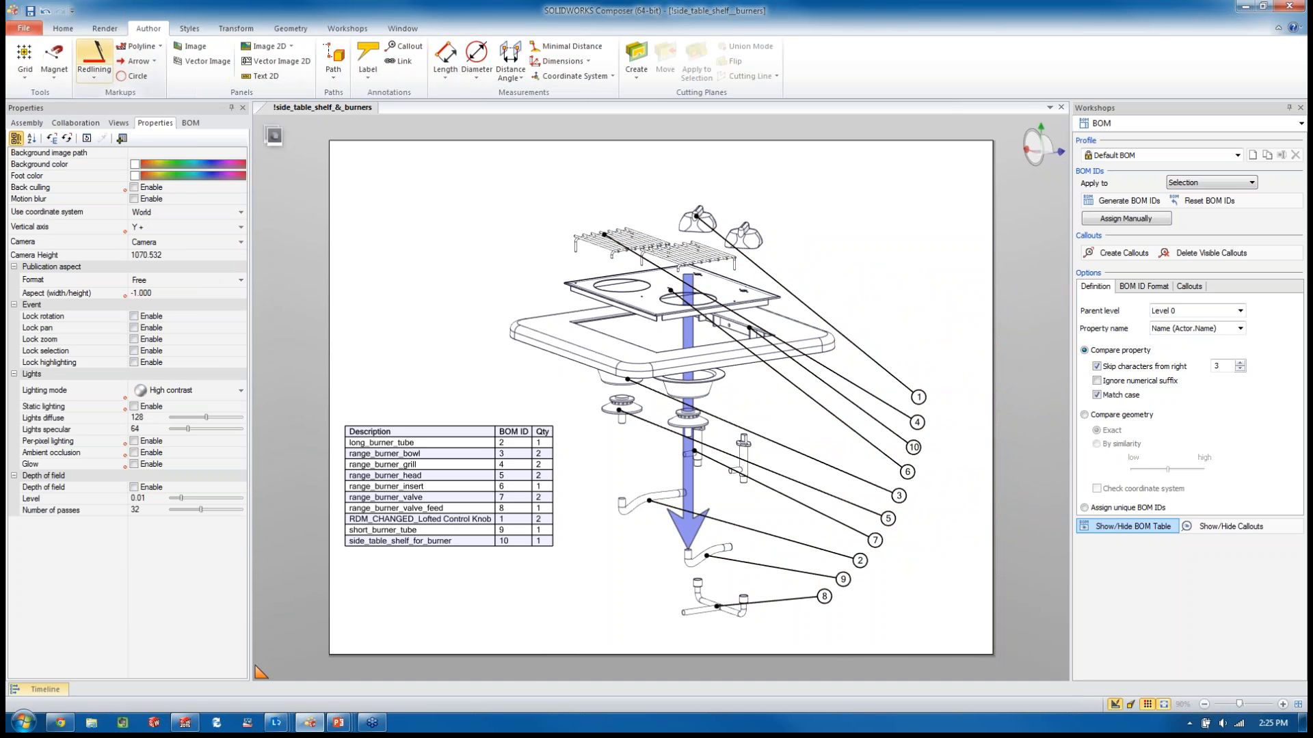
pyautogui.click(54, 58)
pyautogui.click(368, 322)
pyautogui.click(551, 170)
pyautogui.press('Escape')
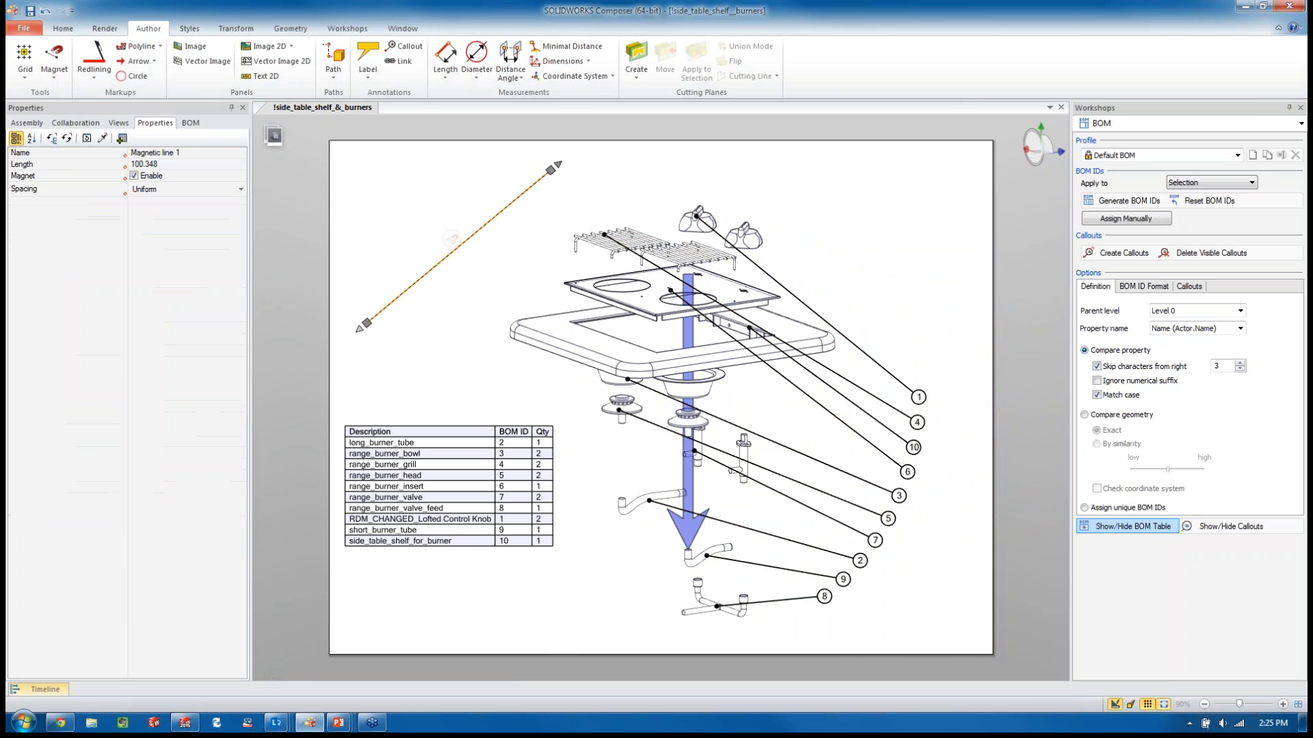
pyautogui.press('Escape')
# Step: Attach callouts 1, 4, 6 and 3 to the magnetic line and place callout 10 to the right of the shelf
pyautogui.moveTo(918, 397); pyautogui.dragTo(461, 247)
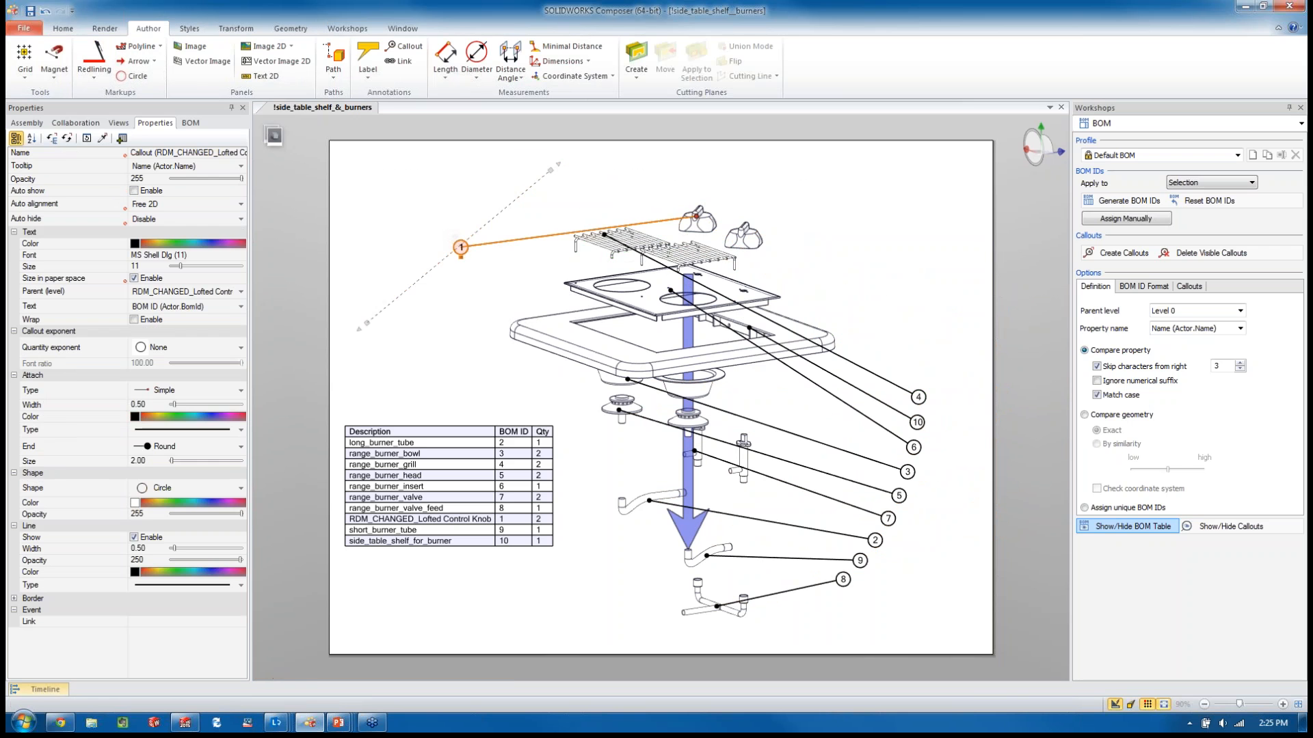
pyautogui.moveTo(918, 397); pyautogui.dragTo(430, 272)
pyautogui.moveTo(918, 398); pyautogui.dragTo(415, 286)
pyautogui.moveTo(918, 398); pyautogui.dragTo(875, 286)
pyautogui.moveTo(921, 397); pyautogui.dragTo(406, 292)
pyautogui.press('Escape')
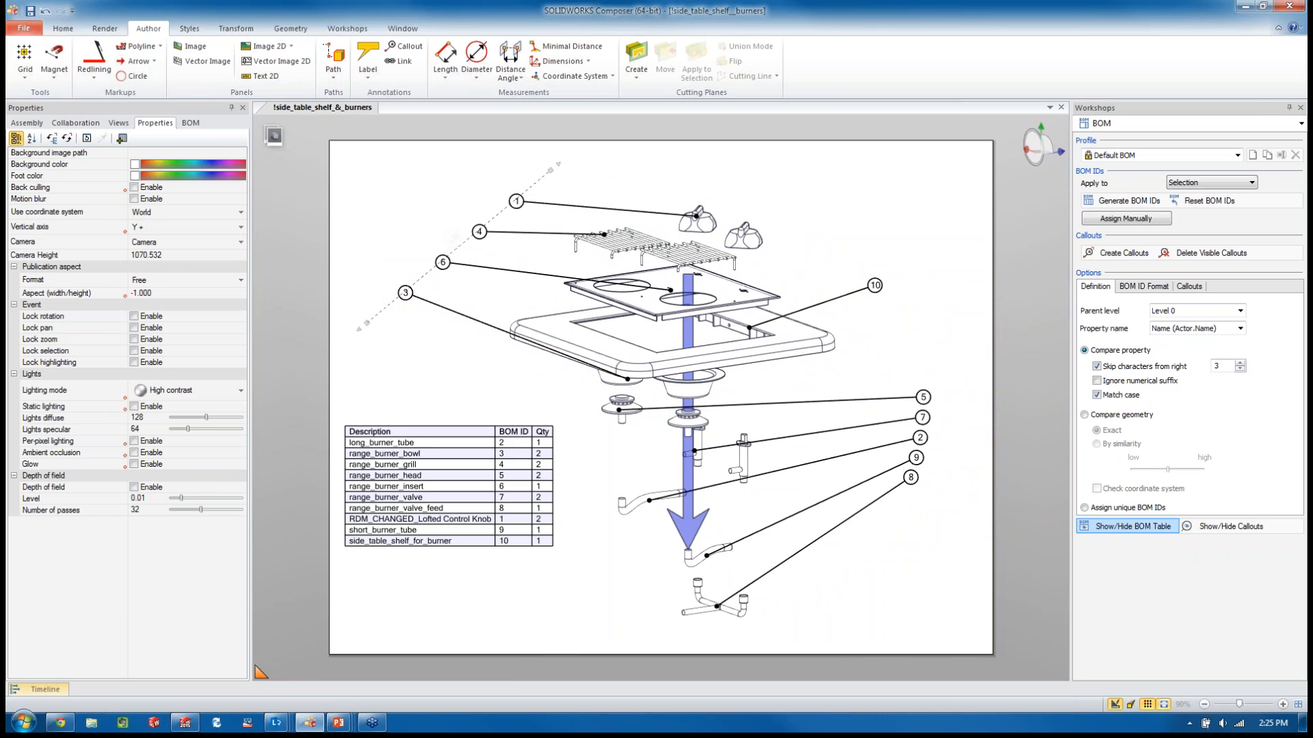
# Step: Spread callouts 7, 2, 9 and 8 down the right side of the exploded view beside their parts and nudge callout 10
pyautogui.moveTo(910, 477)
pyautogui.mouseDown()
pyautogui.moveTo(903, 544)
pyautogui.moveTo(915, 490)
pyautogui.mouseUp()
pyautogui.moveTo(919, 438)
pyautogui.mouseDown()
pyautogui.moveTo(918, 460)
pyautogui.moveTo(931, 435)
pyautogui.mouseUp()
pyautogui.press('Escape')
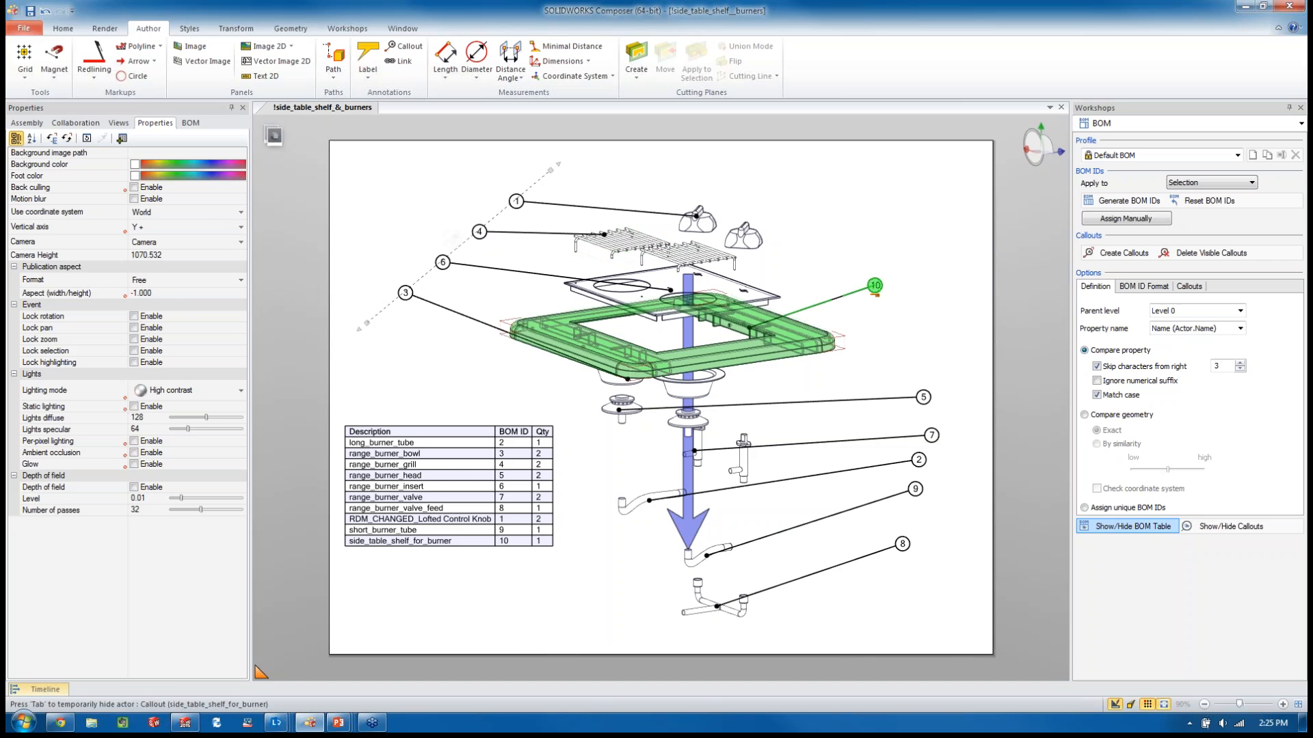
pyautogui.click(873, 288)
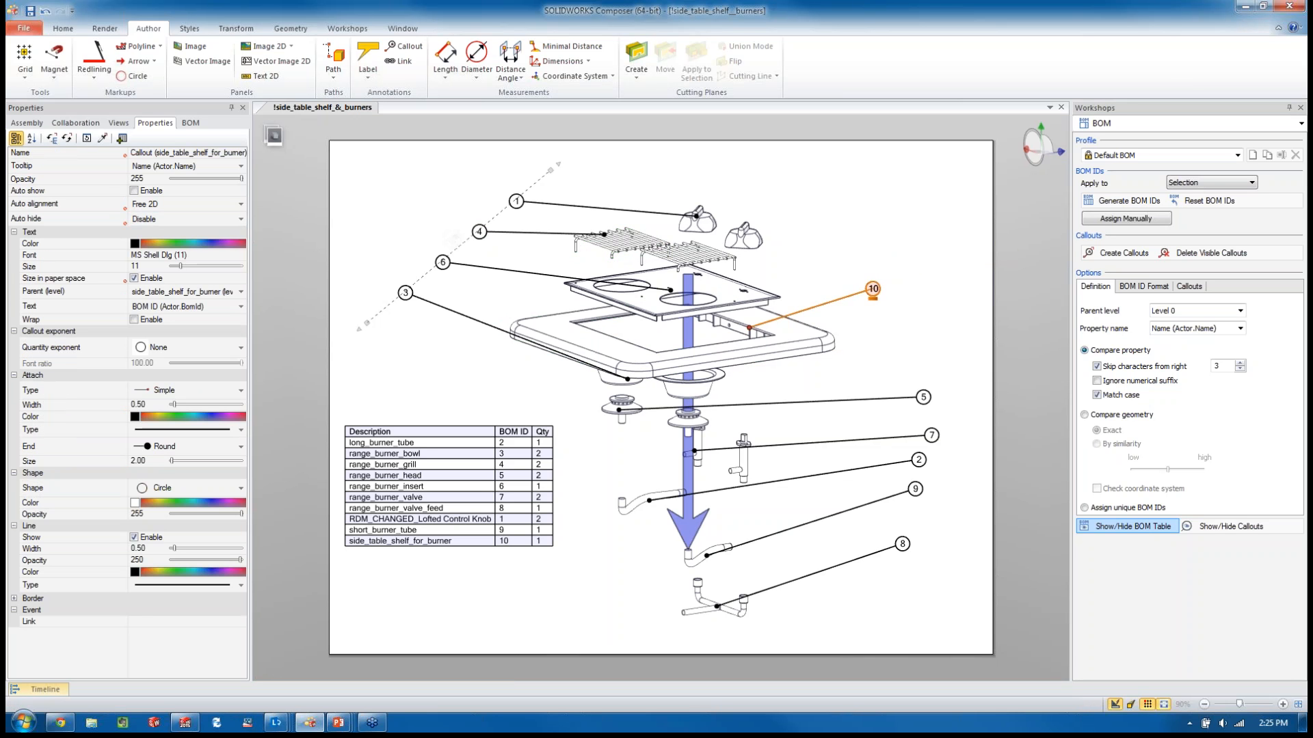
# Step: Set callout 10's text color to red and its attach type to Gradient tooltip, and deselect it
pyautogui.click(135, 243)
pyautogui.click(174, 281)
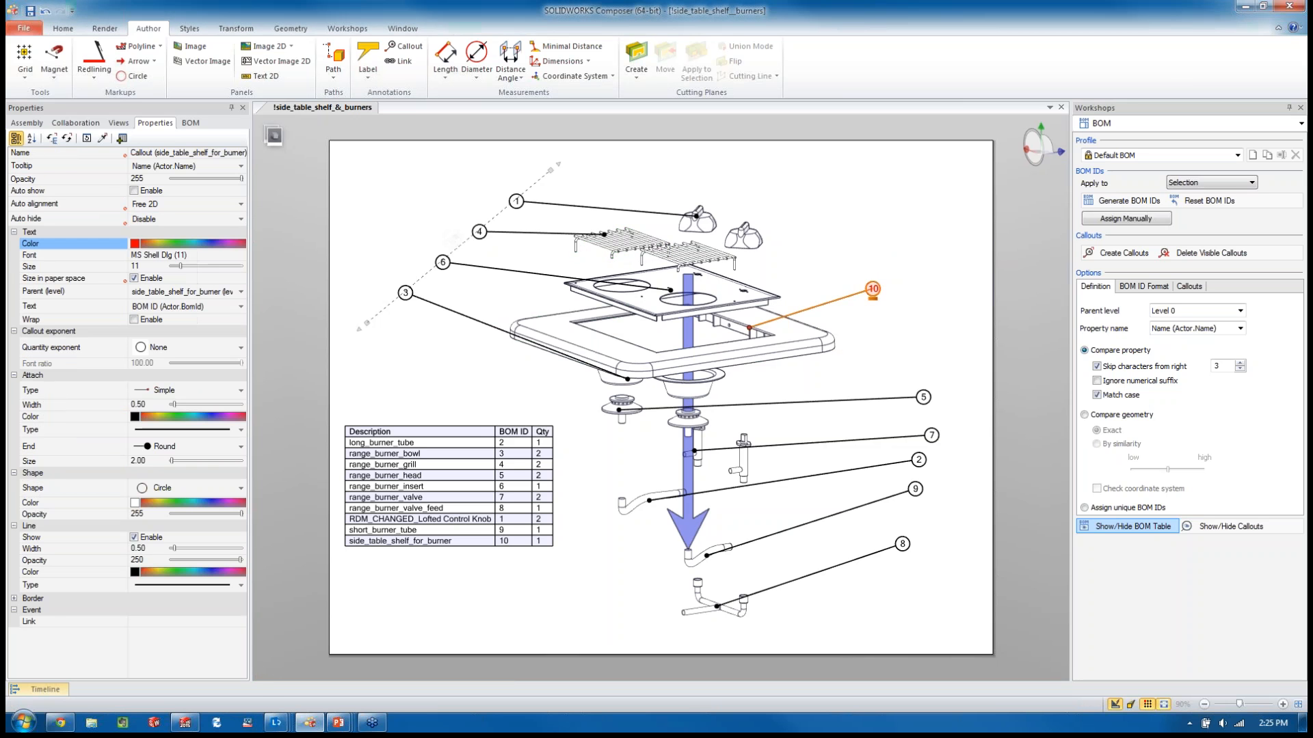
pyautogui.click(888, 335)
pyautogui.click(872, 289)
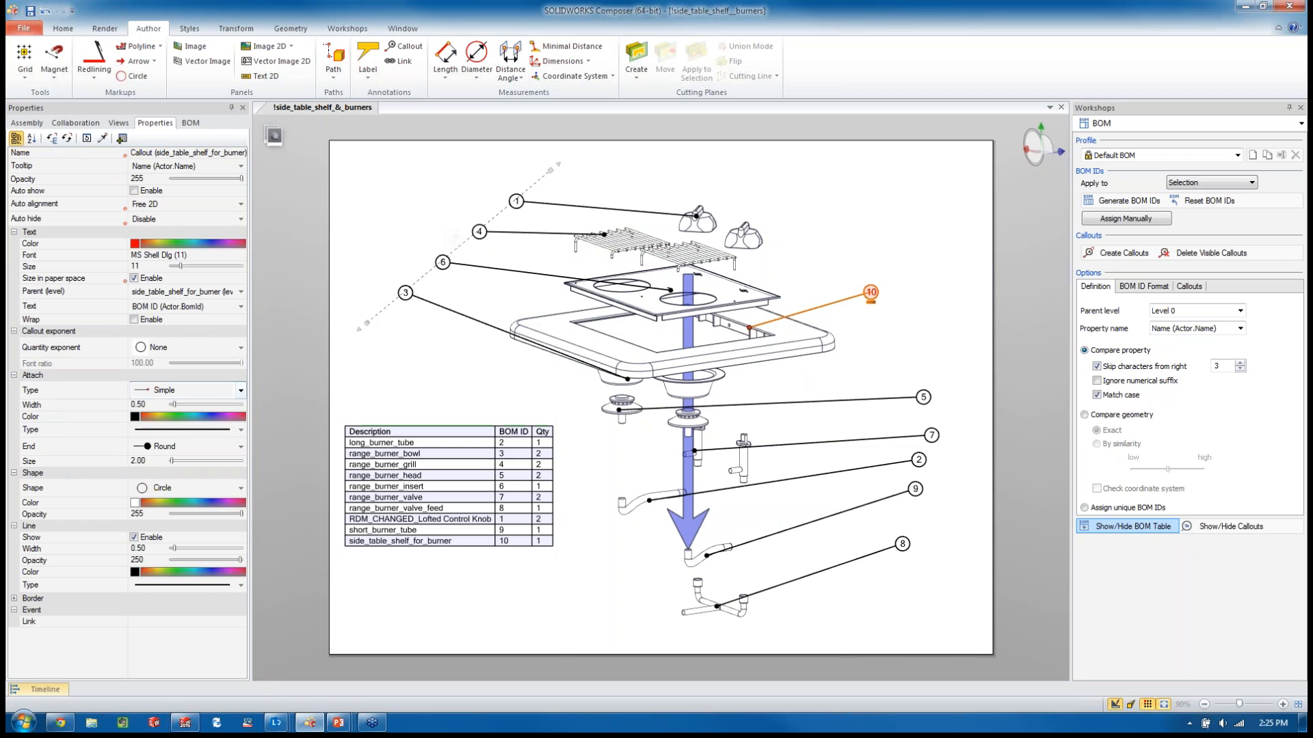
pyautogui.click(241, 390)
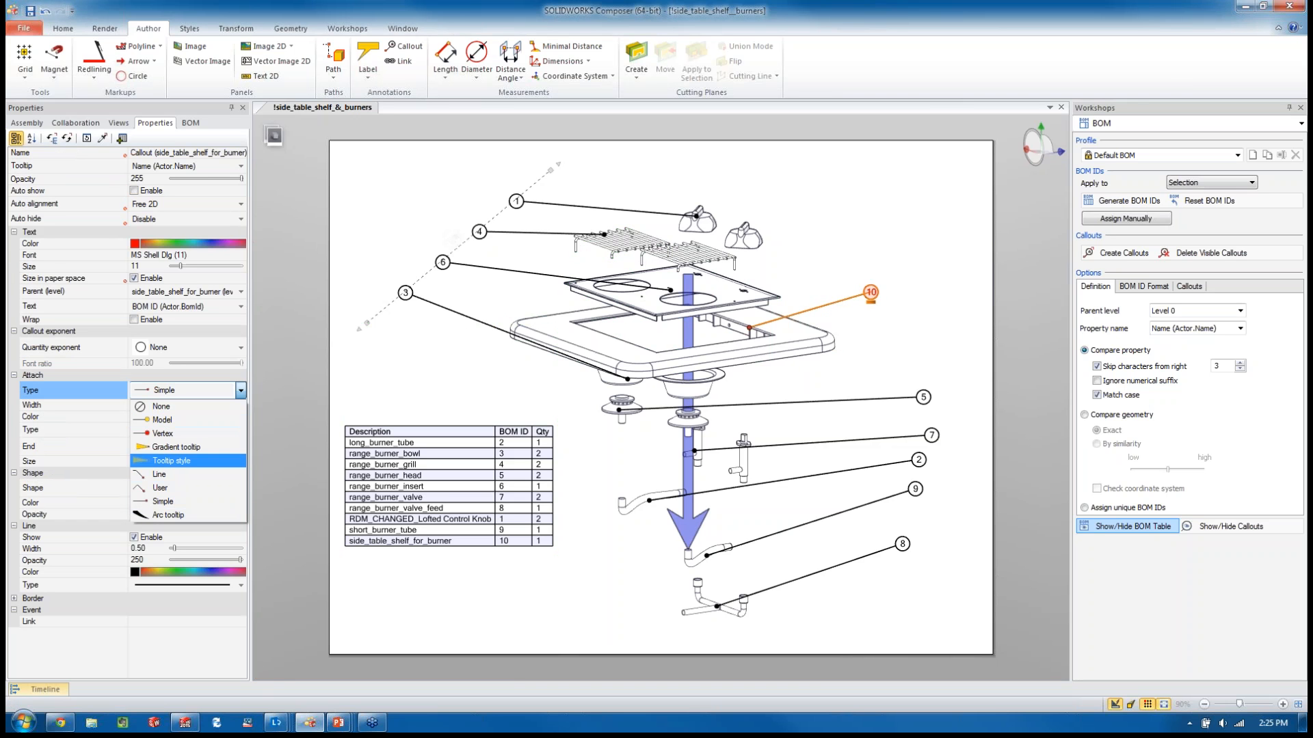
pyautogui.click(177, 446)
pyautogui.press('Escape')
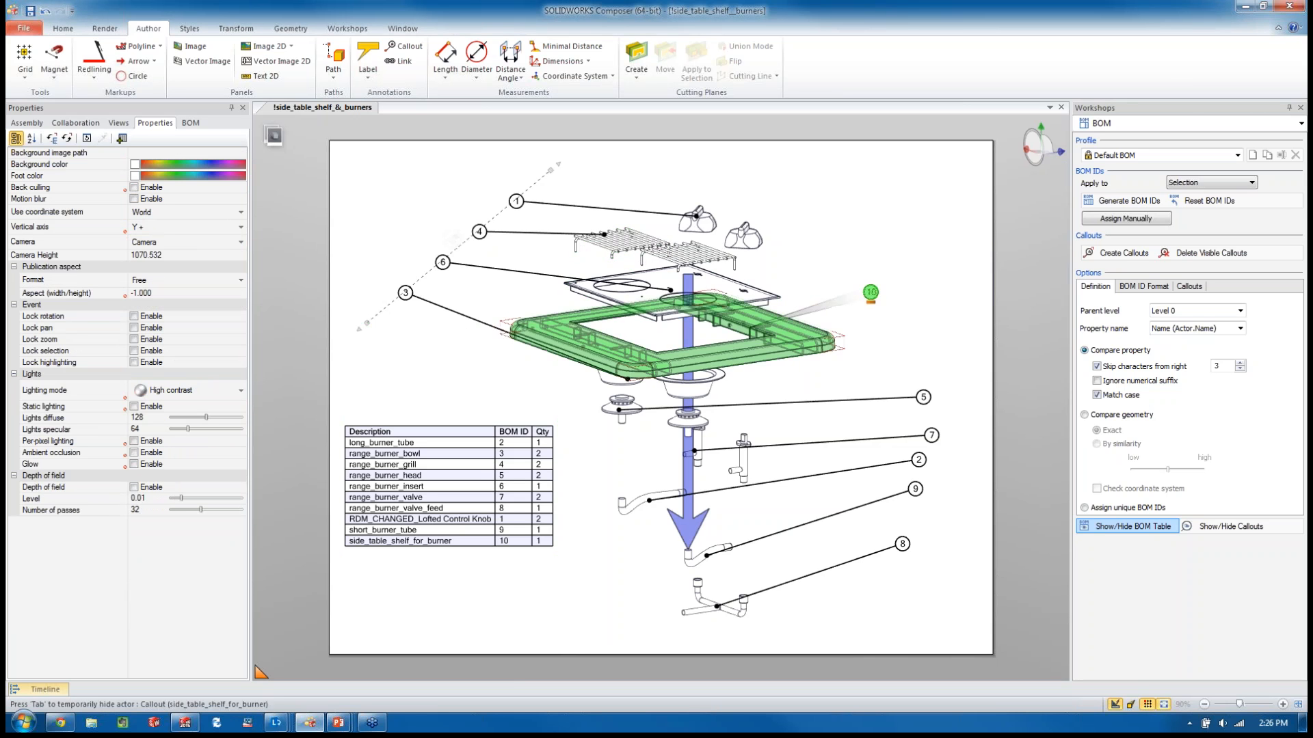
# Step: Save the formatting of callout 10 as a new quick style named nuumber10
pyautogui.click(871, 292)
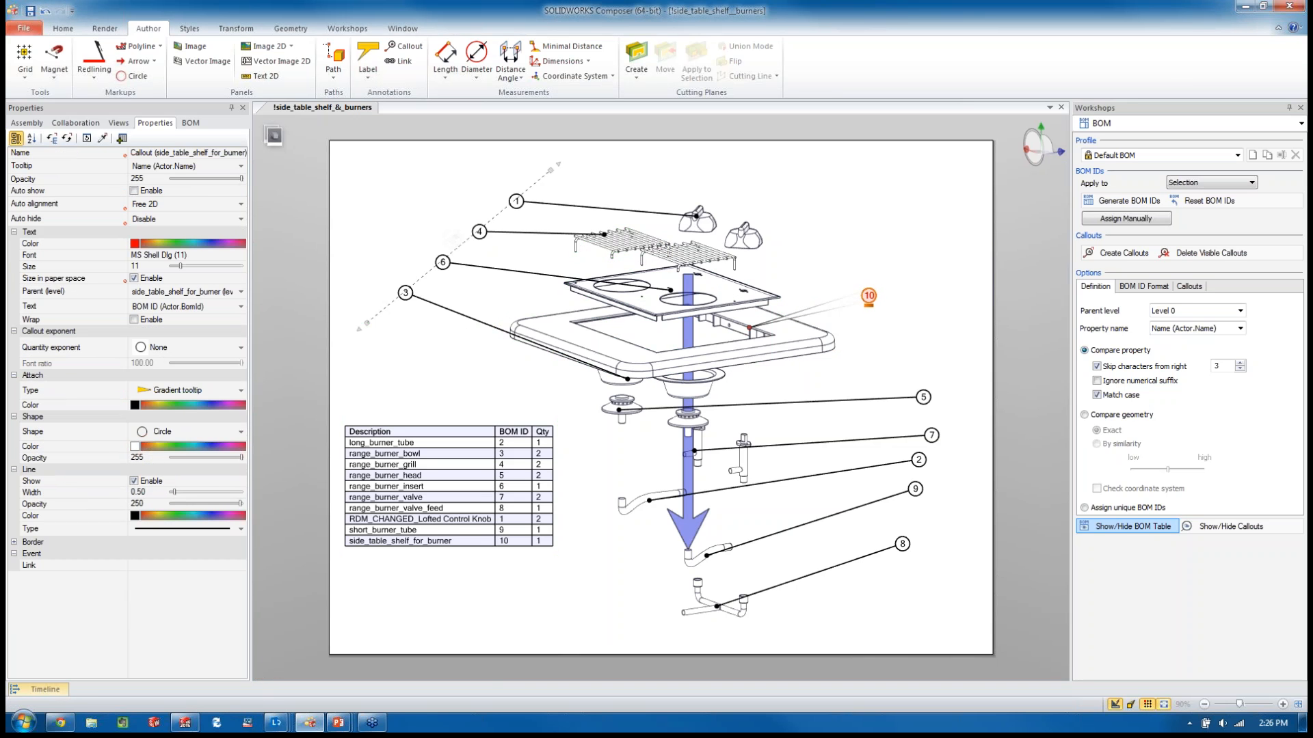
pyautogui.click(189, 29)
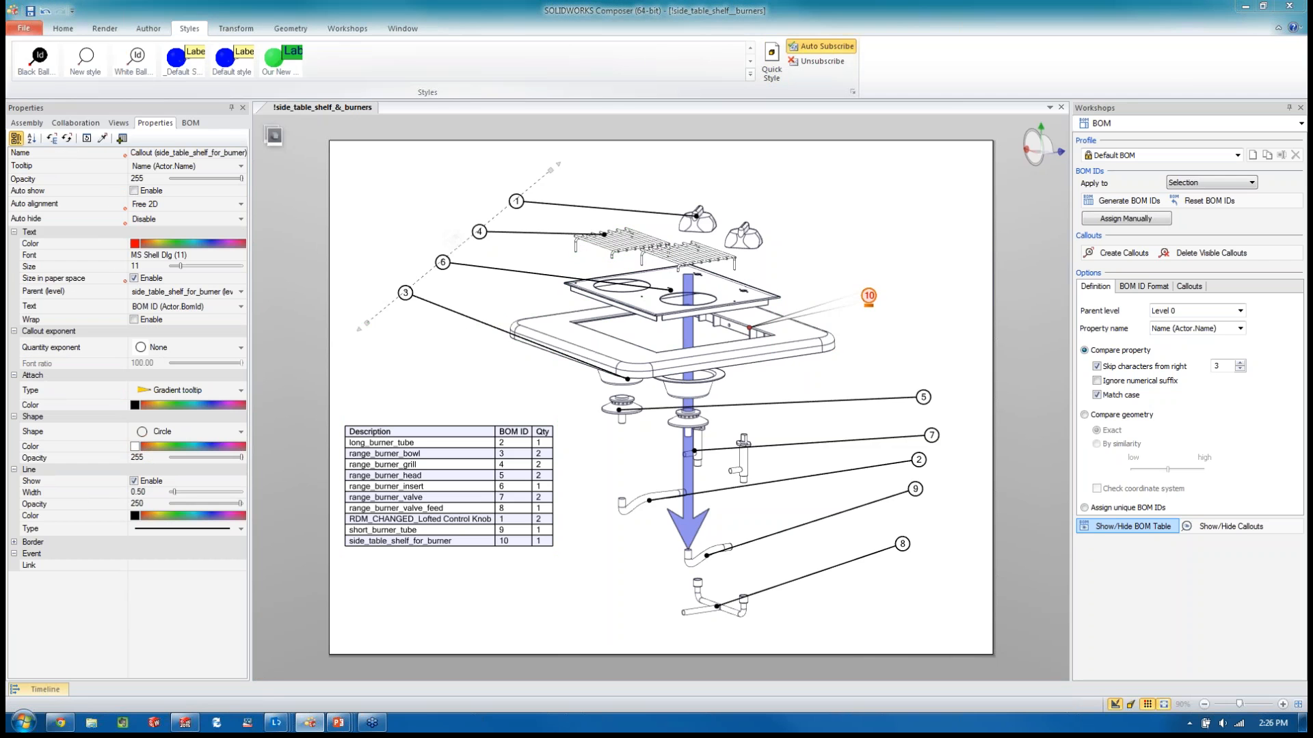
pyautogui.click(771, 63)
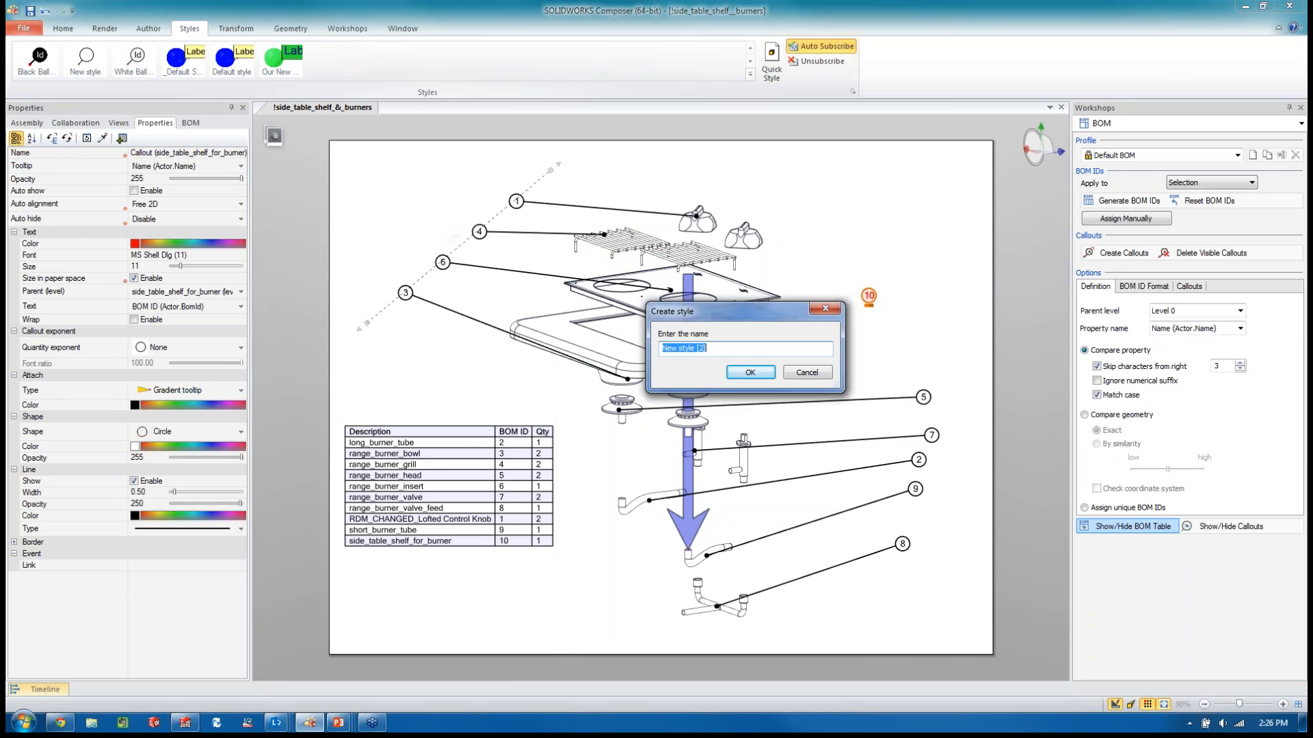
pyautogui.write('nuumber 10')
pyautogui.click(750, 371)
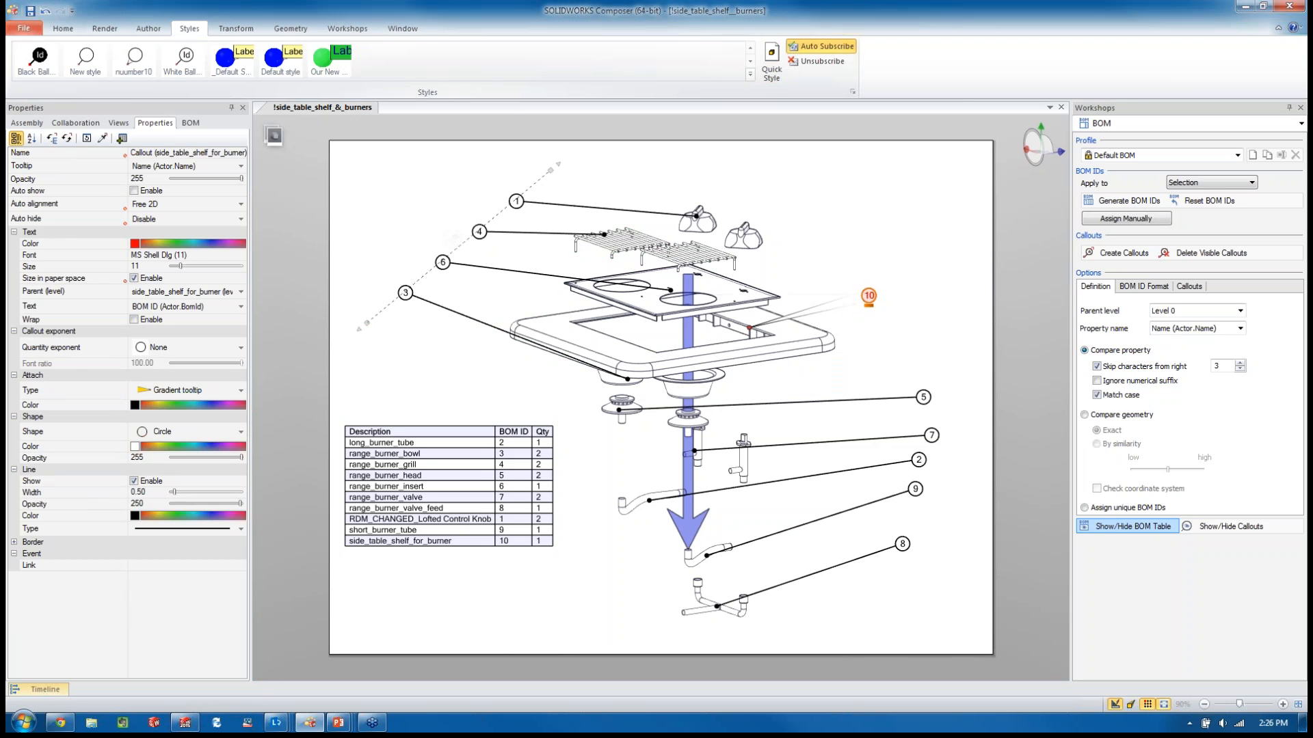
# Step: Apply the nuumber10 style to callout 5 and to callouts 7, 2, 9 and 8, and clear the selection
pyautogui.click(922, 396)
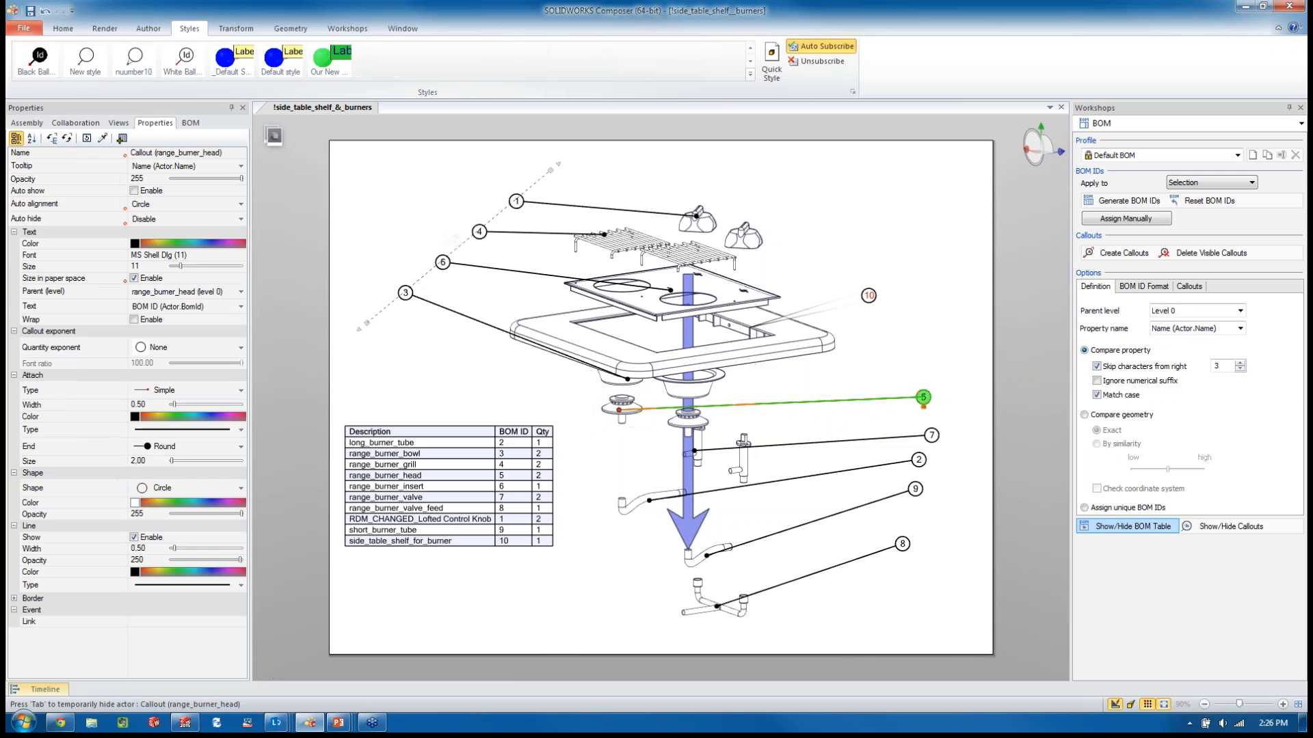
pyautogui.click(134, 58)
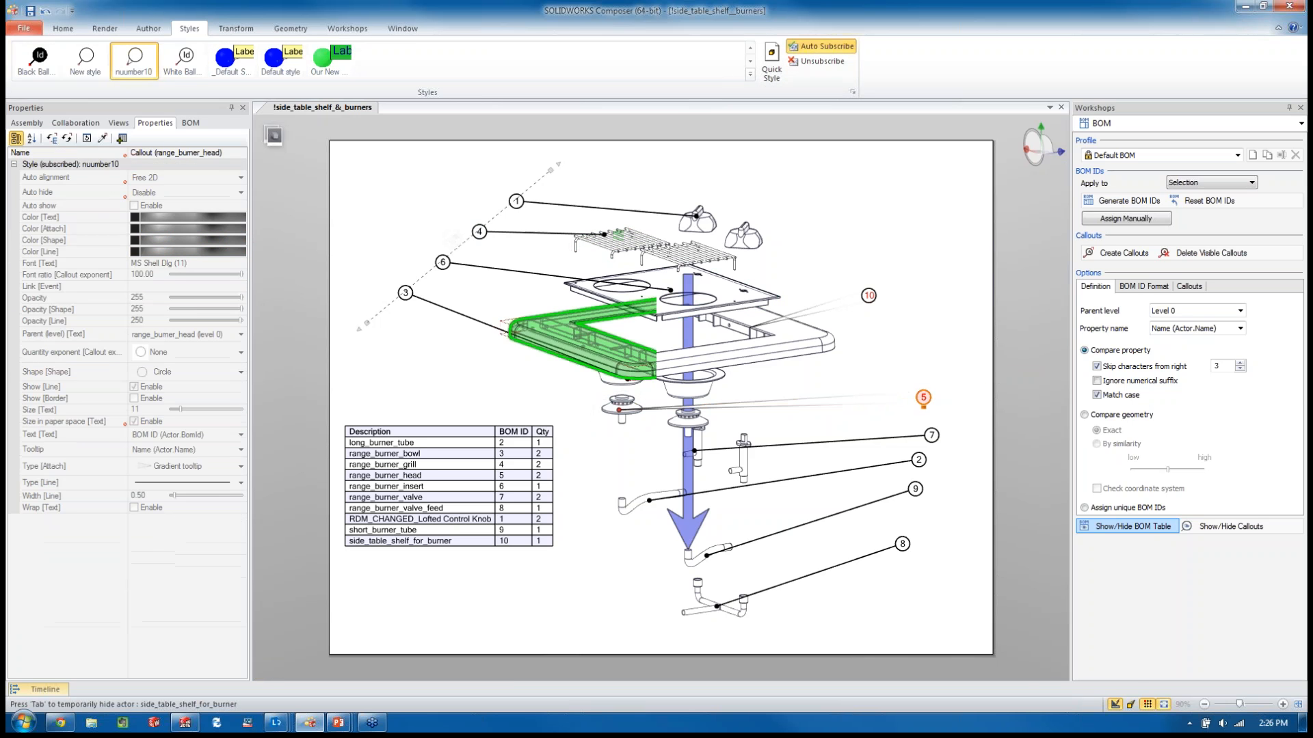
pyautogui.click(932, 577)
pyautogui.moveTo(932, 578)
pyautogui.mouseDown()
pyautogui.moveTo(894, 416)
pyautogui.moveTo(959, 534)
pyautogui.moveTo(947, 591)
pyautogui.moveTo(947, 476)
pyautogui.mouseUp()
pyautogui.keyDown('ctrl'); pyautogui.click(915, 490); pyautogui.keyUp('ctrl')
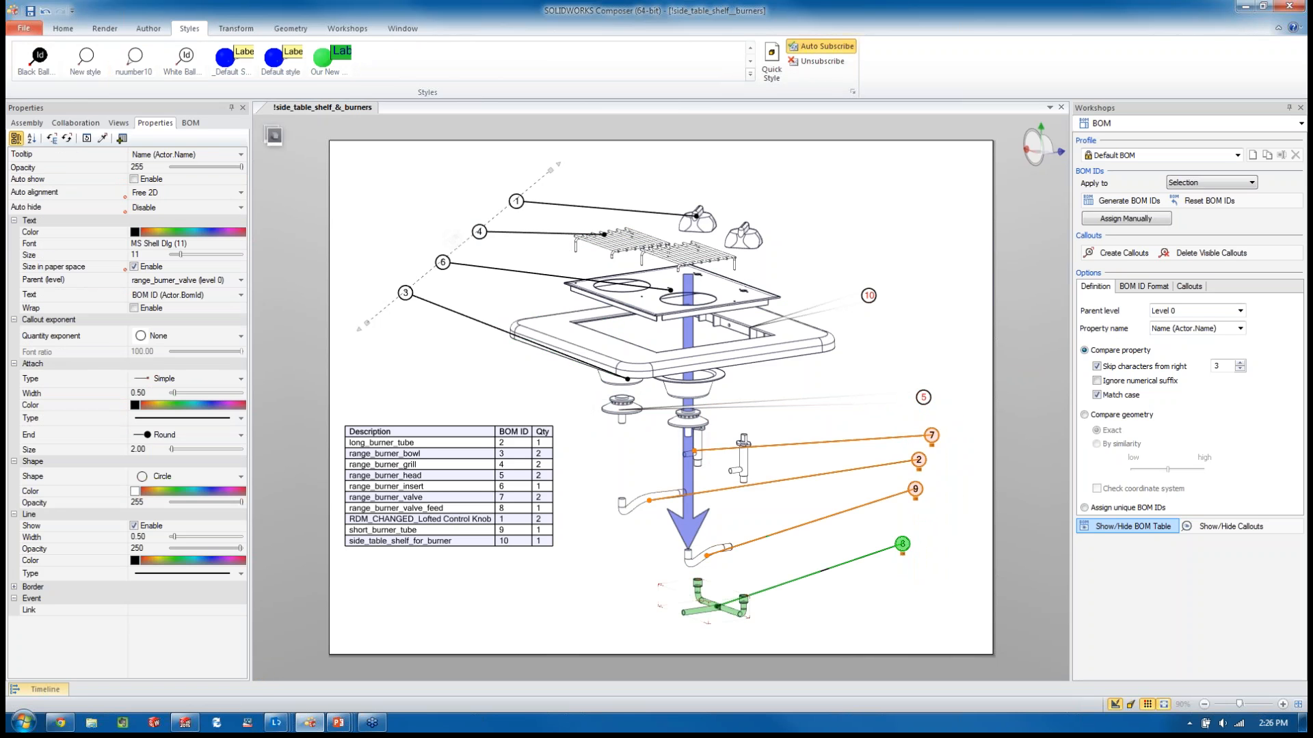
pyautogui.keyDown('ctrl'); pyautogui.click(902, 544); pyautogui.keyUp('ctrl')
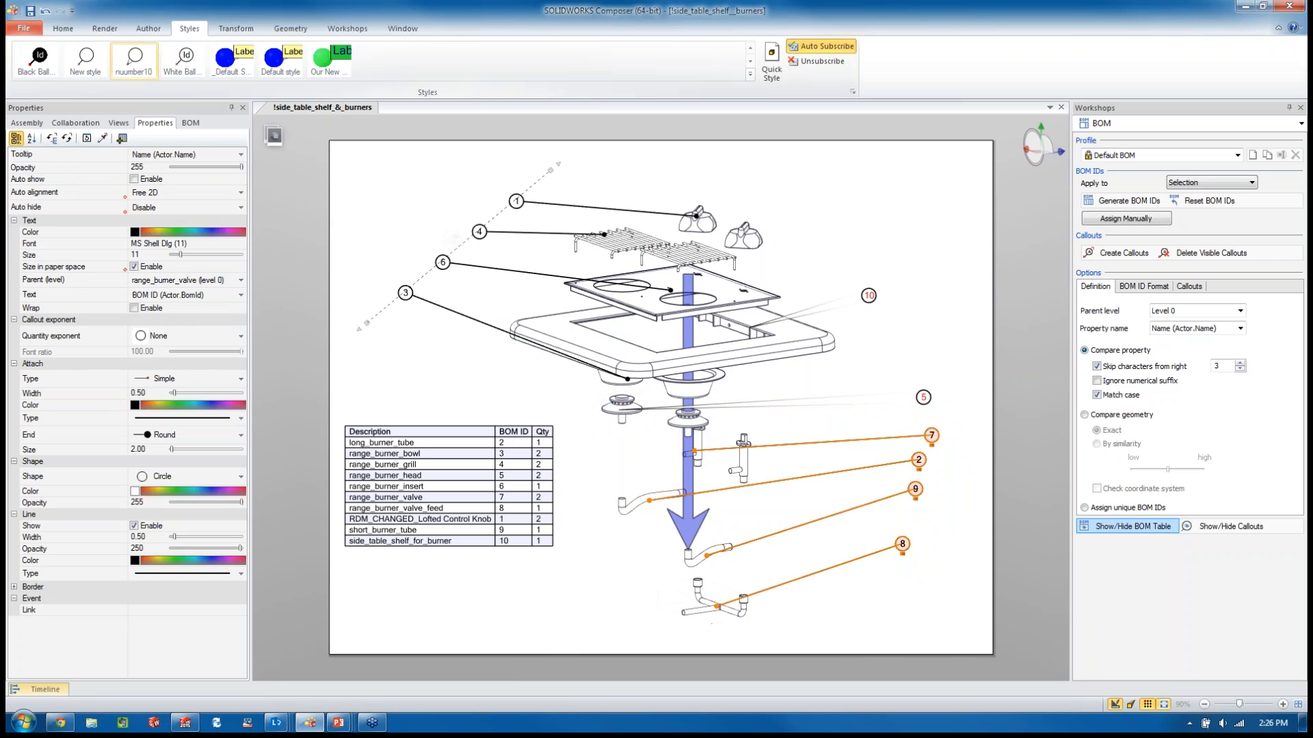
pyautogui.click(134, 61)
pyautogui.click(411, 191)
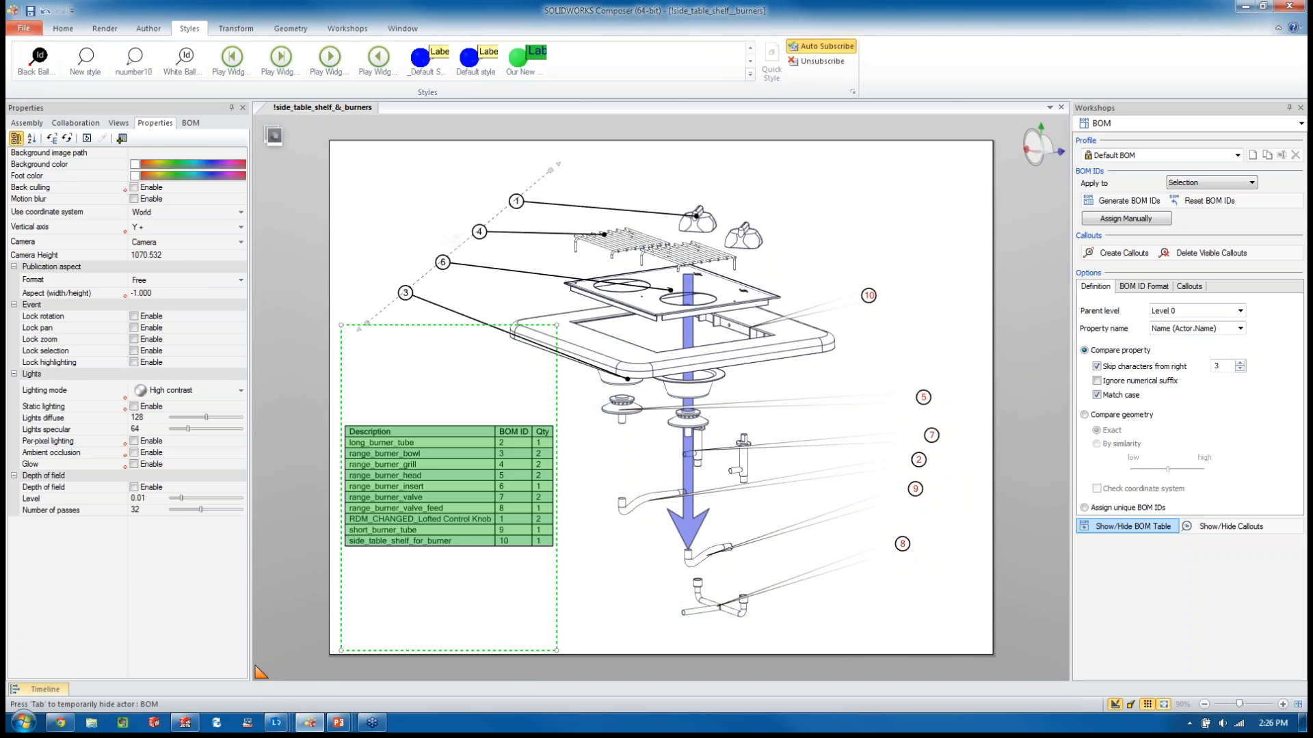
# Step: Enable model highlighting for the BOM table and deselect it
pyautogui.click(417, 415)
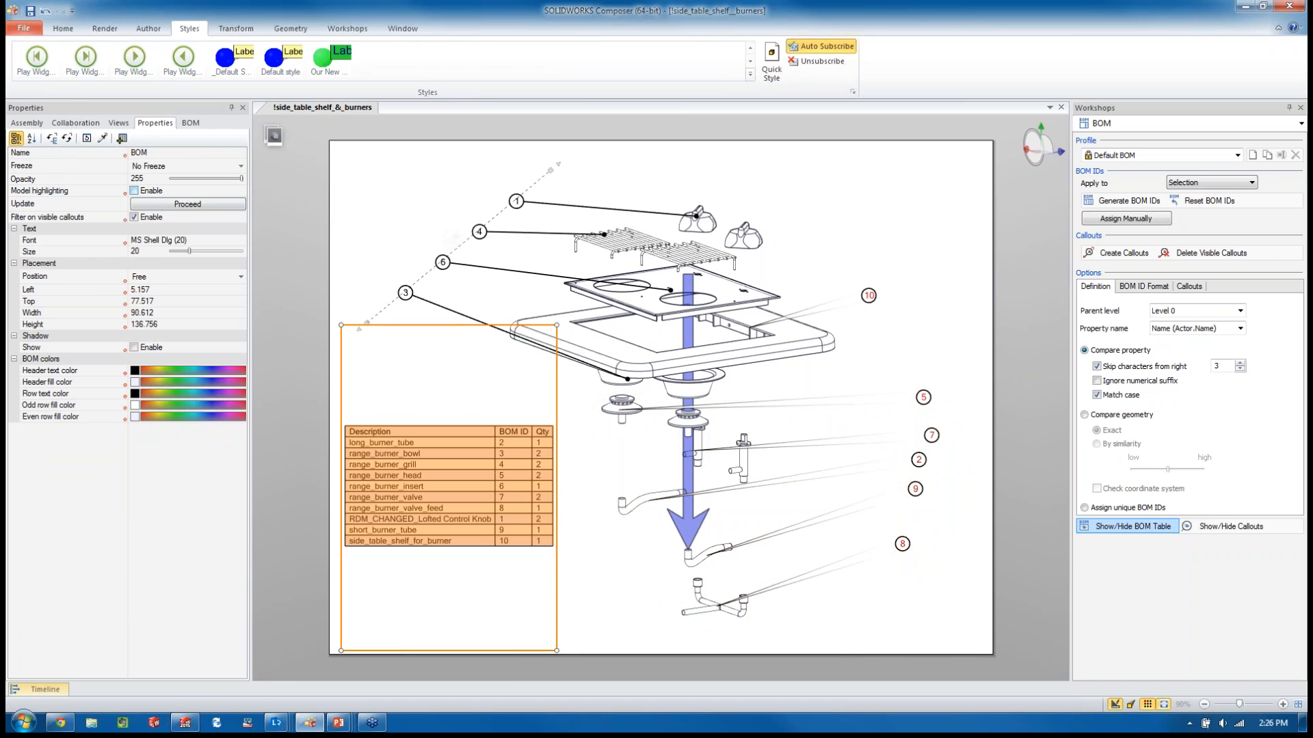
pyautogui.click(134, 190)
pyautogui.click(389, 218)
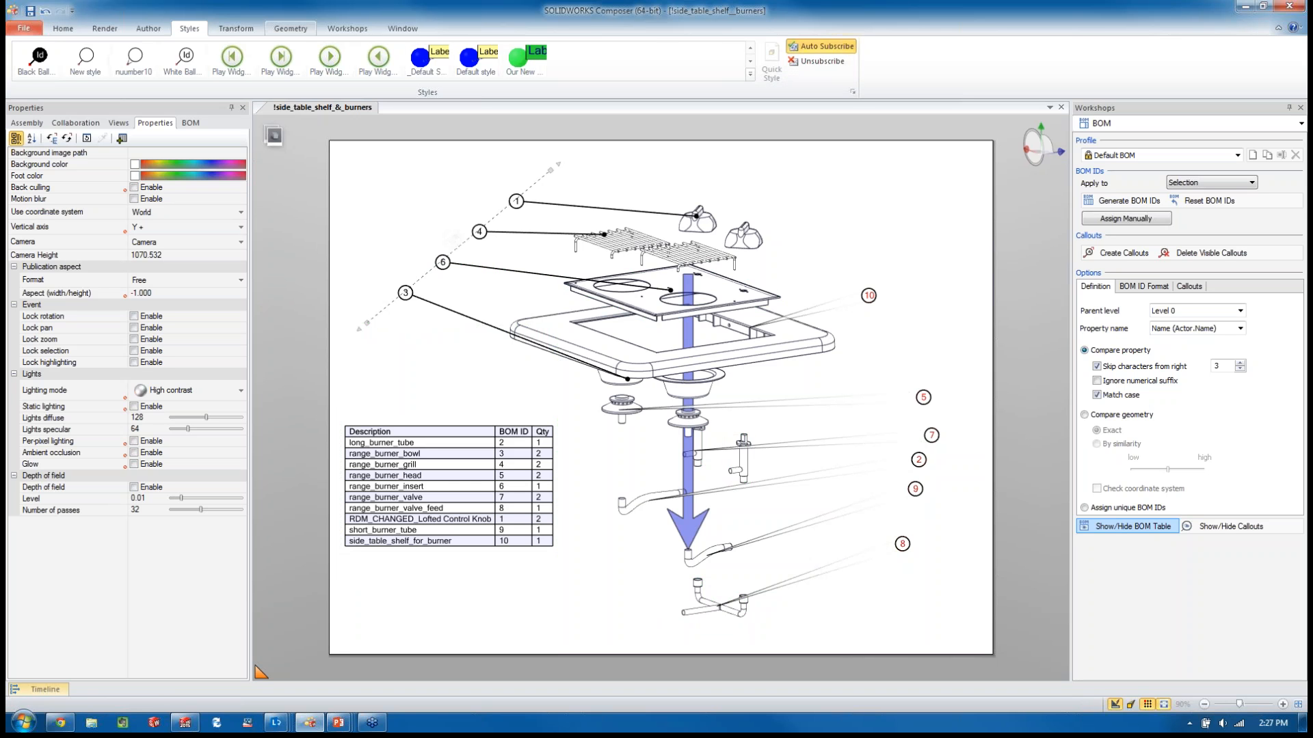
# Step: Open the Technical Illustration workshop and choose Sharp Edges as the outline style
pyautogui.click(347, 28)
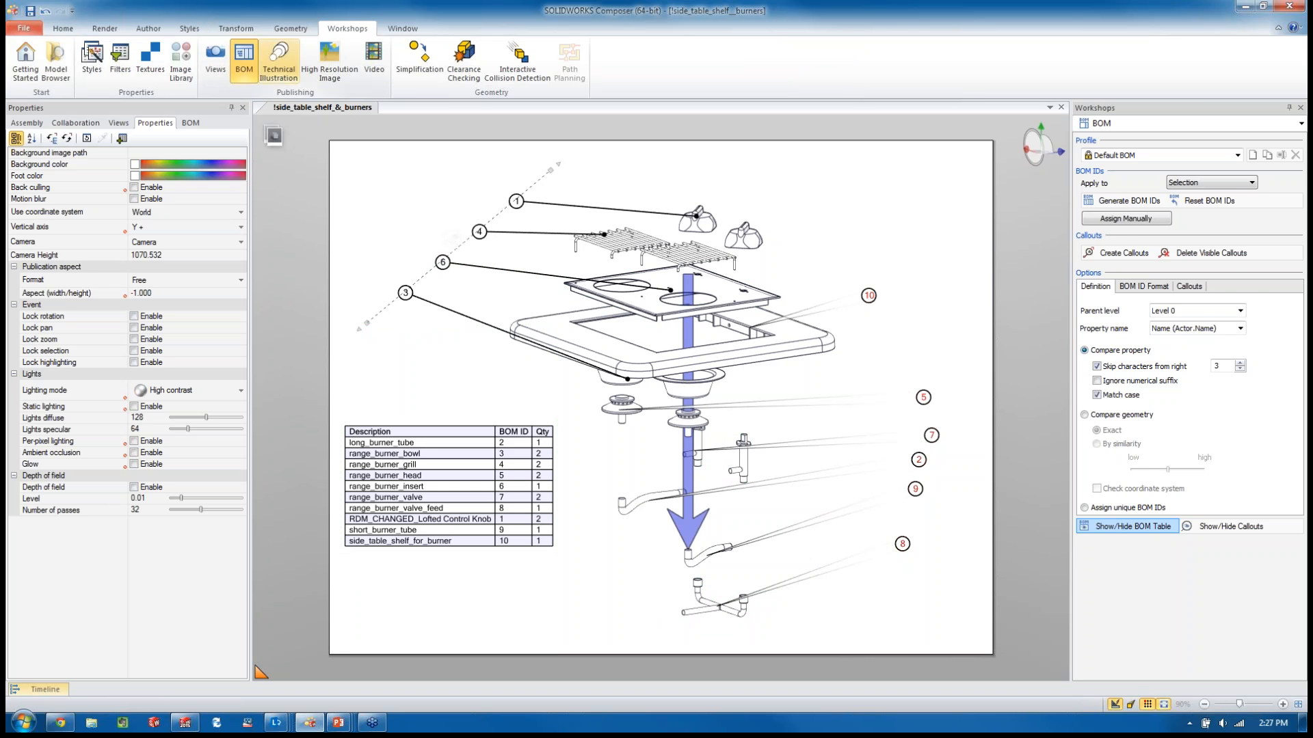
pyautogui.click(278, 60)
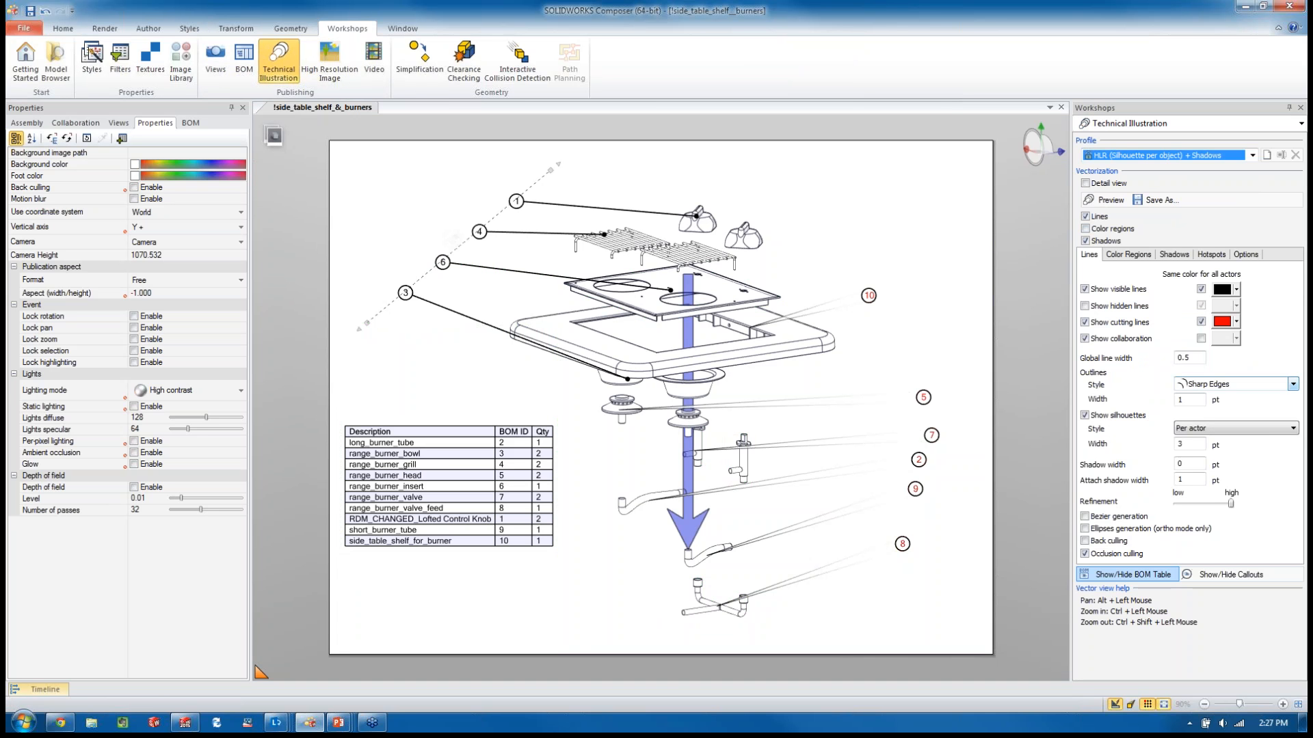
pyautogui.click(1292, 384)
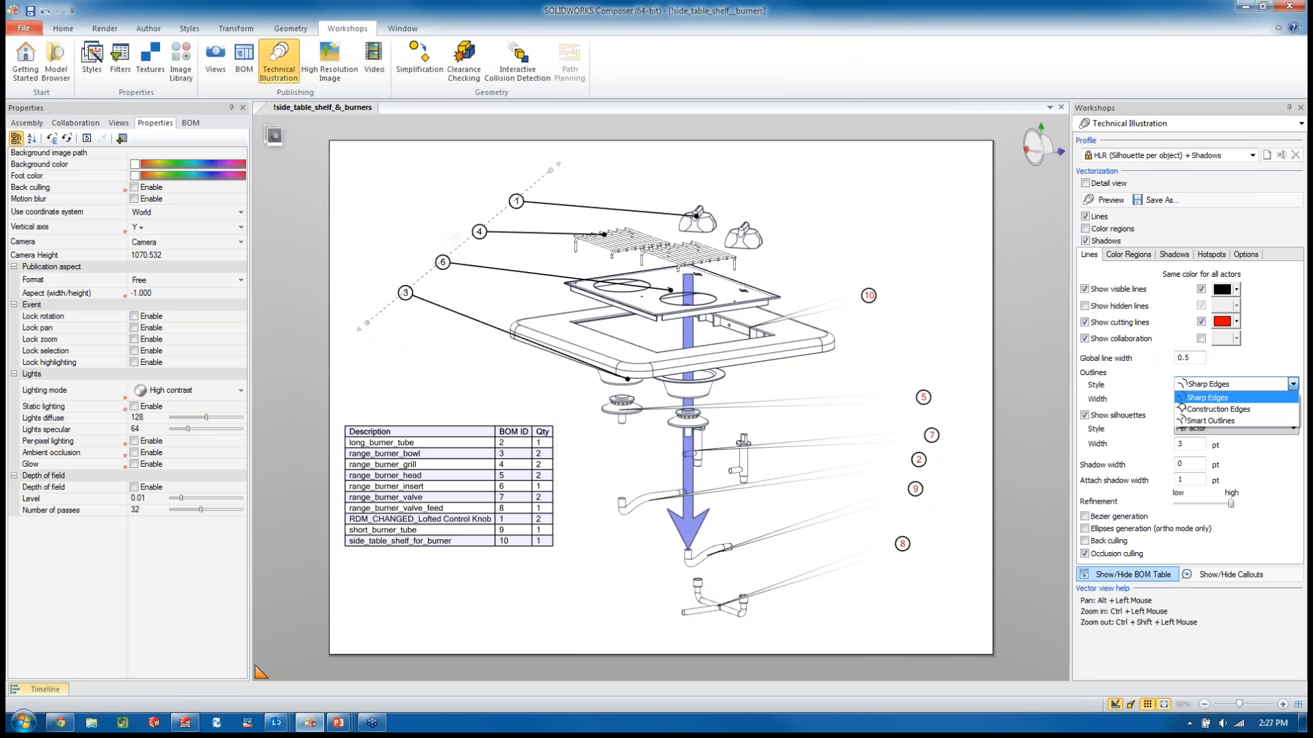
pyautogui.click(1207, 398)
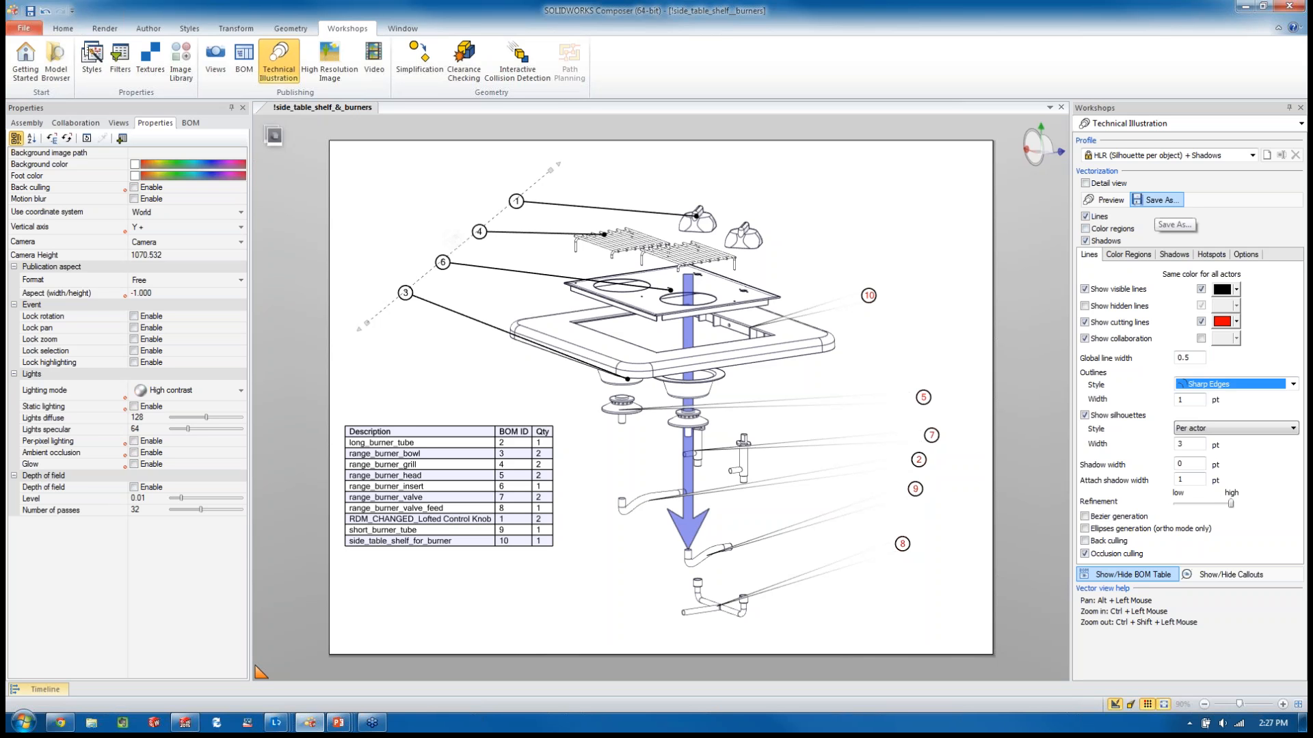
# Step: Check the color region options and save the vector illustration to the desktop as !side_table_shelf_&_burners.svg
pyautogui.click(1128, 254)
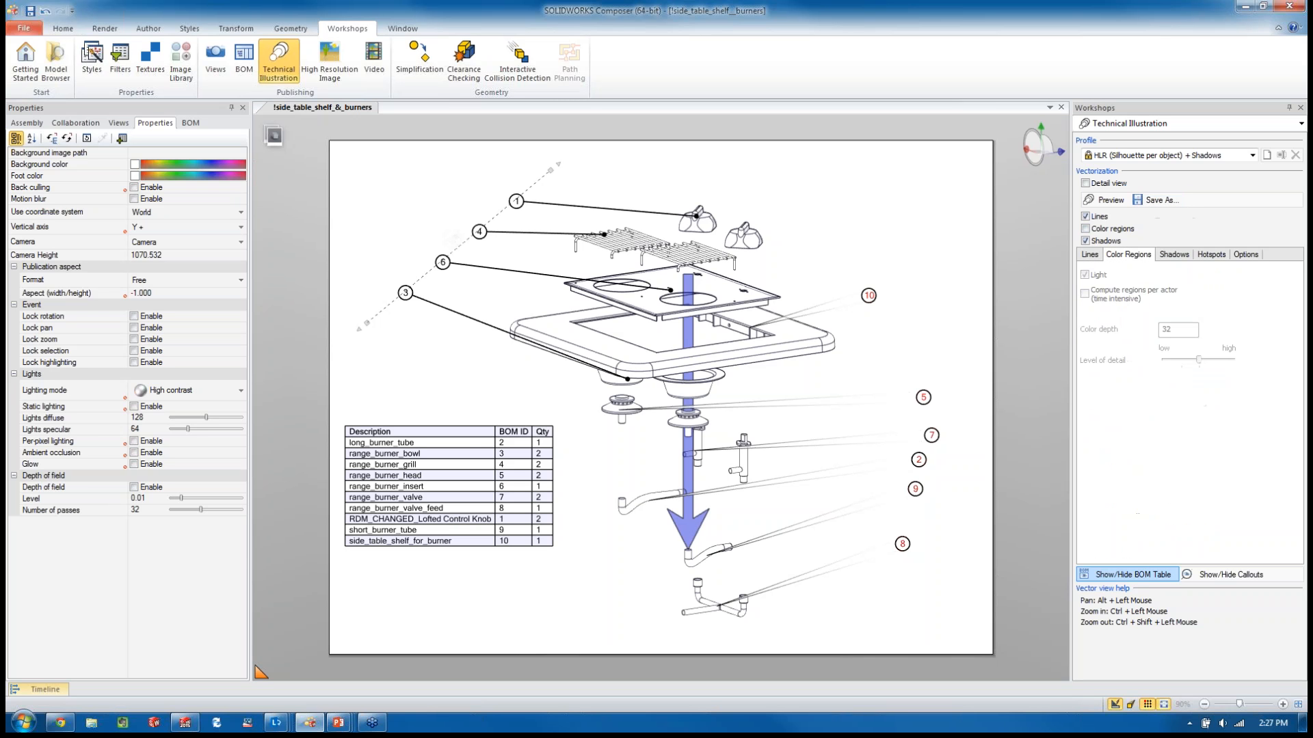
pyautogui.click(1136, 200)
pyautogui.click(930, 540)
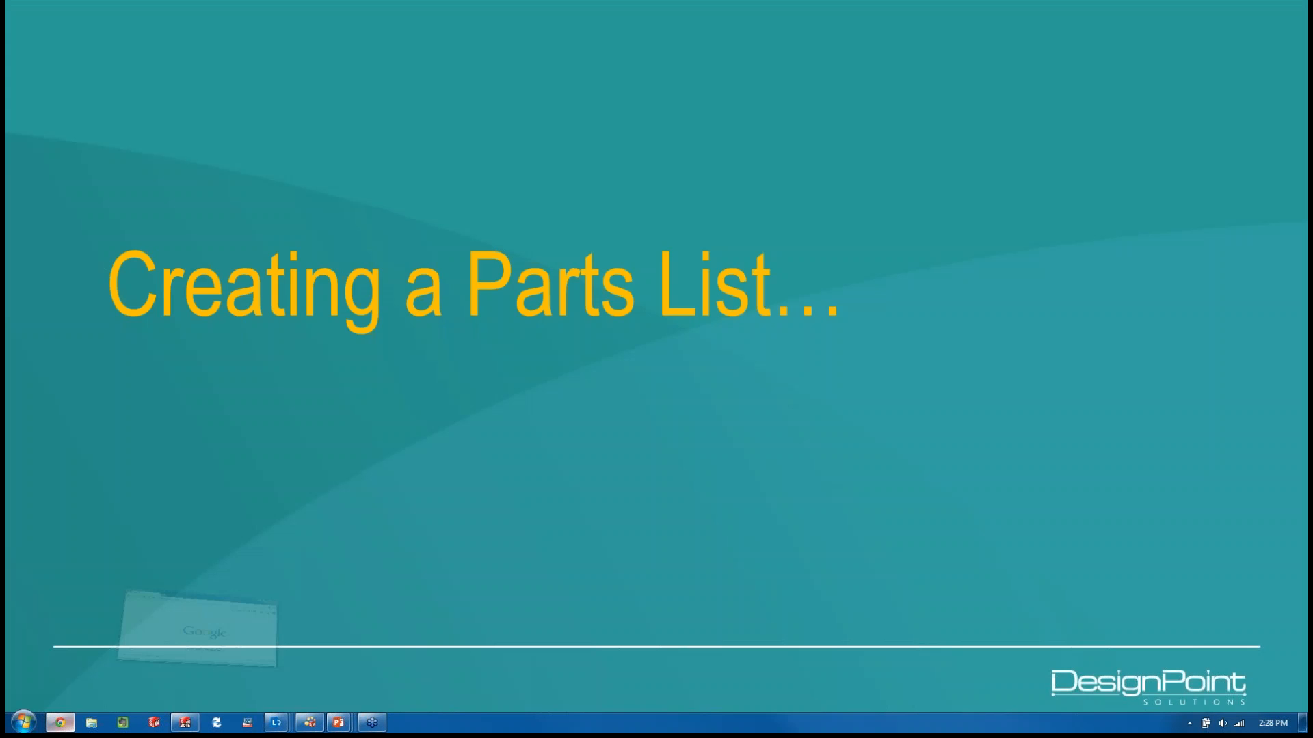
# Step: Open the exported SVG from the desktop in Chrome and maximize the browser window to inspect the illustration
pyautogui.click(60, 723)
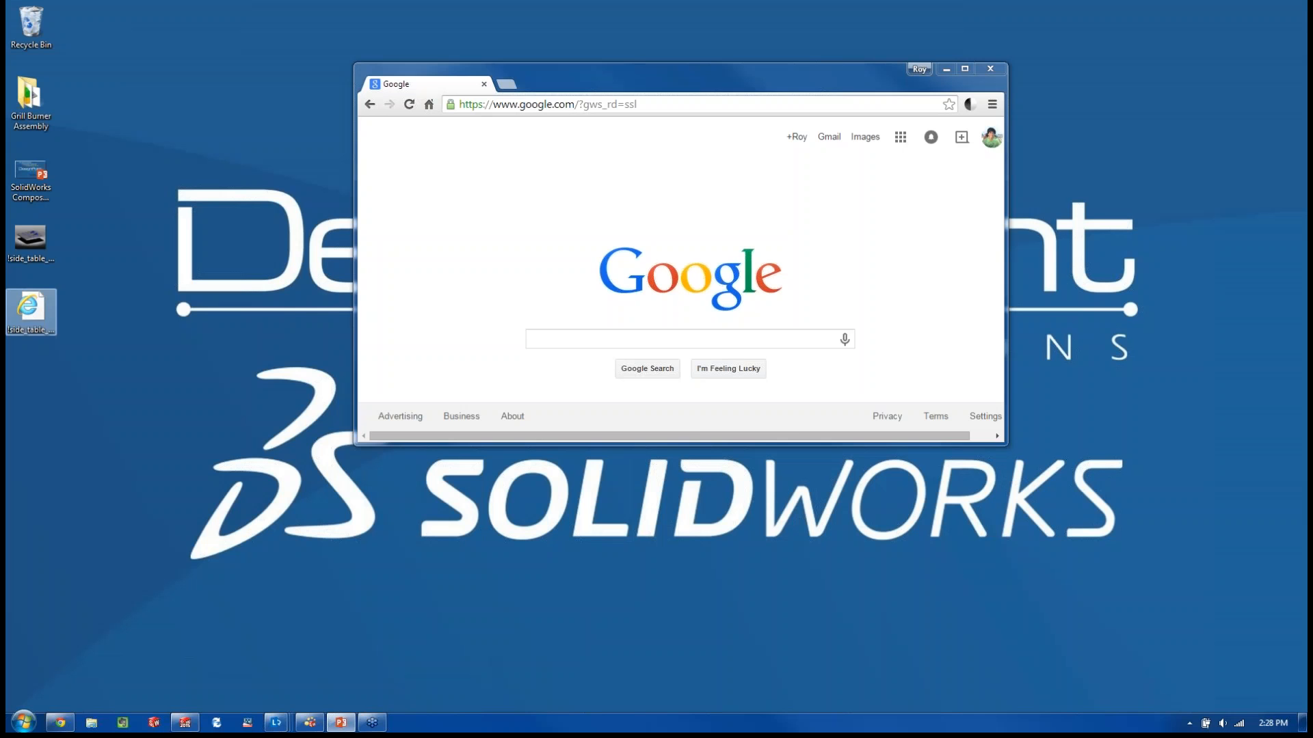
pyautogui.moveTo(30, 307); pyautogui.dragTo(493, 270)
pyautogui.click(964, 68)
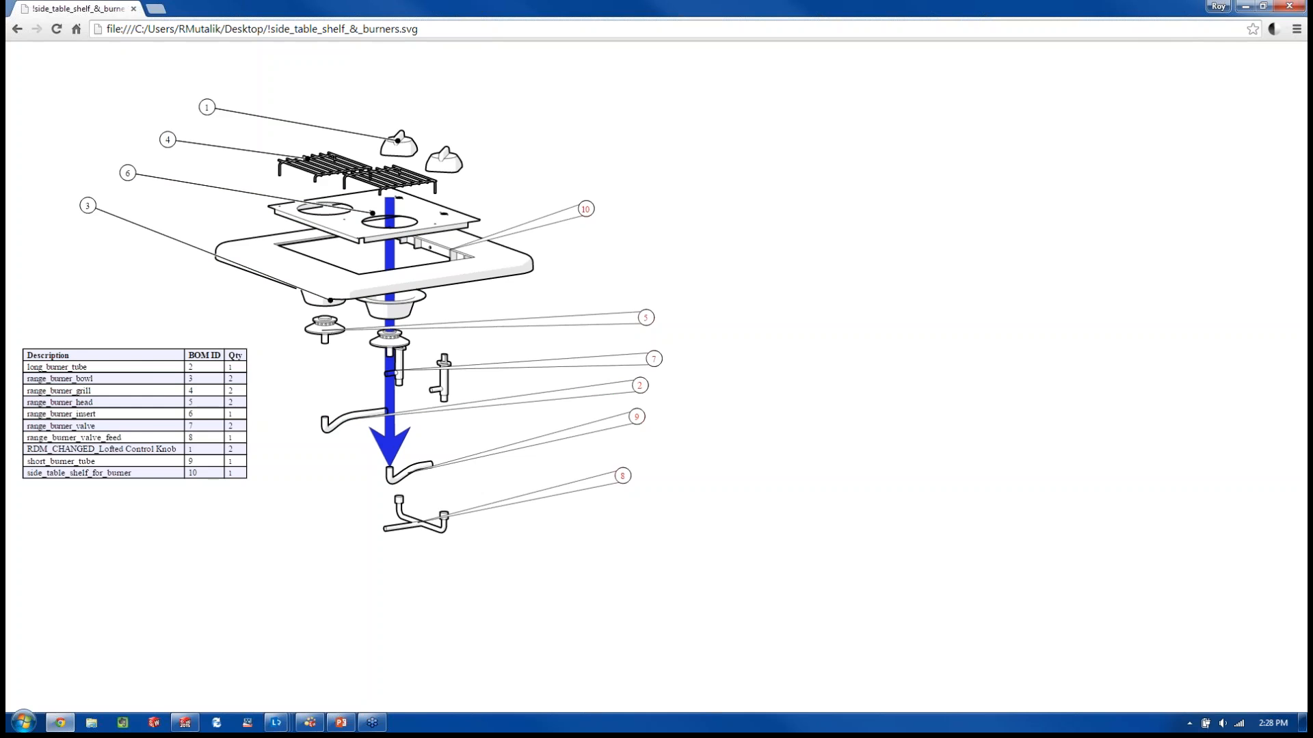
# Step: Switch to PowerPoint, start the slide show from the Creating a Parts List slide and advance to the Grill Burner Assembly slide
pyautogui.press('super+Tab')
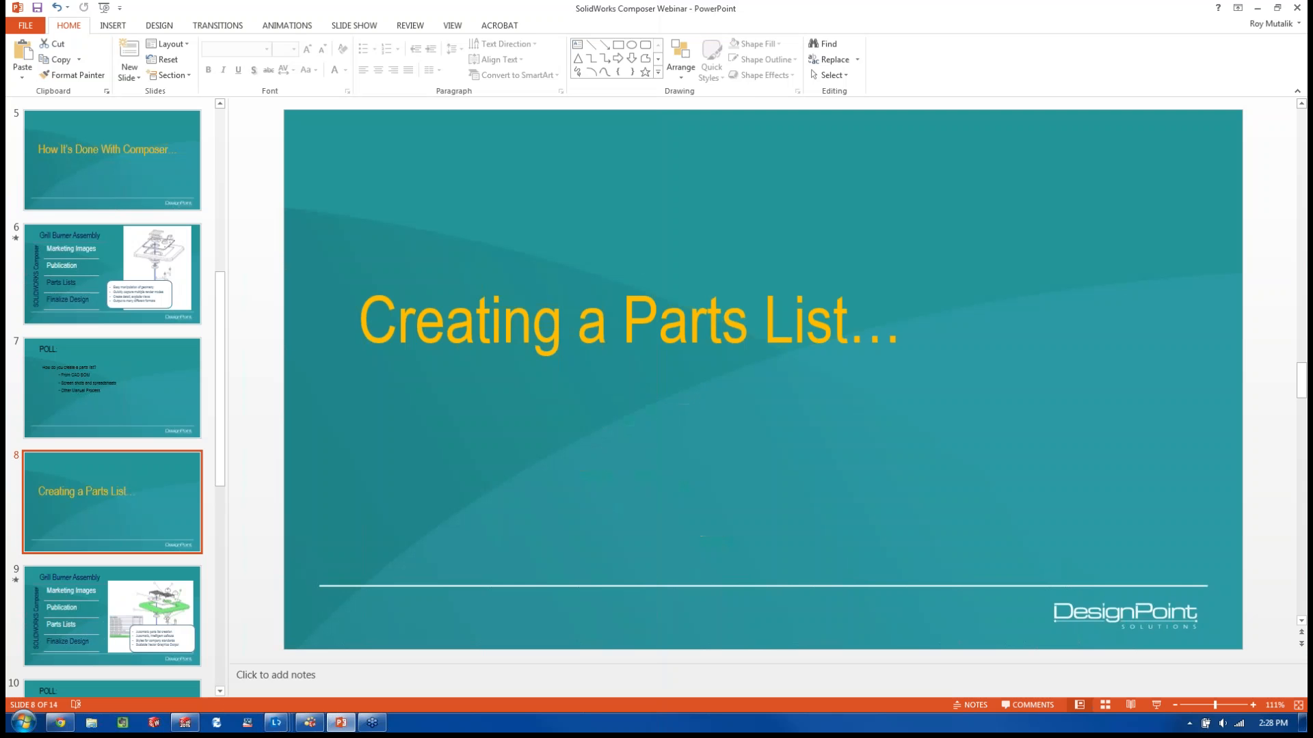
pyautogui.hotkey('shift', 'F5')
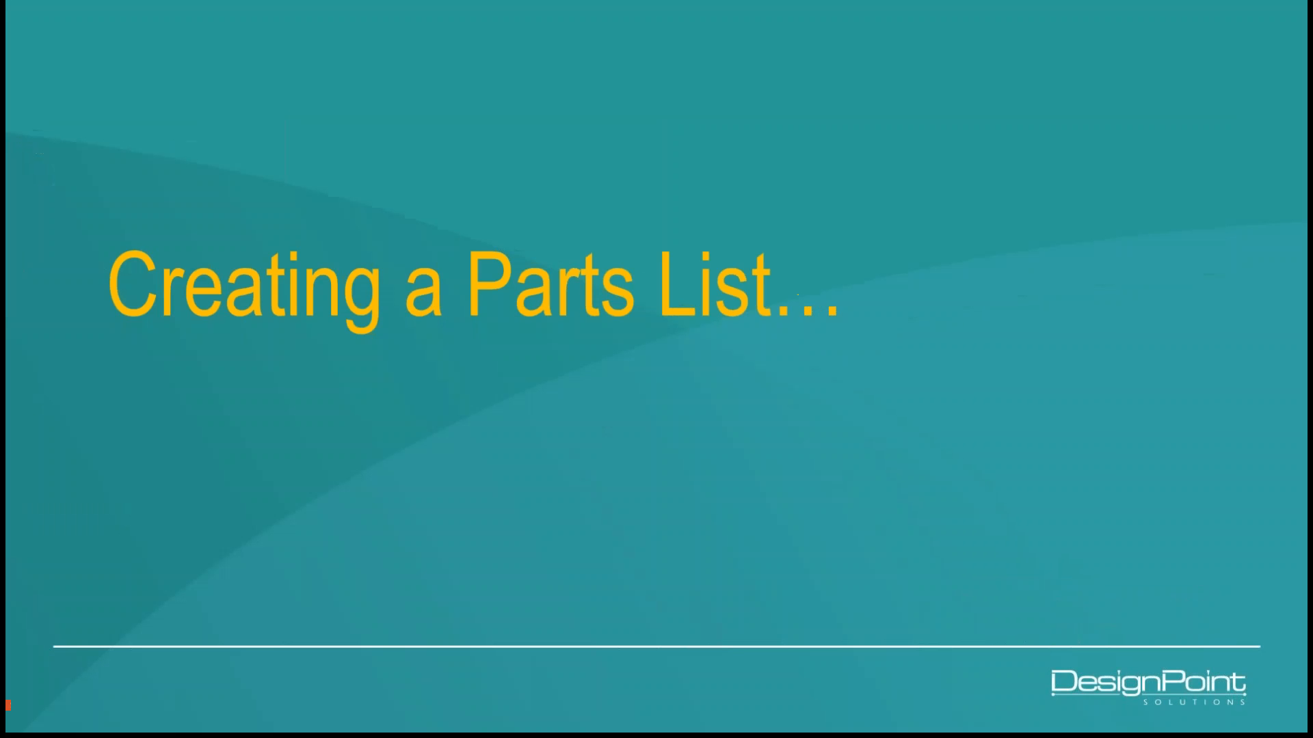
pyautogui.press('Right')
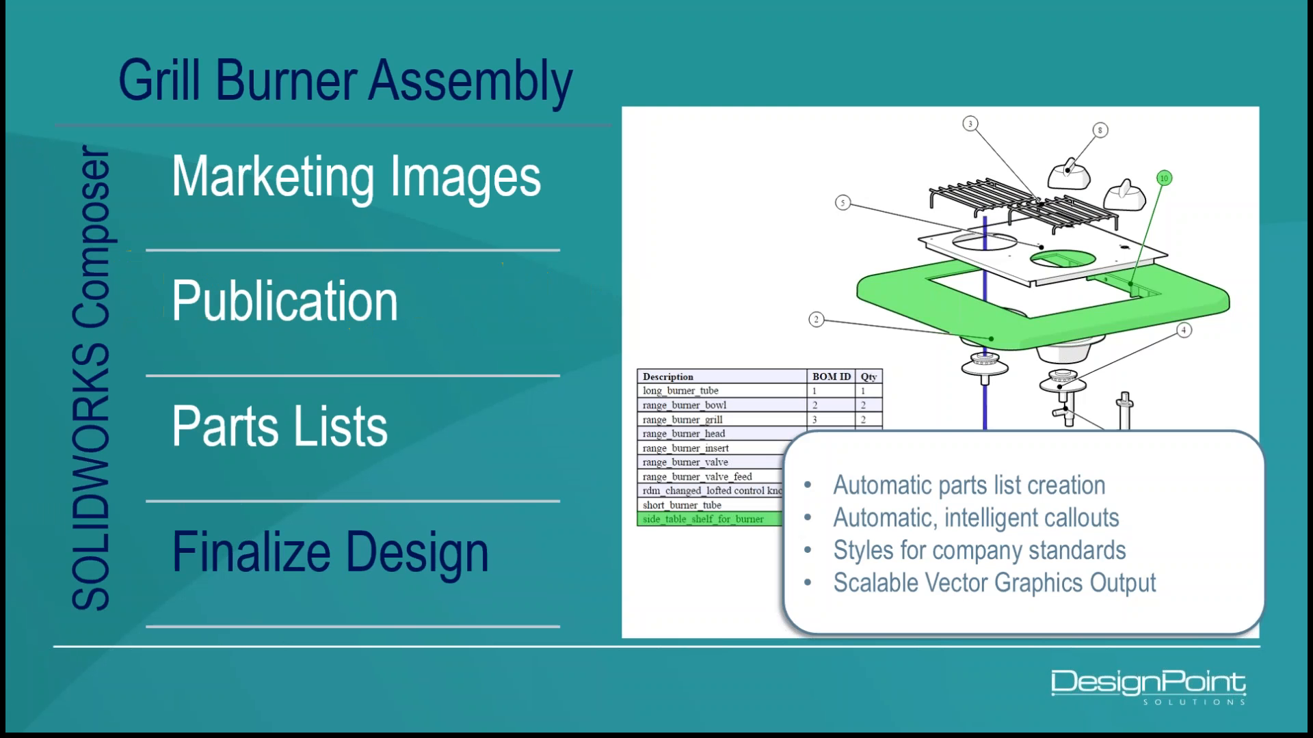
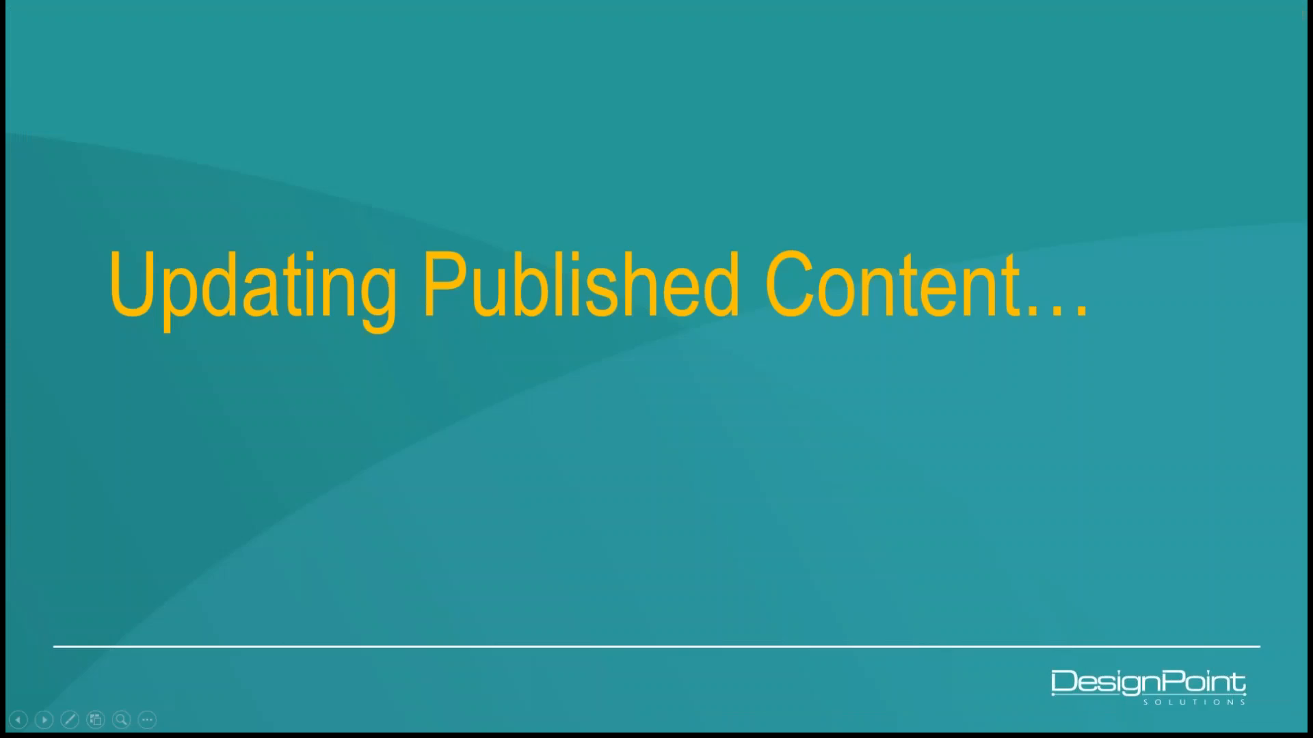
# Step: Leave the slide show and switch back to the SOLIDWORKS Composer window with the exploded view
pyautogui.press('super+Tab')
pyautogui.press('Tab')
pyautogui.press('Tab')
pyautogui.press('Tab')
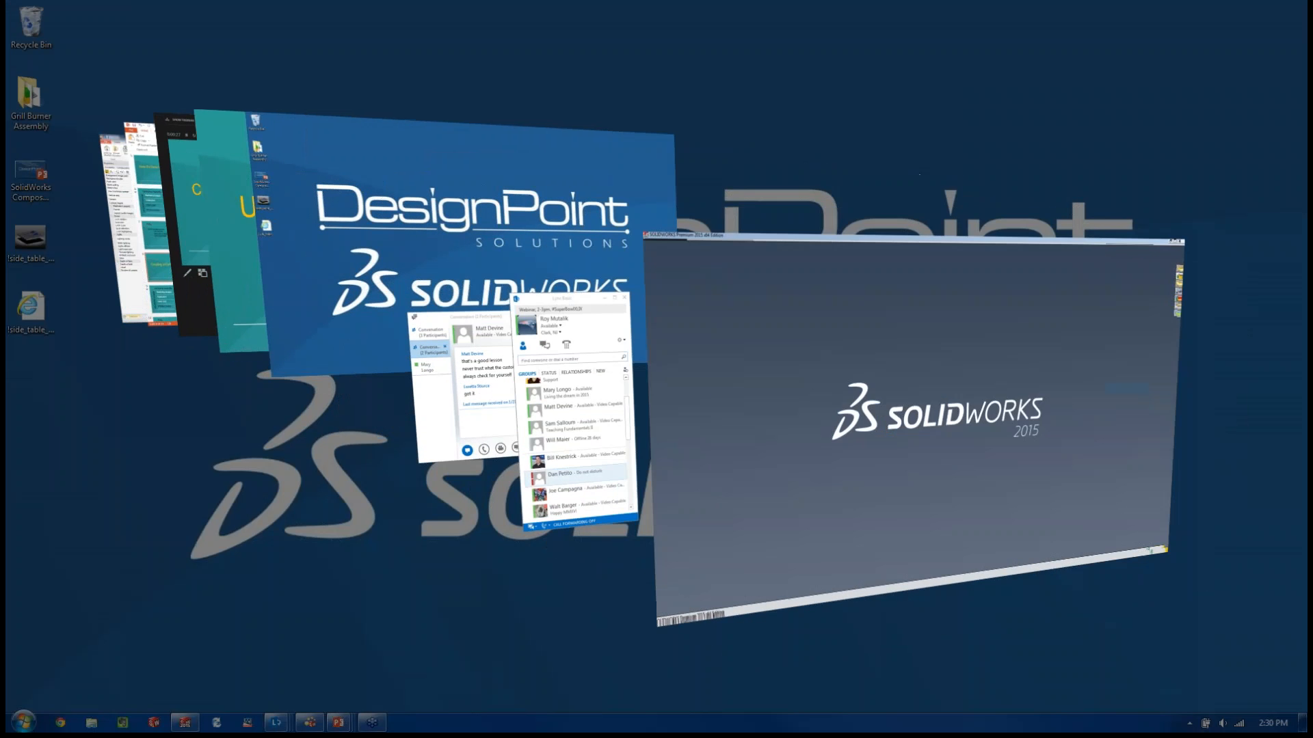
pyautogui.press('super+Tab')
pyautogui.press('Tab')
pyautogui.press('Tab')
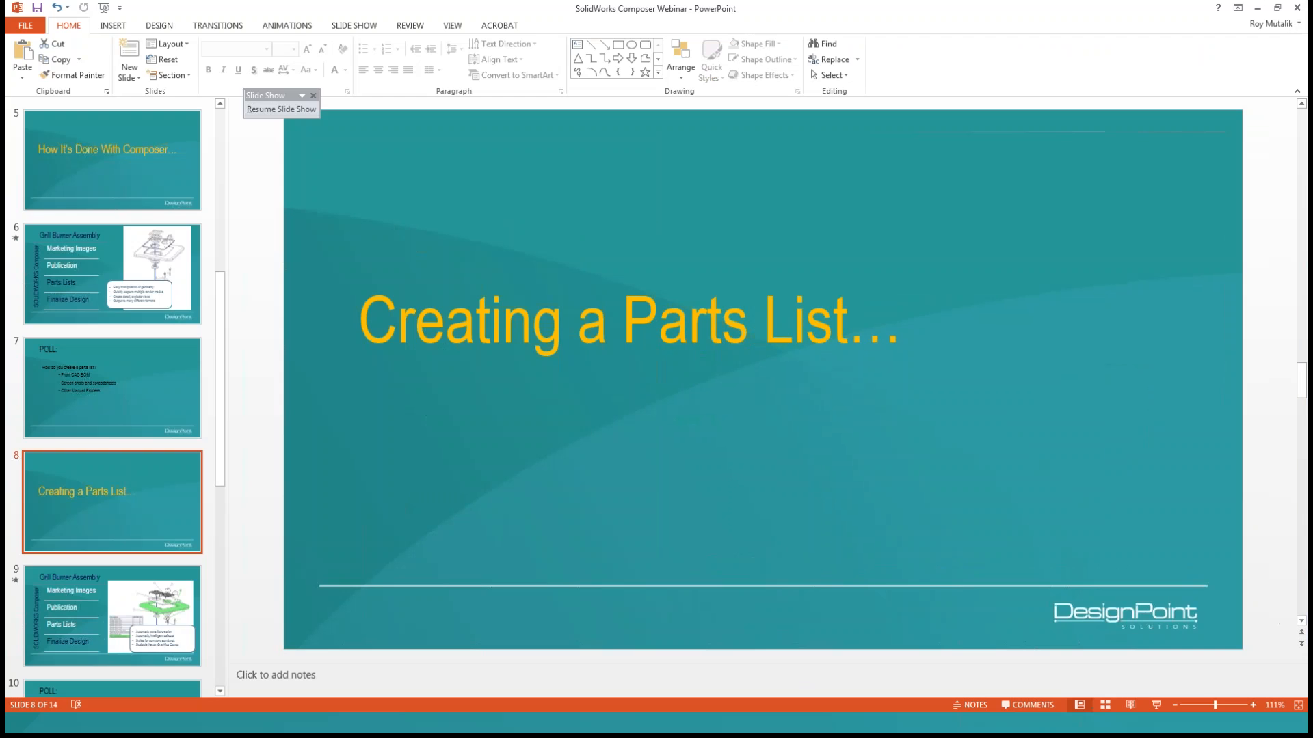
pyautogui.press('super+Tab')
pyautogui.press('Tab')
pyautogui.press('Tab')
pyautogui.press('Tab')
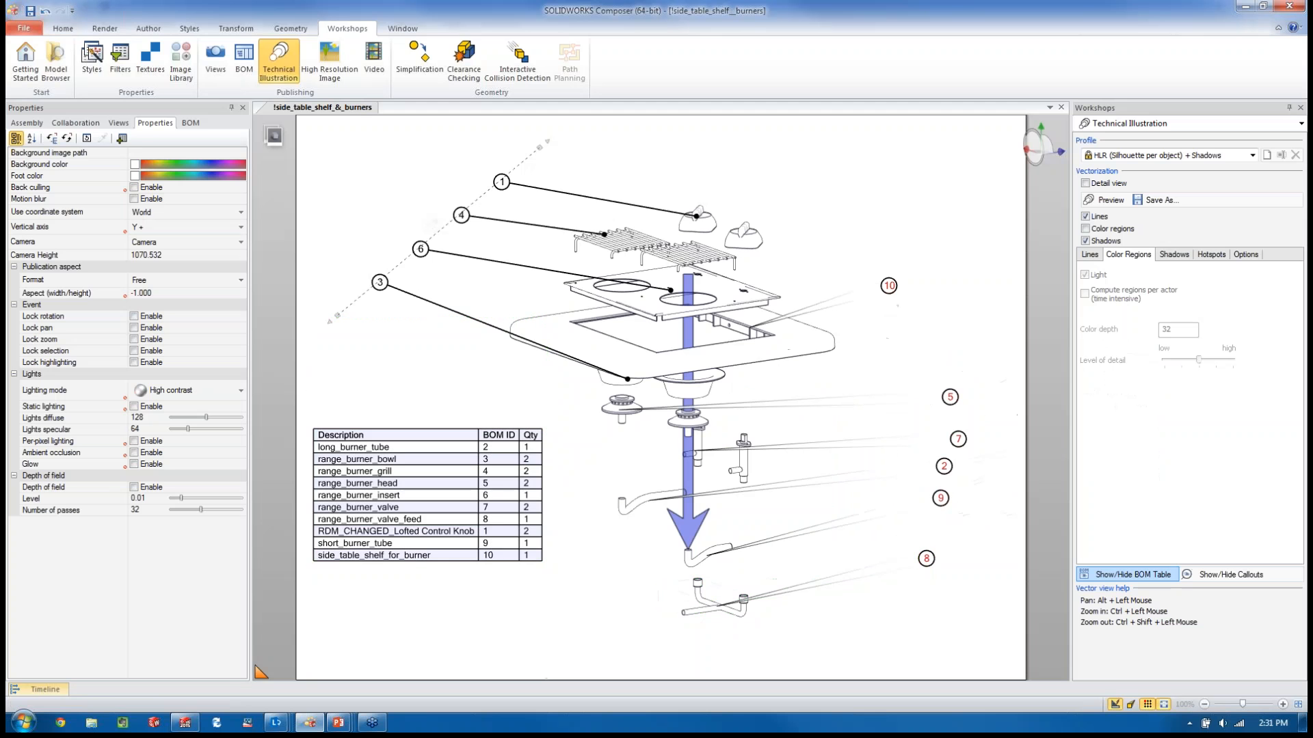
# Step: Look over the assembly structure and the saved views, and display View 5 of the burner assembly
pyautogui.click(27, 123)
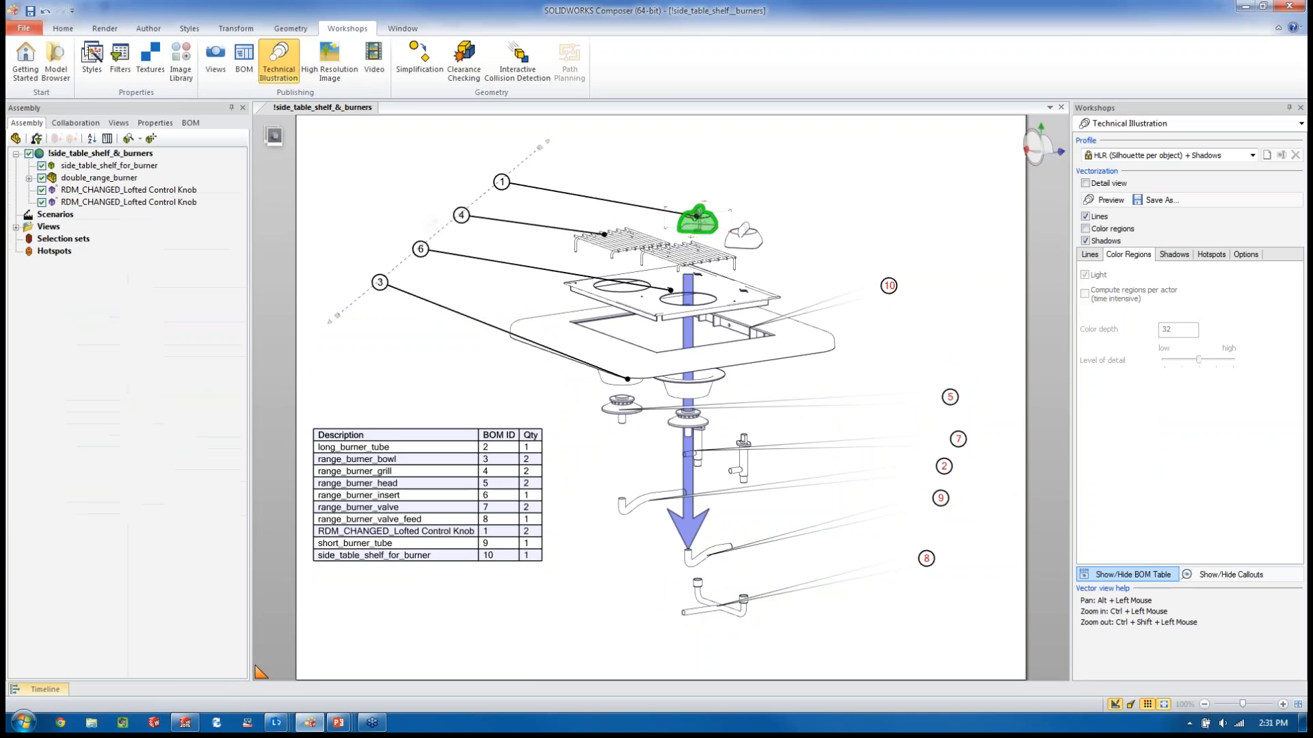
pyautogui.click(118, 123)
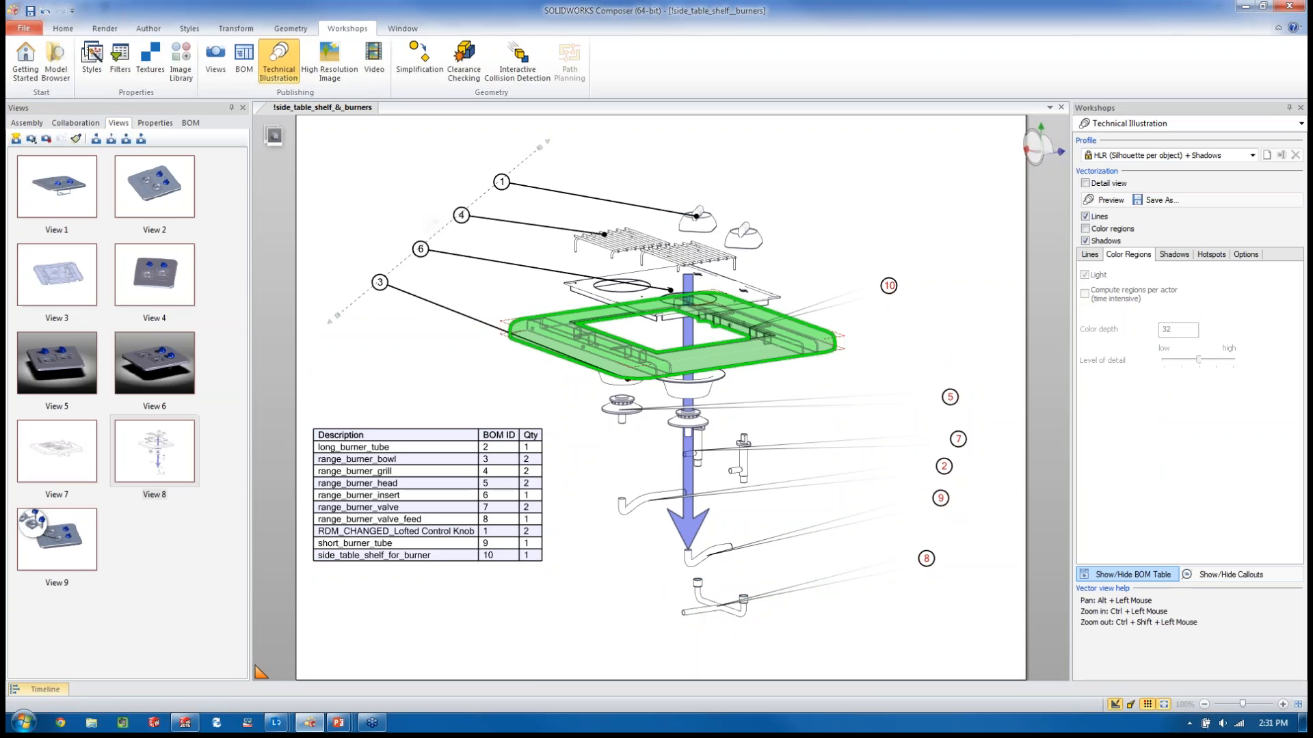
pyautogui.click(56, 363)
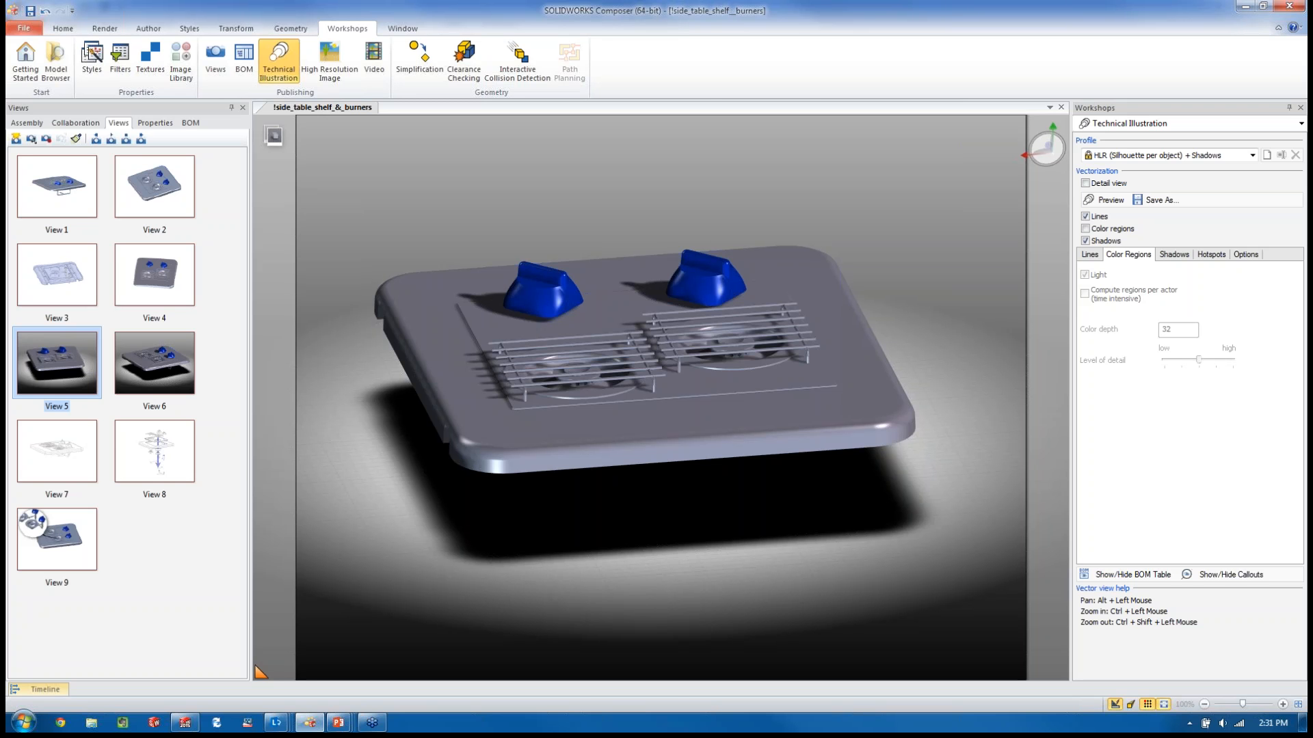
# Step: Switch to SOLIDWORKS and open the !side_table_shelf_&_burners assembly
pyautogui.press('super+Tab')
pyautogui.press('super+Tab')
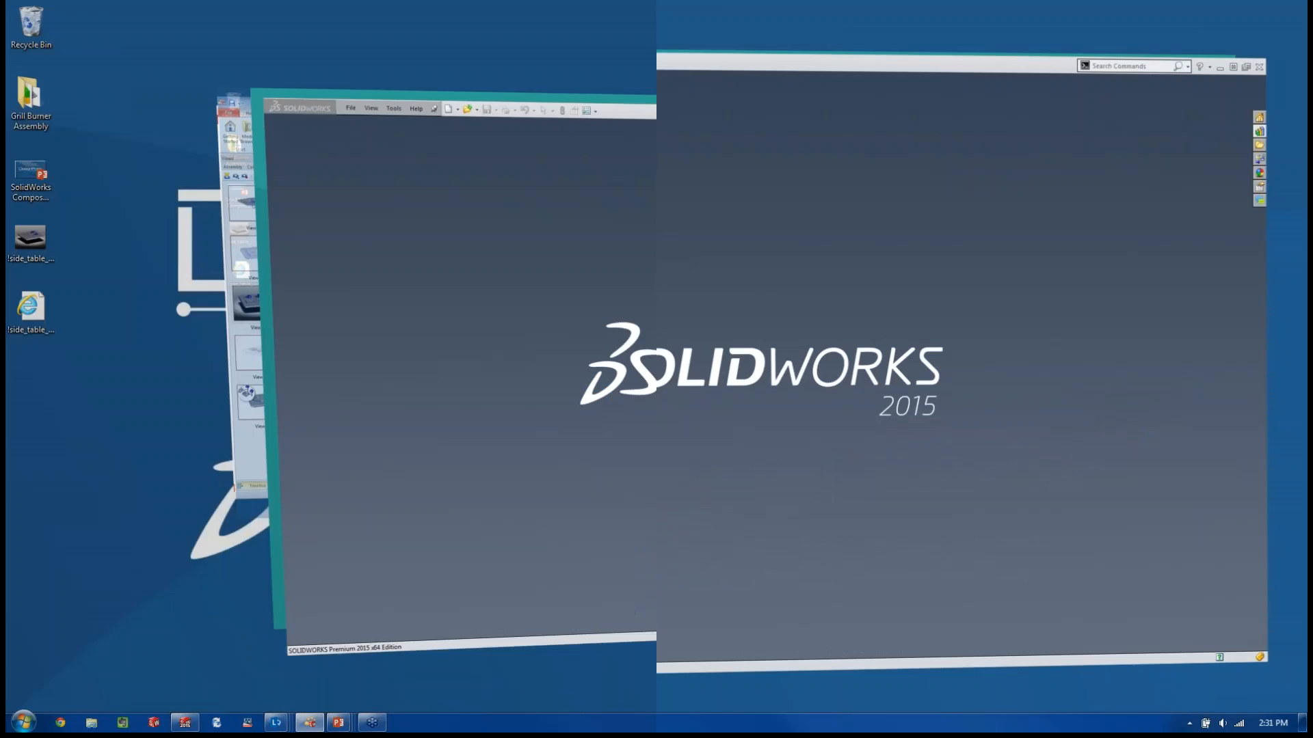
pyautogui.hotkey('alt', 'f')
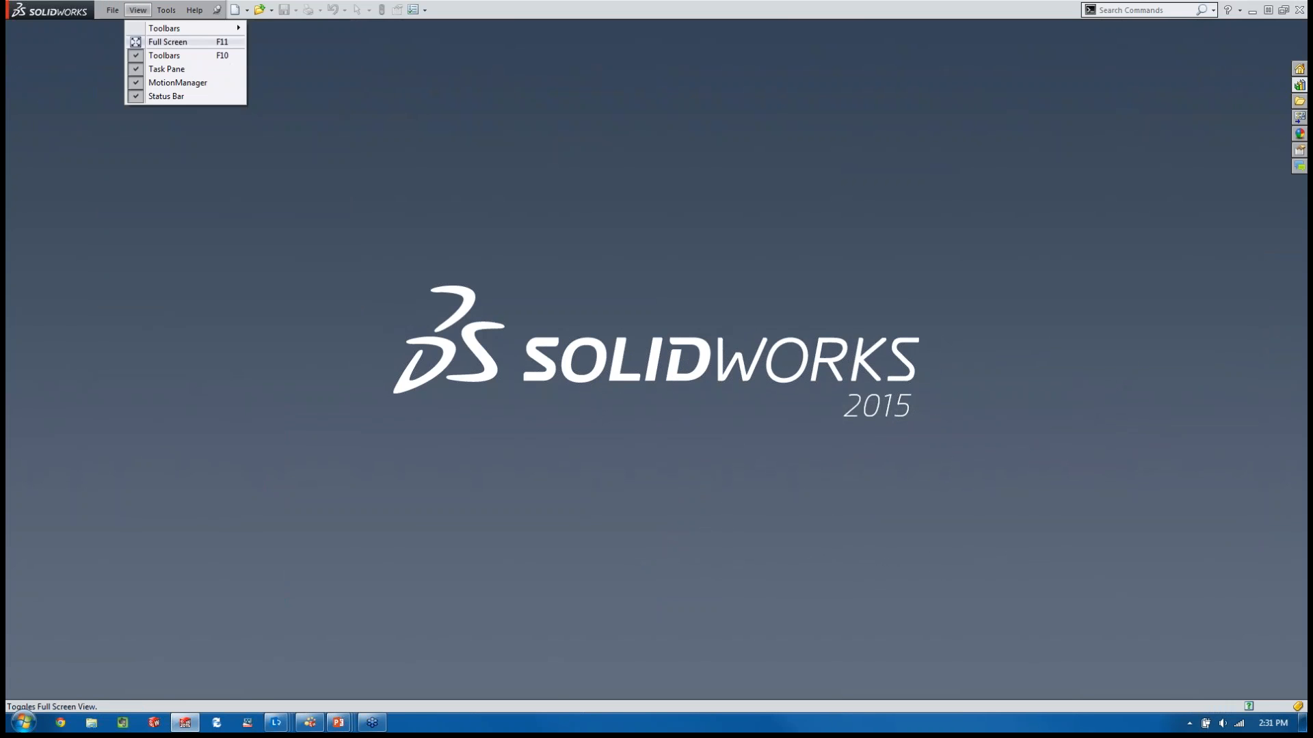
pyautogui.click(178, 63)
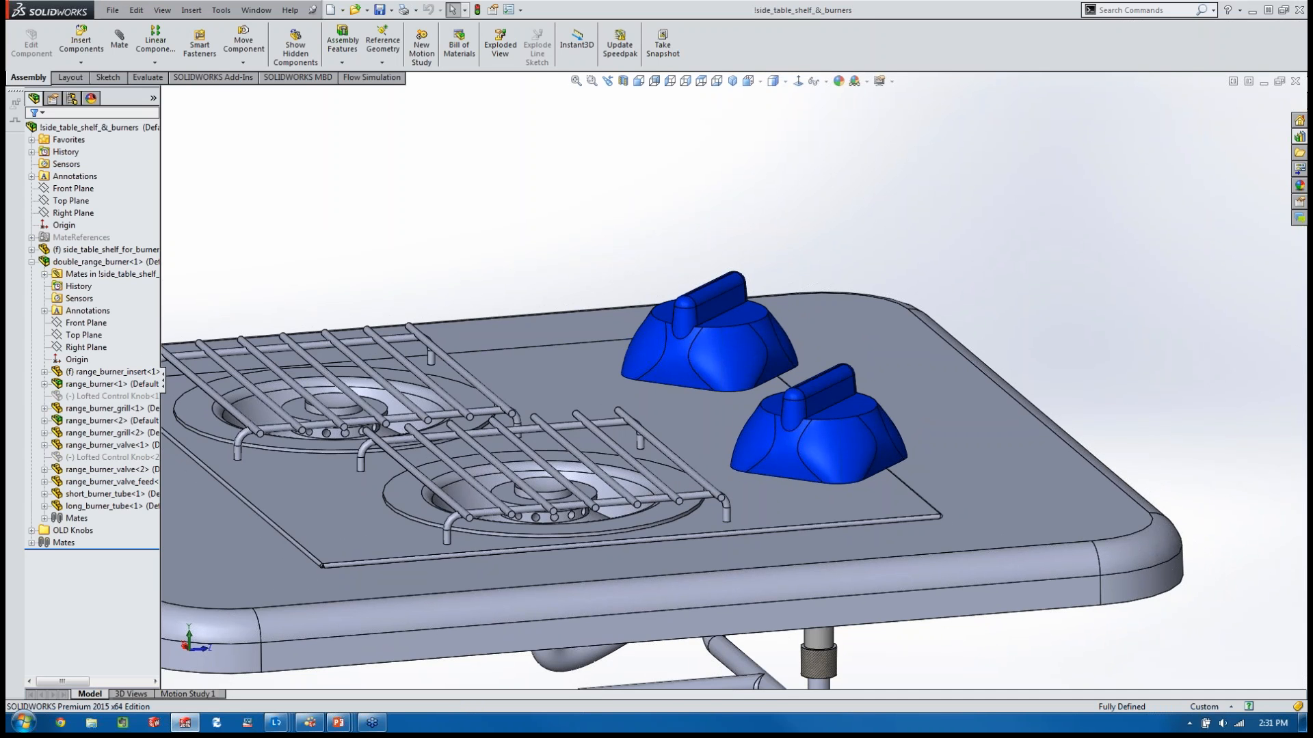
# Step: Suppress the OLD Knobs folder and unsuppress the NEW Knobs folder under Favorites in the assembly
pyautogui.click(32, 140)
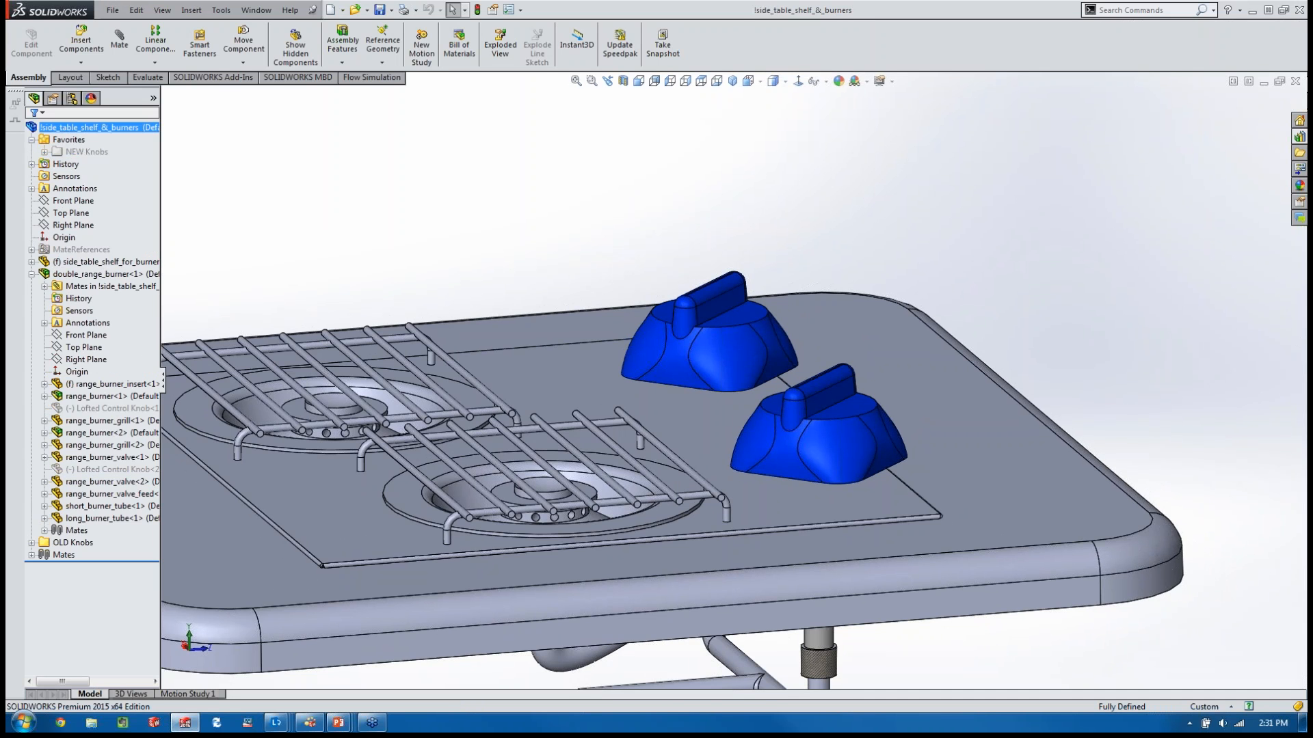
pyautogui.rightClick(74, 543)
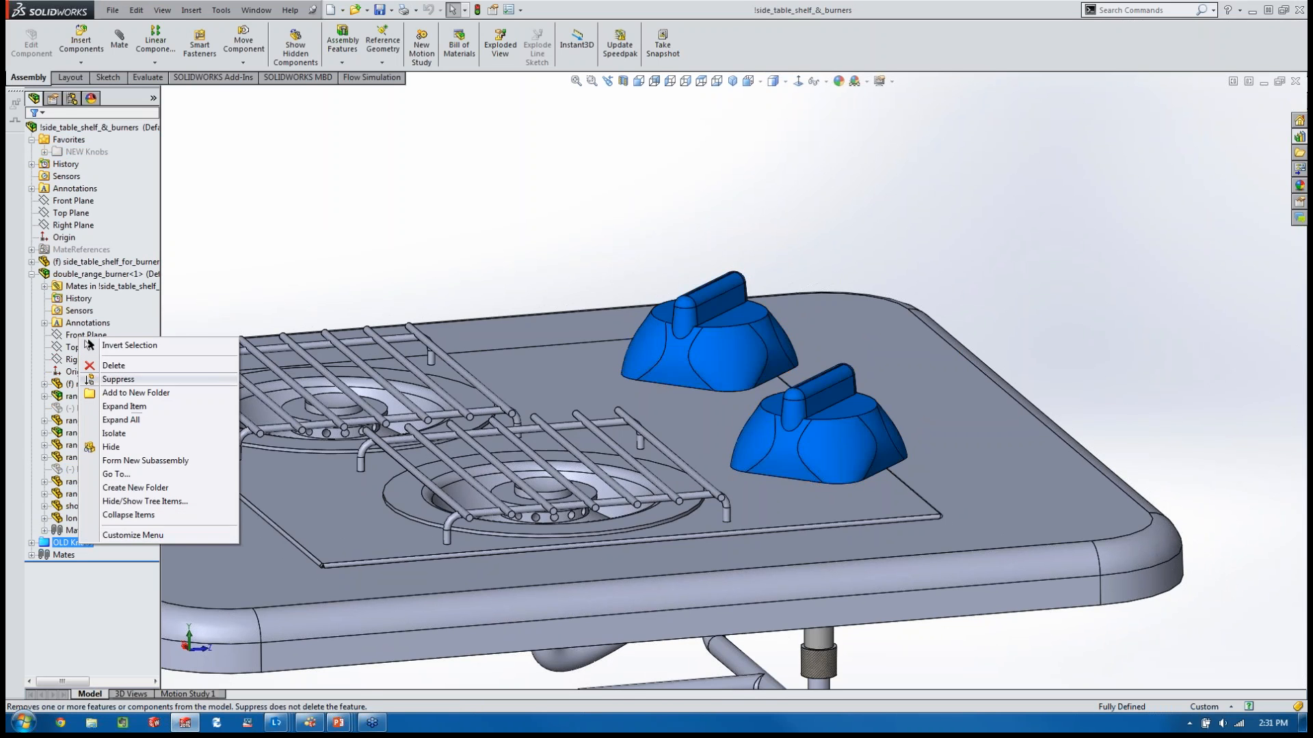
pyautogui.click(117, 378)
pyautogui.click(71, 151)
pyautogui.rightClick(87, 153)
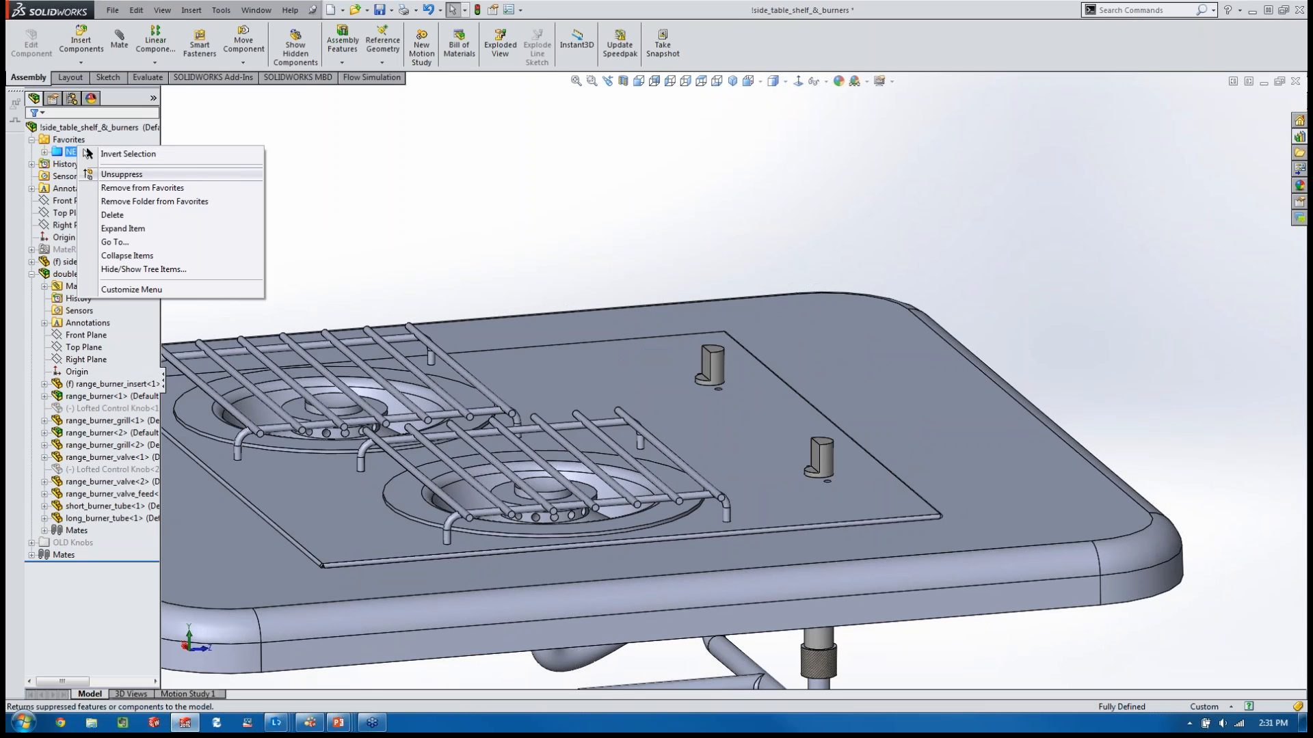
pyautogui.click(121, 174)
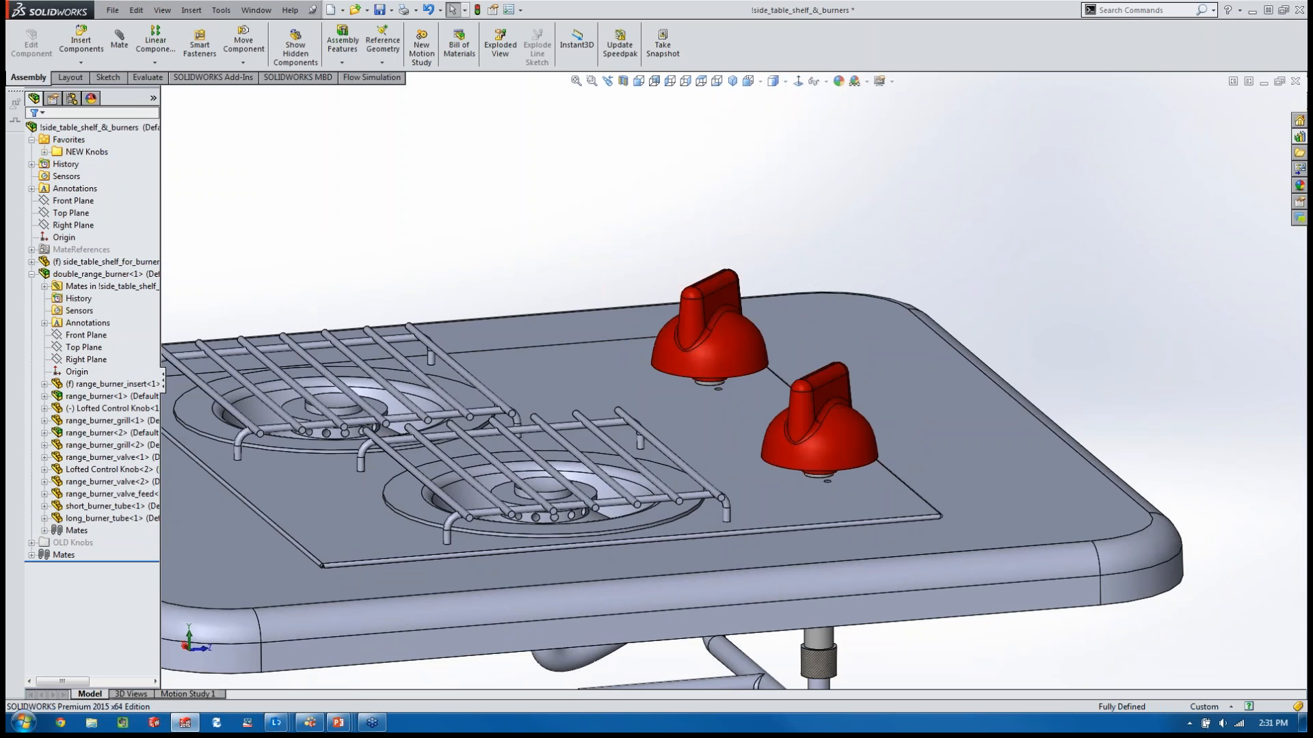
# Step: Check the whole burner assembly with the new knobs and save it
pyautogui.moveTo(656, 413); pyautogui.dragTo(694, 405, button='middle')
pyautogui.scroll(2, 715, 393)
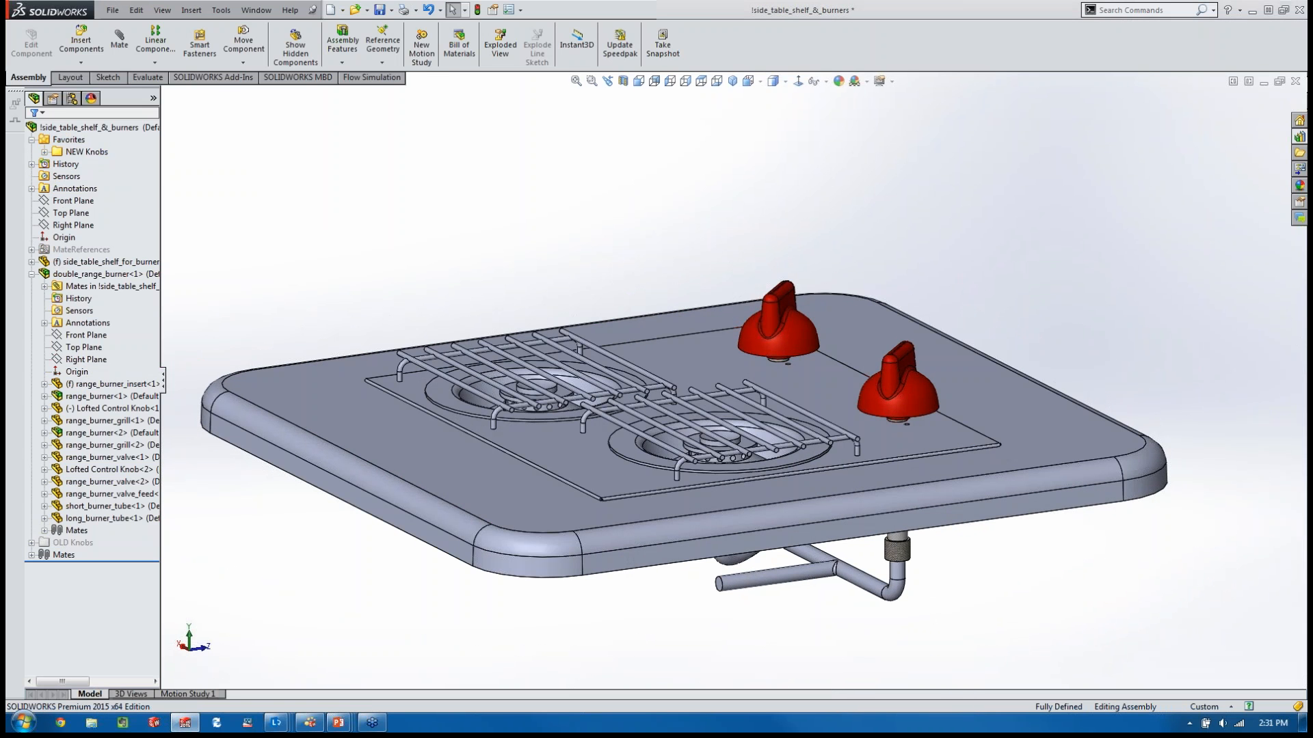
pyautogui.hotkey('ctrl', 's')
pyautogui.press('Return')
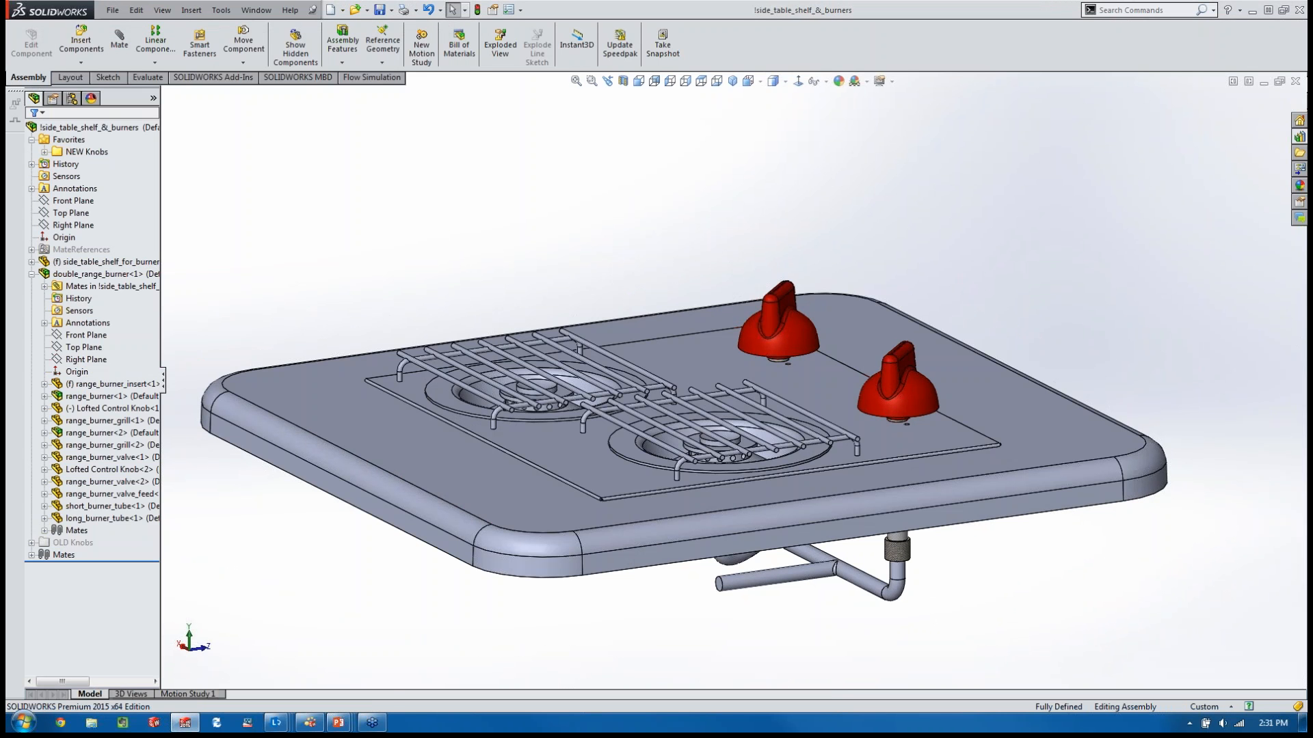
# Step: Switch to SOLIDWORKS Composer and save the document on the desktop as a Composer file named new1
pyautogui.click(309, 722)
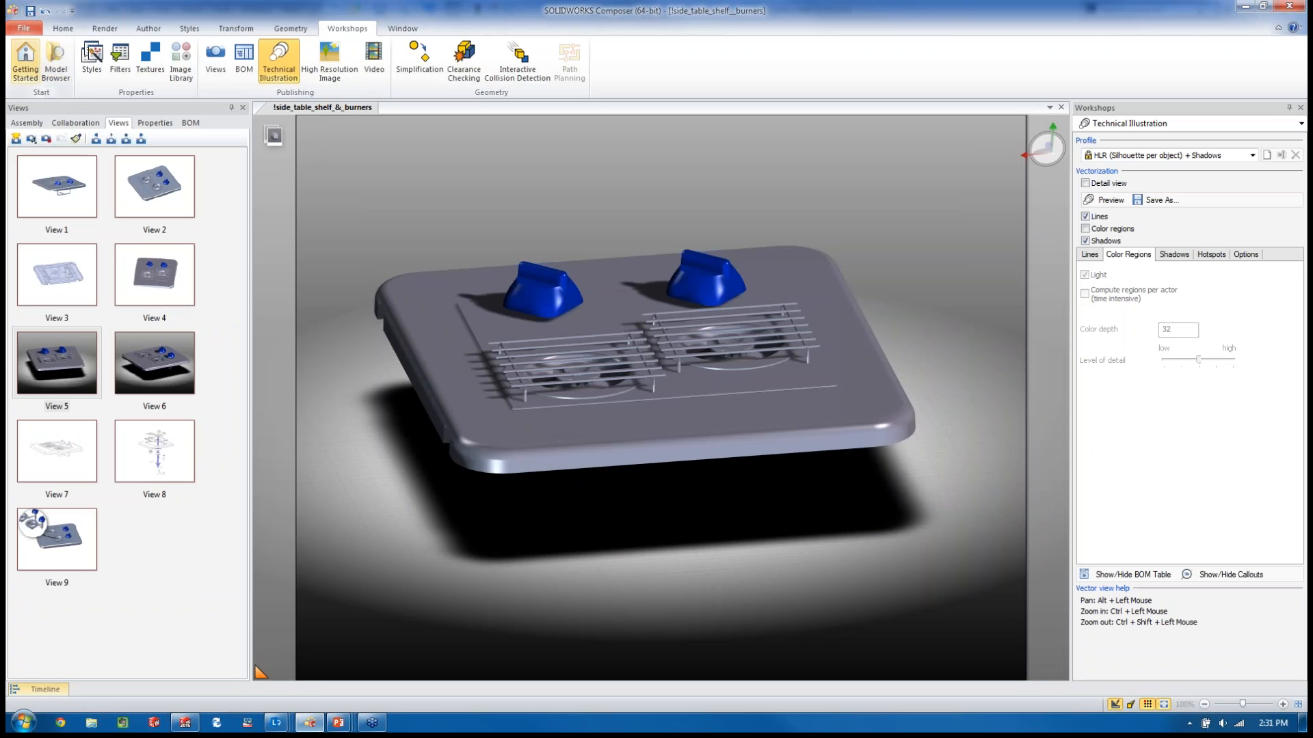
pyautogui.click(24, 28)
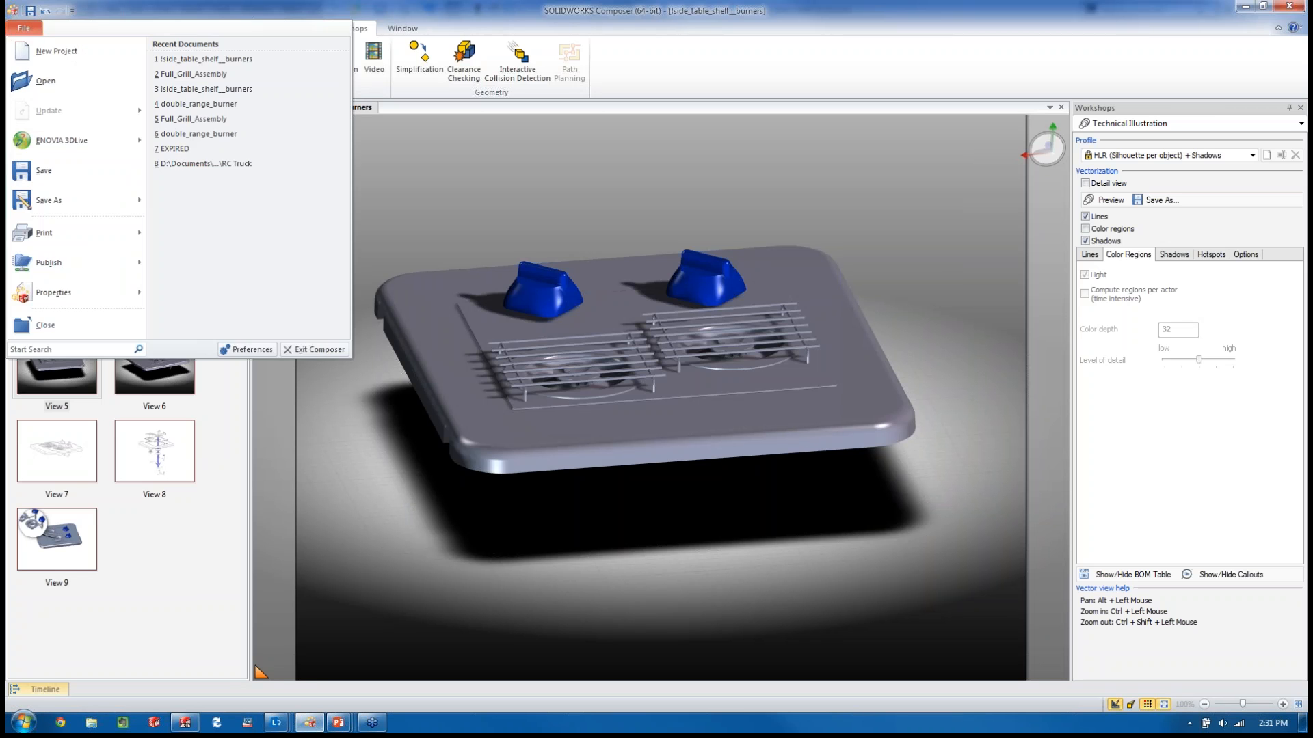
pyautogui.moveTo(75, 110)
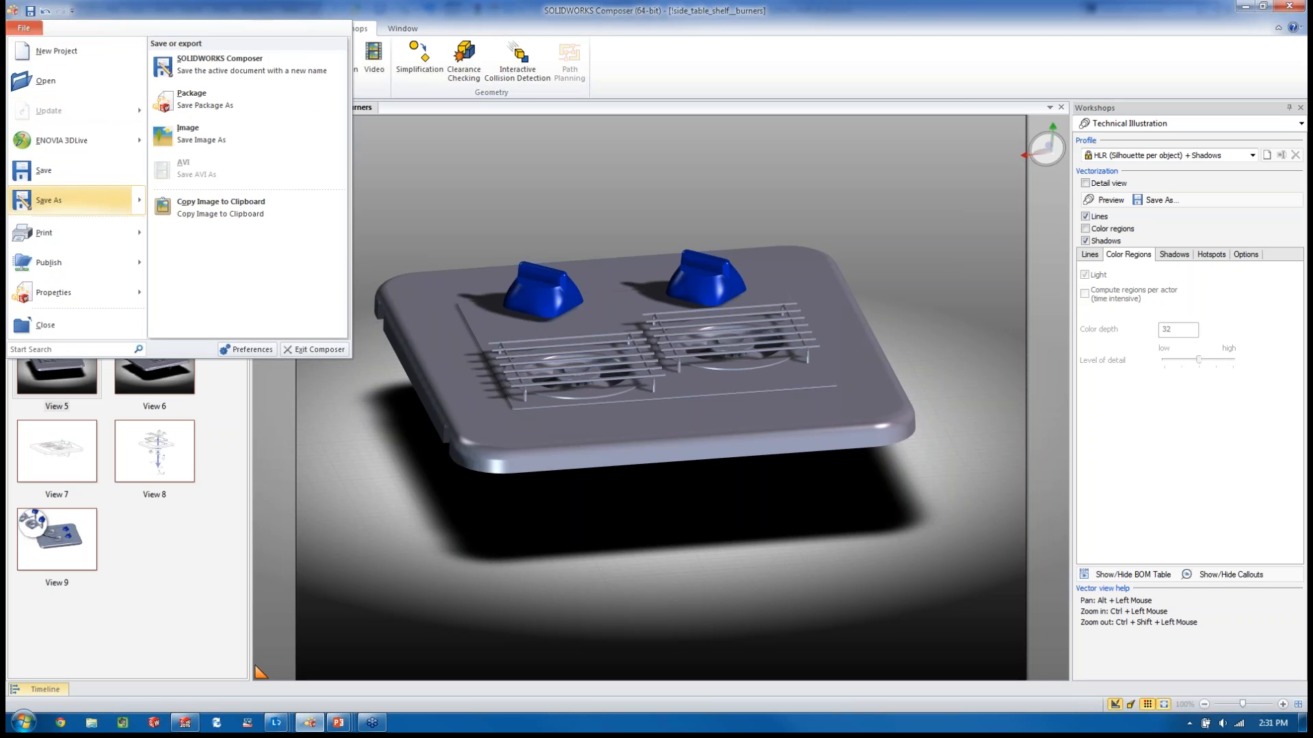
pyautogui.click(75, 201)
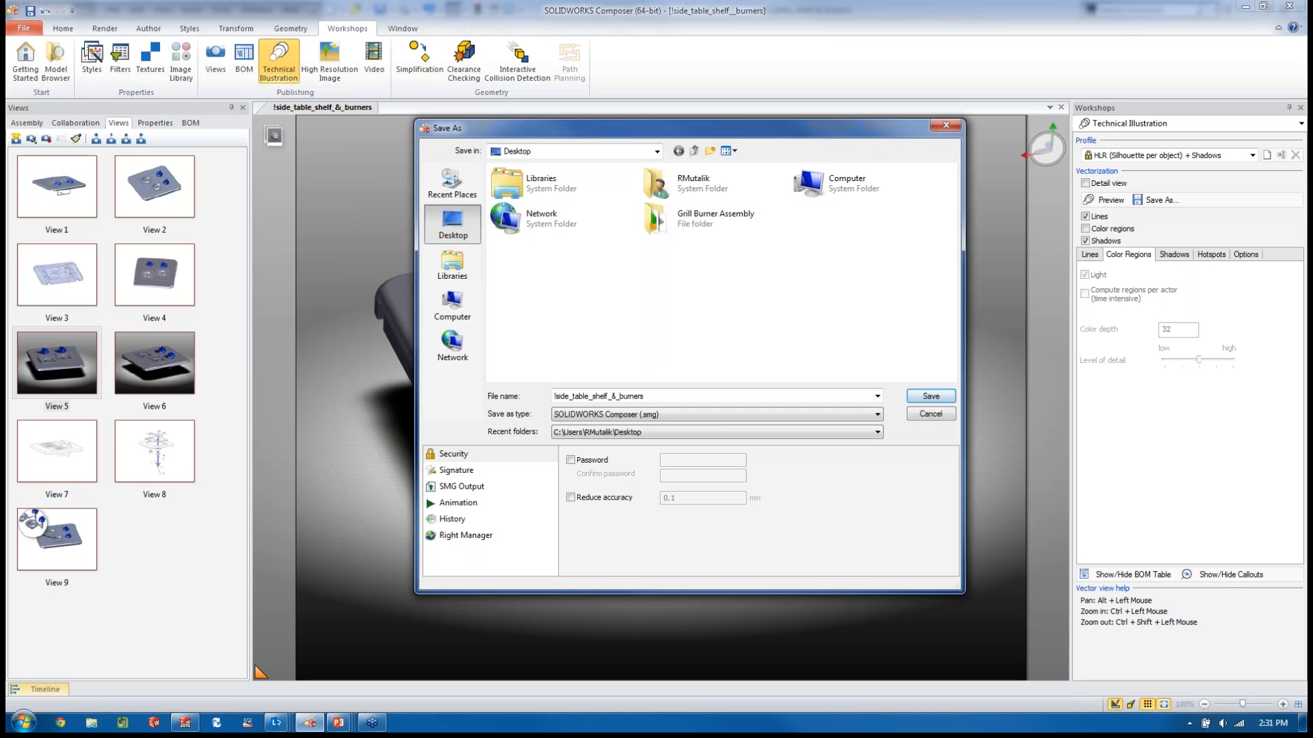
pyautogui.write('new1')
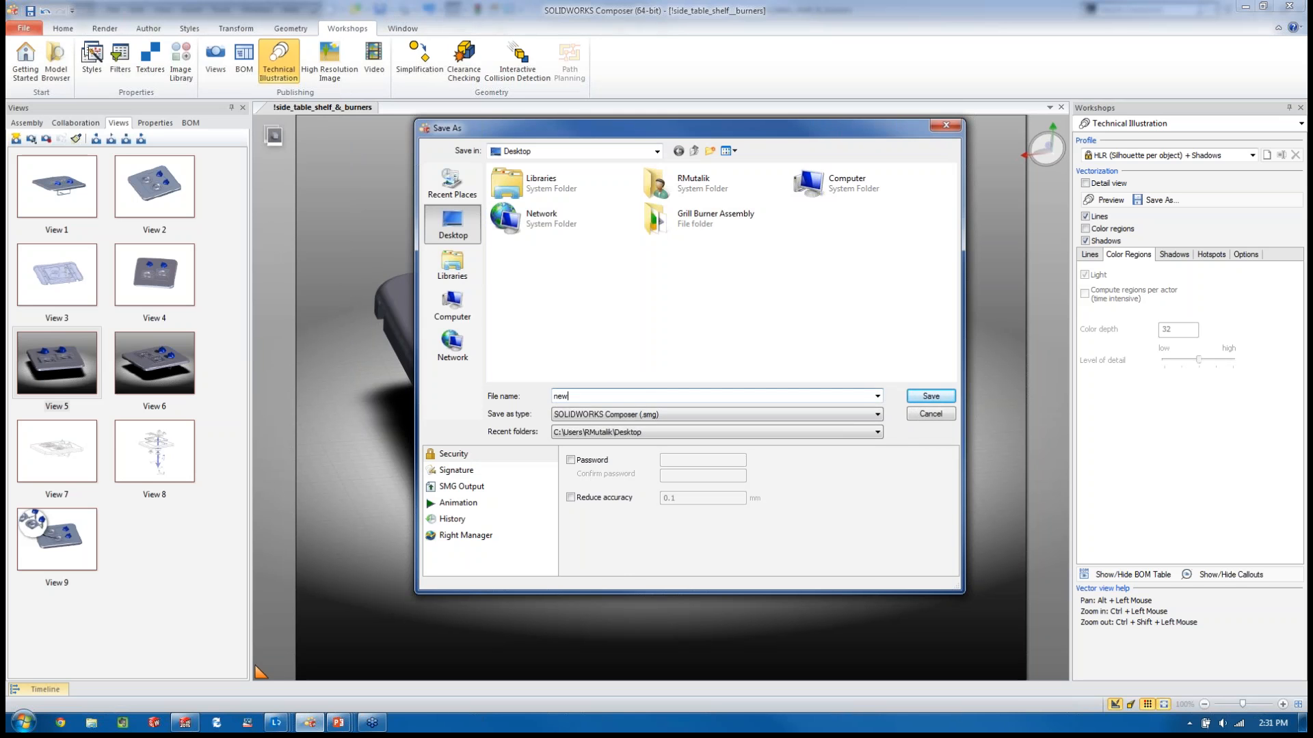
pyautogui.press('Return')
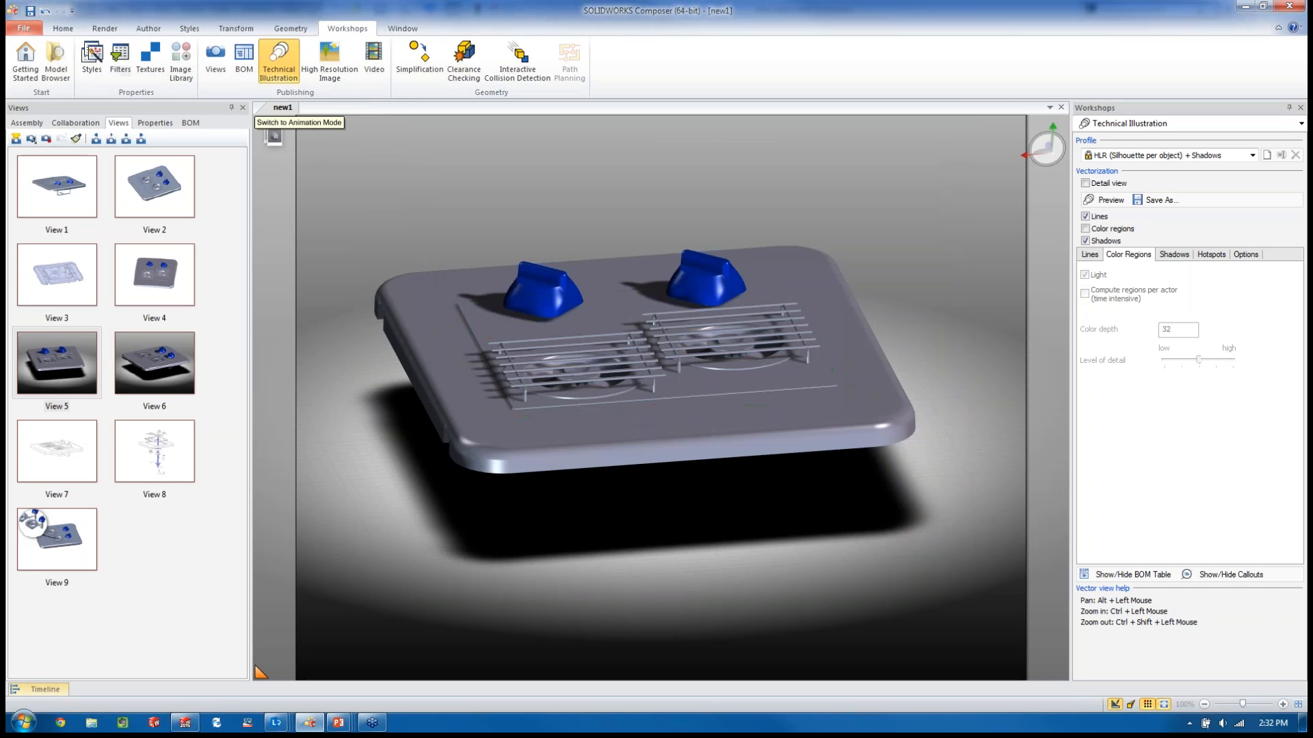
# Step: Update the Composer document from the !side_table_shelf_&_burners assembly in the Grill Burner Assembly folder, using the Default configuration
pyautogui.hotkey('alt', 'f')
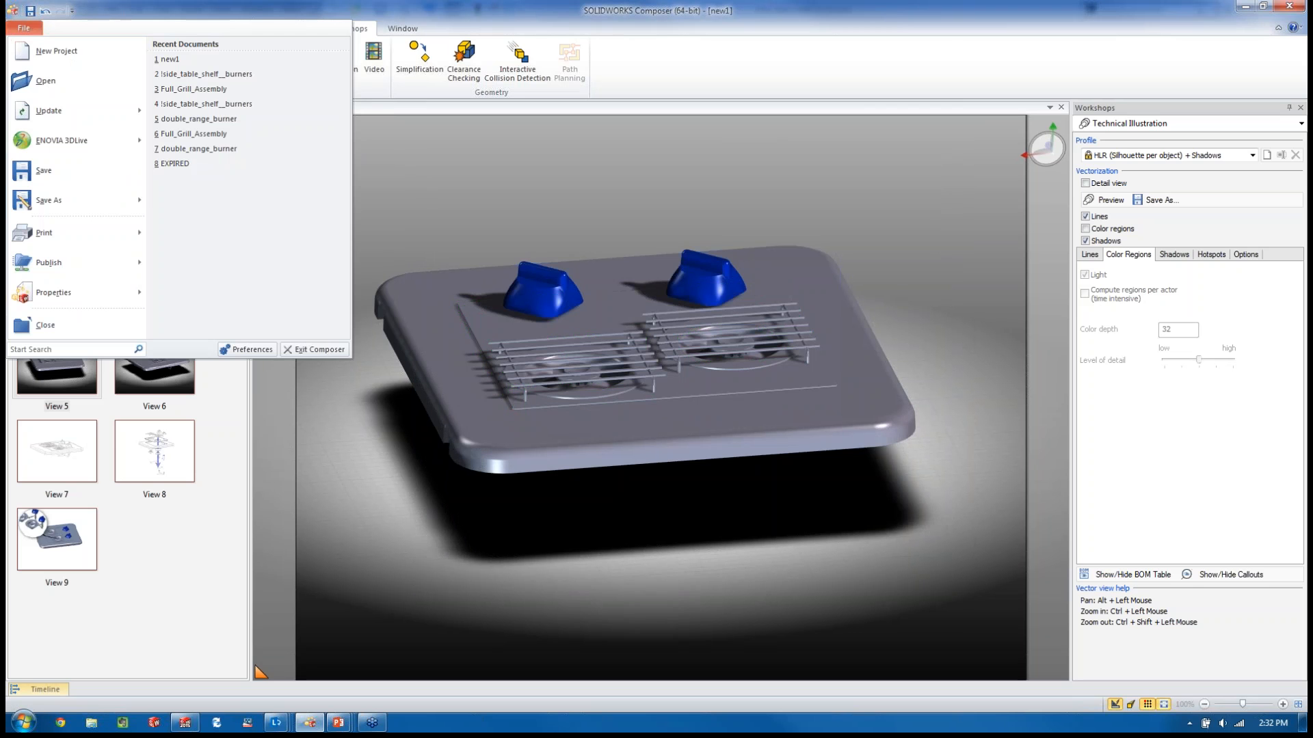
pyautogui.moveTo(76, 111)
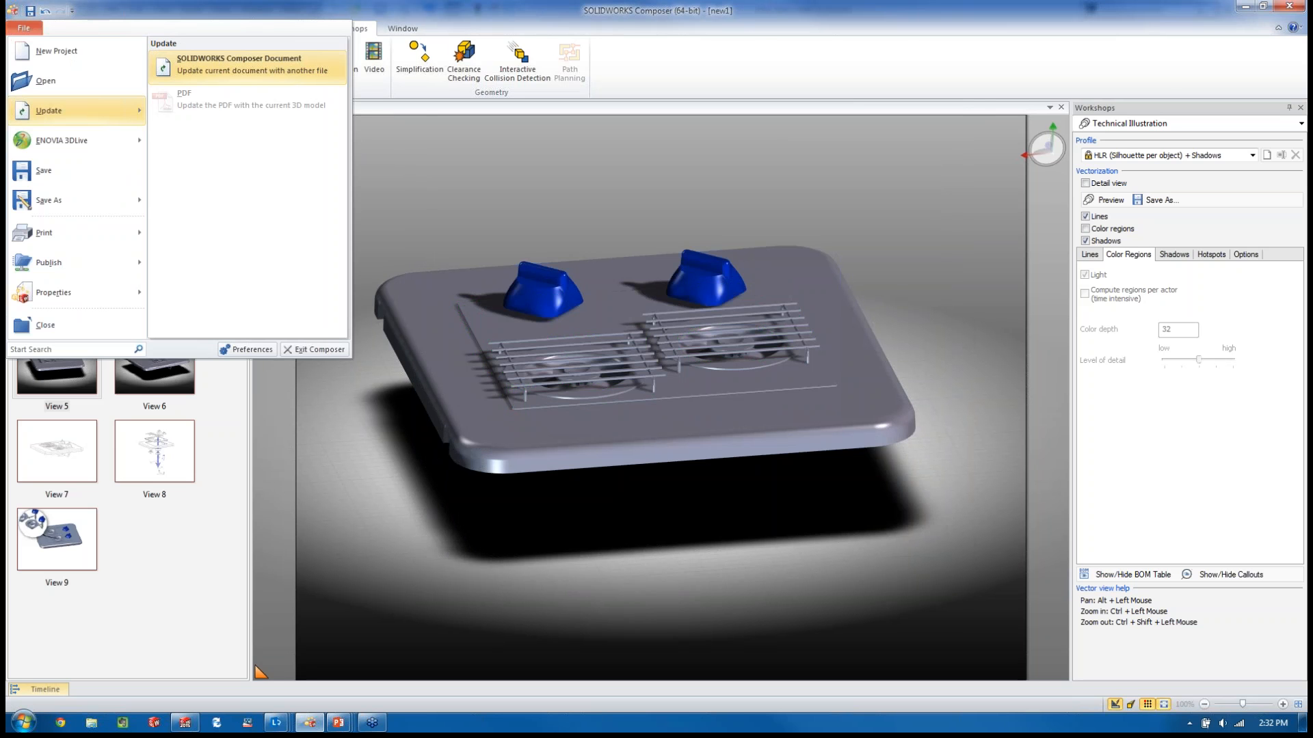
pyautogui.click(239, 64)
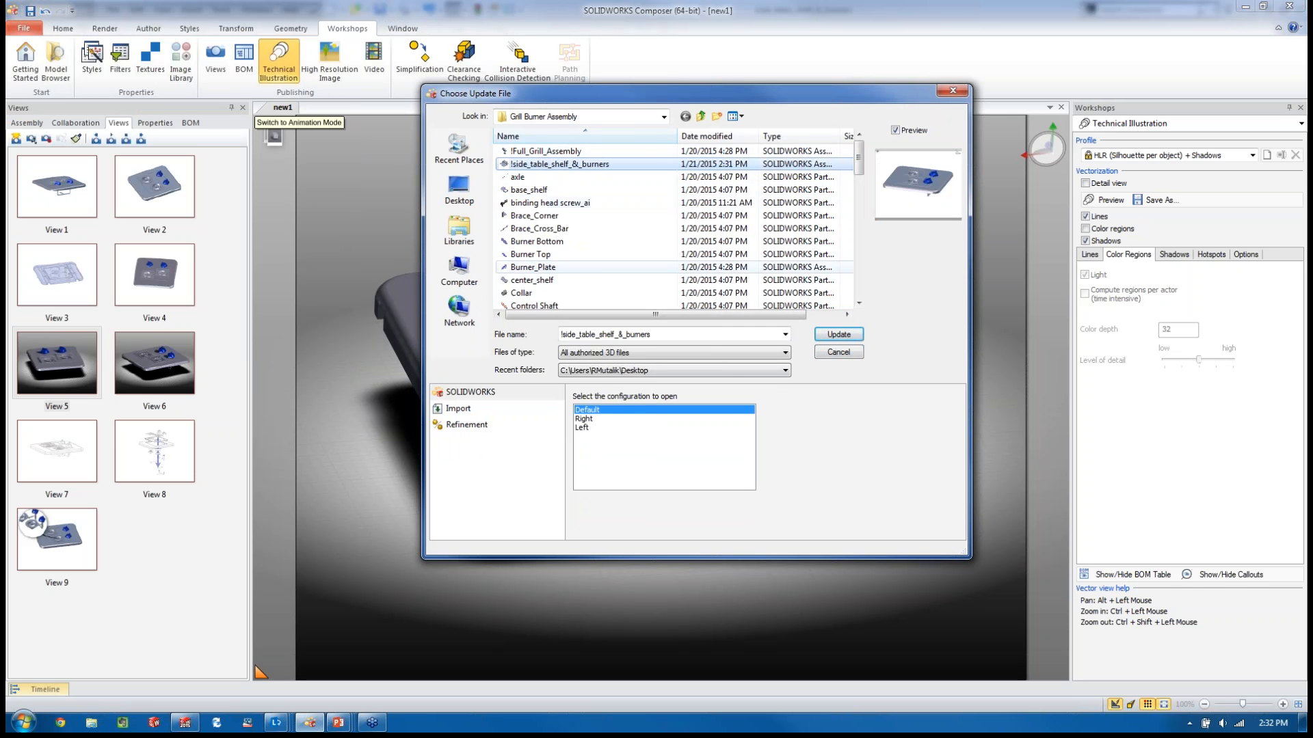
pyautogui.press('Return')
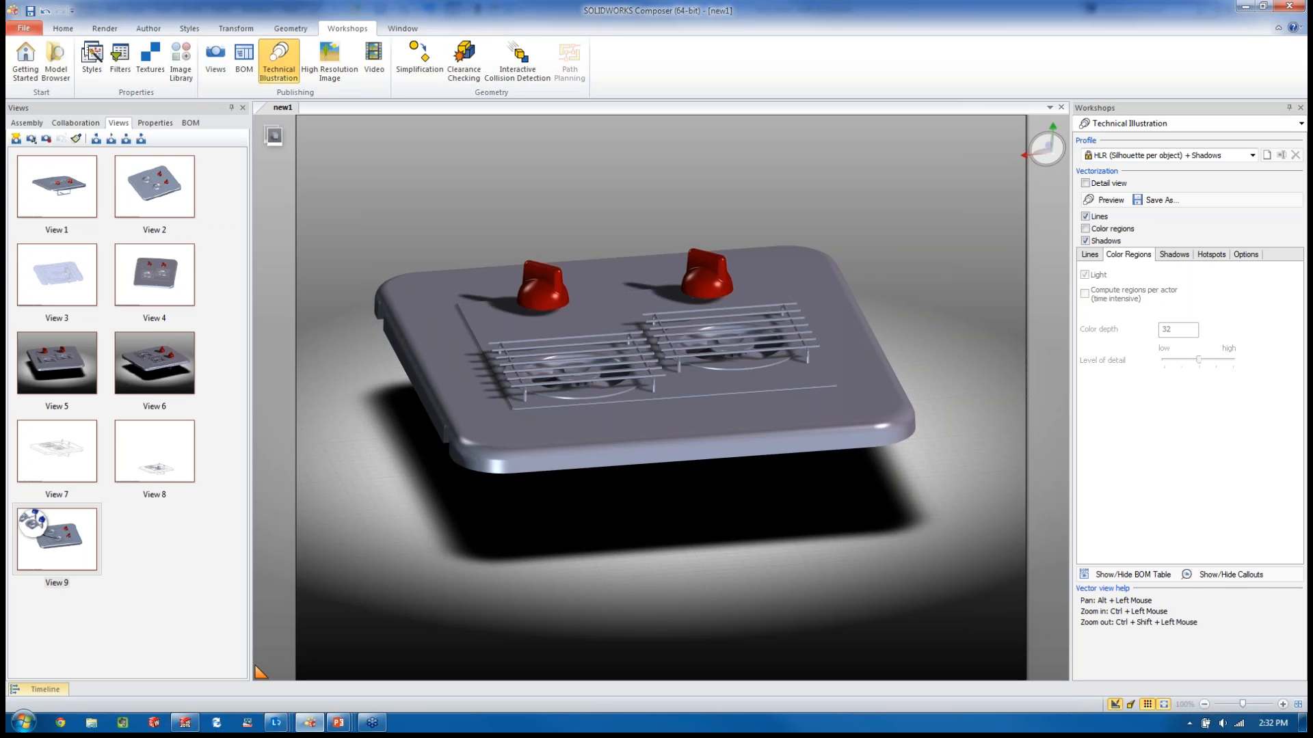
# Step: Display View 1, View 2 and View 4 to check the updated knobs, and revisit the document update options
pyautogui.doubleClick(57, 186)
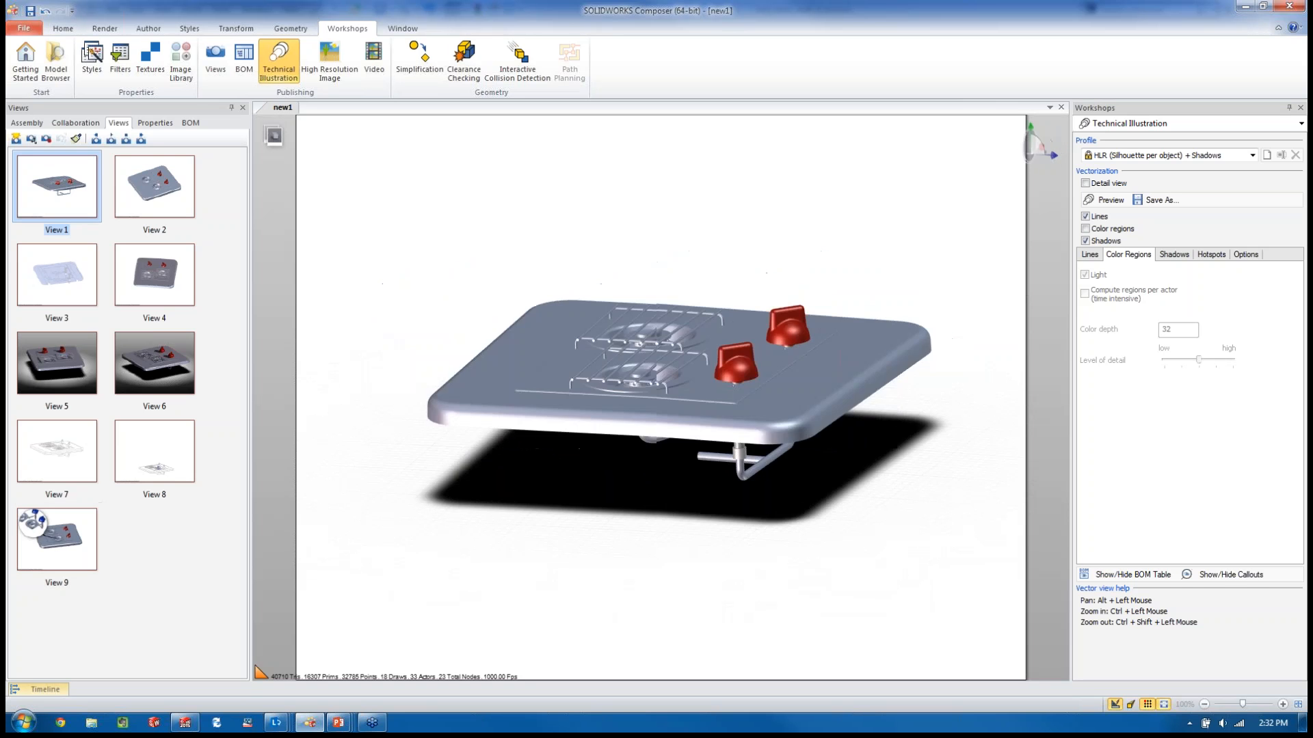
pyautogui.doubleClick(154, 186)
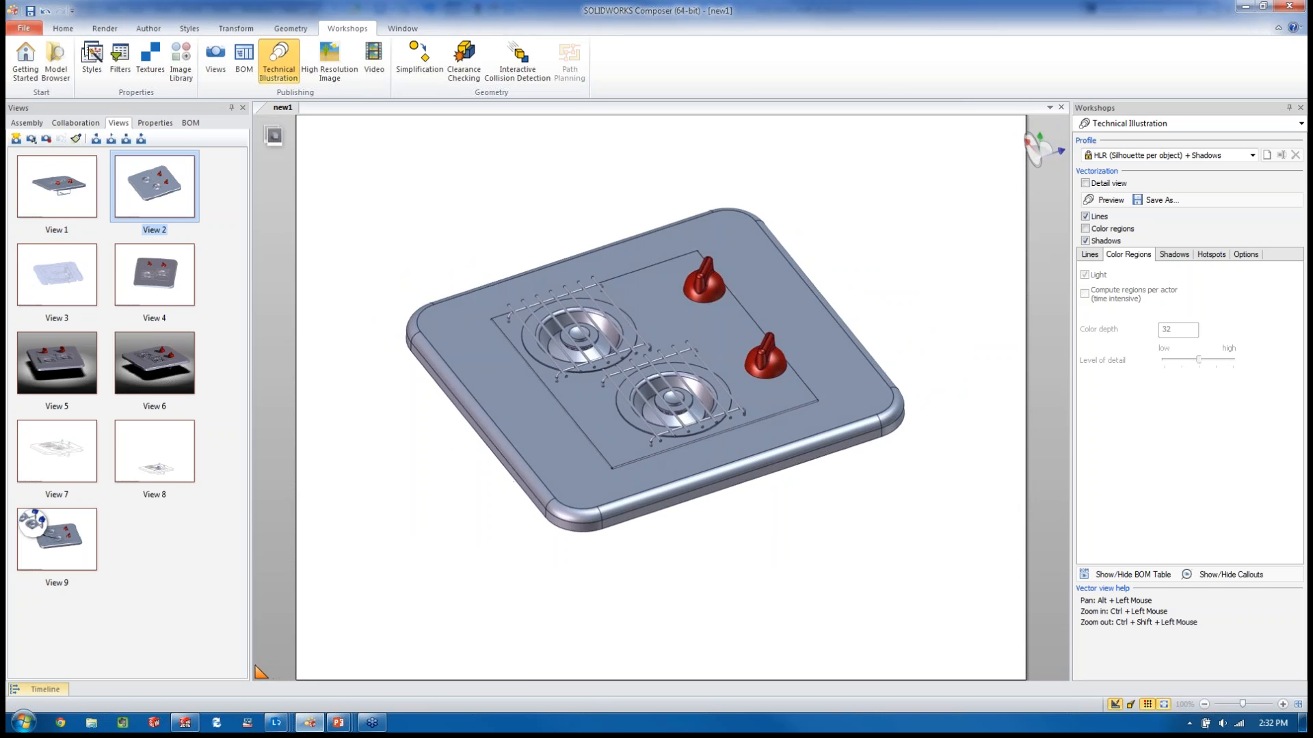
pyautogui.doubleClick(155, 275)
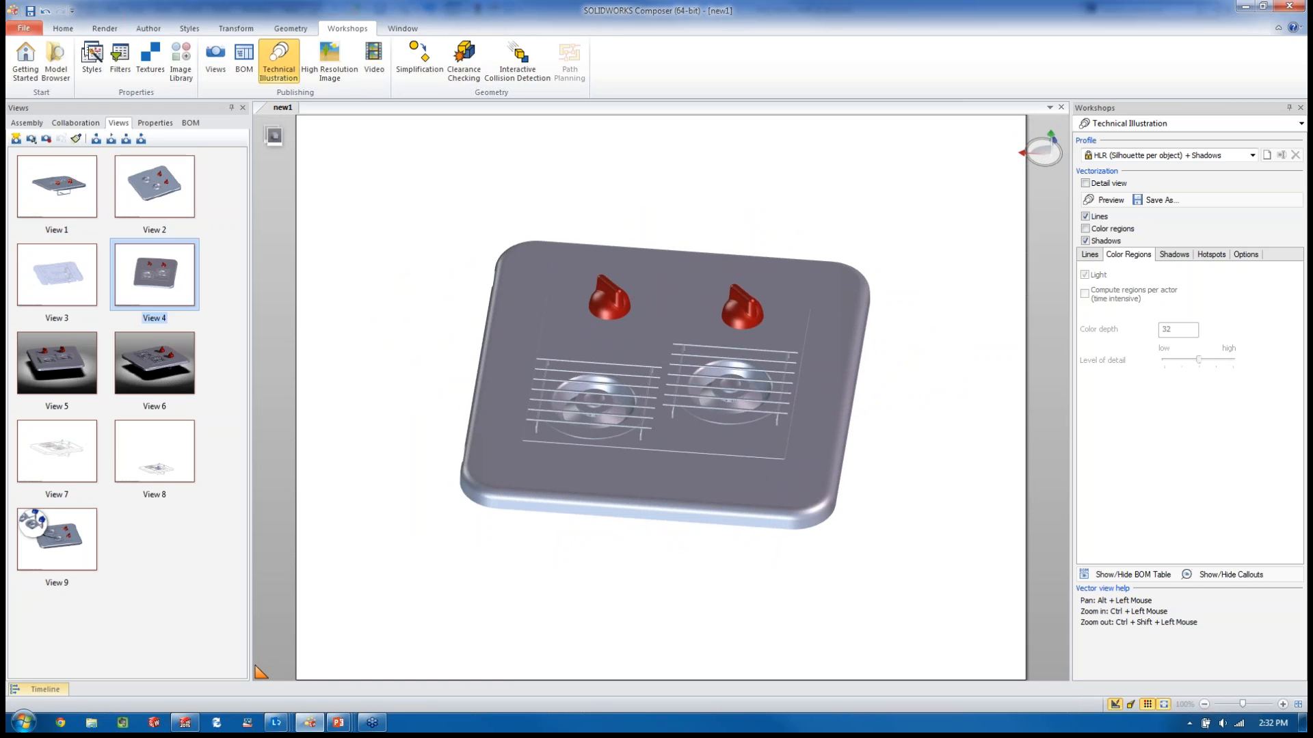
pyautogui.click(24, 28)
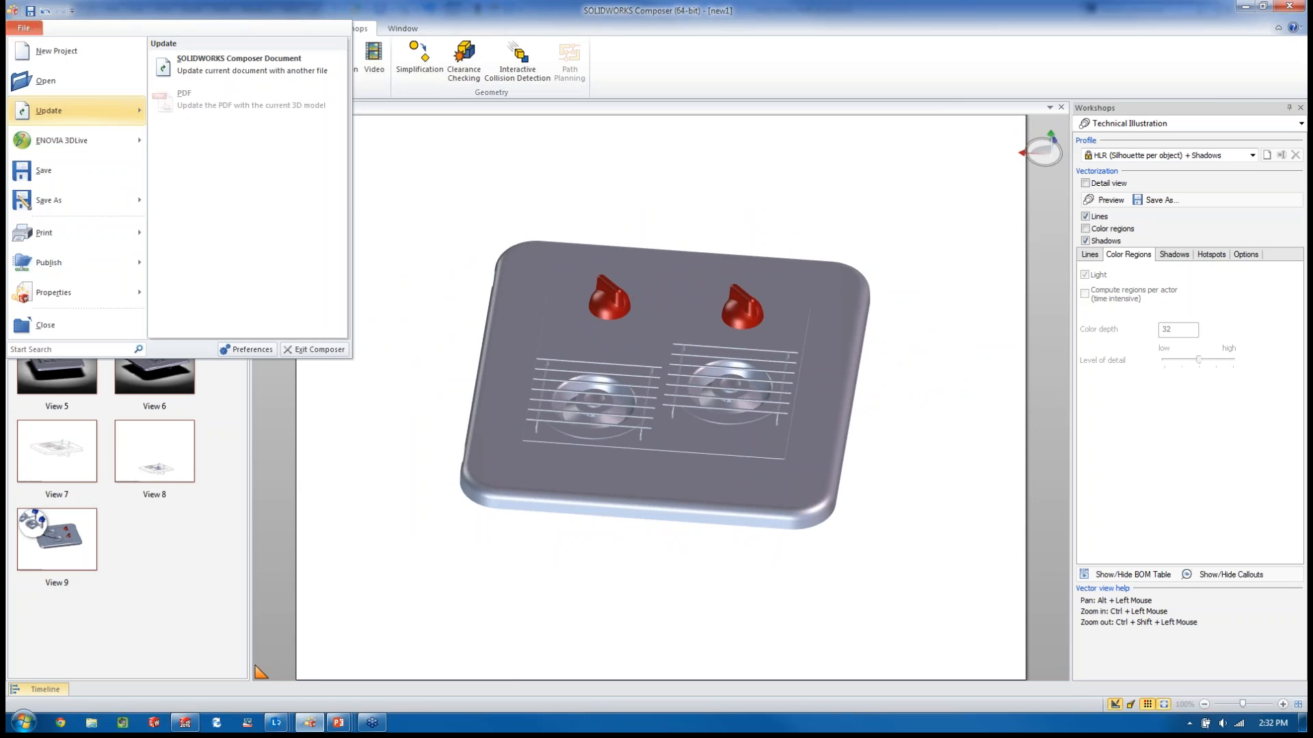
pyautogui.click(76, 111)
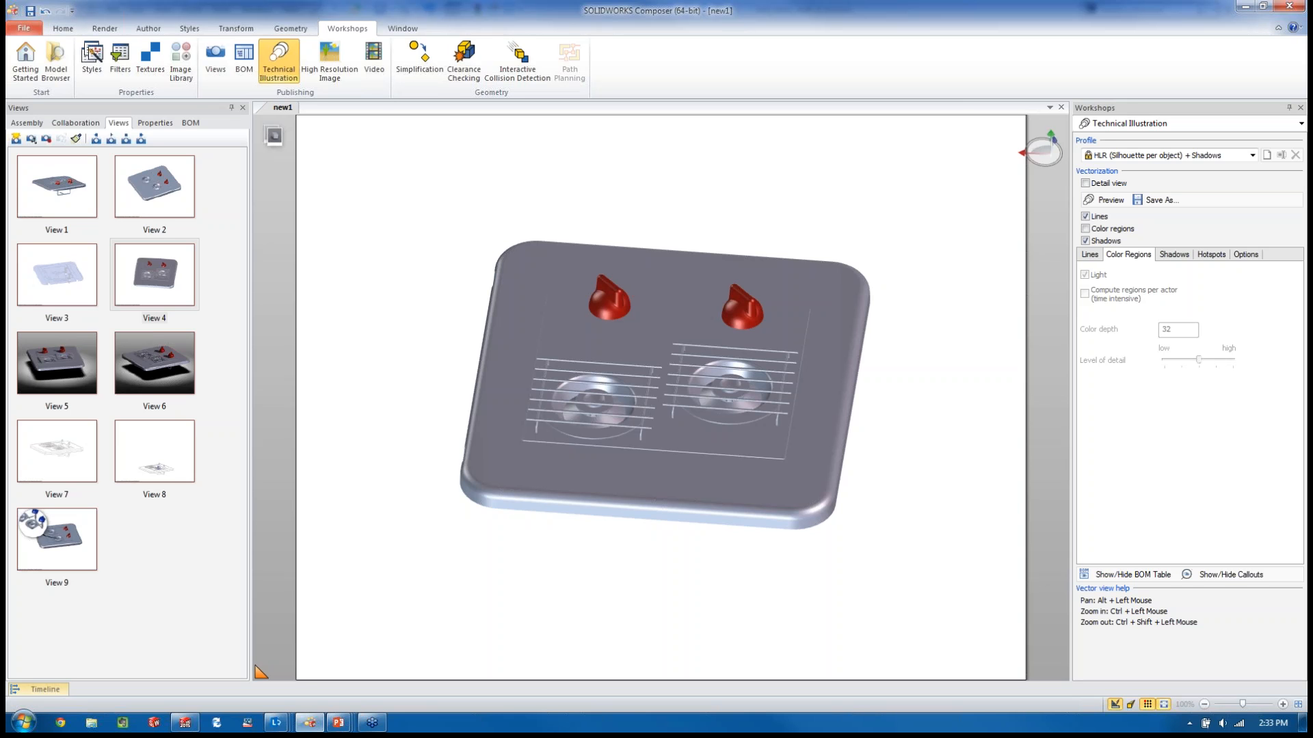
# Step: Switch to the PowerPoint slide show and advance from the Updating Published Content slide to the Grill Burner Assembly slide
pyautogui.press('super+Tab')
pyautogui.press('super+Tab')
pyautogui.press('super+Tab')
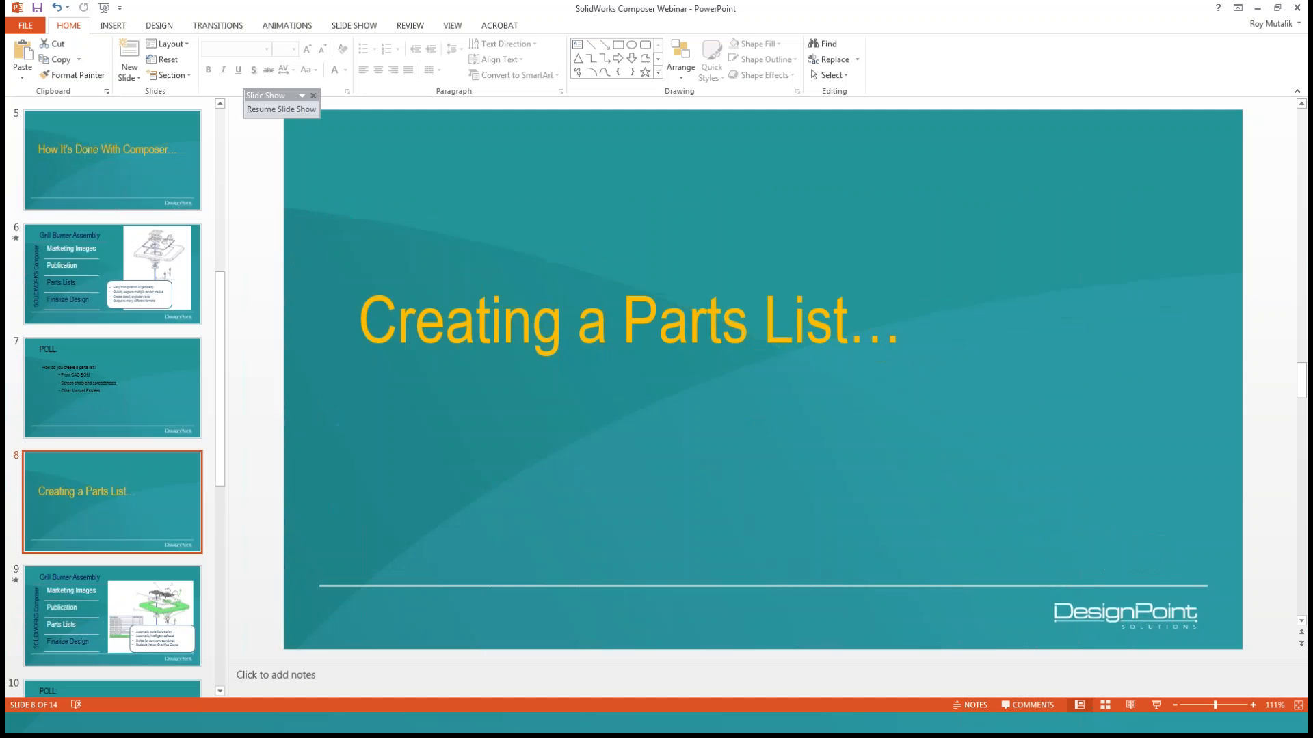
pyautogui.hotkey('alt', 'Tab')
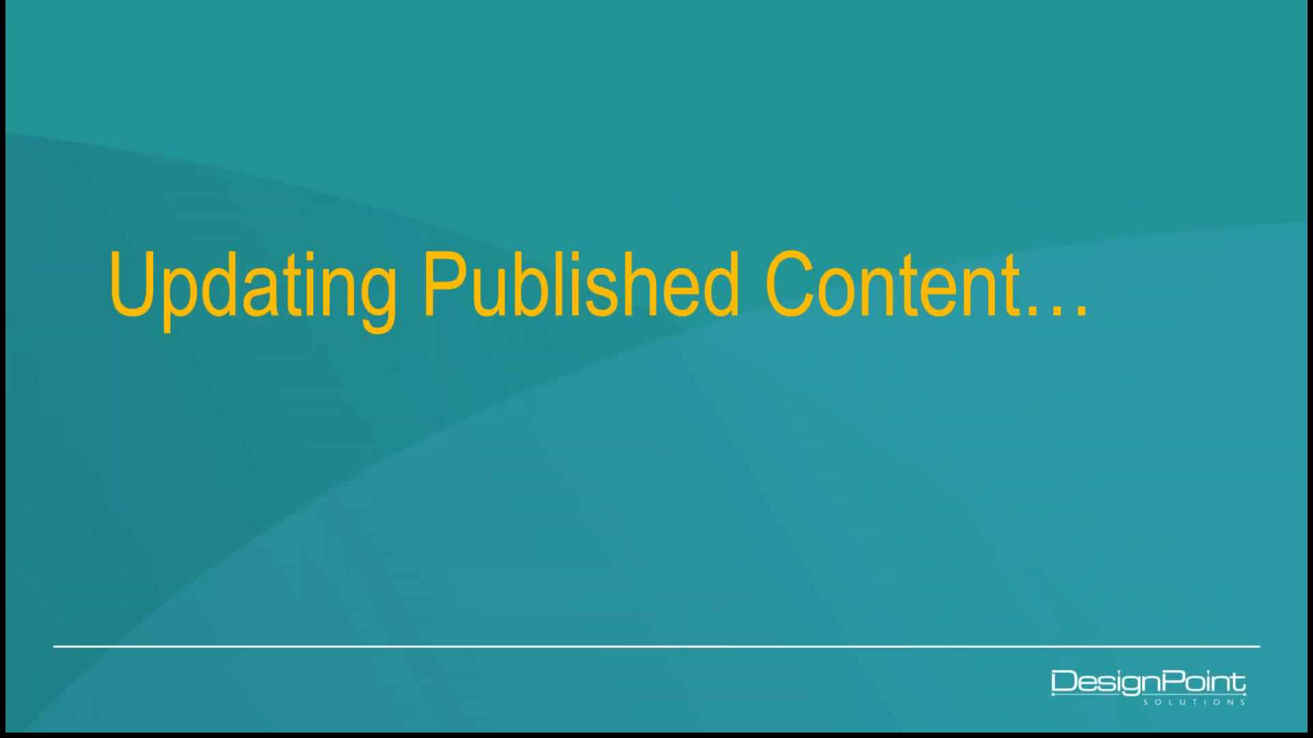
pyautogui.press('Right')
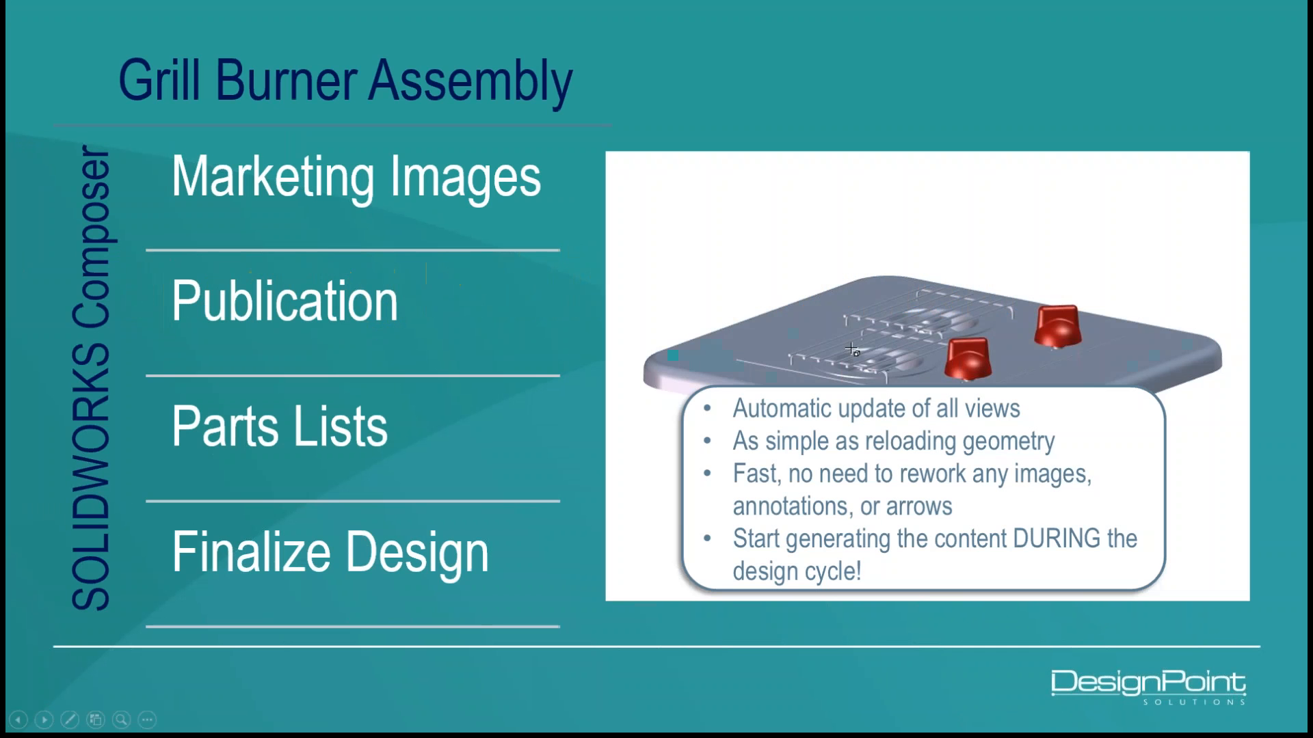